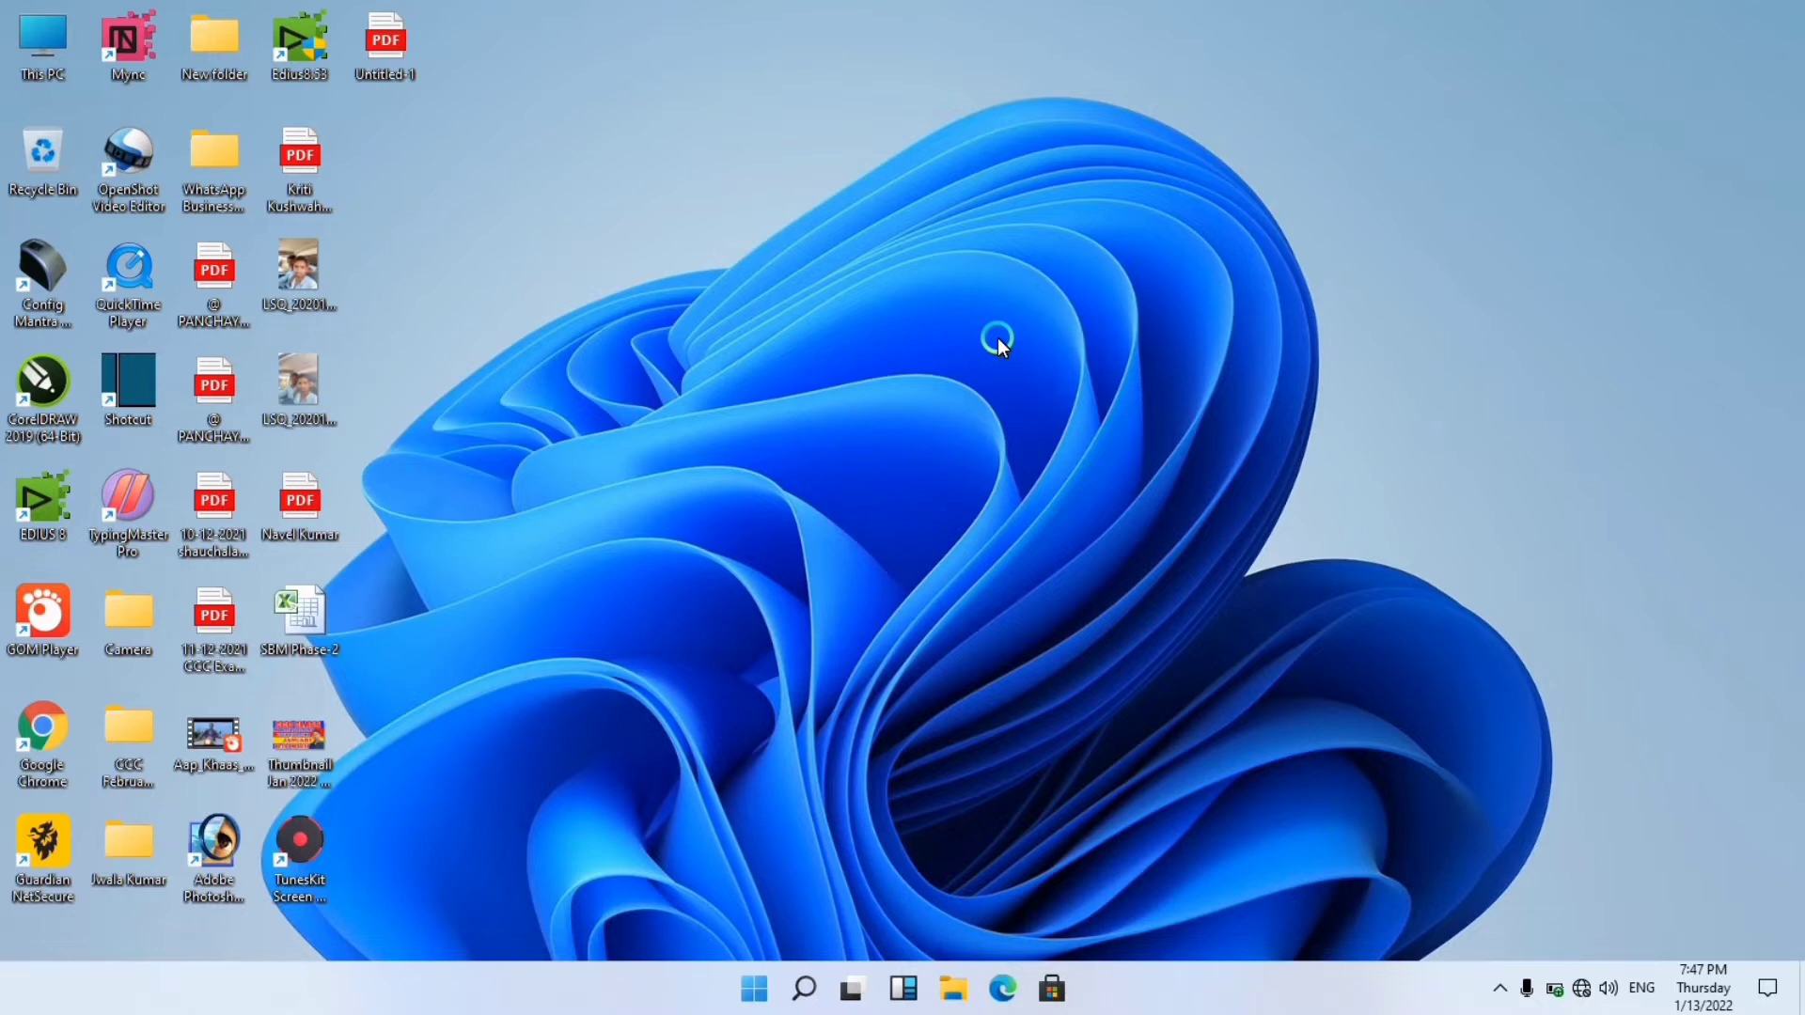
# Refresh the desktop, then launch CorelDRAW 2019 and create a new document with the default Letter page settings.
pyautogui.rightClick(741, 217)
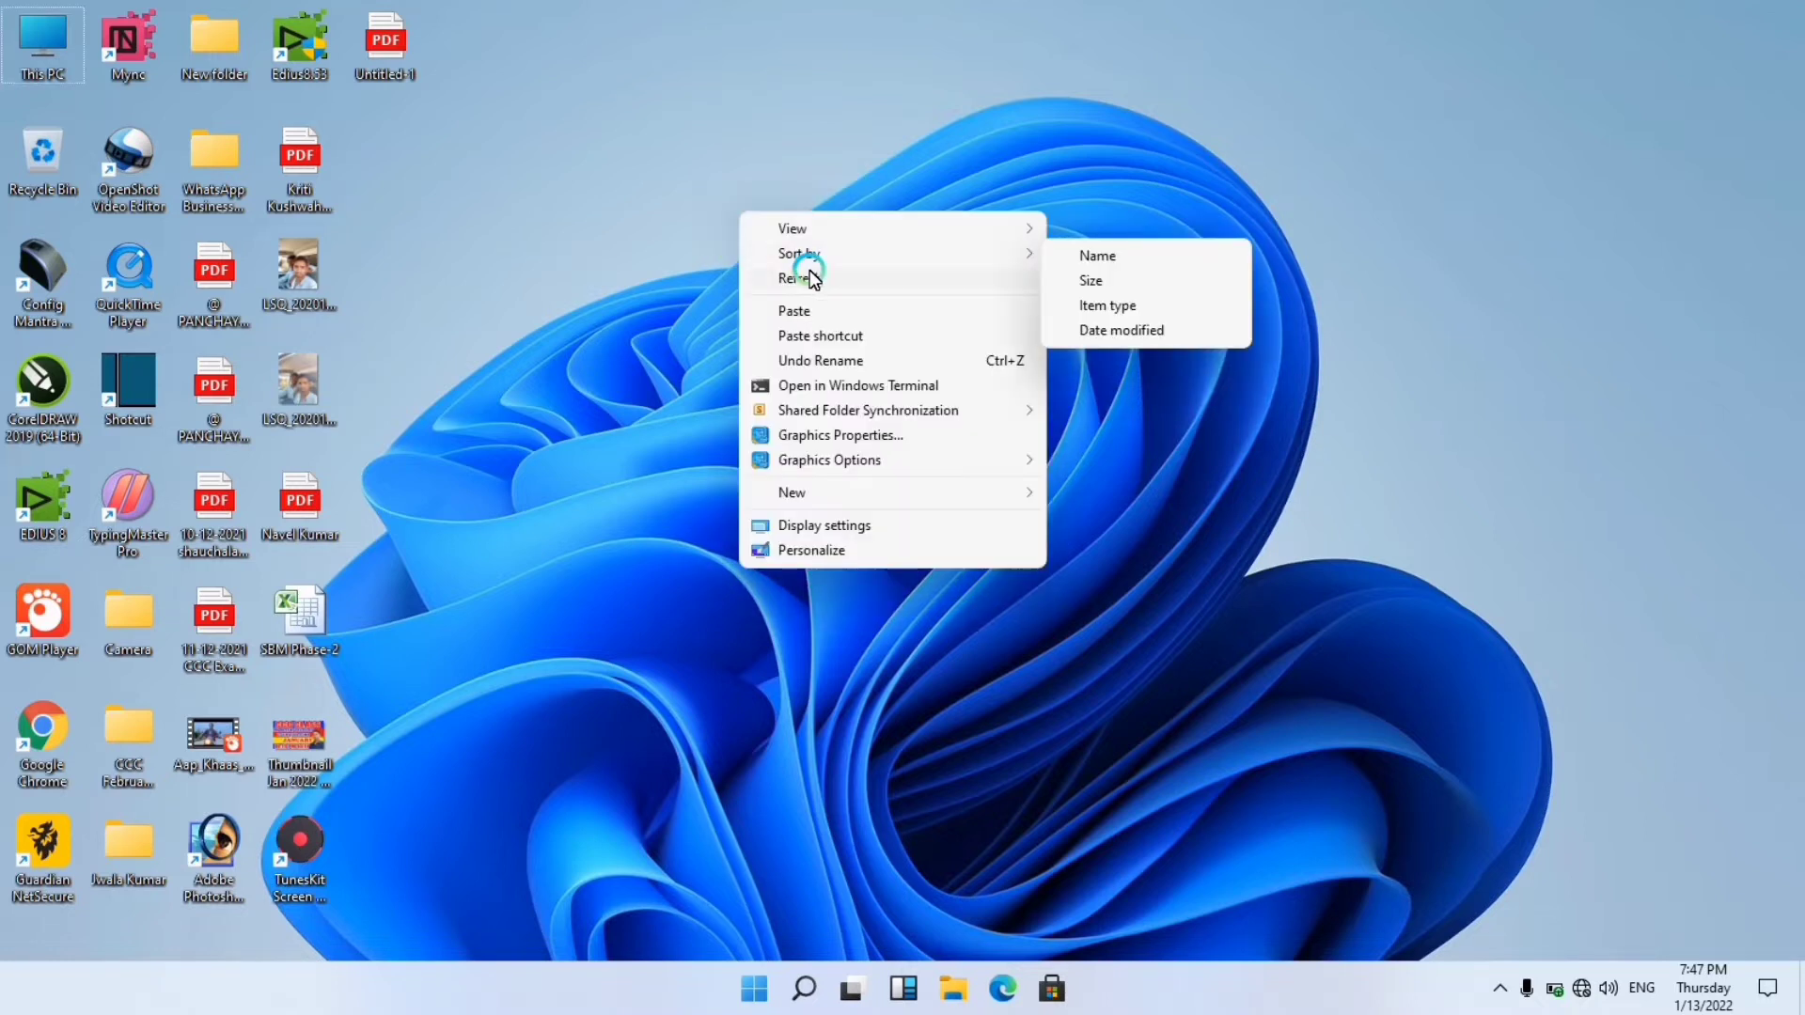
pyautogui.click(799, 277)
pyautogui.click(47, 381)
pyautogui.doubleClick(47, 381)
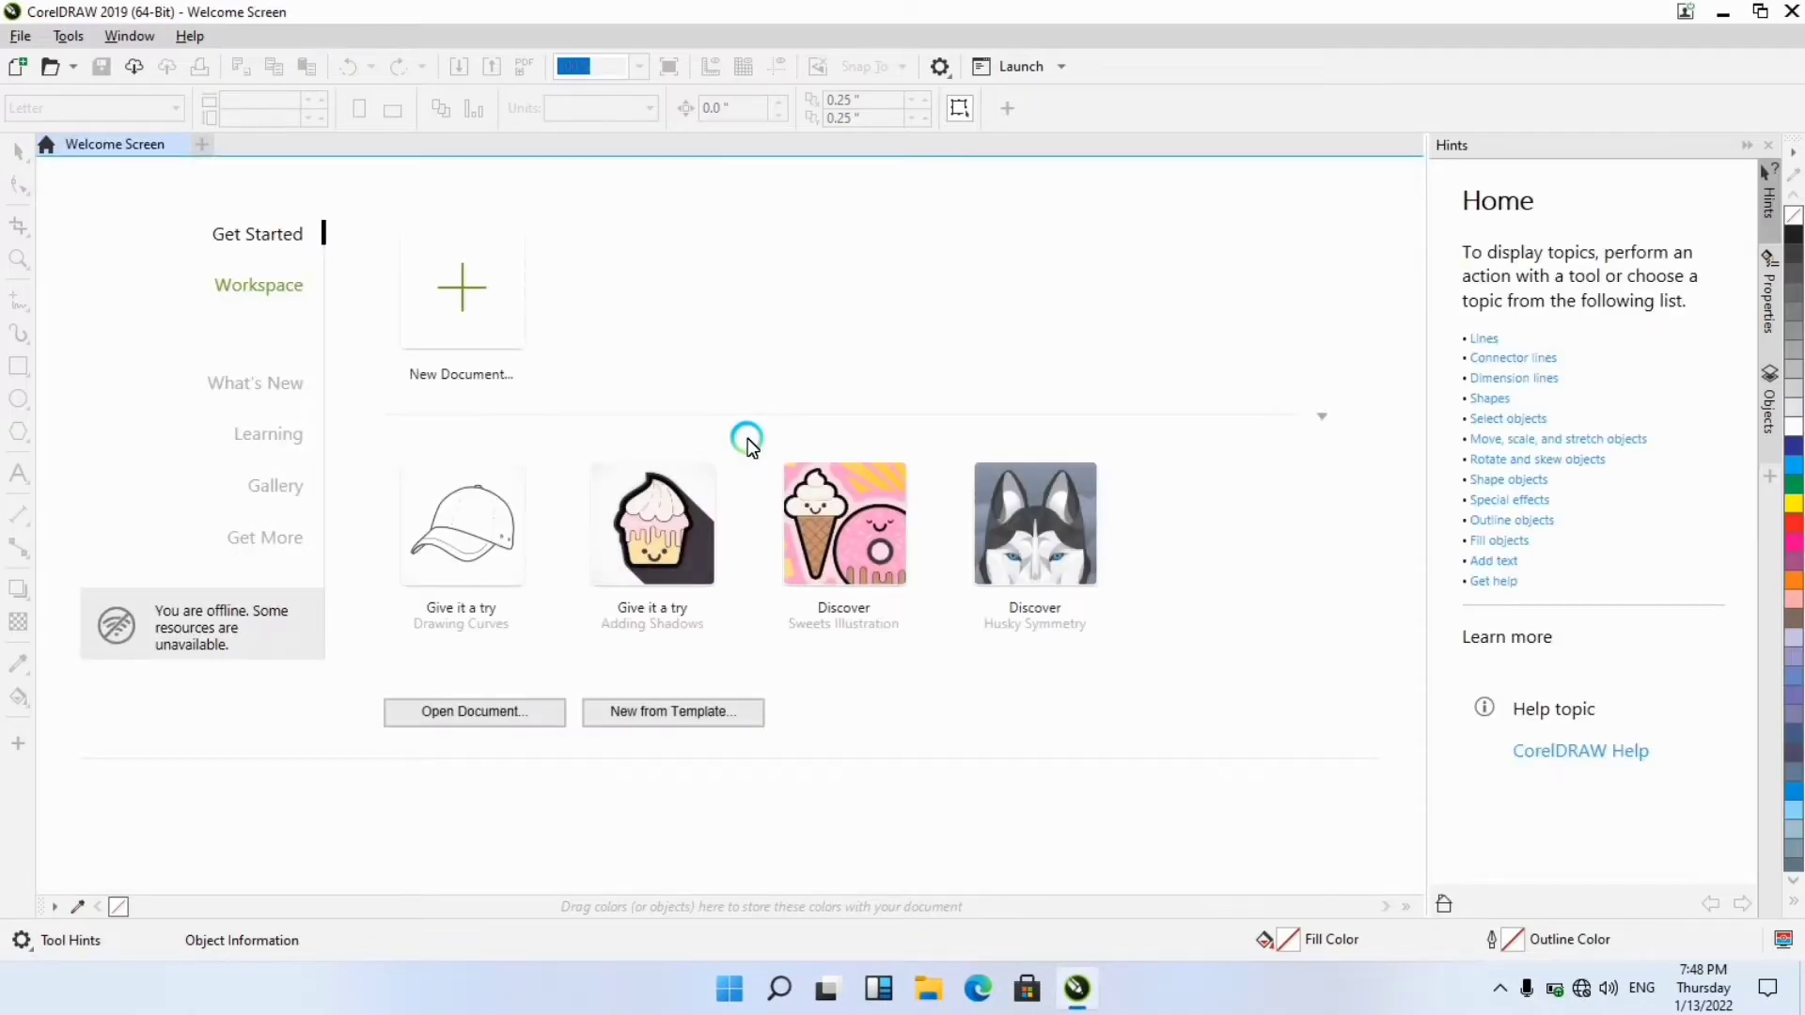
pyautogui.click(452, 267)
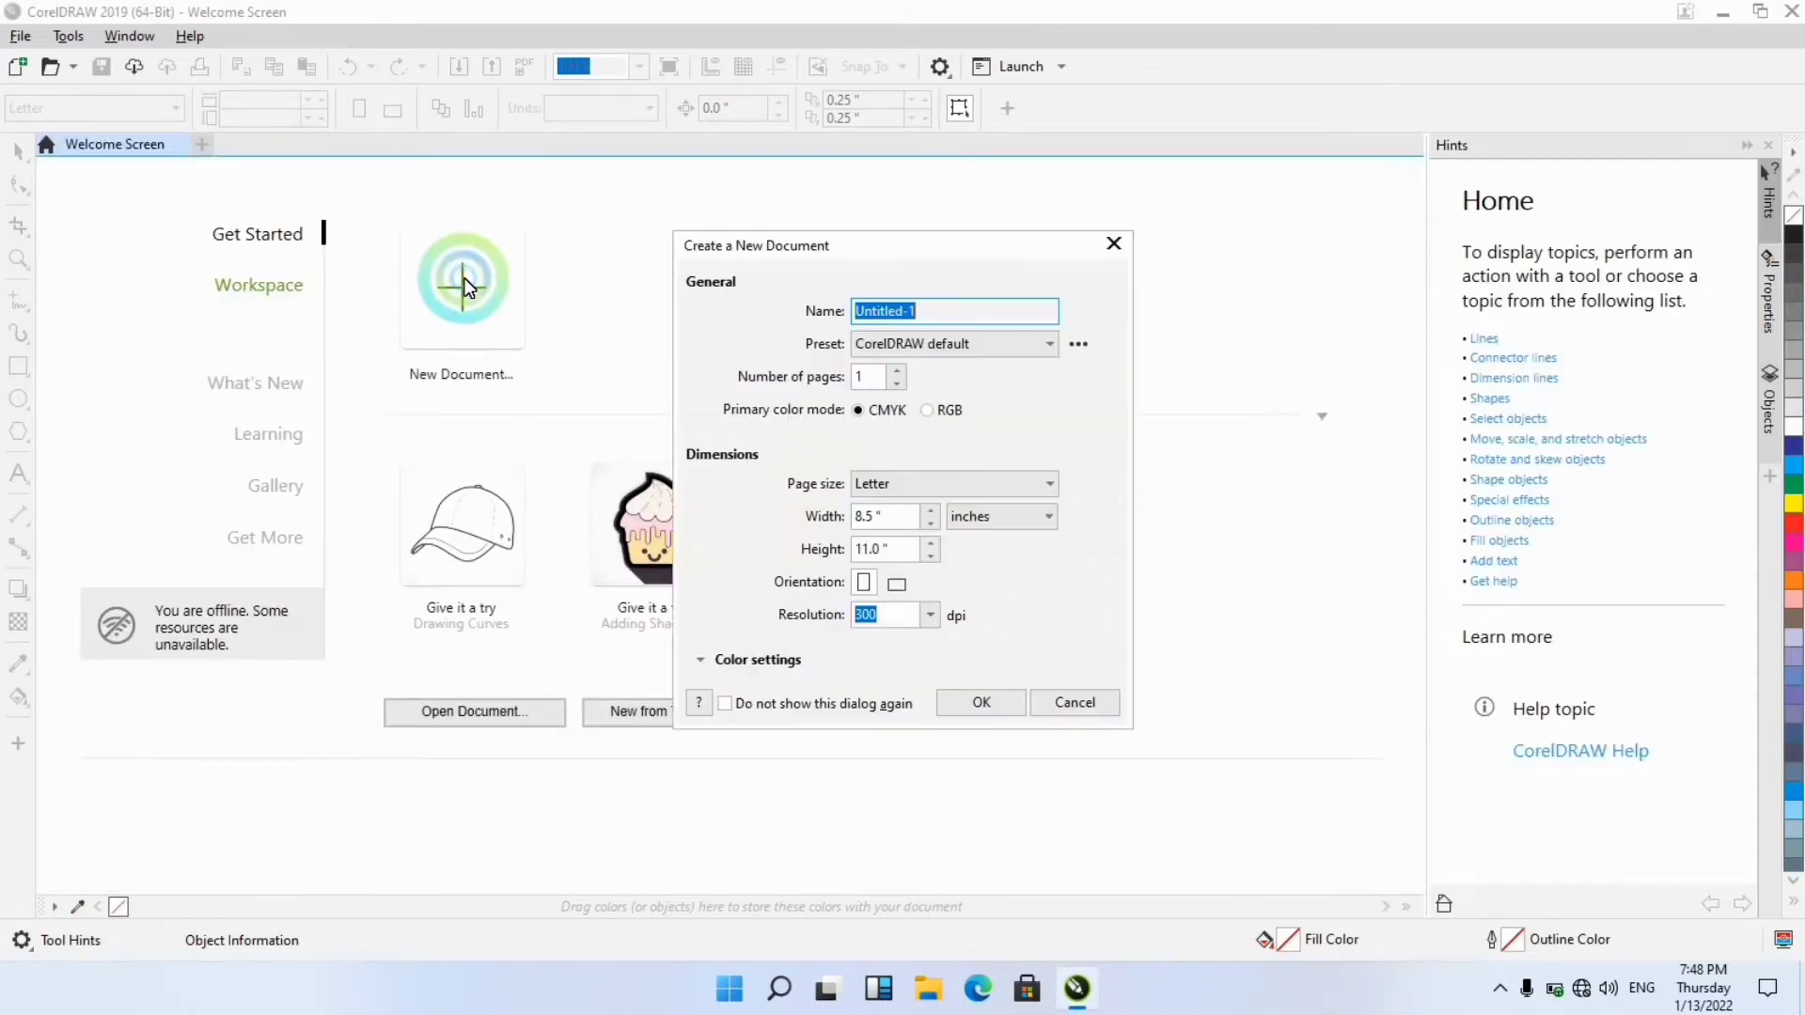
pyautogui.click(987, 699)
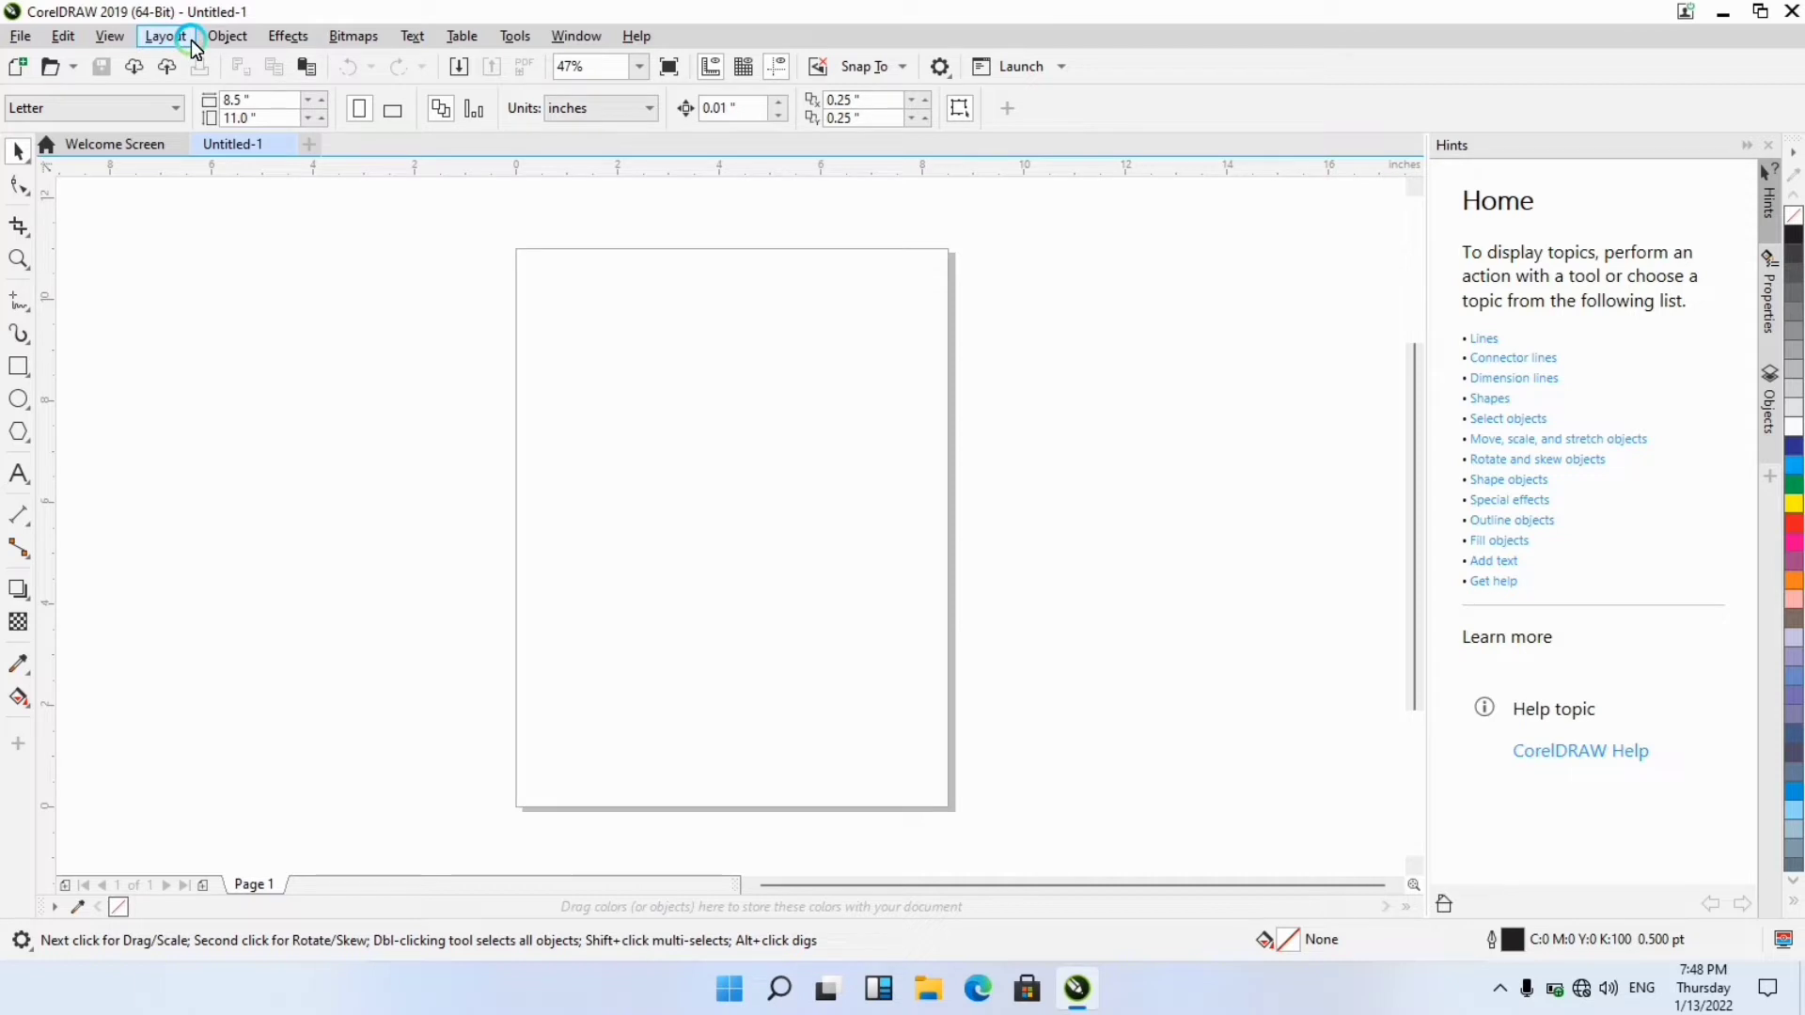
# Change the document's page size to 8 feet wide and 4 feet high.
pyautogui.click(164, 37)
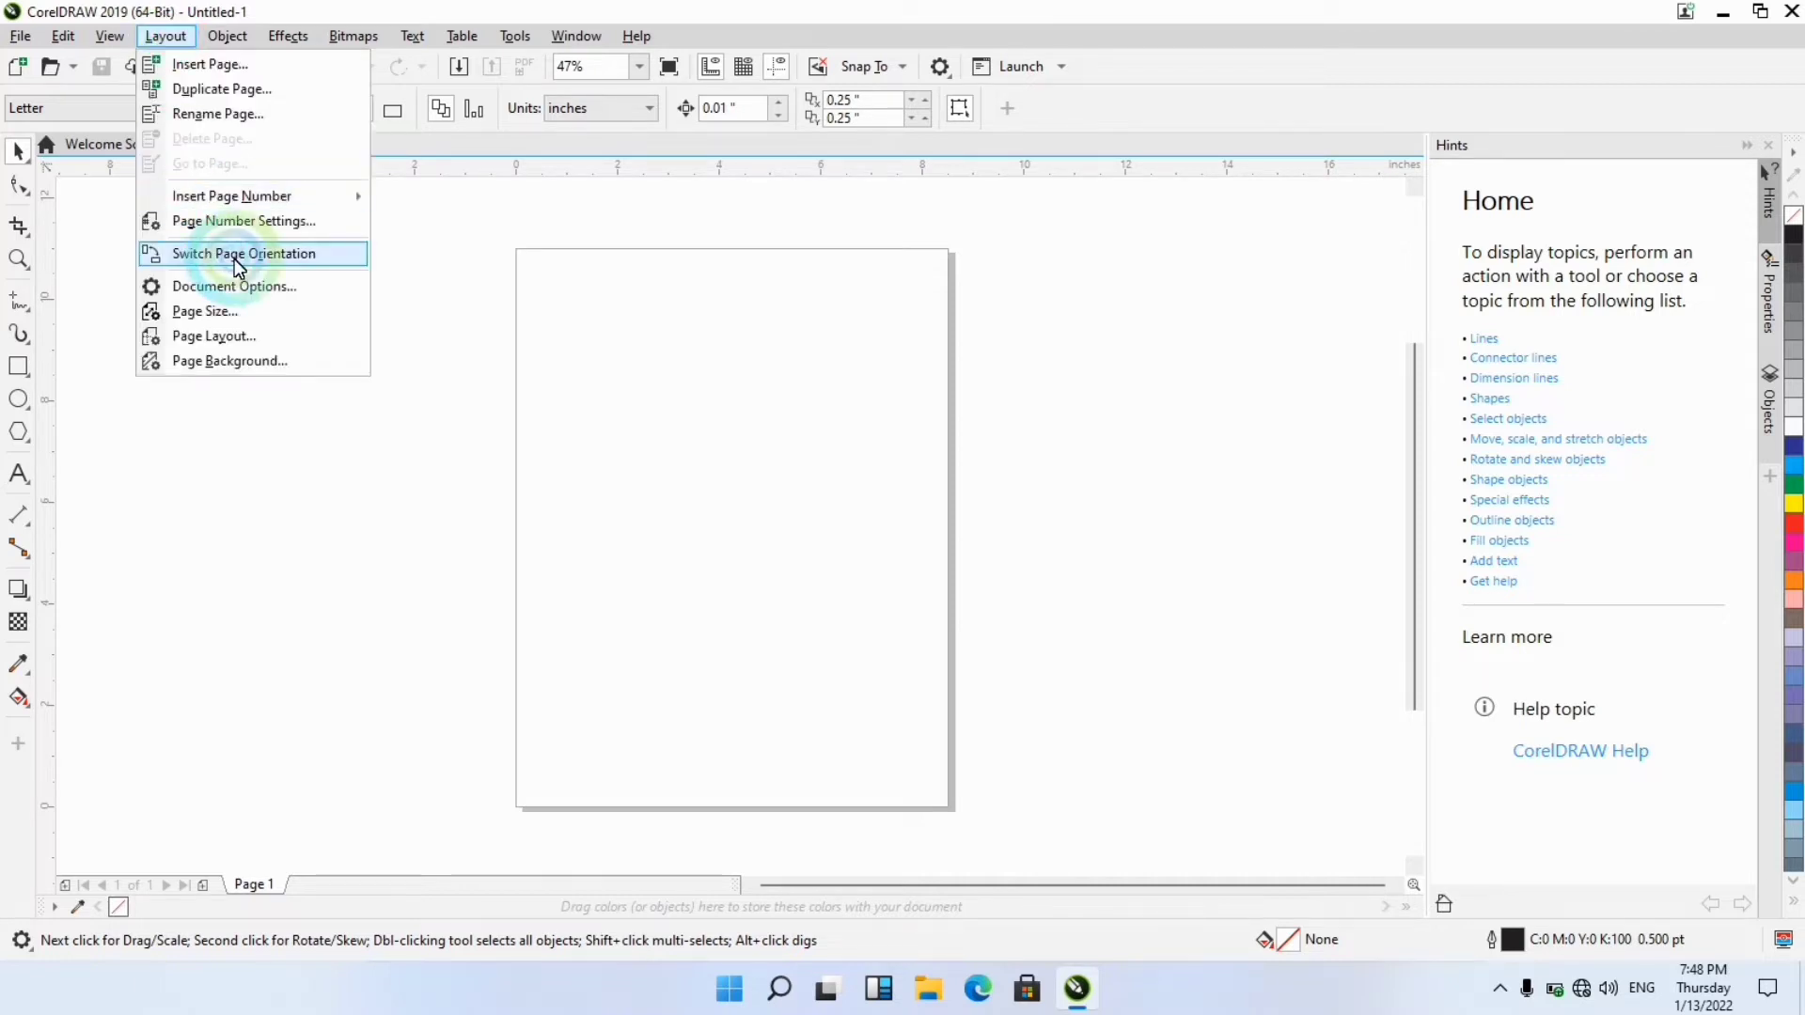
pyautogui.click(235, 310)
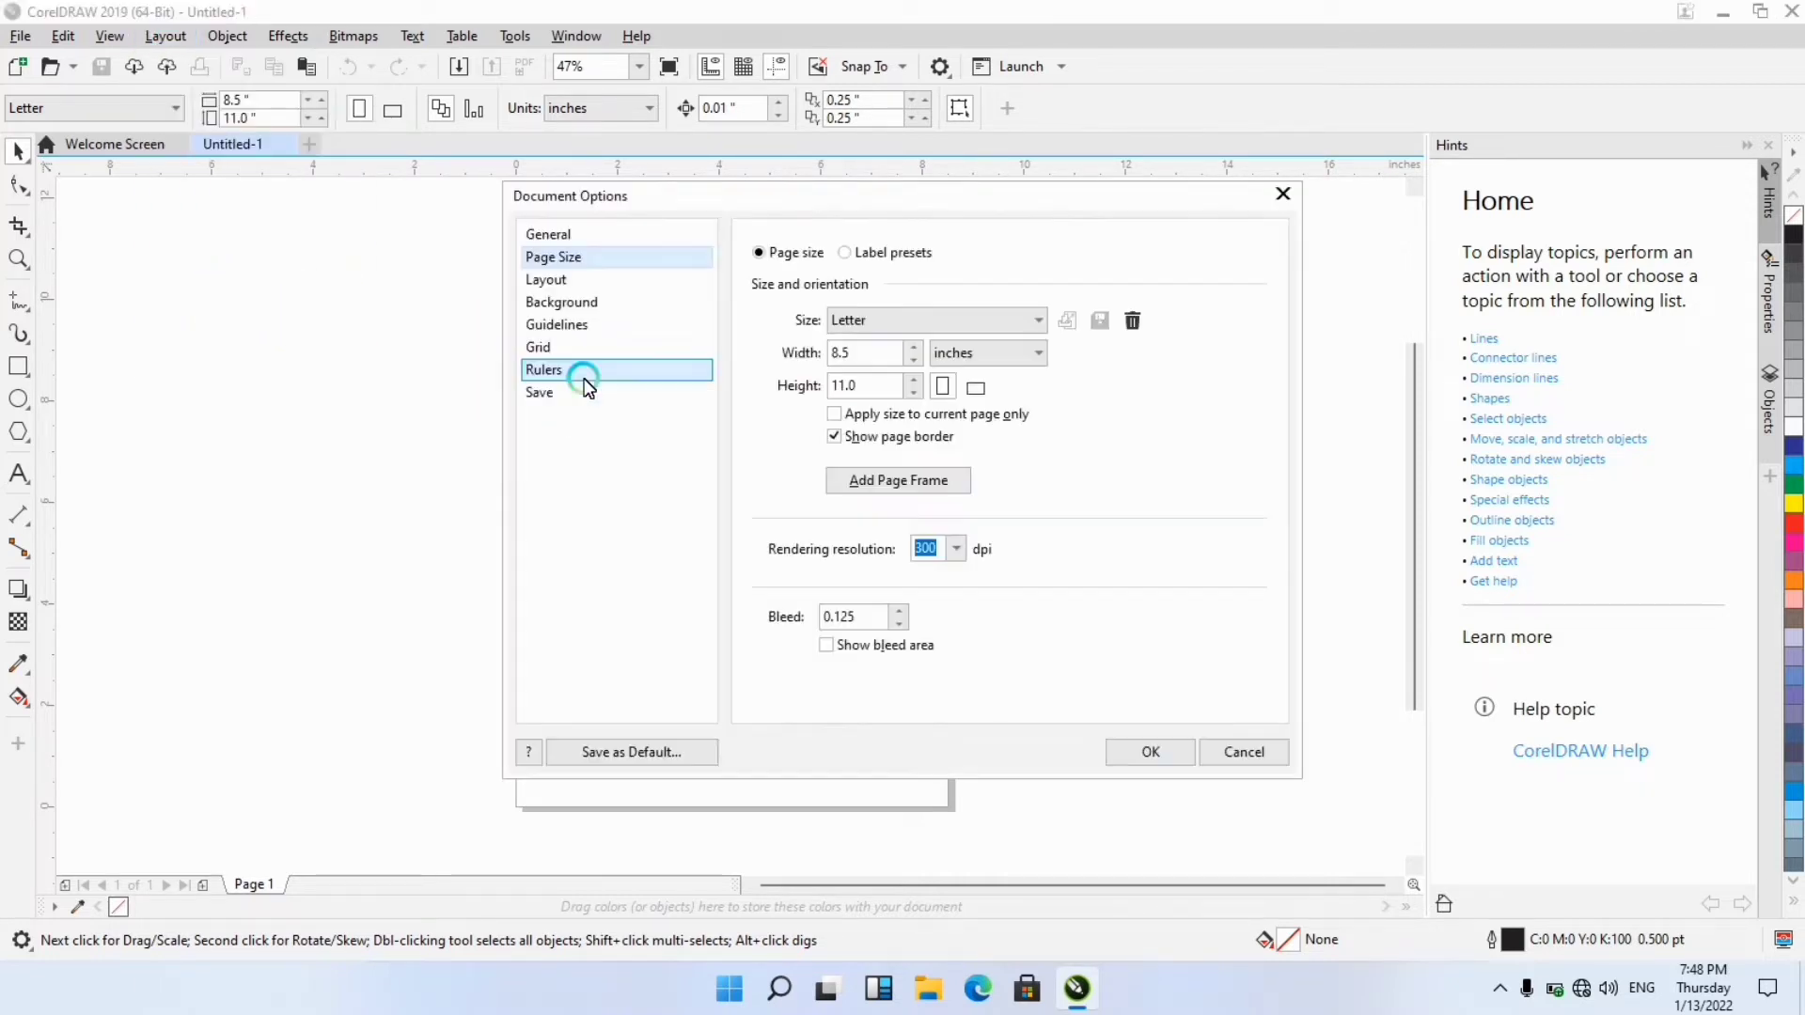
pyautogui.click(1032, 355)
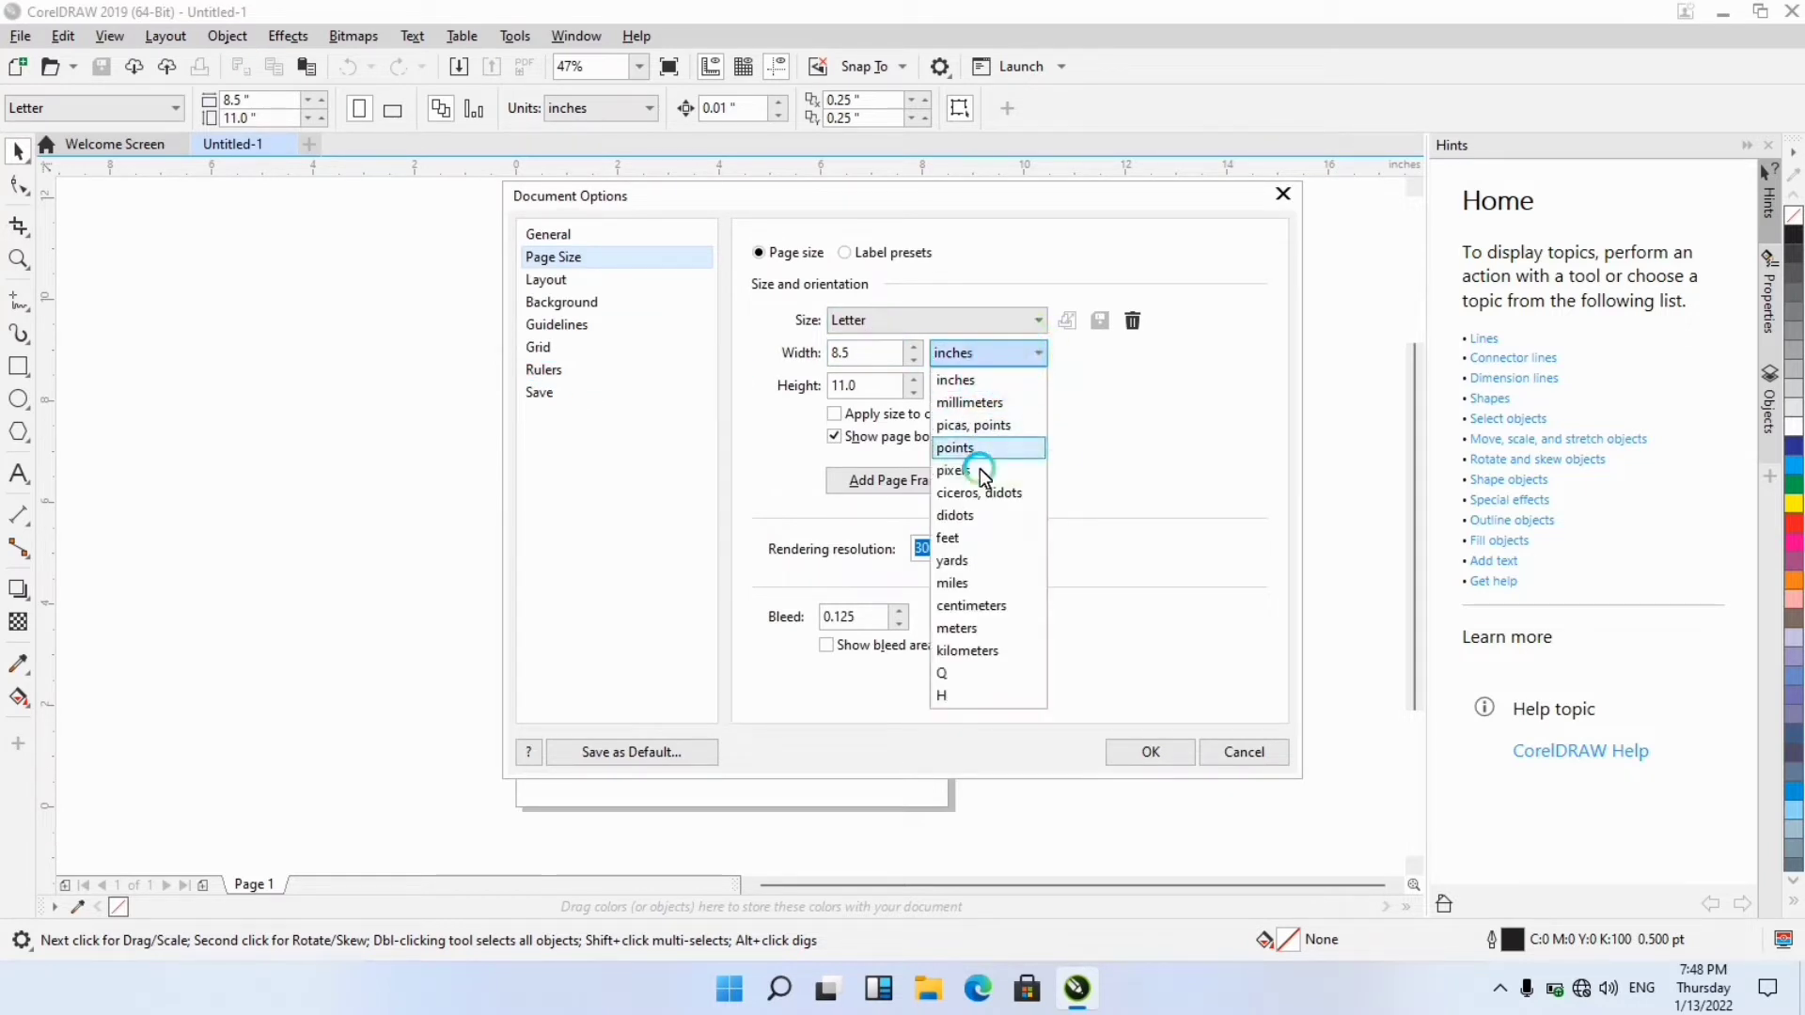
pyautogui.click(968, 536)
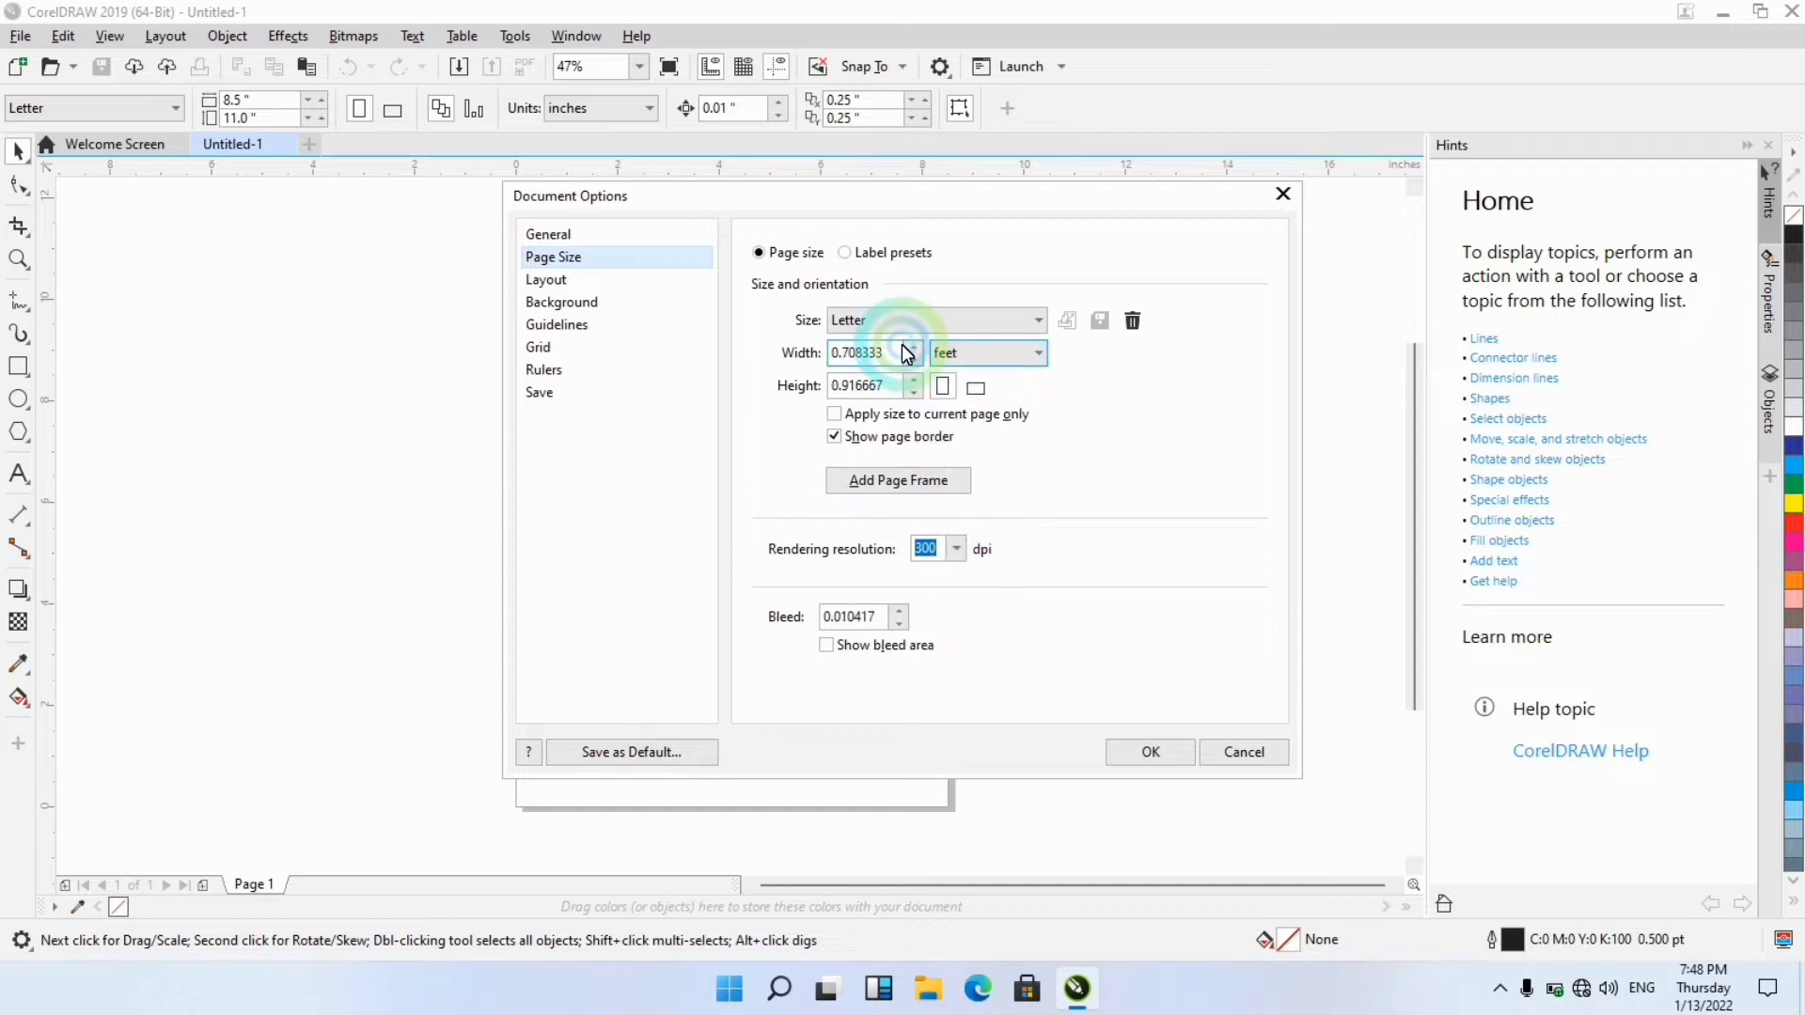
pyautogui.click(649, 369)
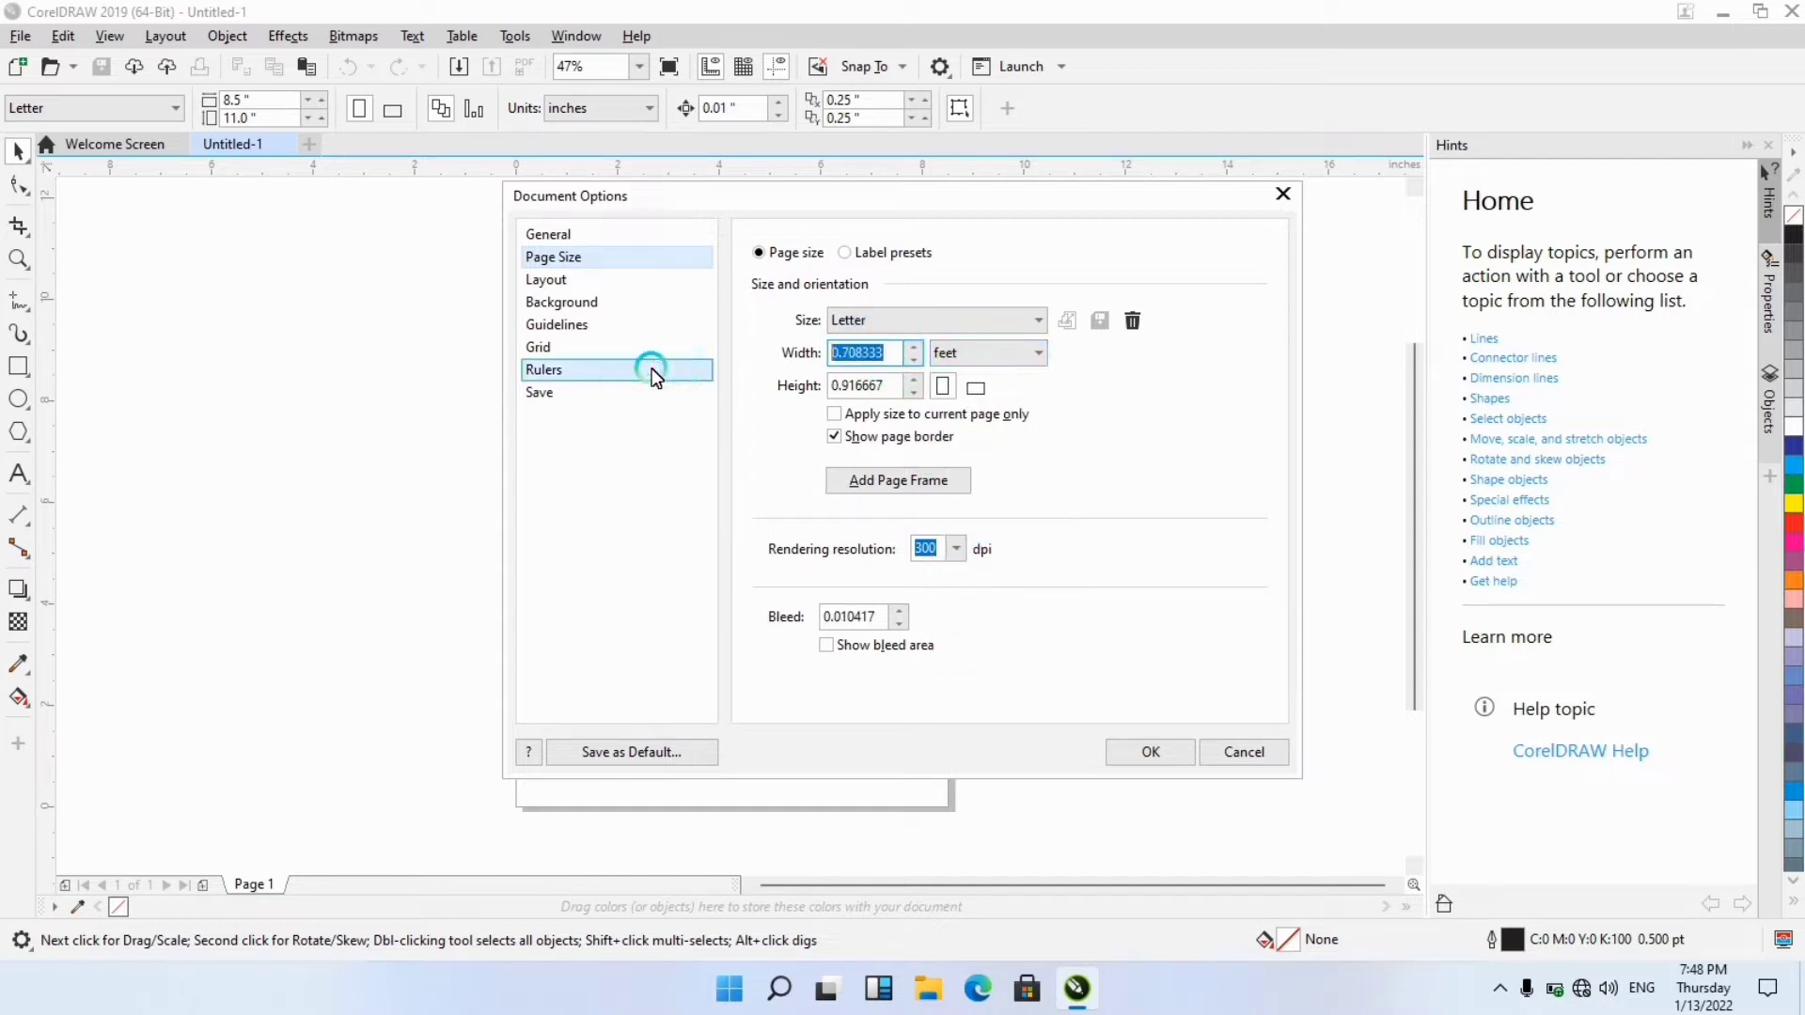
pyautogui.write('8')
pyautogui.press('Tab')
pyautogui.press('Tab')
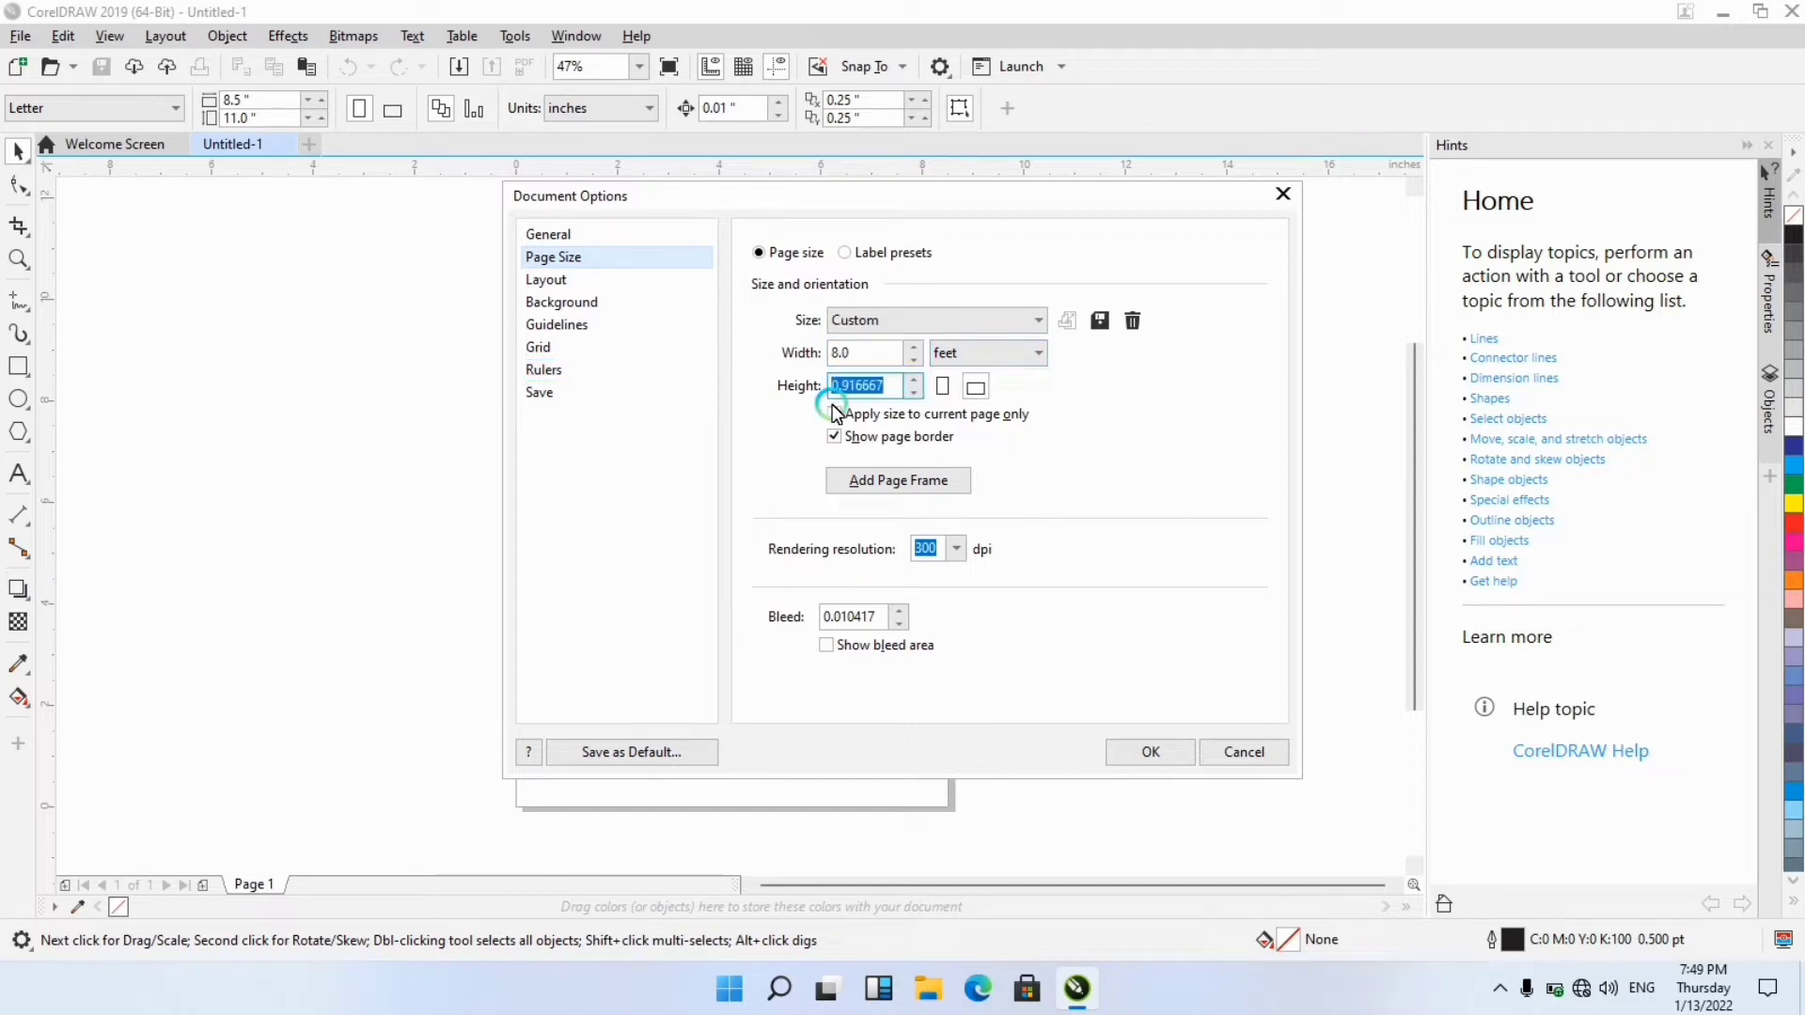
pyautogui.write('4')
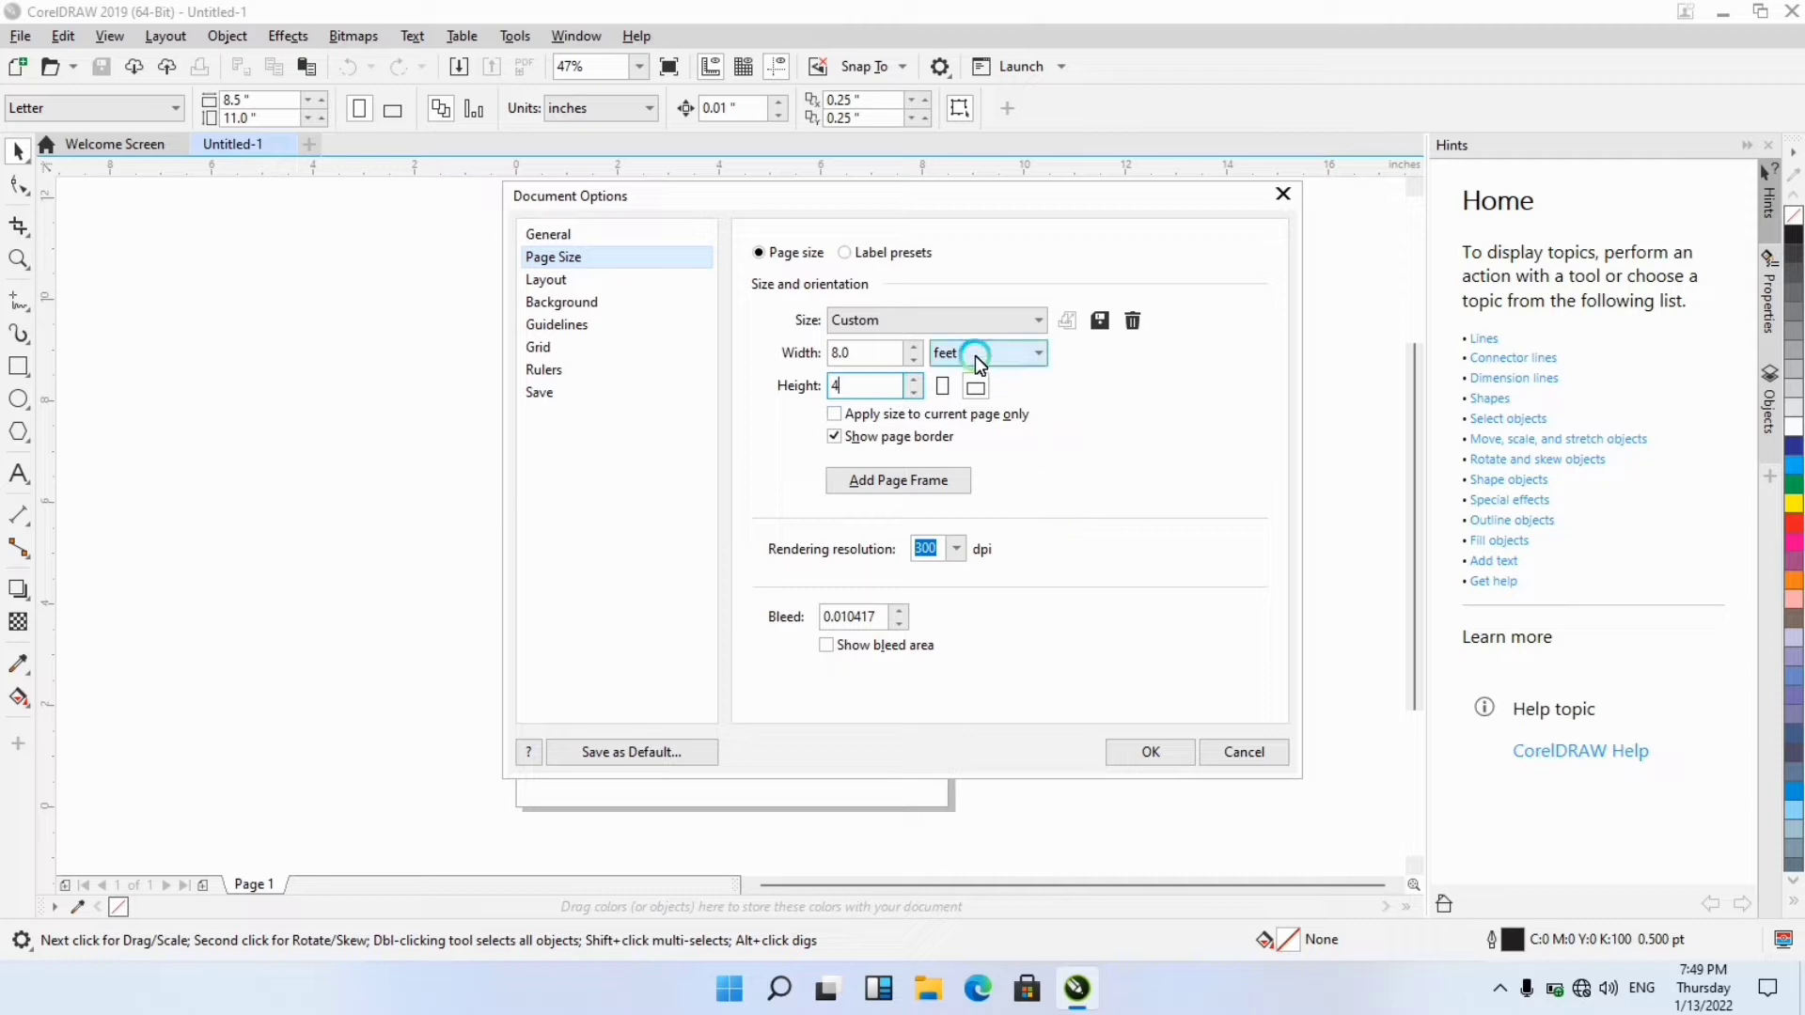
pyautogui.click(1142, 752)
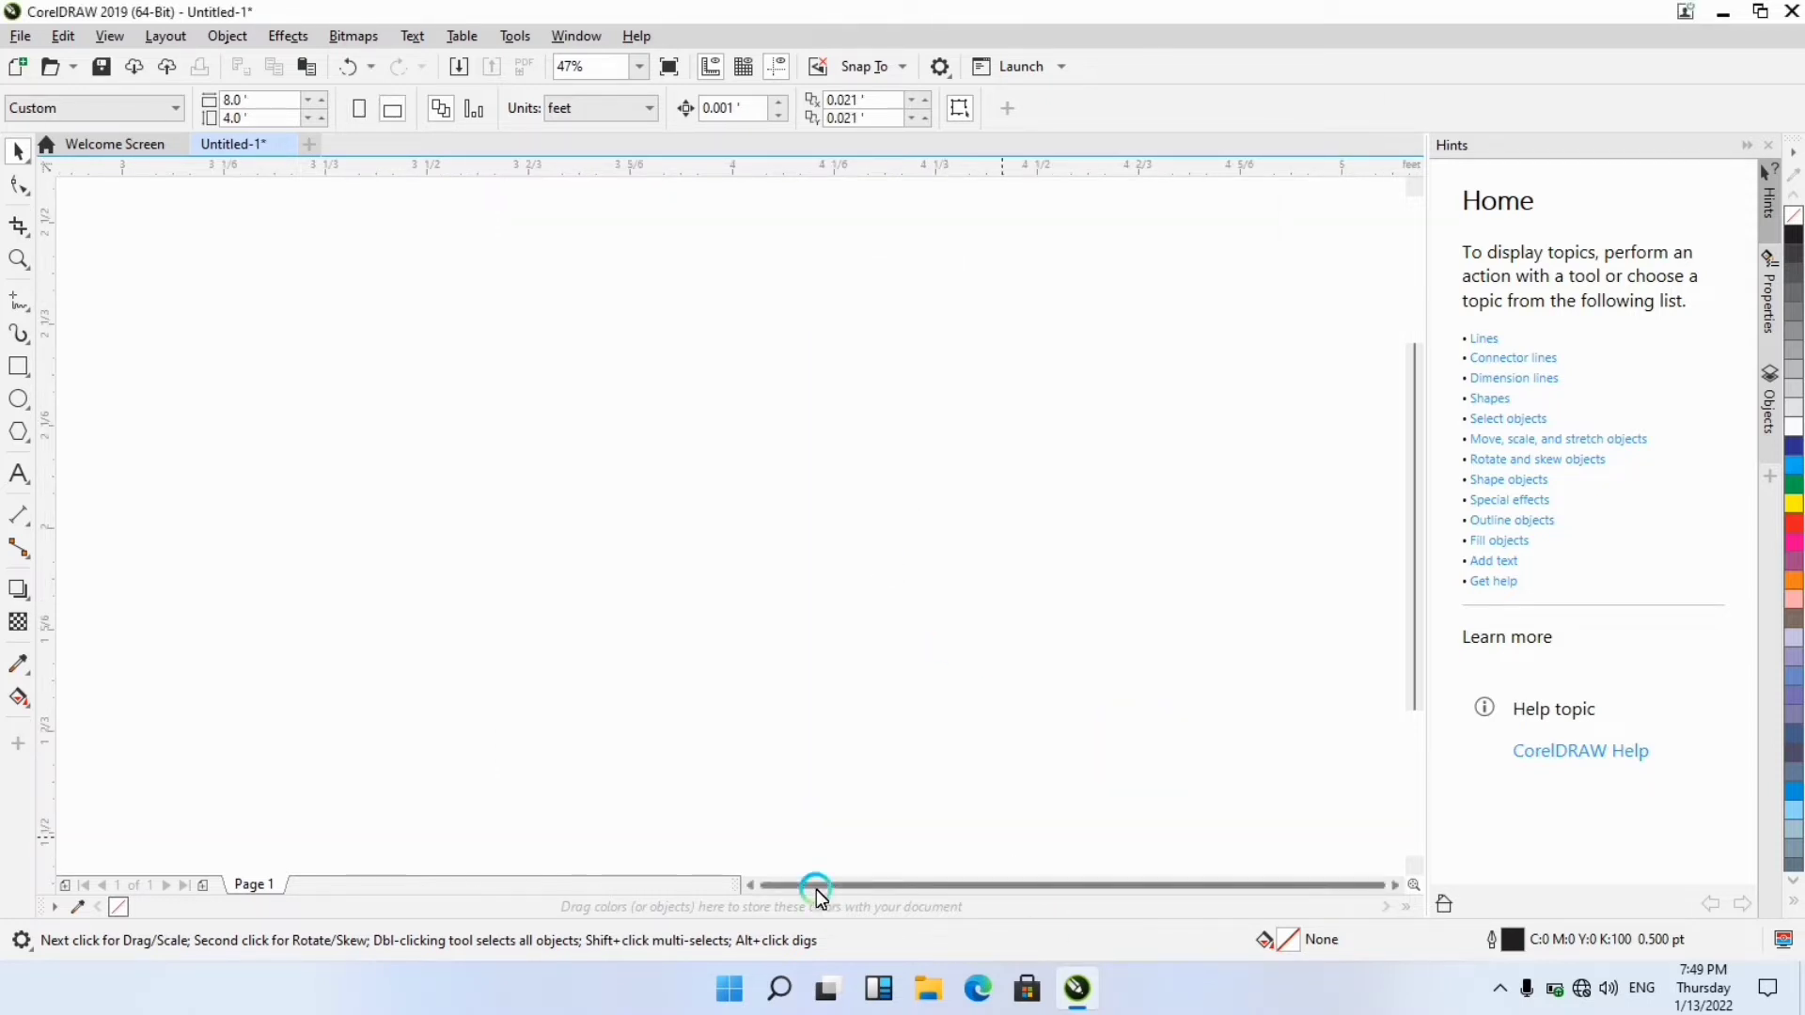
# Create a rectangle framing the whole page and fill it with cyan.
pyautogui.click(18, 258)
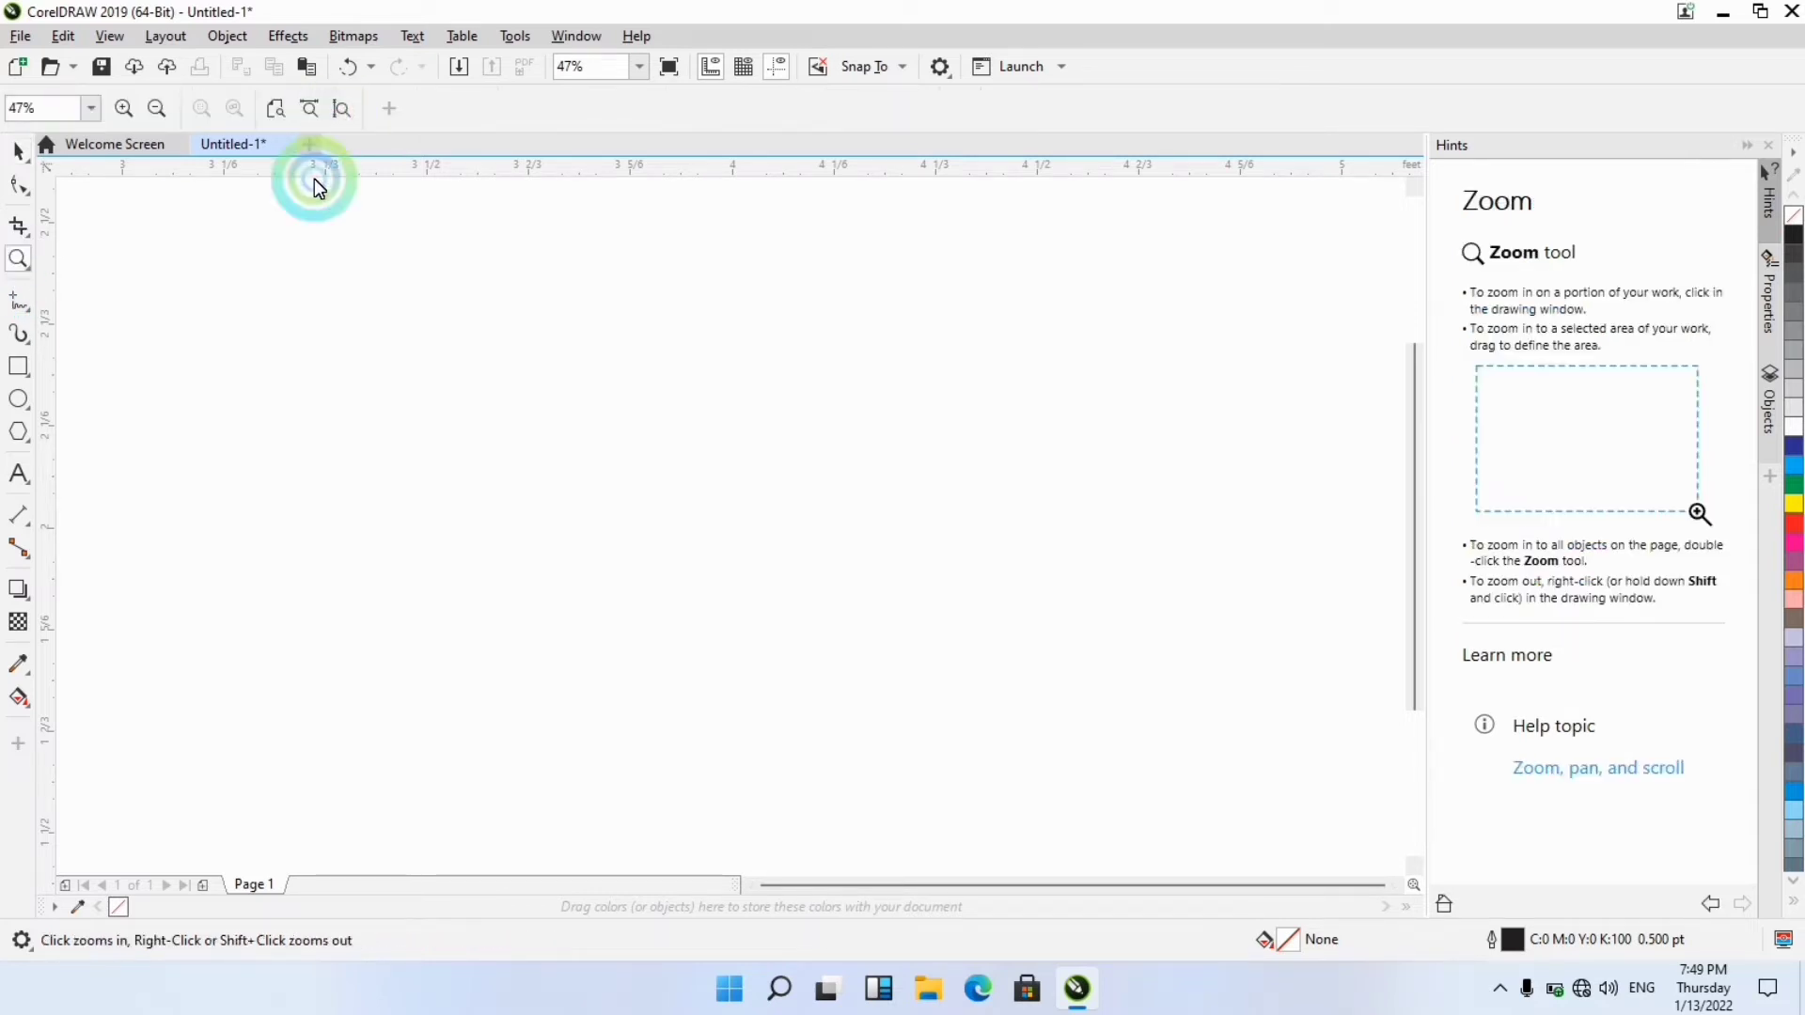
pyautogui.hotkey('shift', 'F4')
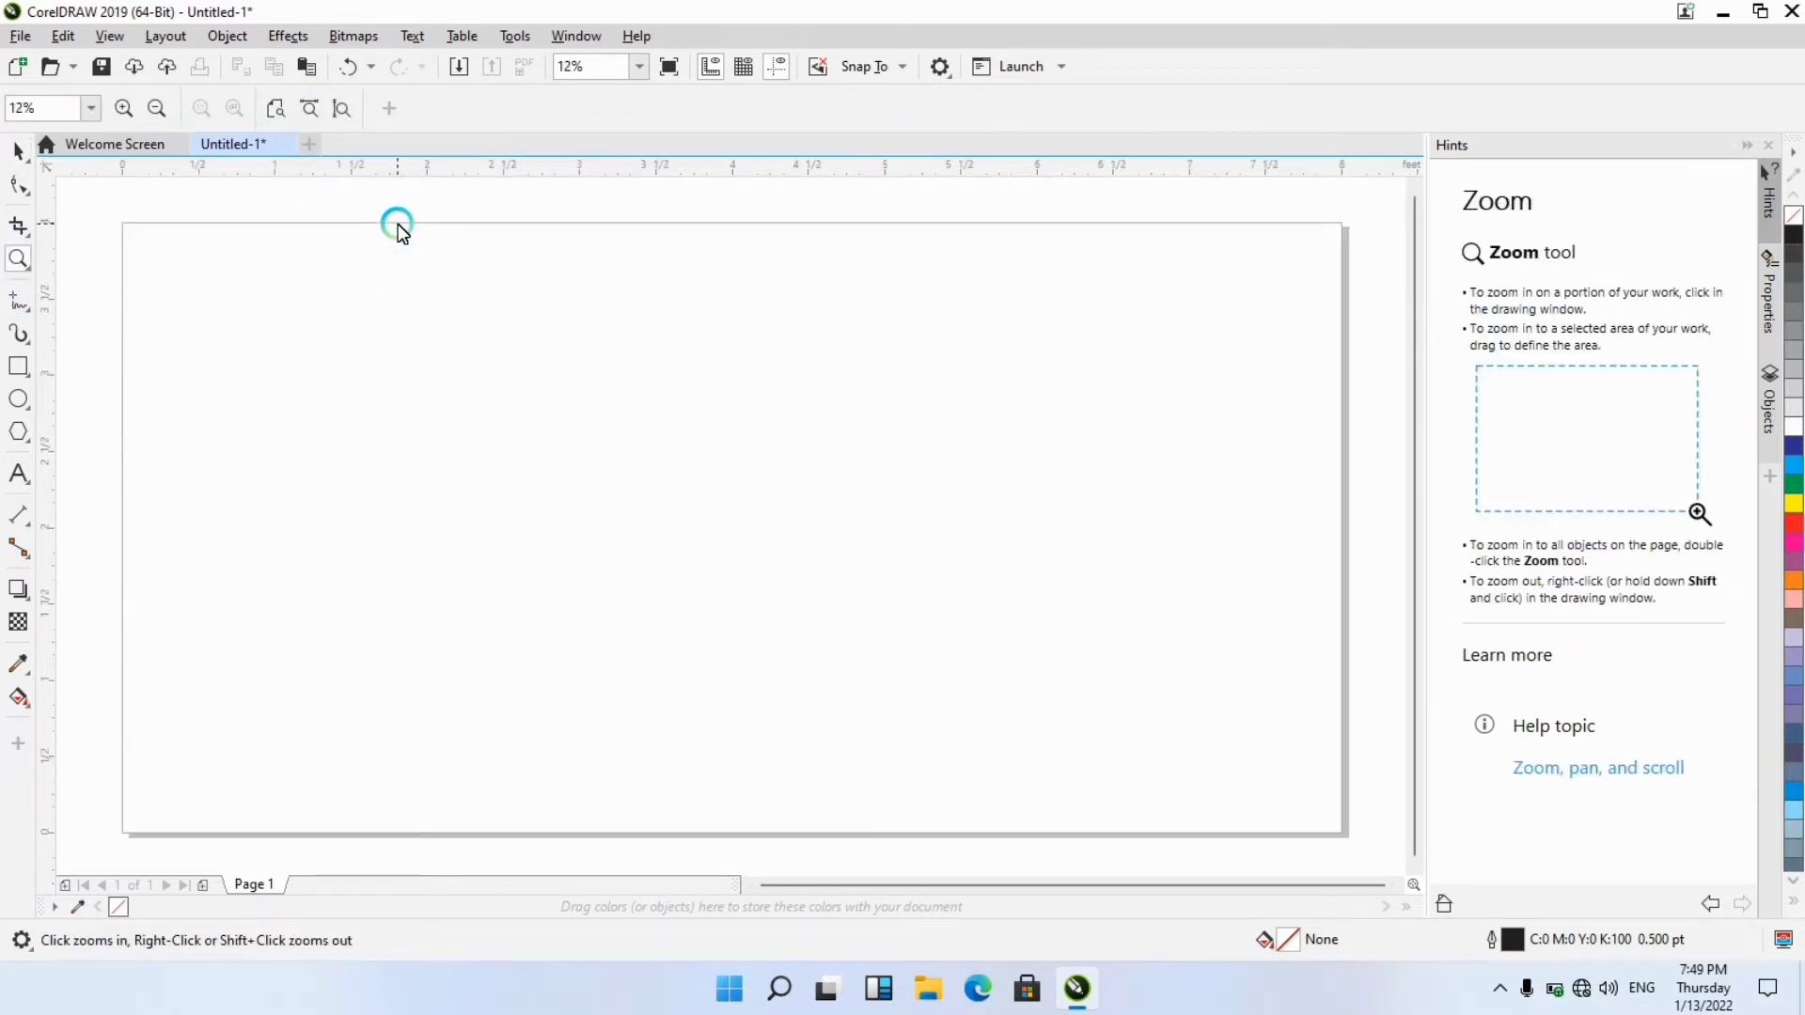
pyautogui.click(18, 152)
pyautogui.click(469, 404)
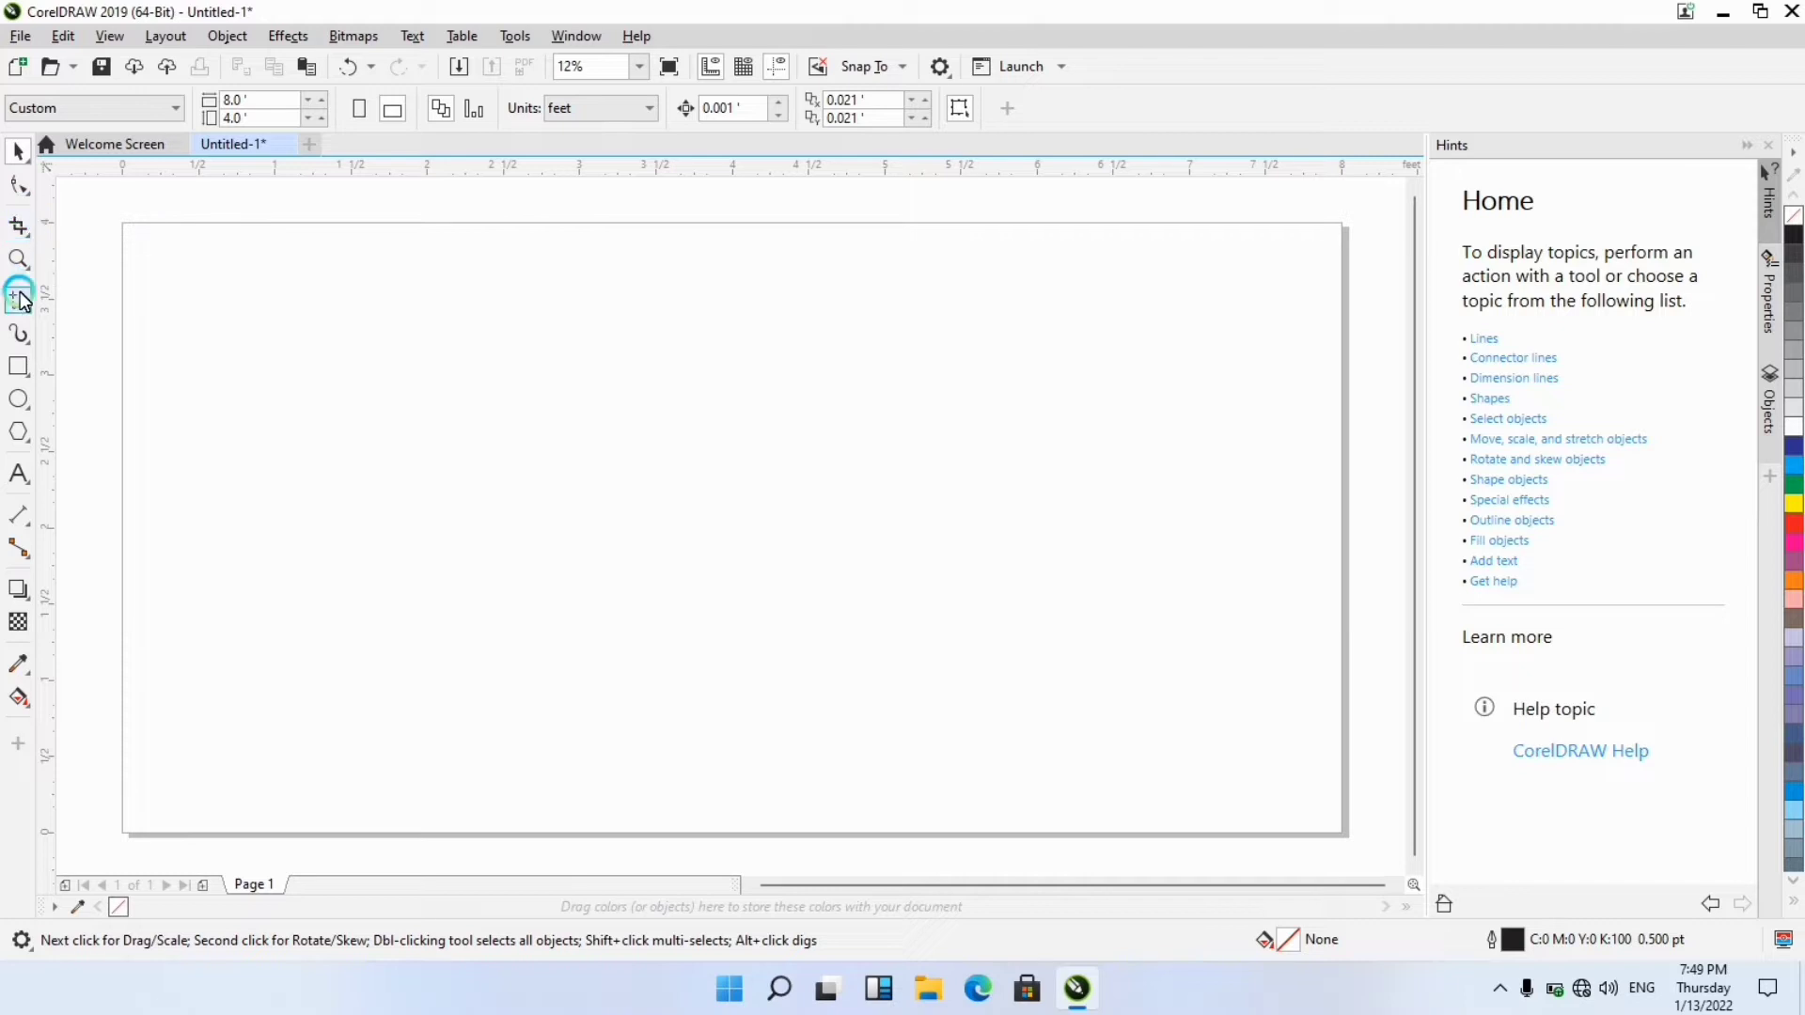
pyautogui.doubleClick(19, 367)
pyautogui.click(681, 336)
pyautogui.press('F6')
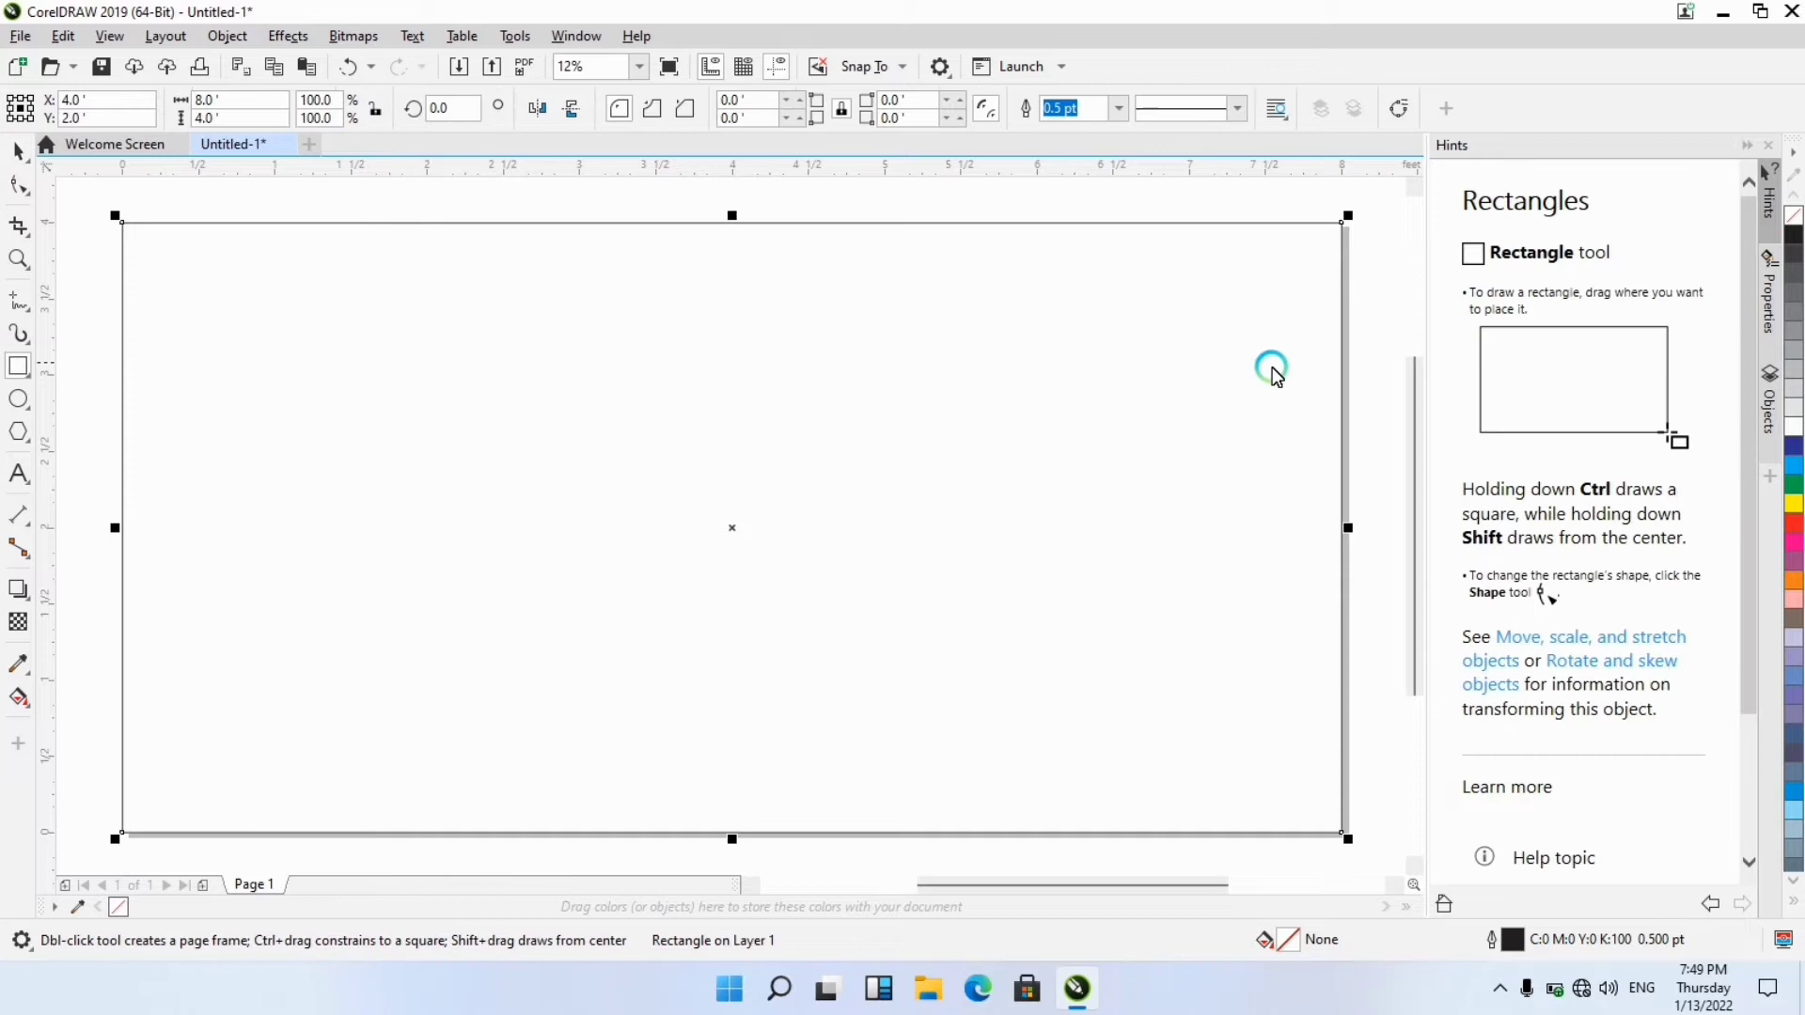
pyautogui.click(1793, 459)
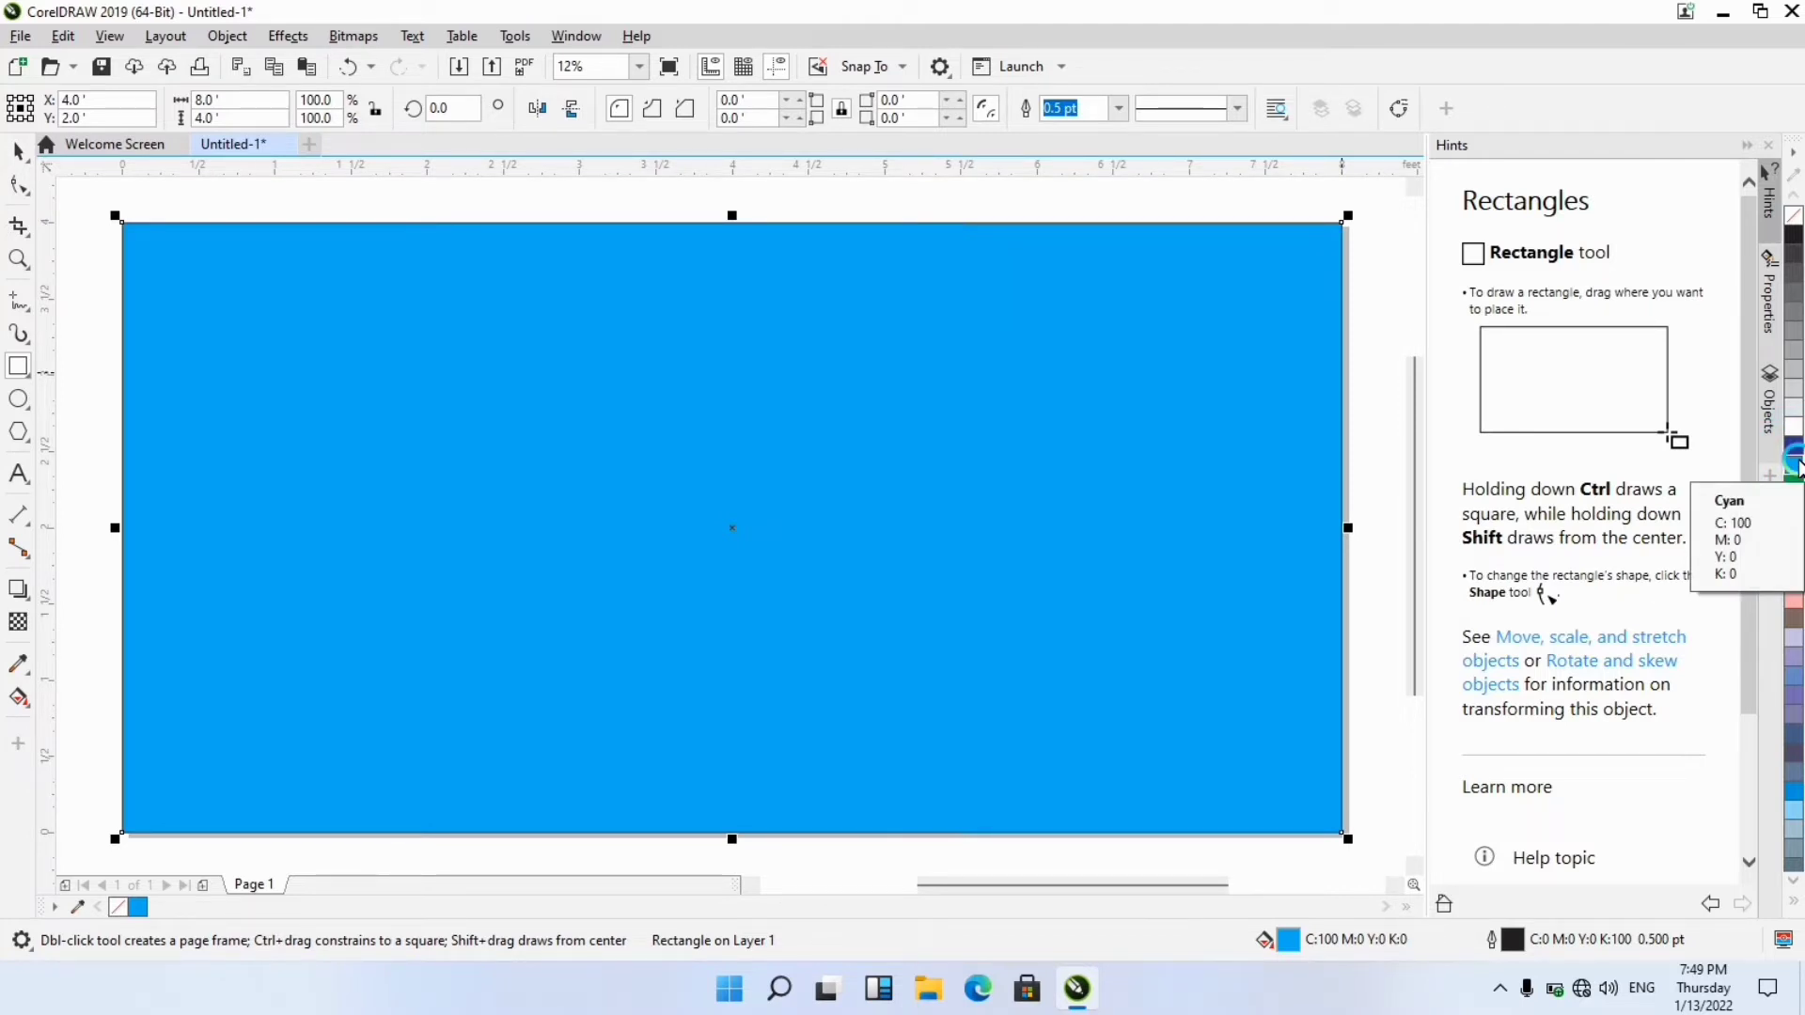
pyautogui.click(1363, 516)
pyautogui.click(773, 273)
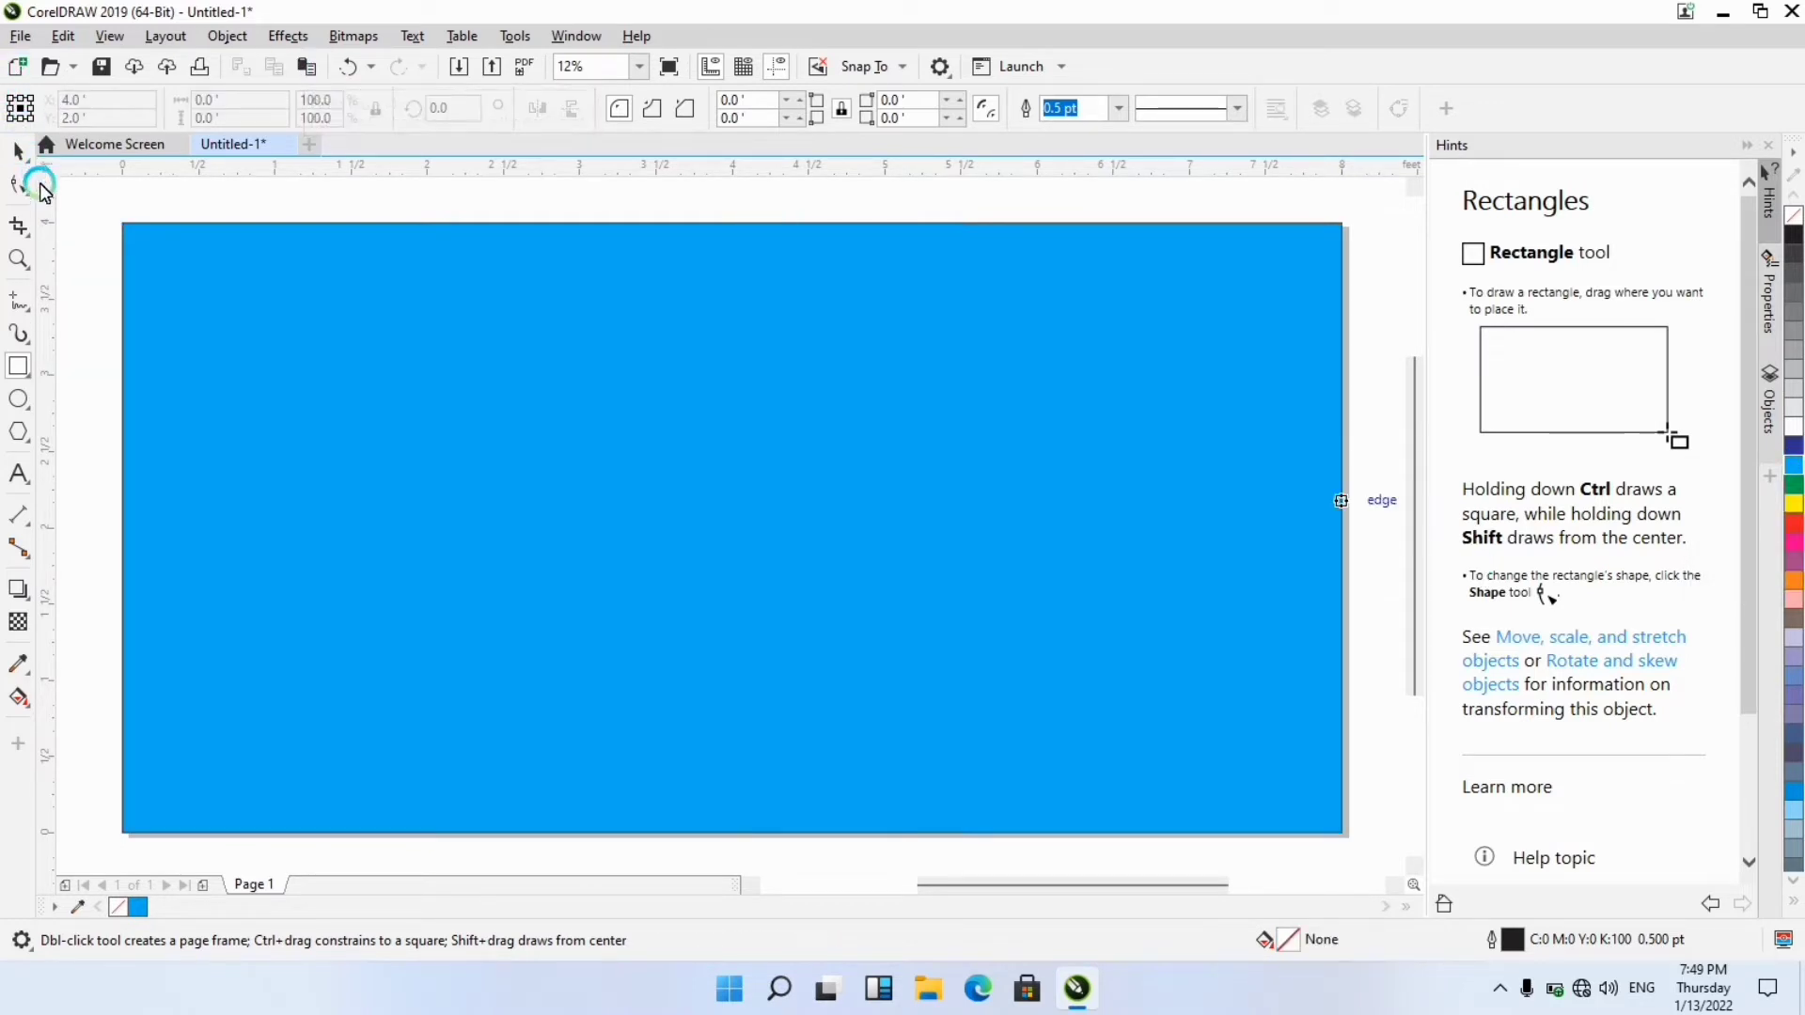
# Add the artistic text "NAVAL IT STUDIO" at 200 pt on the upper-left part of the blue background.
pyautogui.click(19, 153)
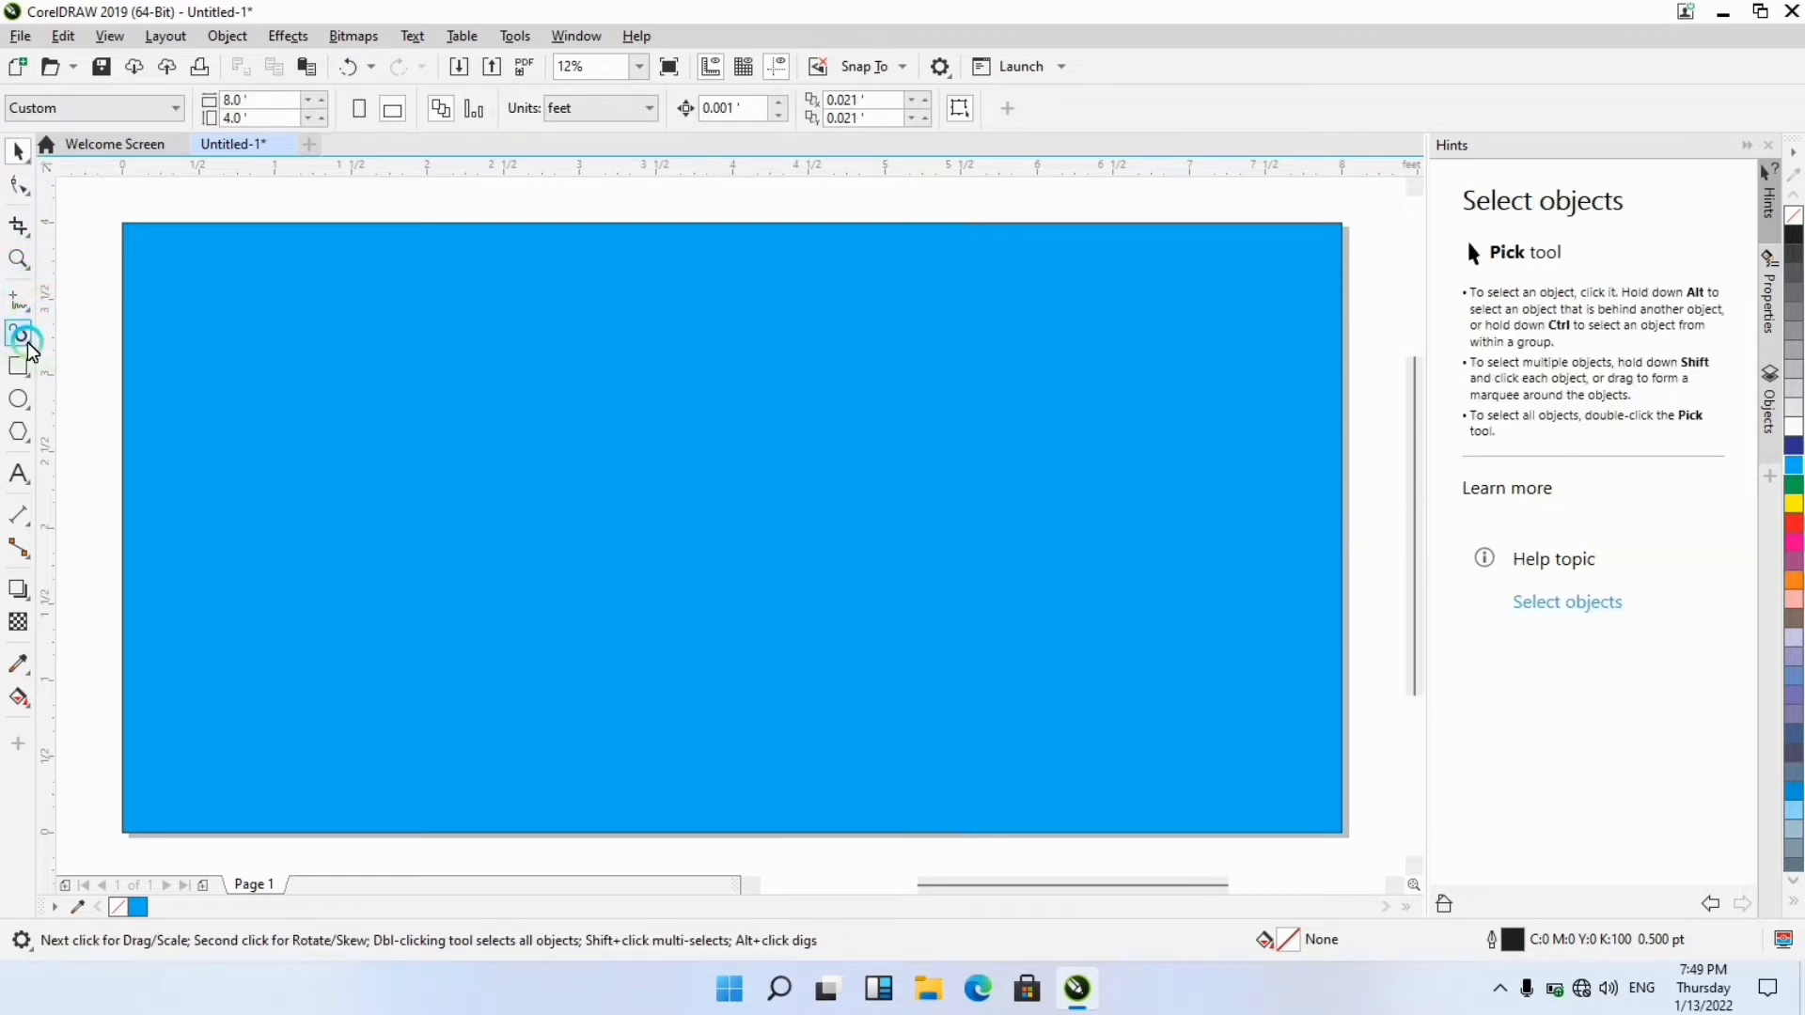
pyautogui.click(24, 470)
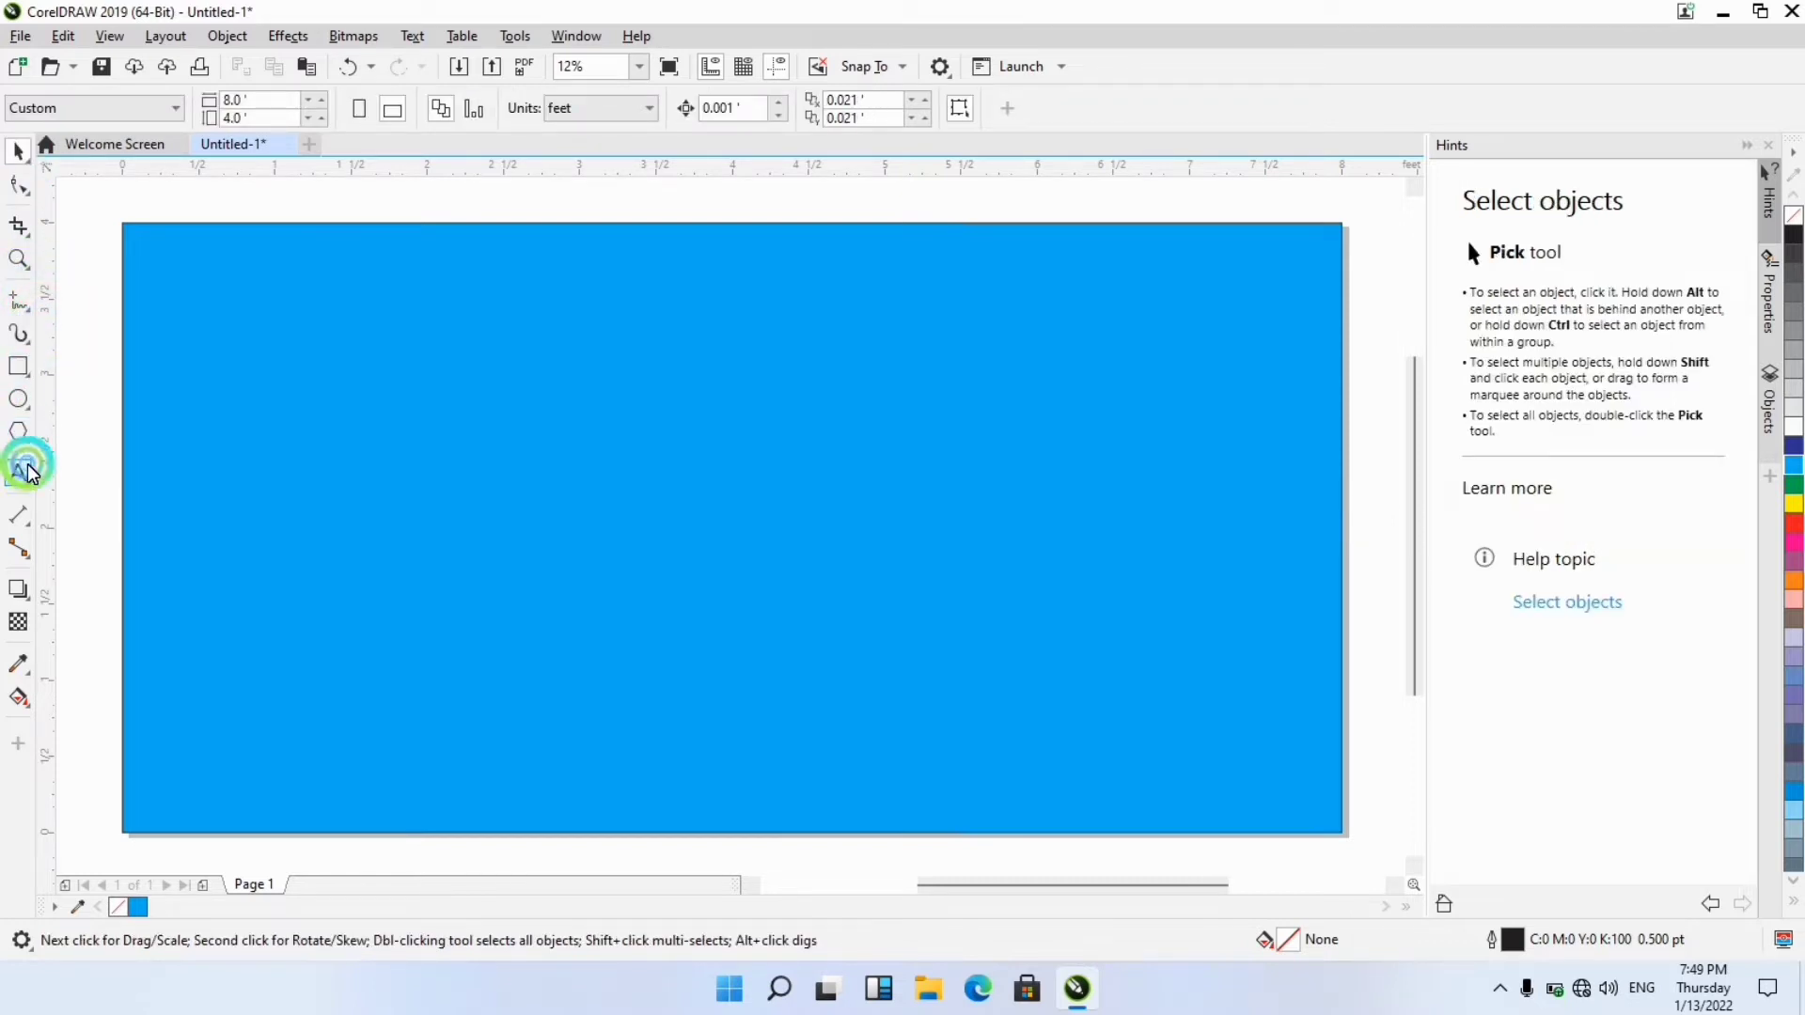
pyautogui.click(244, 410)
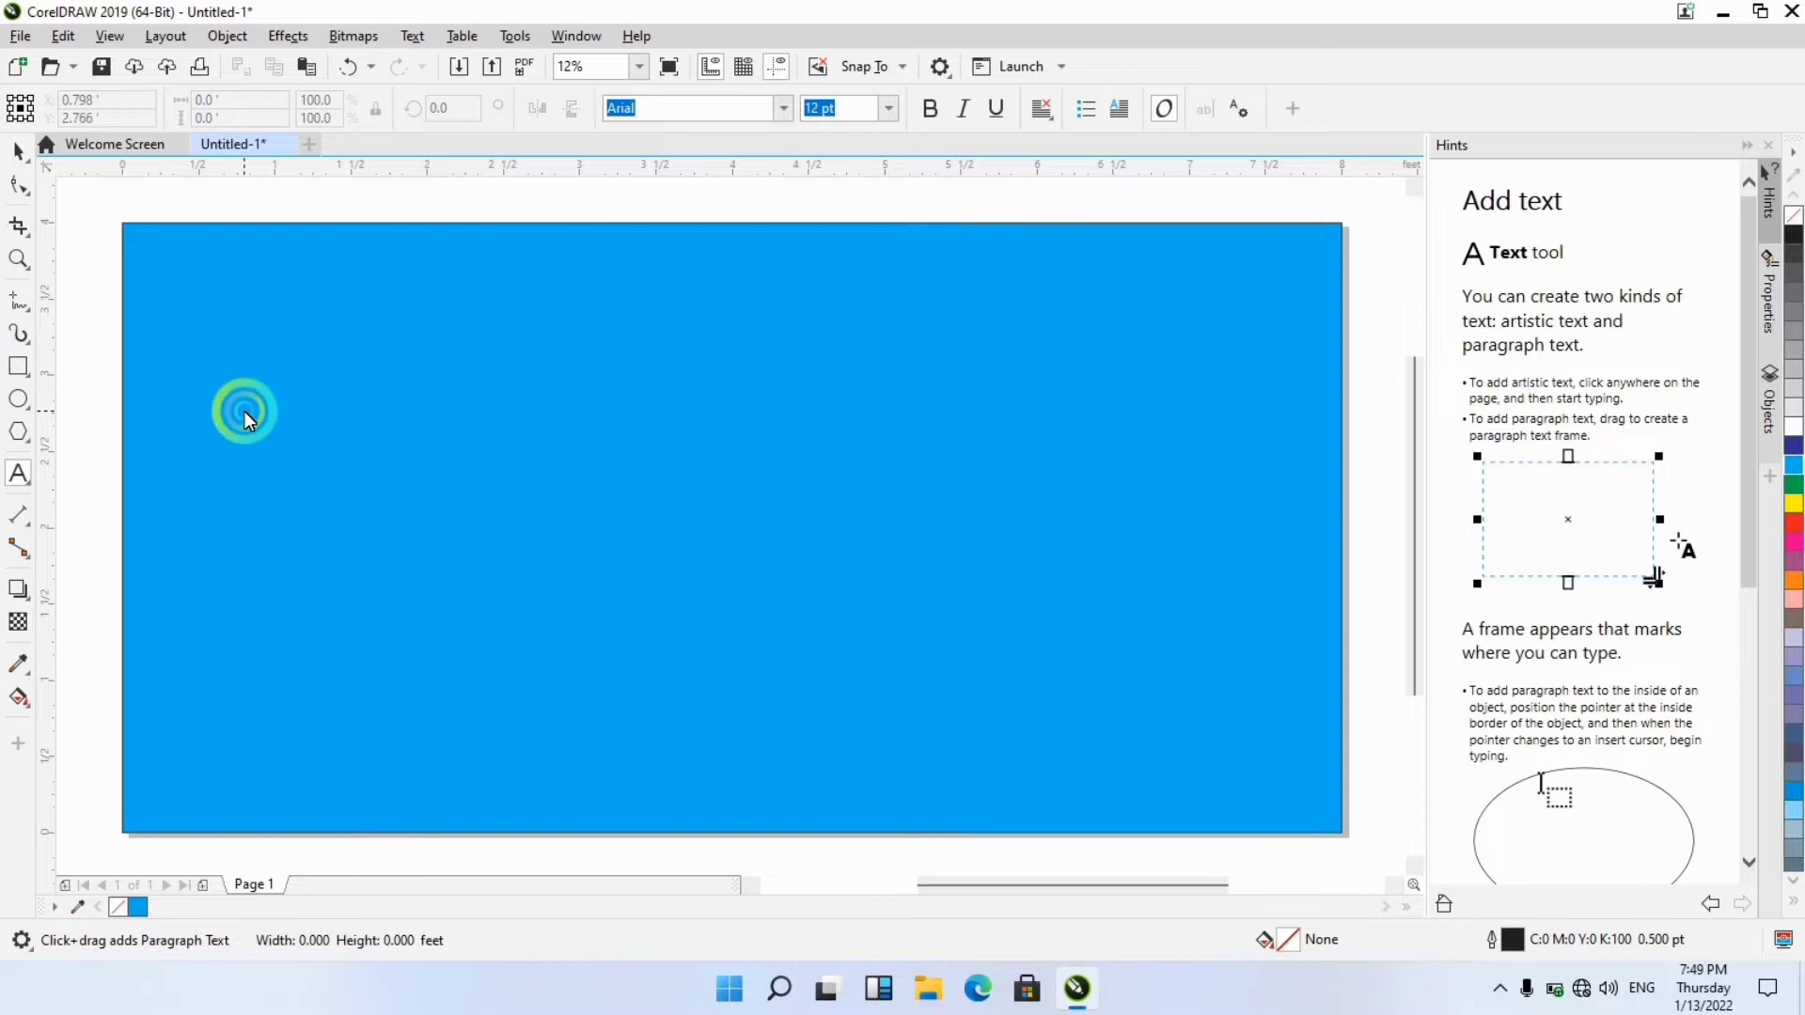
pyautogui.click(887, 108)
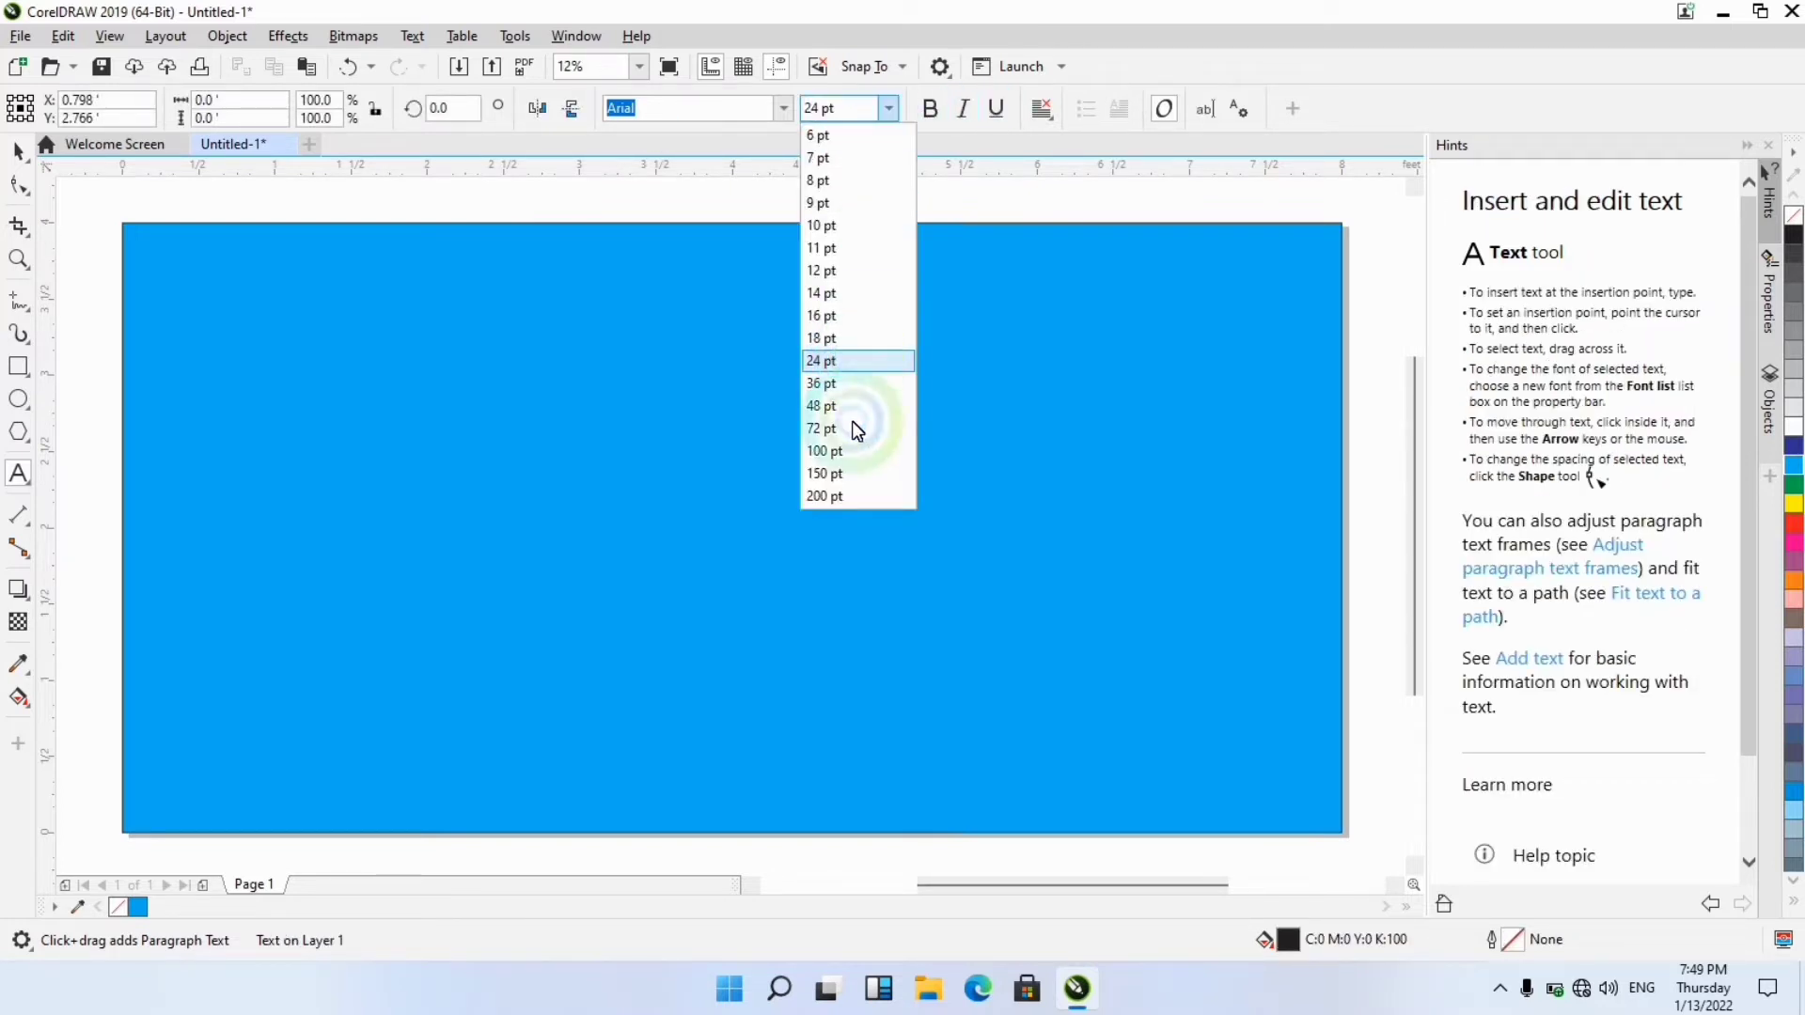
pyautogui.click(851, 489)
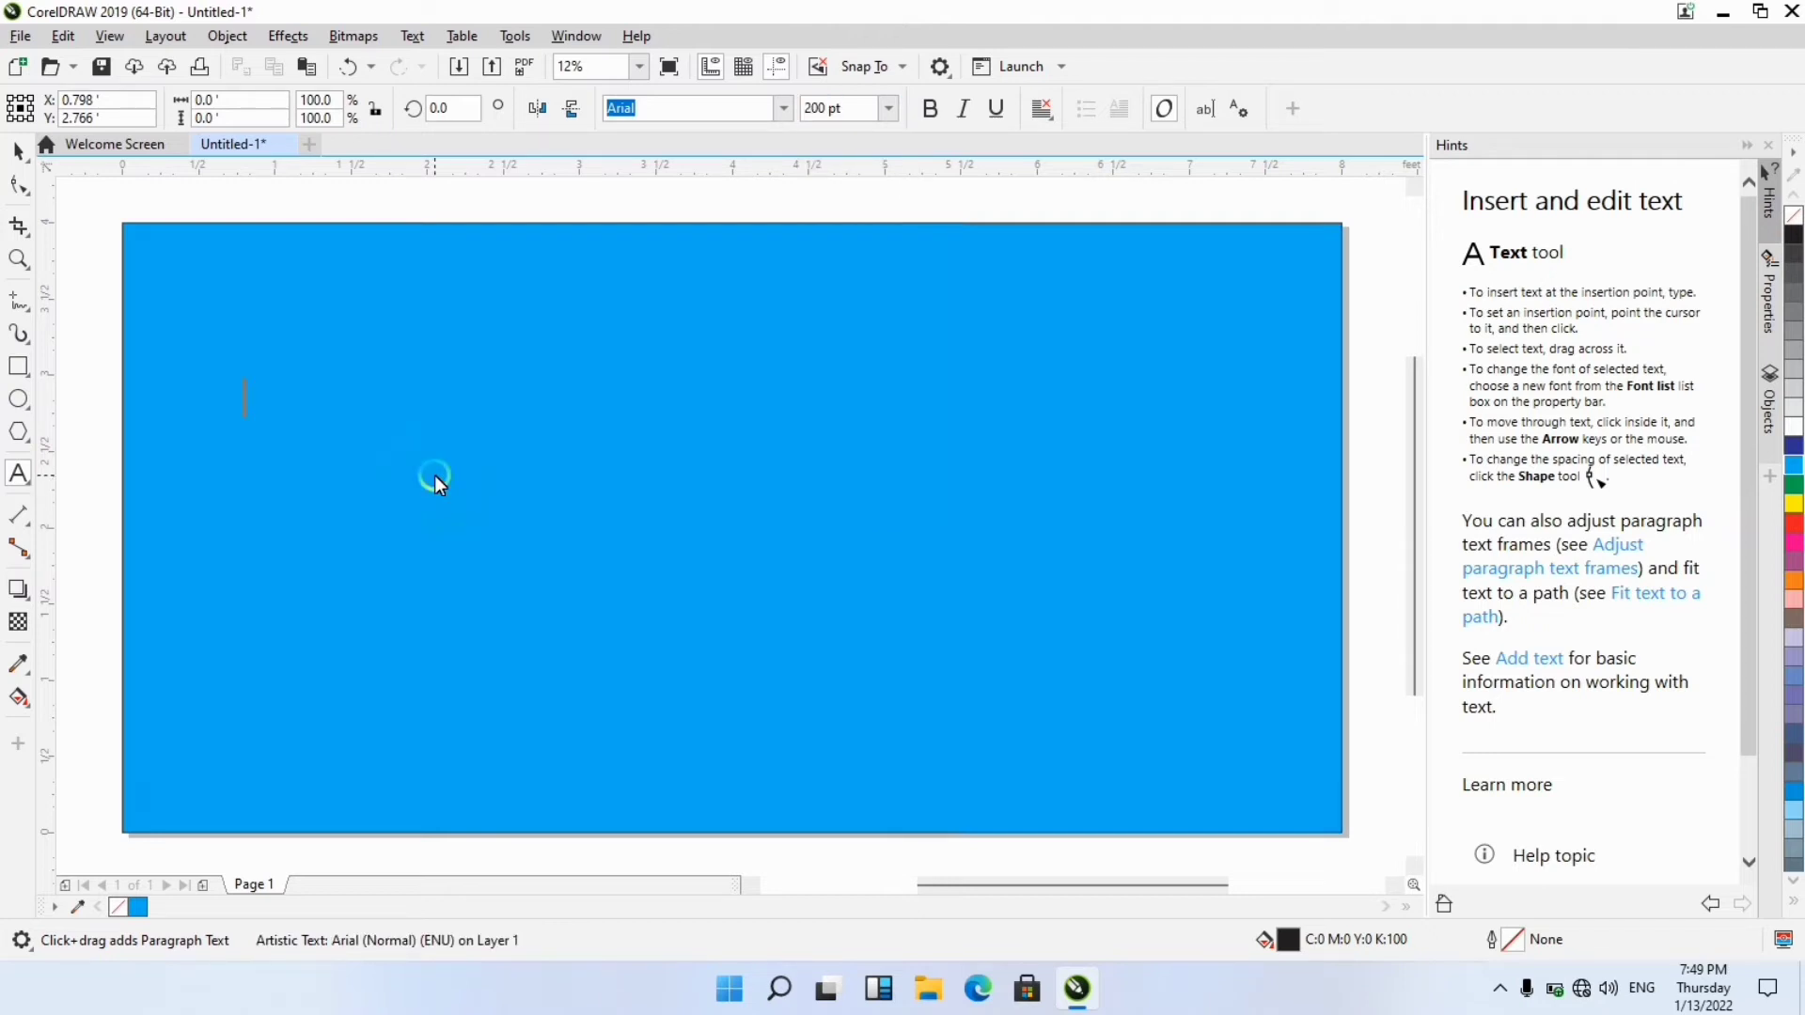
pyautogui.write('NAVAL IT STUDIO')
pyautogui.press('Escape')
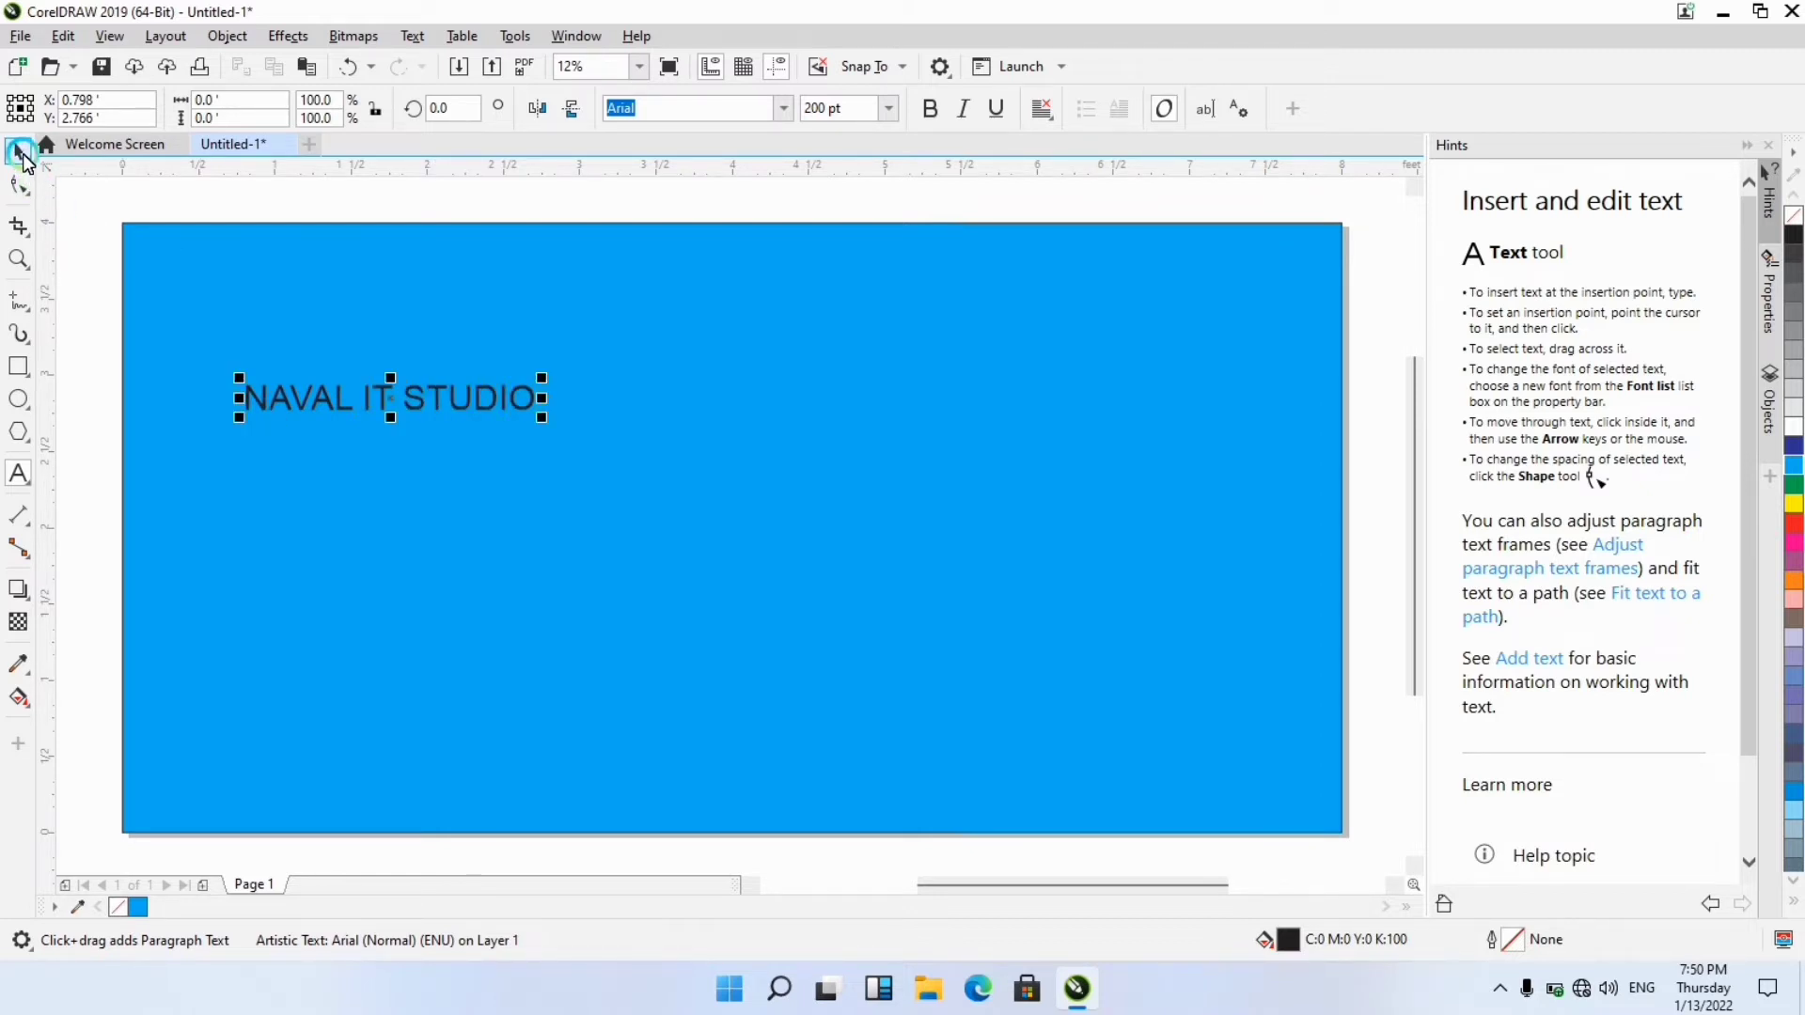
# Enlarge the "NAVAL IT STUDIO" text to about 6.75 feet wide and move it near the page's upper edge, roughly centred.
pyautogui.click(23, 154)
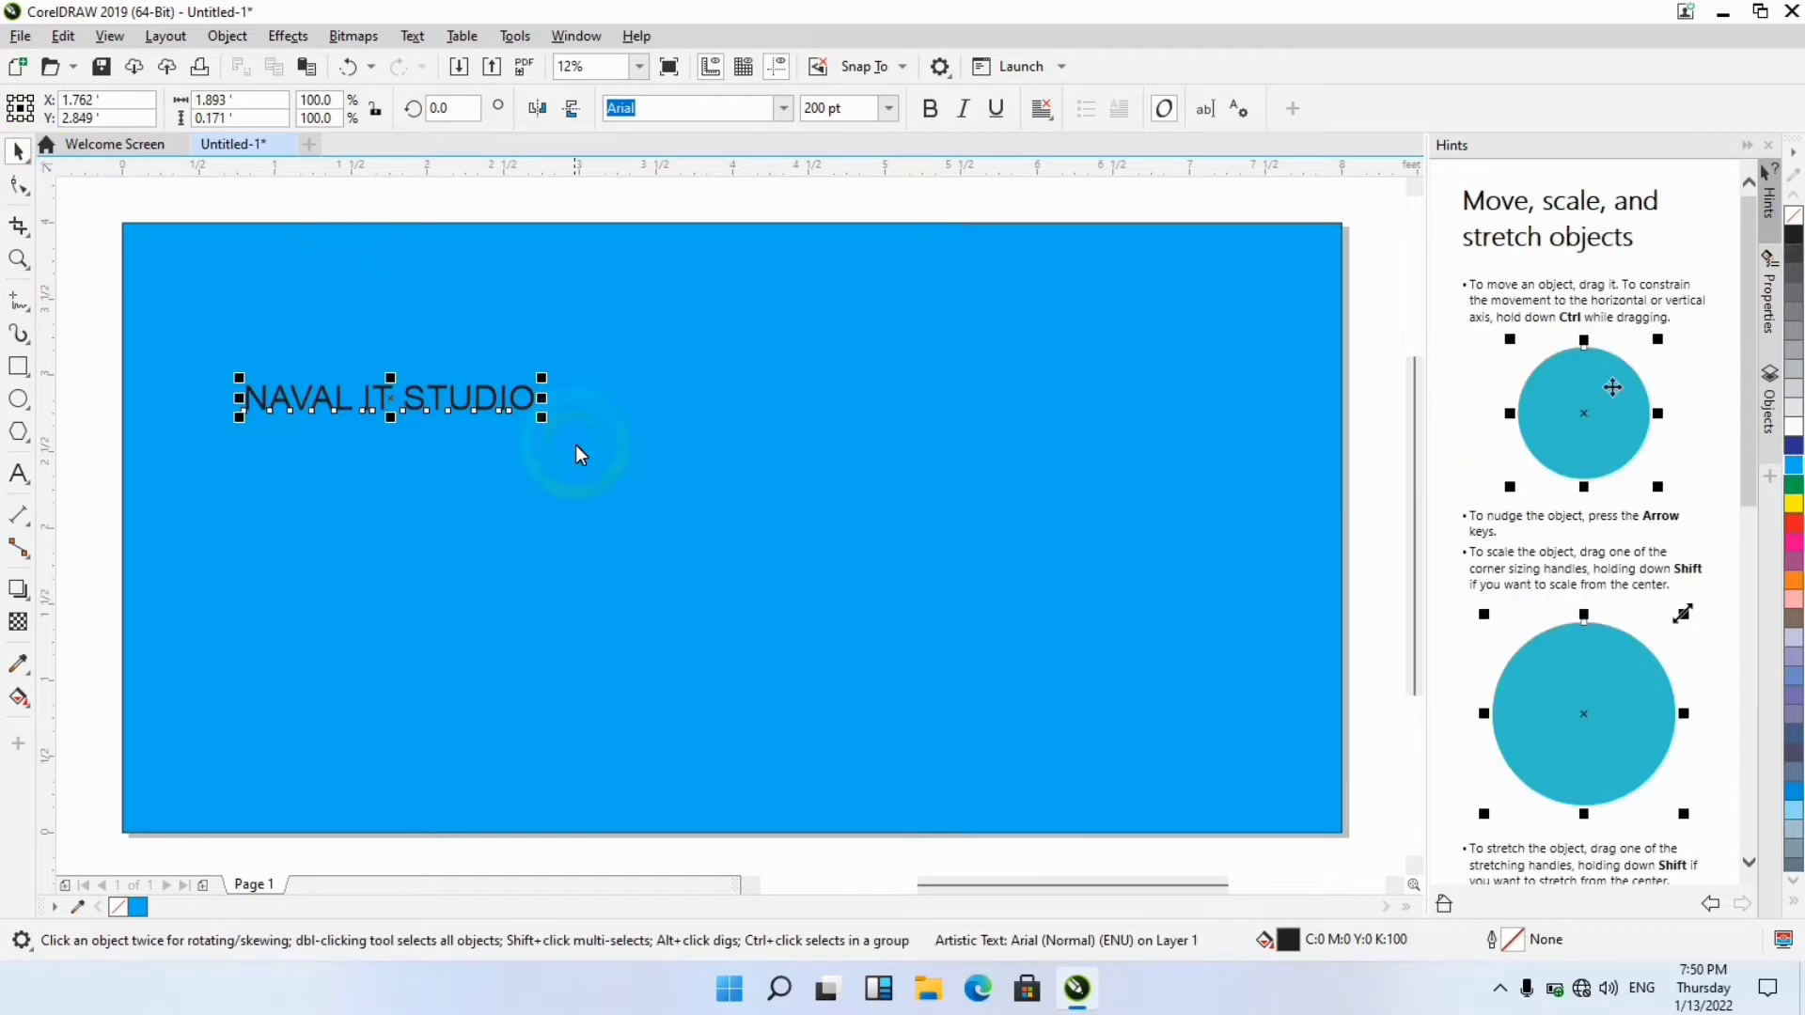
pyautogui.moveTo(544, 415); pyautogui.dragTo(1281, 588)
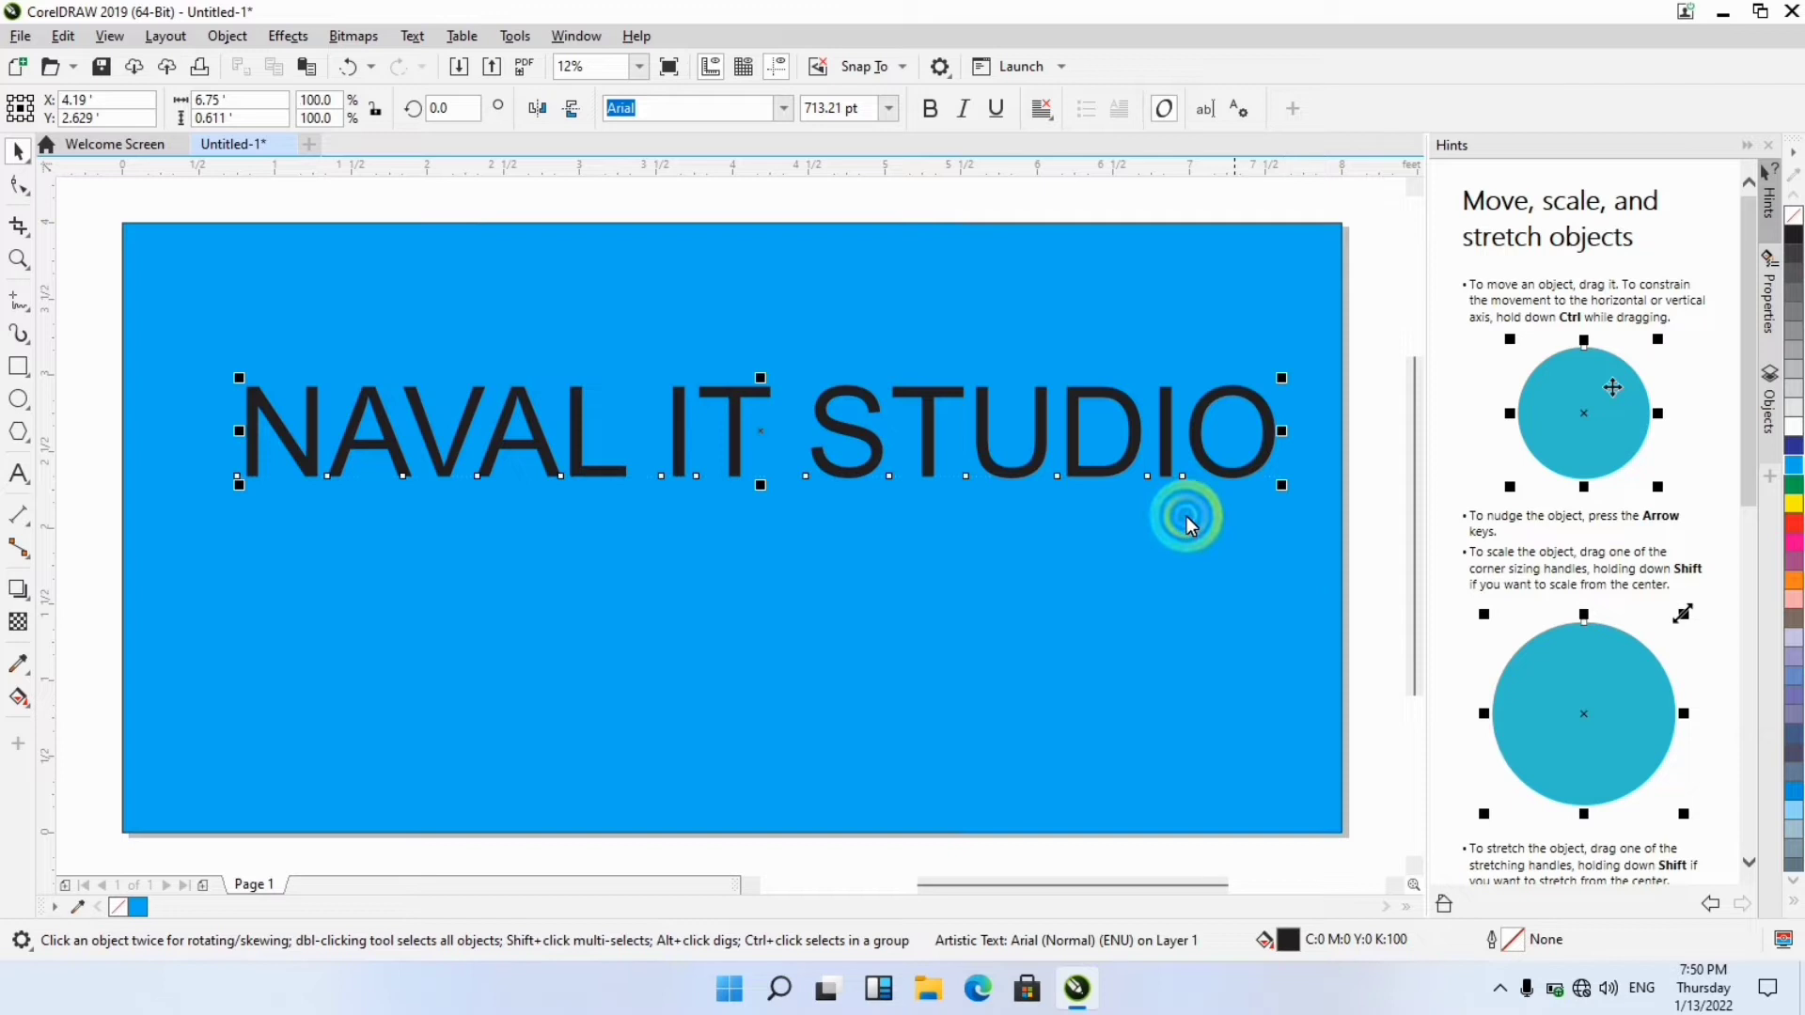
pyautogui.moveTo(1076, 453); pyautogui.dragTo(1040, 314)
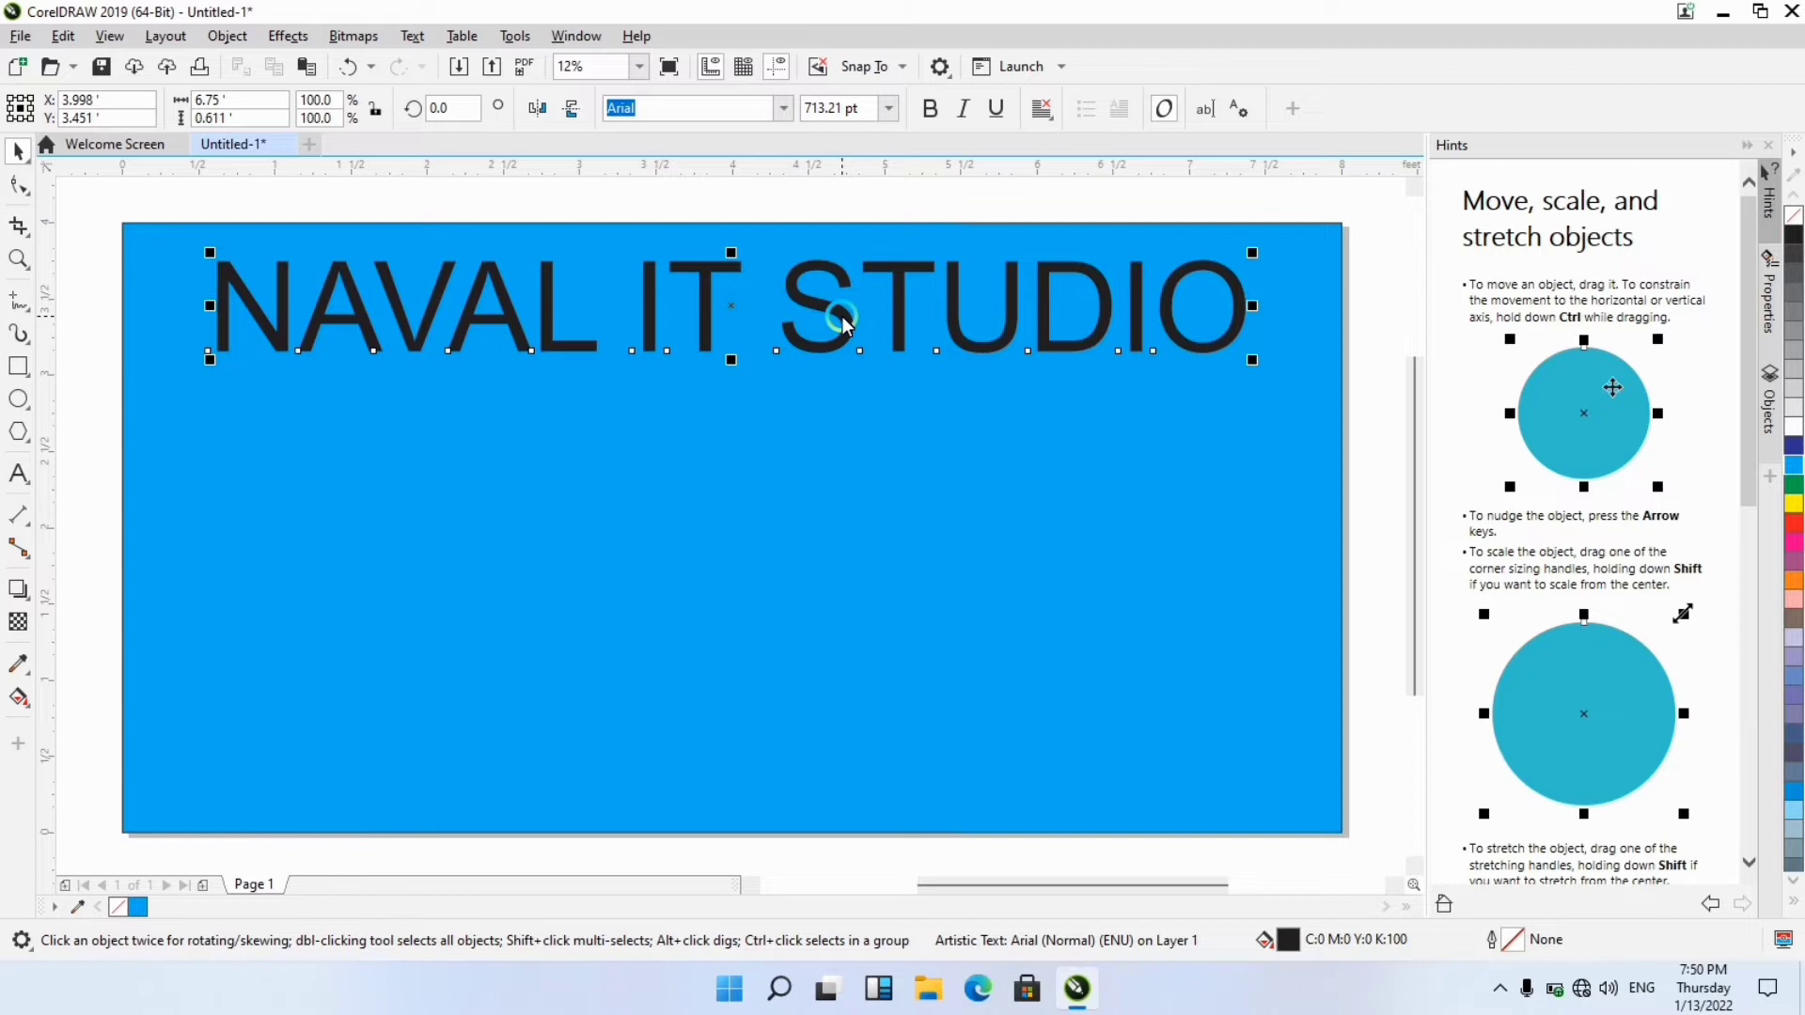
# Duplicate the "NAVAL IT STUDIO" headline directly below the original and set the copy's font size to 300 pt.
pyautogui.moveTo(839, 319); pyautogui.dragTo(843, 428)
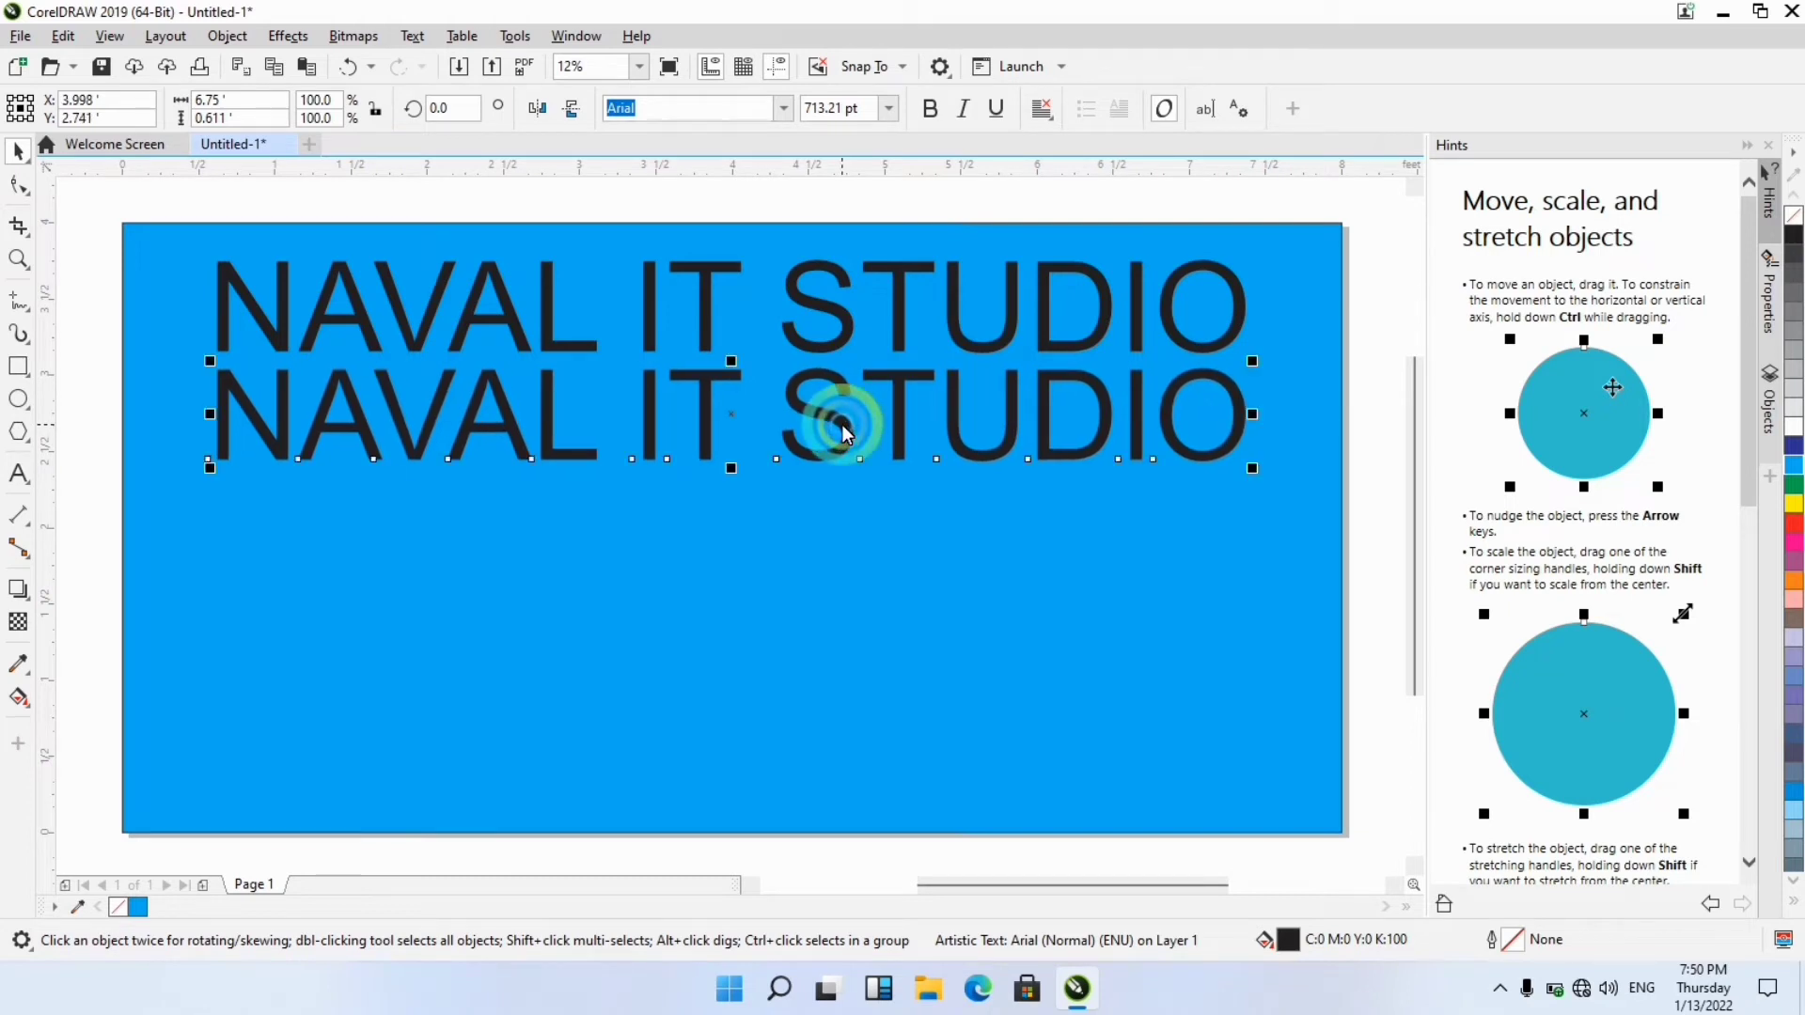
pyautogui.doubleClick(844, 428)
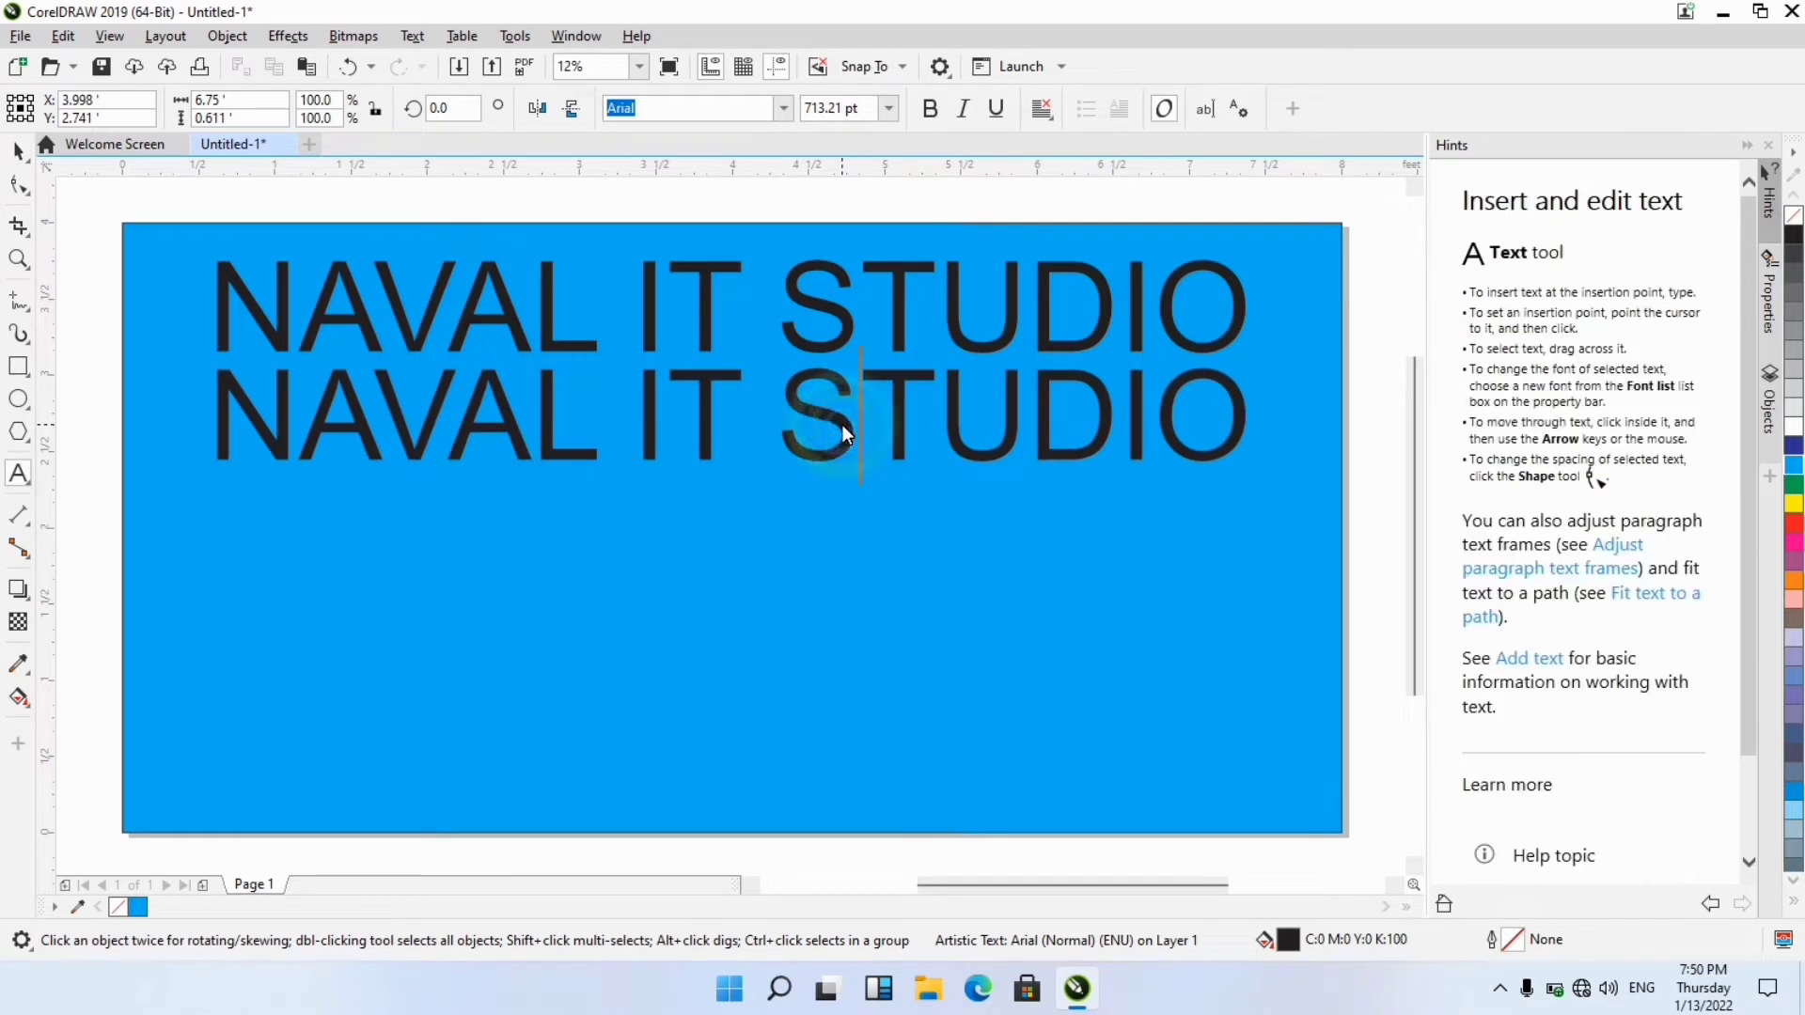
pyautogui.hotkey('ctrl', 'a')
pyautogui.click(896, 109)
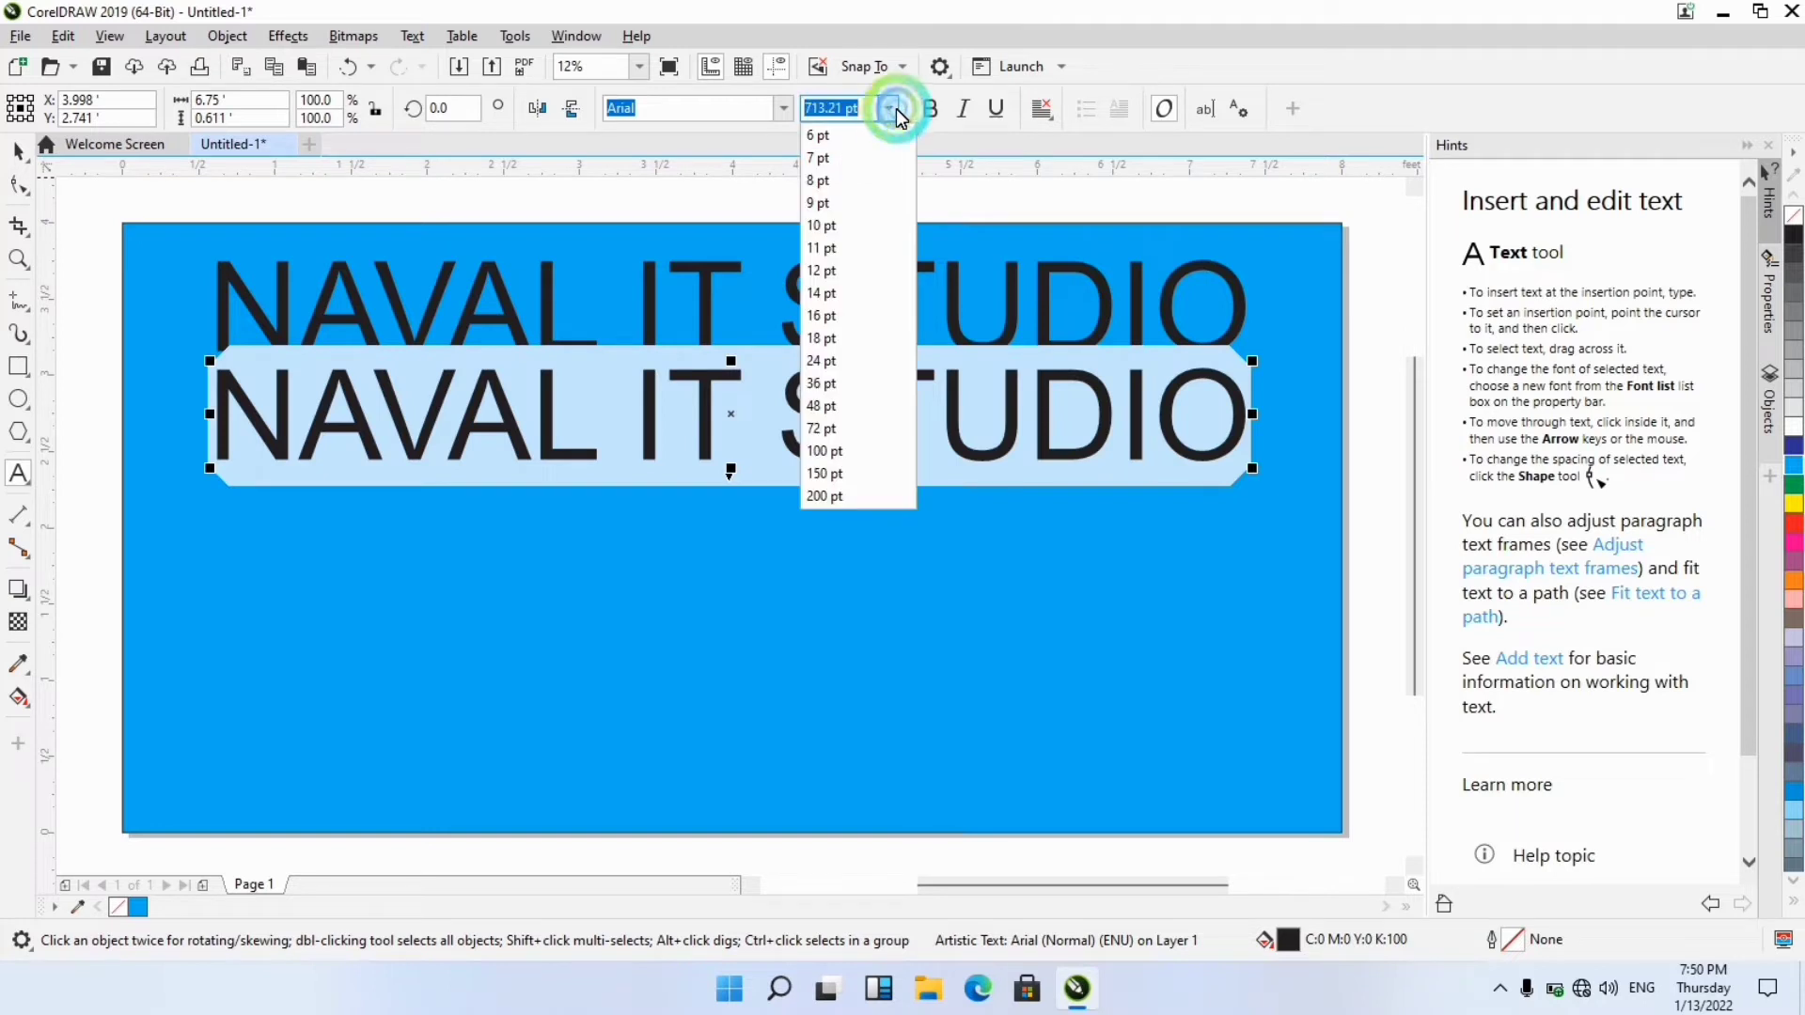
pyautogui.write('300')
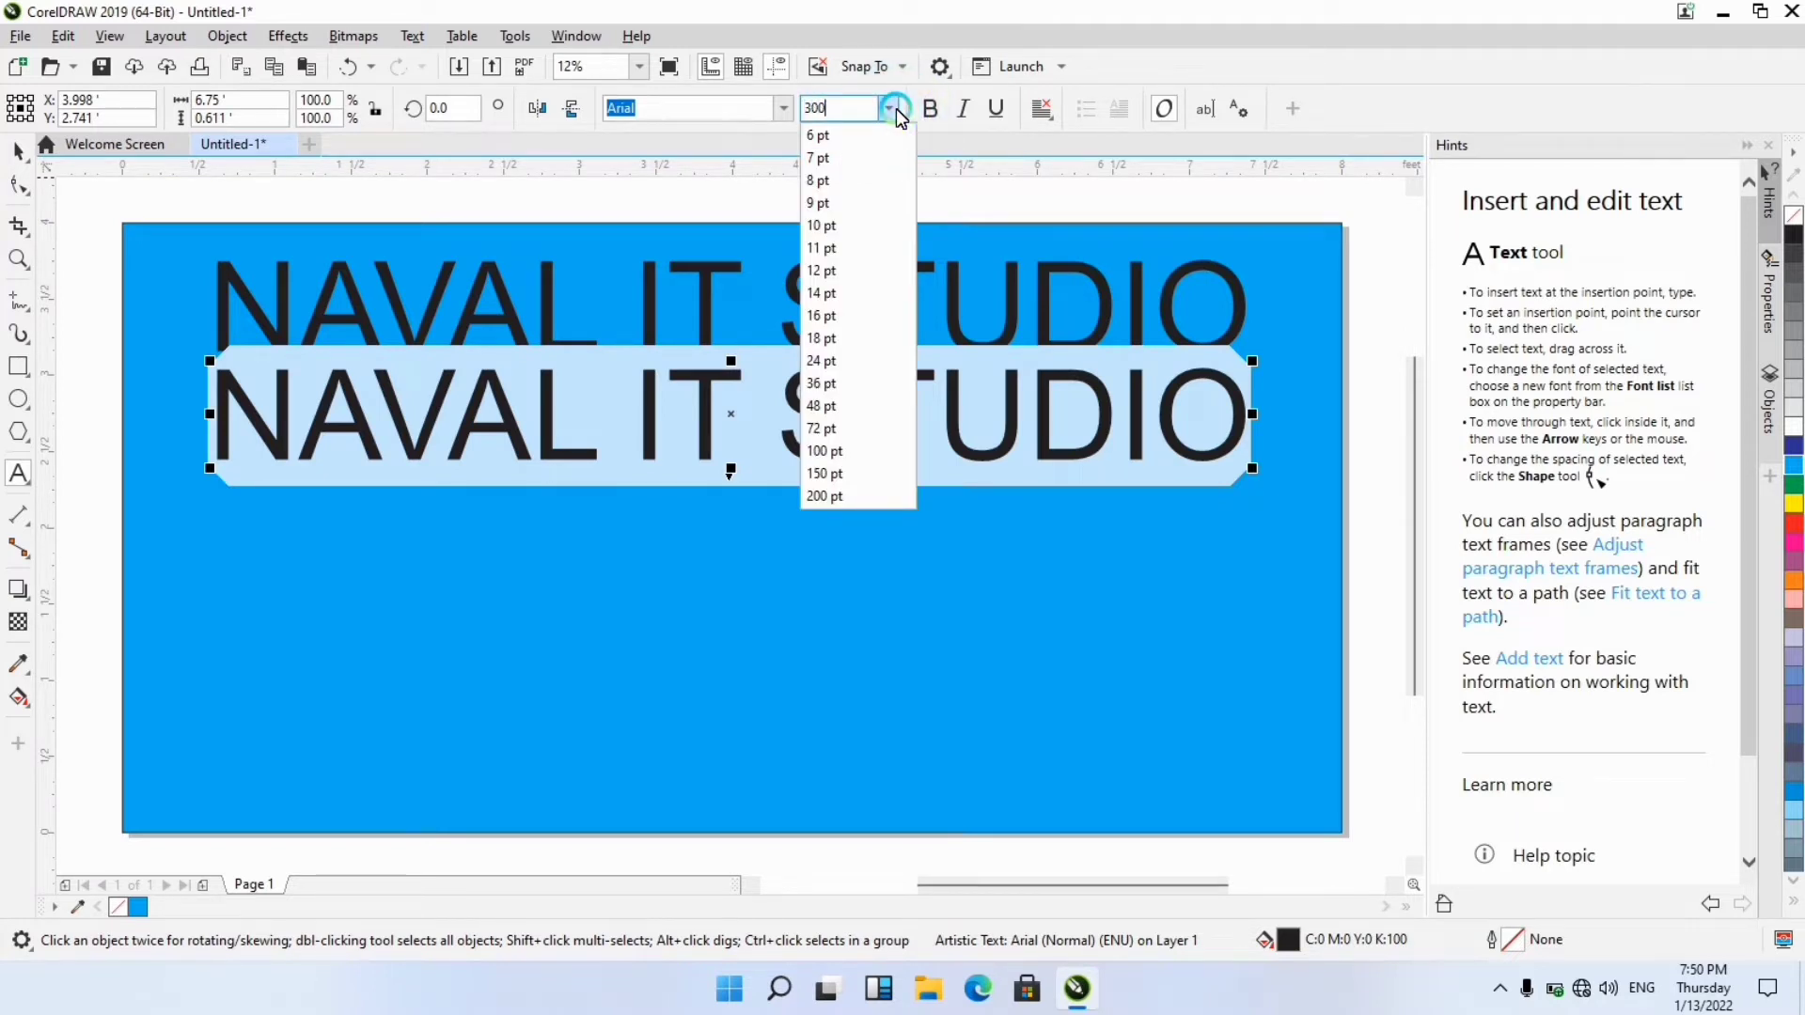
pyautogui.press('Return')
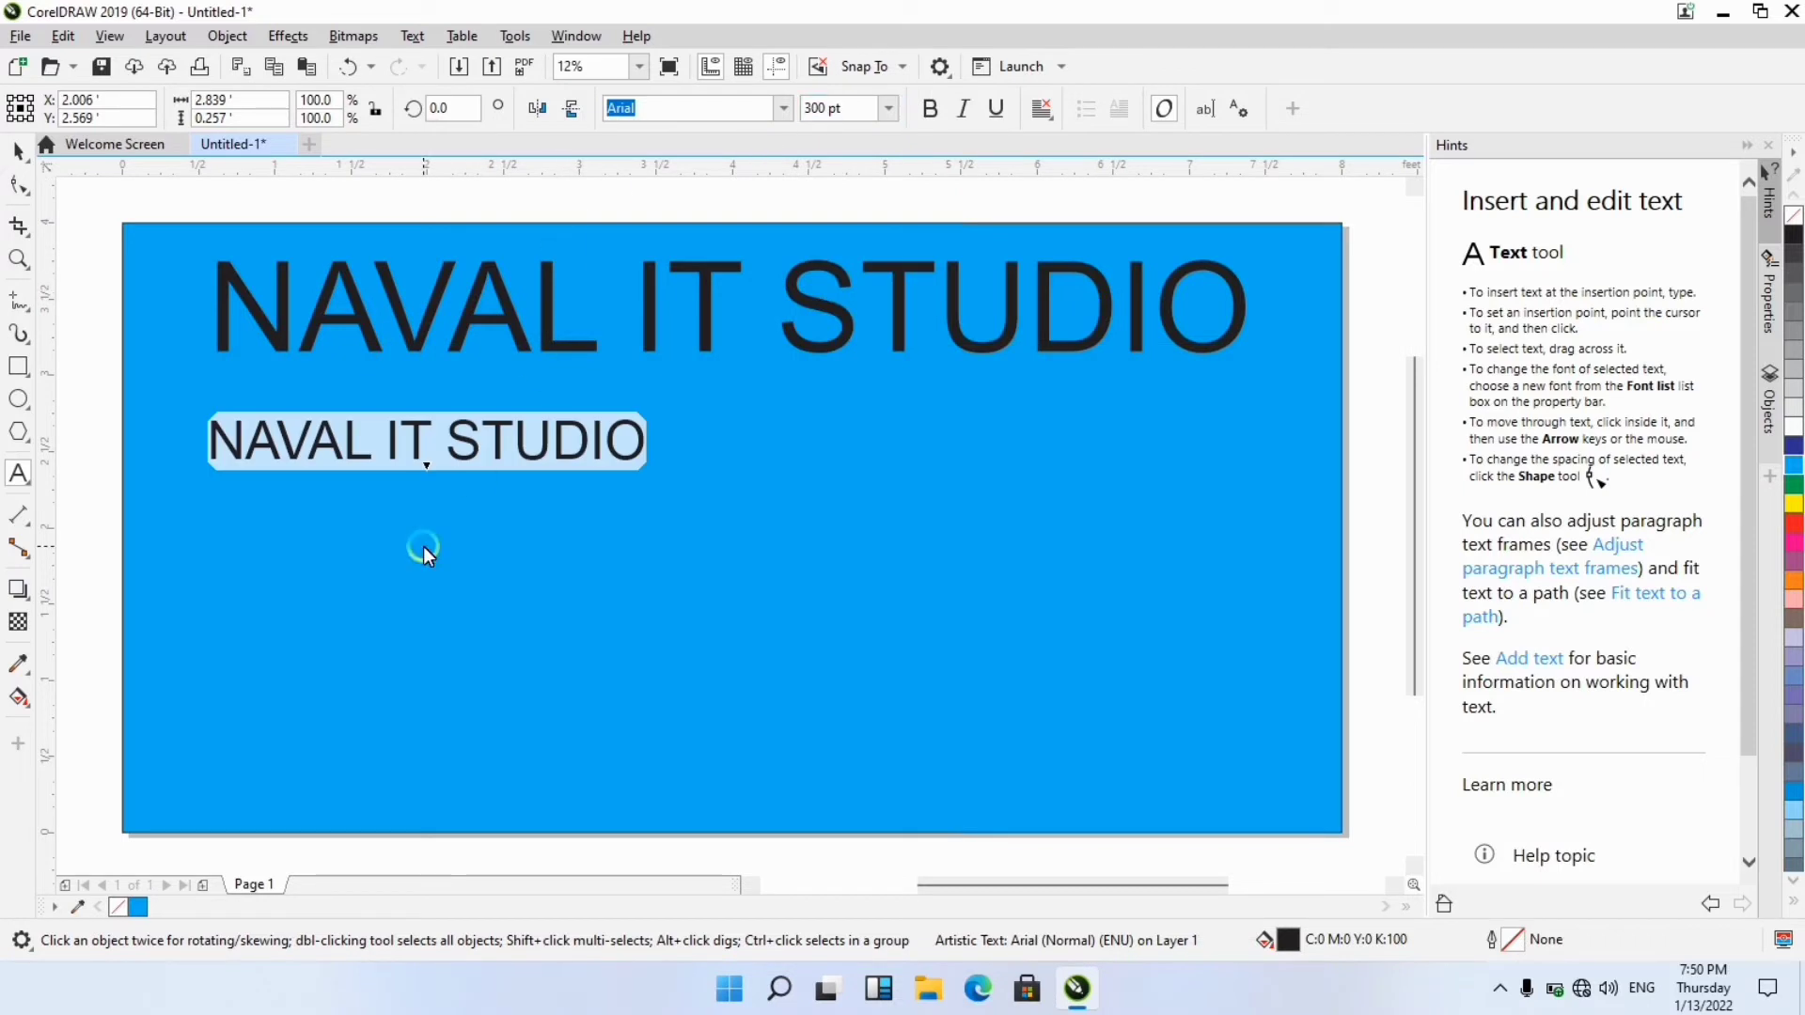
# Replace the duplicated text with "LEARN IT WITH US".
pyautogui.press('BackSpace')
pyautogui.write('LEARN I')
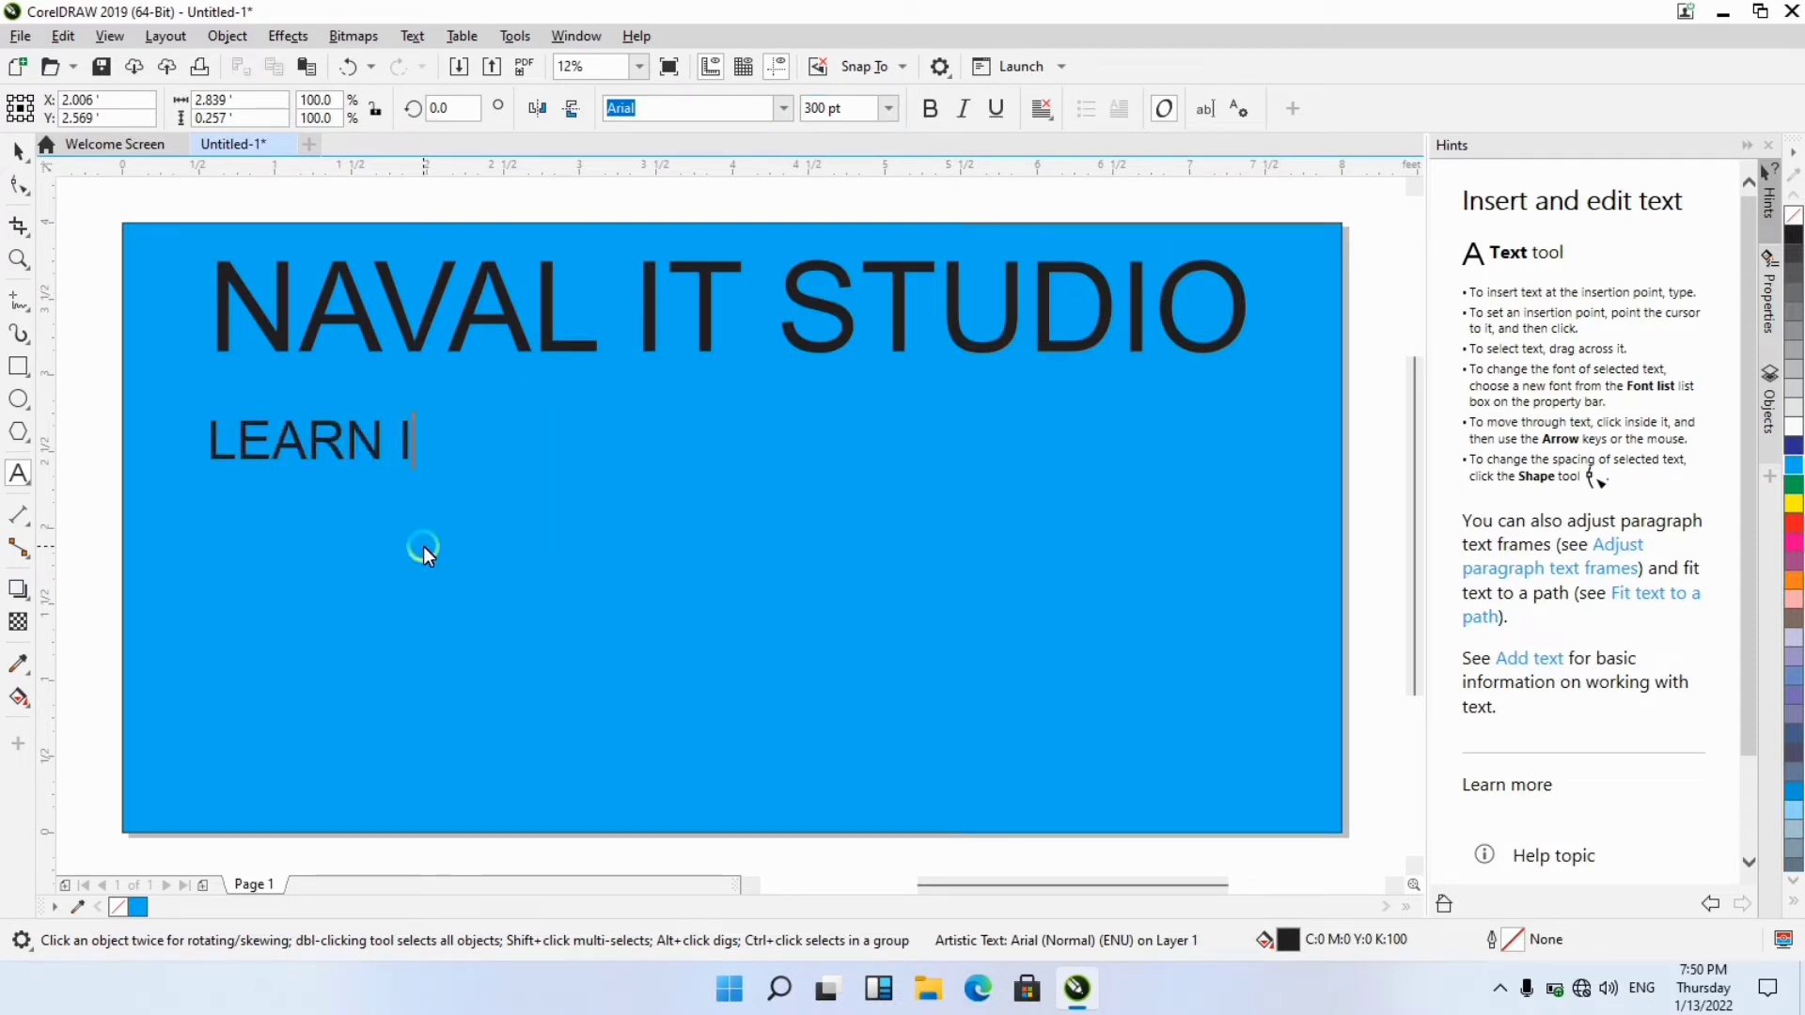
pyautogui.write('T WITH US')
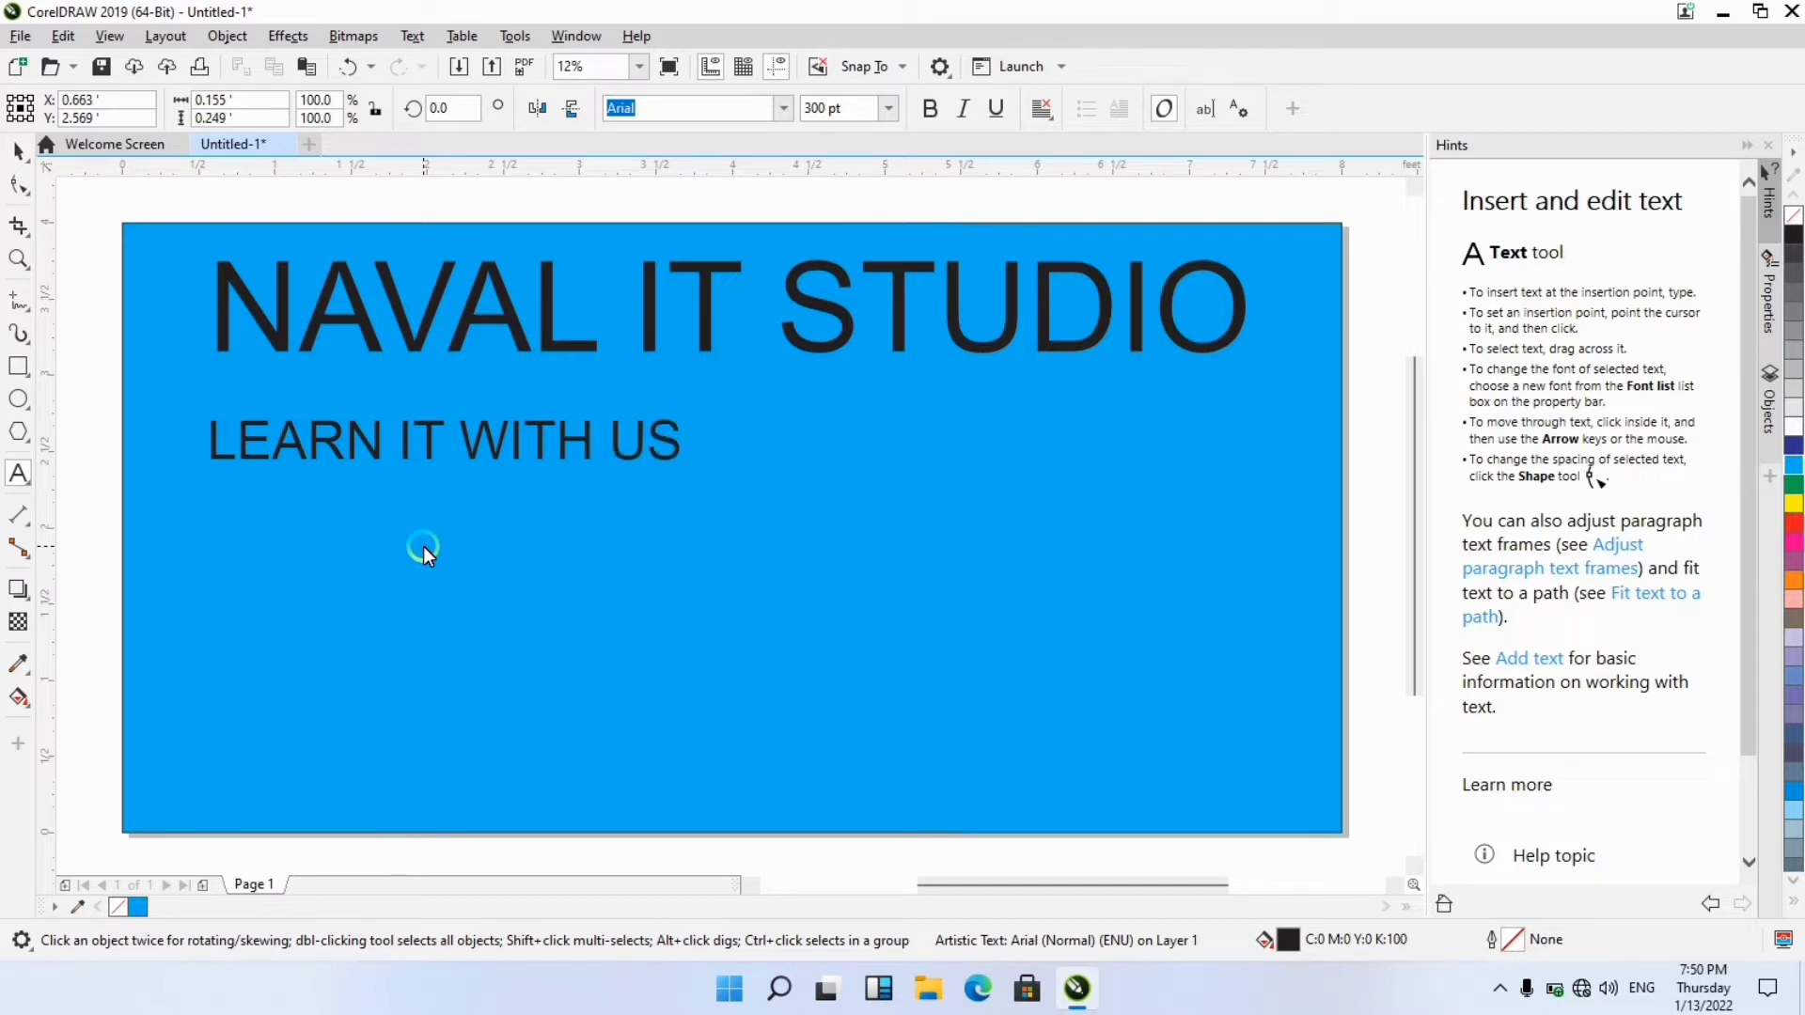
pyautogui.hotkey('ctrl', 'space')
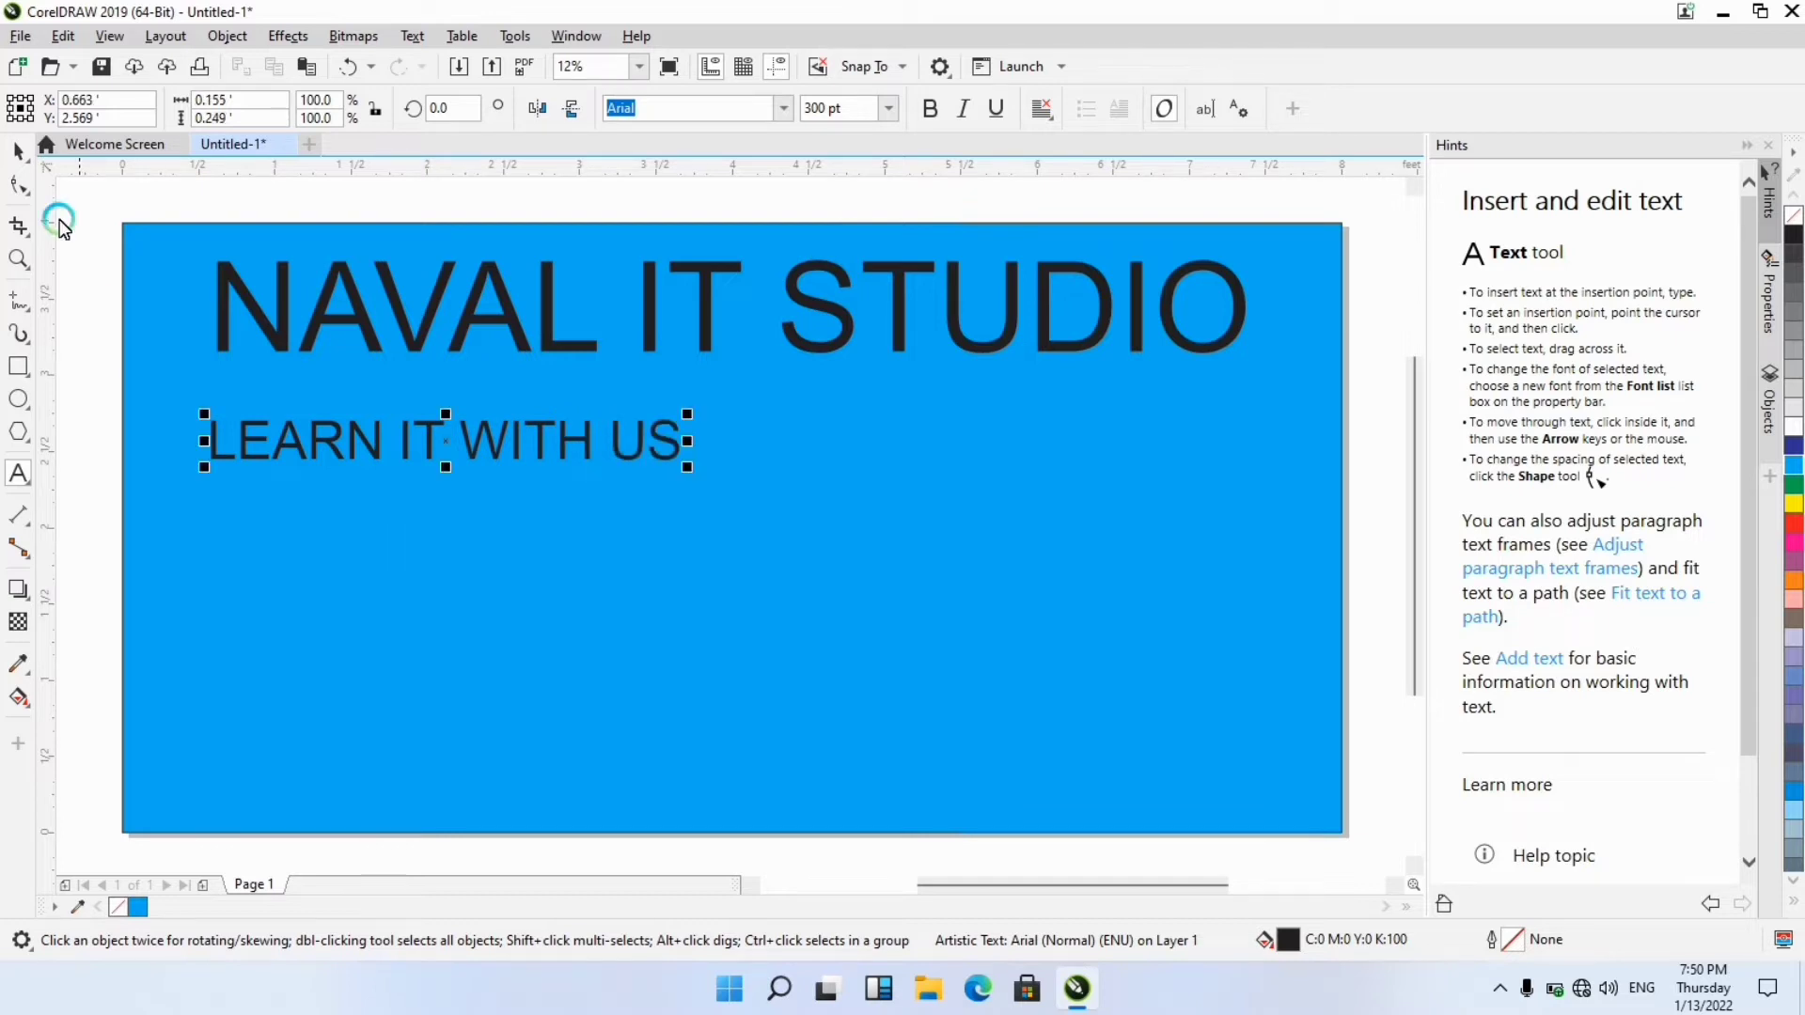
# Enlarge the "LEARN IT WITH US" text to about 4.46 feet wide and place it roughly centred beneath the headline.
pyautogui.click(29, 148)
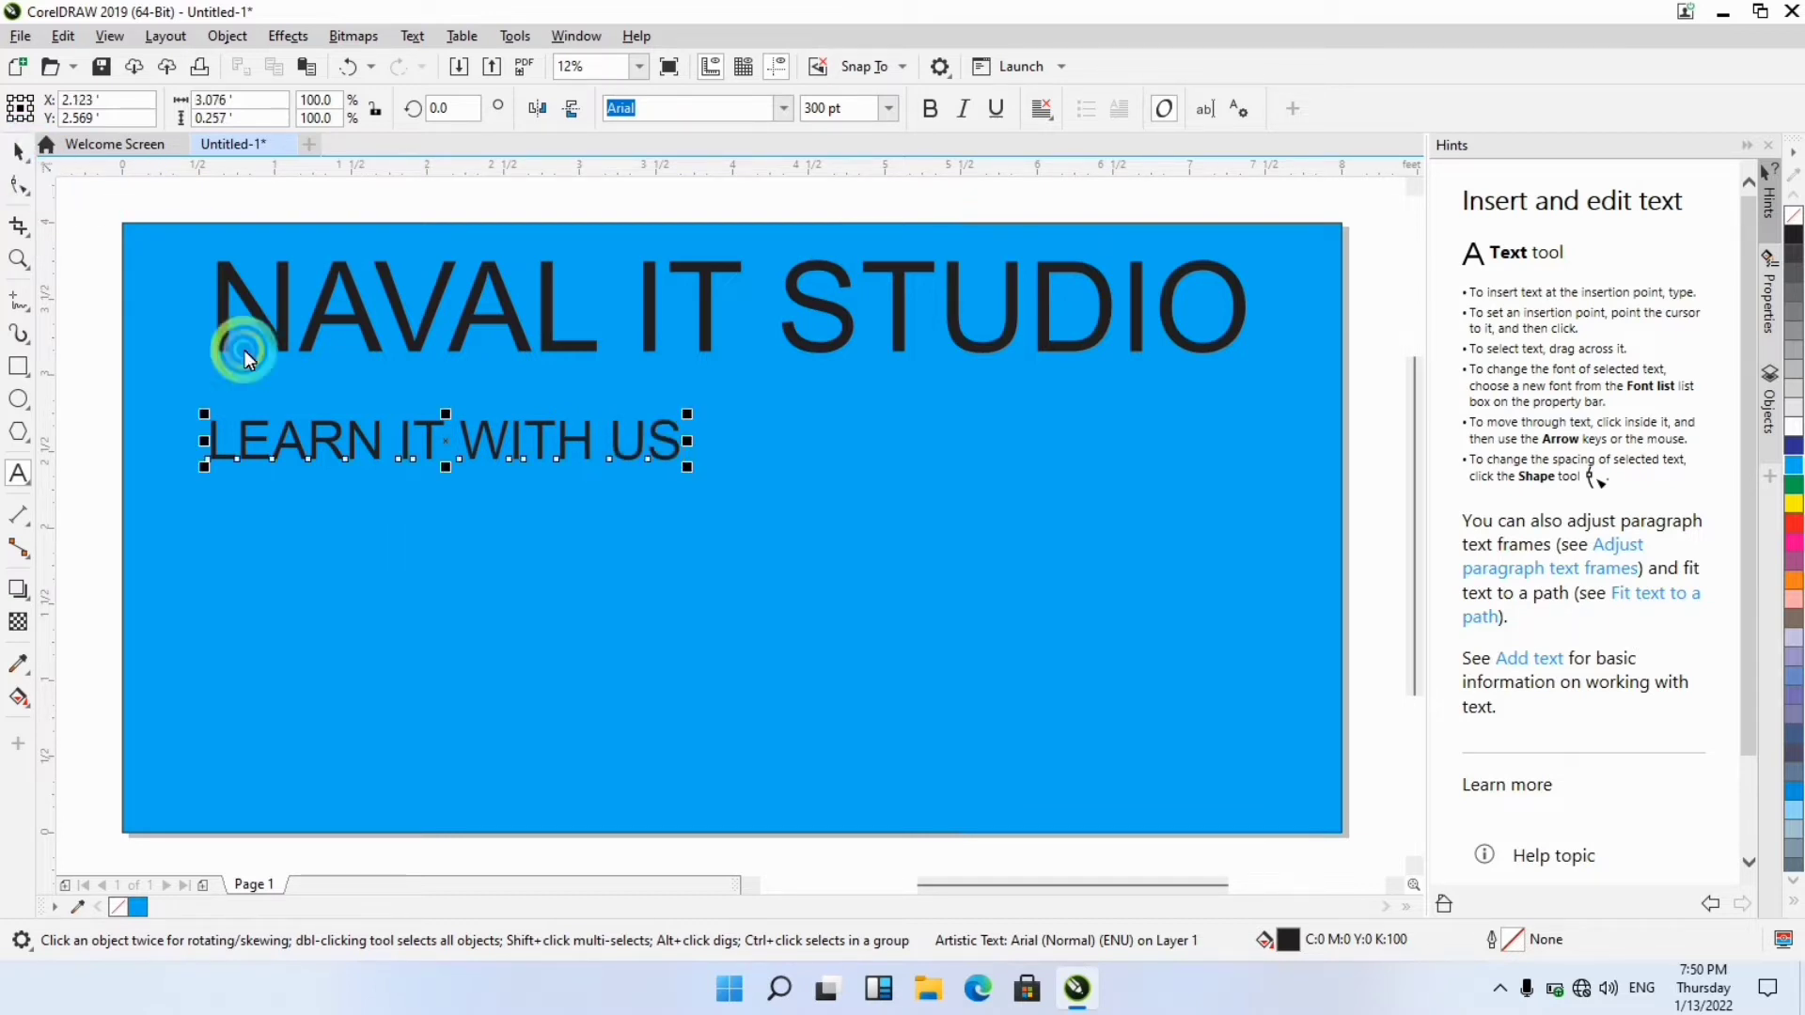
pyautogui.click(477, 438)
pyautogui.click(482, 442)
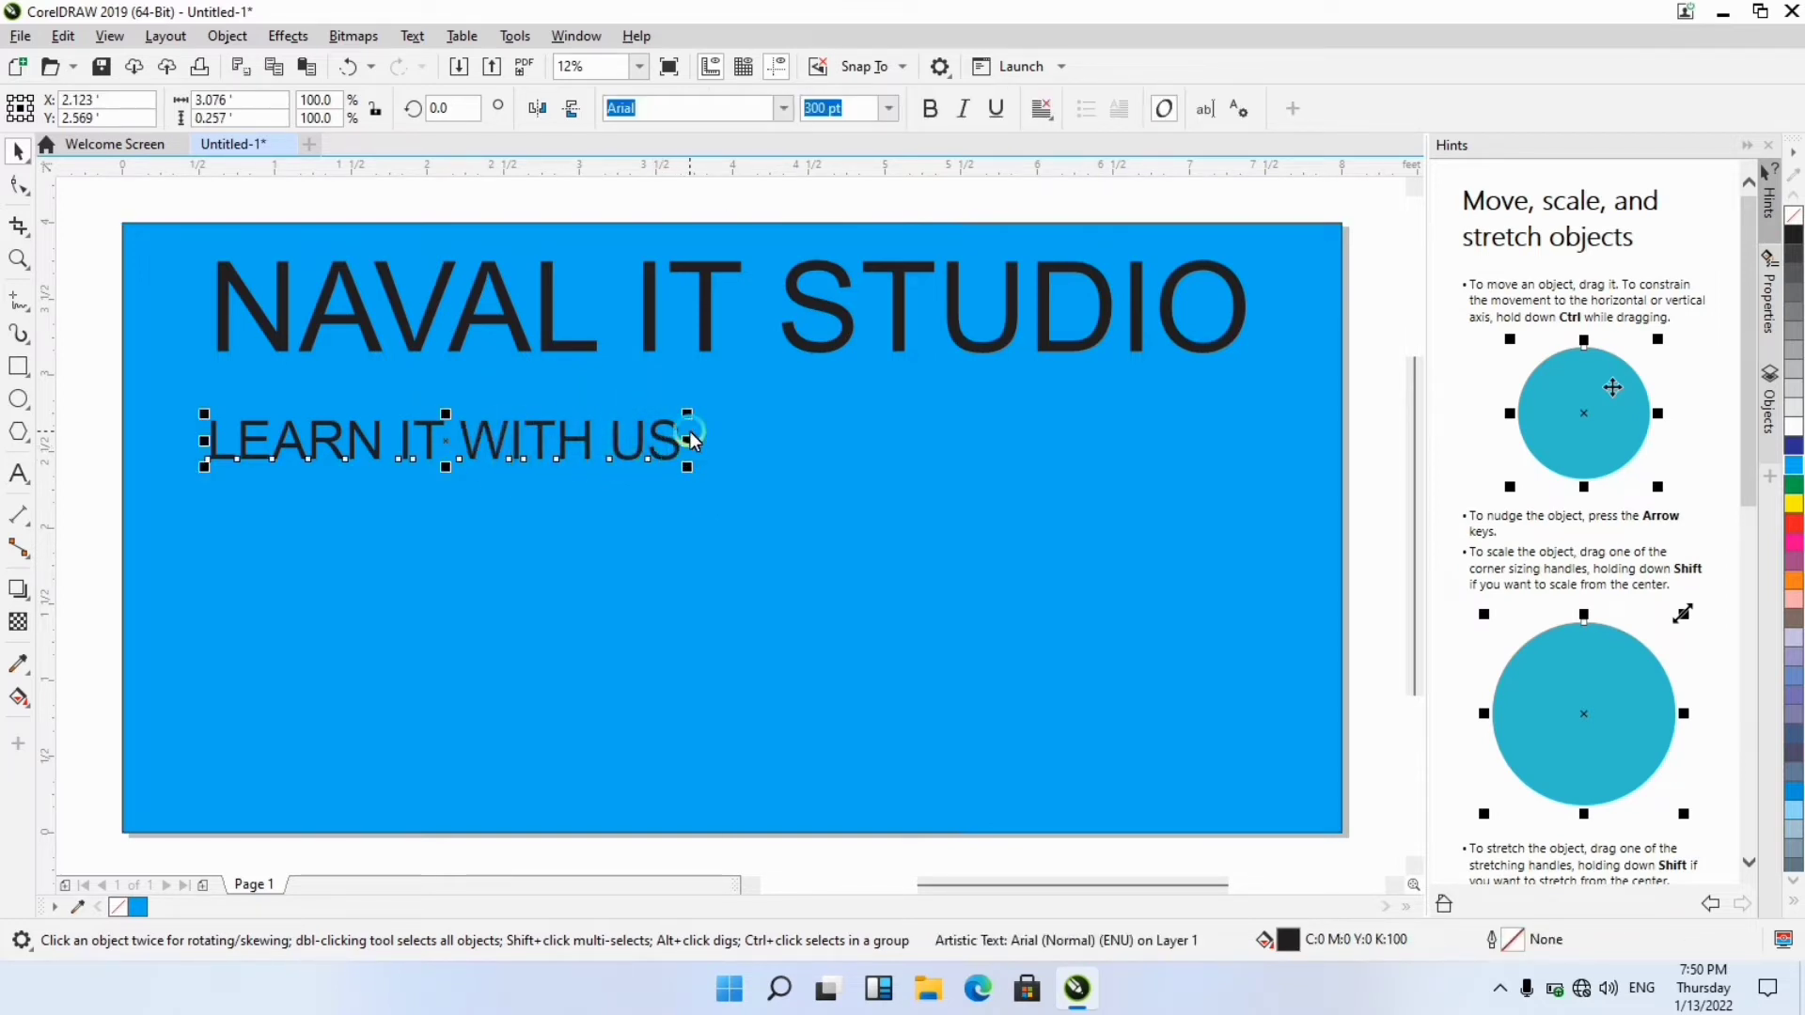
pyautogui.moveTo(691, 467); pyautogui.dragTo(897, 437)
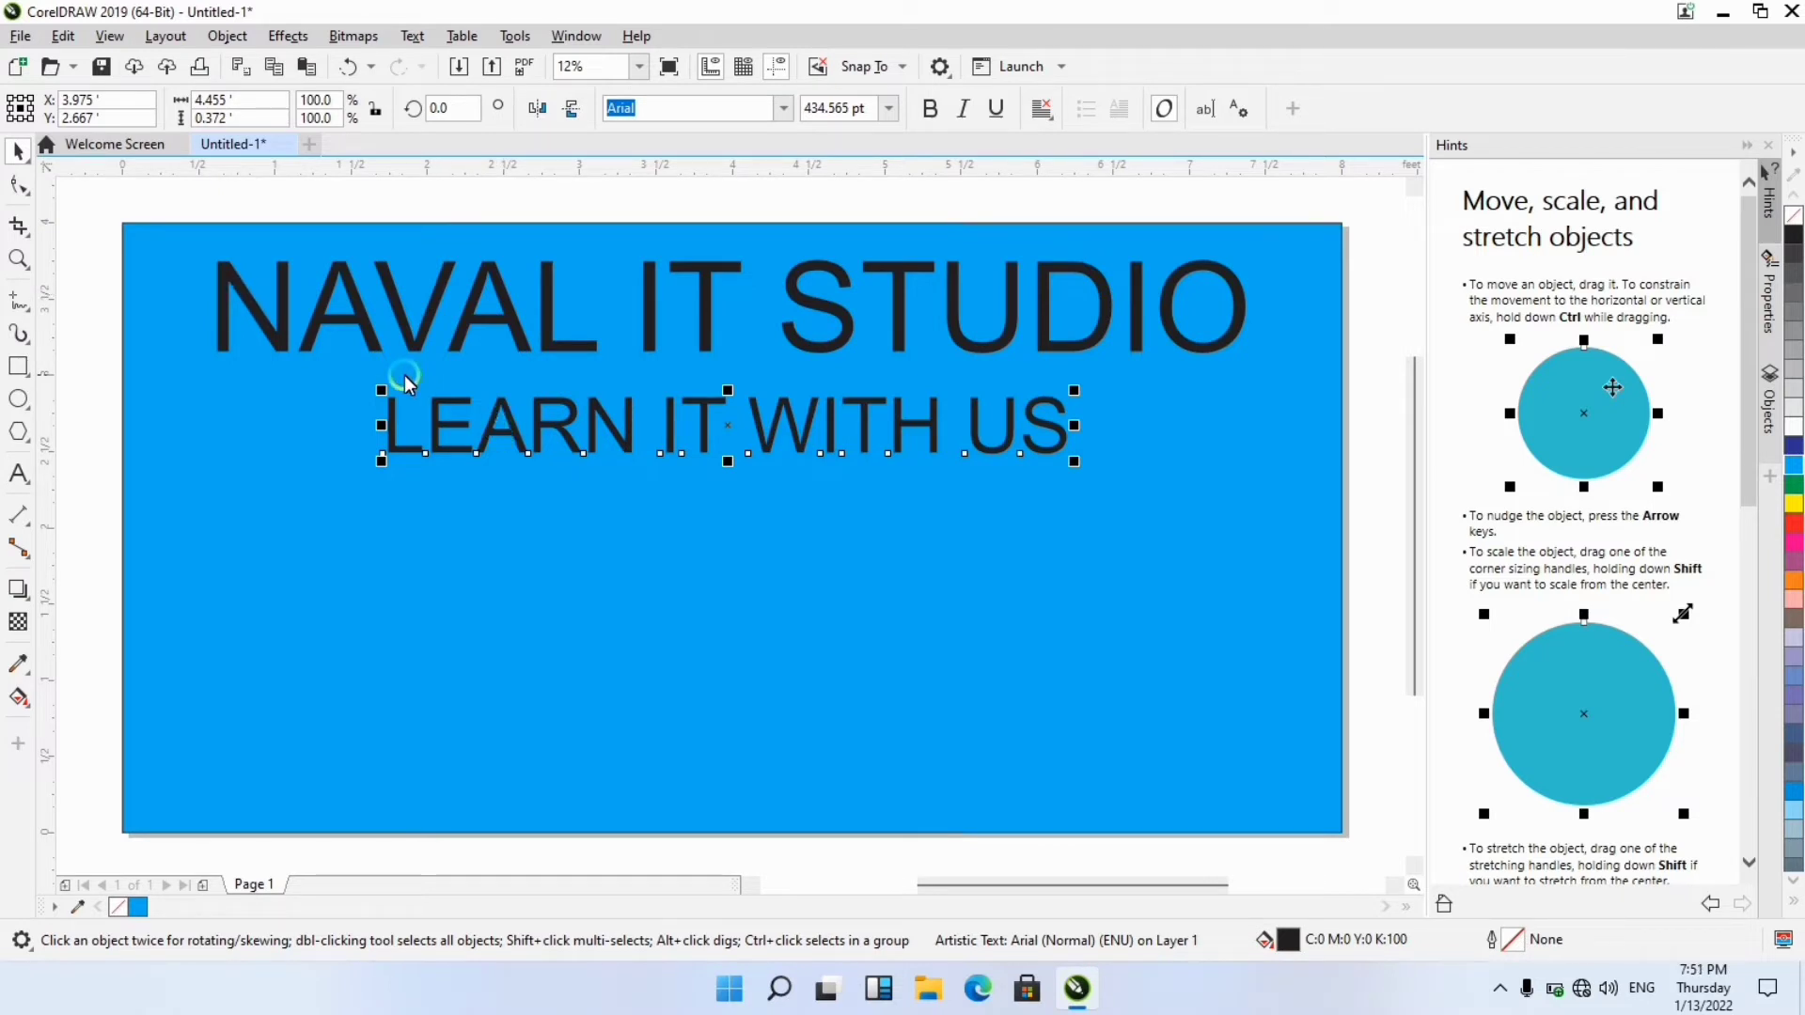
# Align the headline and the tagline to the horizontal centre of the background rectangle.
pyautogui.keyDown('shift'); pyautogui.click(409, 335); pyautogui.keyUp('shift')
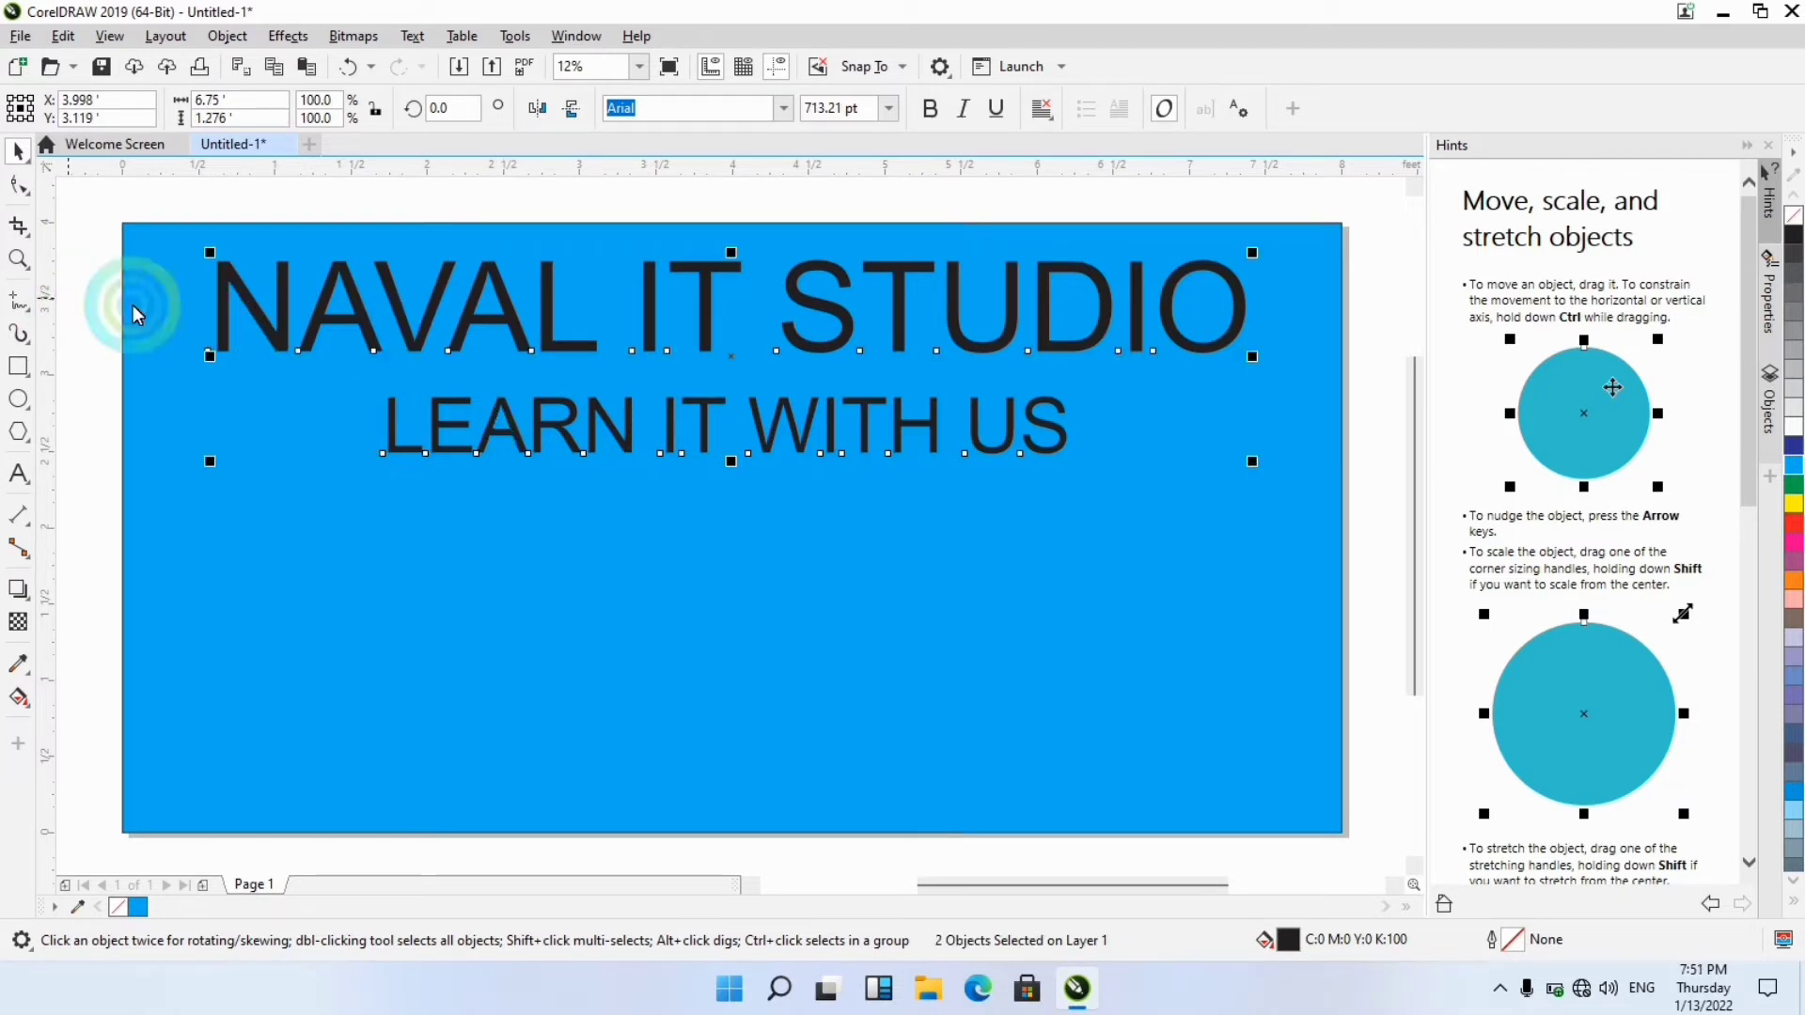
pyautogui.keyDown('shift'); pyautogui.click(183, 323); pyautogui.keyUp('shift')
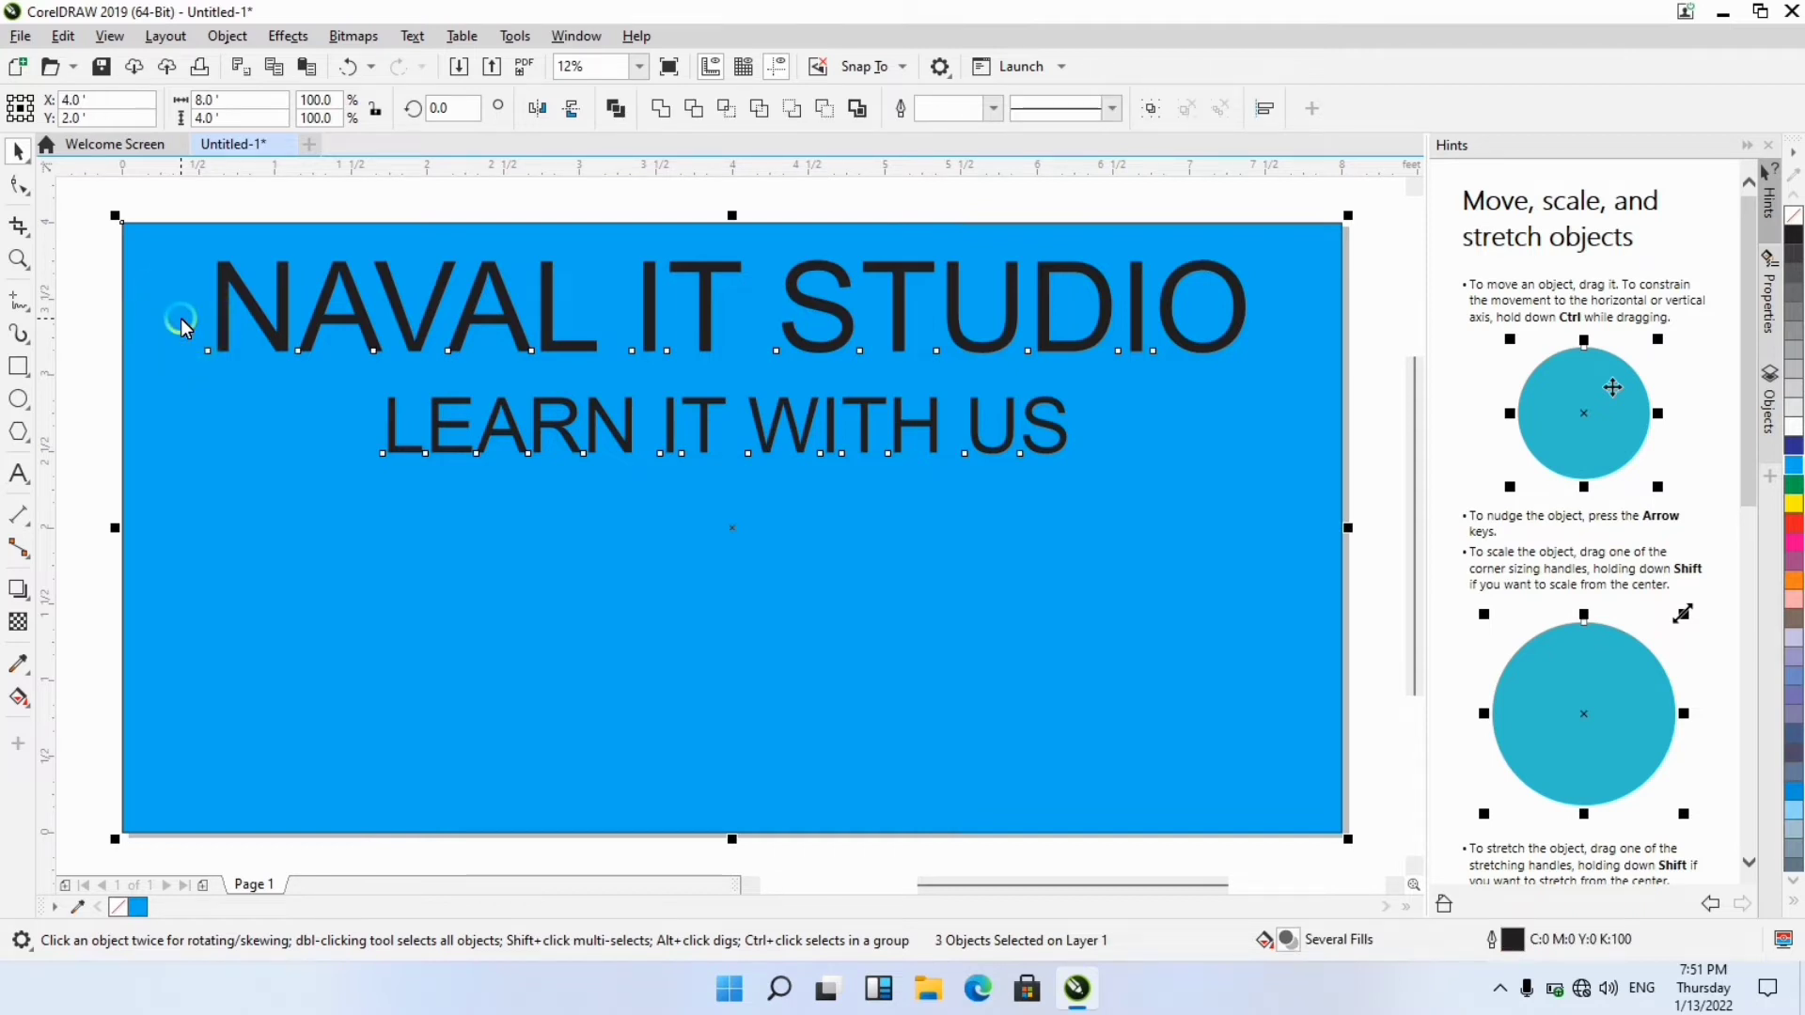
pyautogui.hotkey('ctrl', 'z')
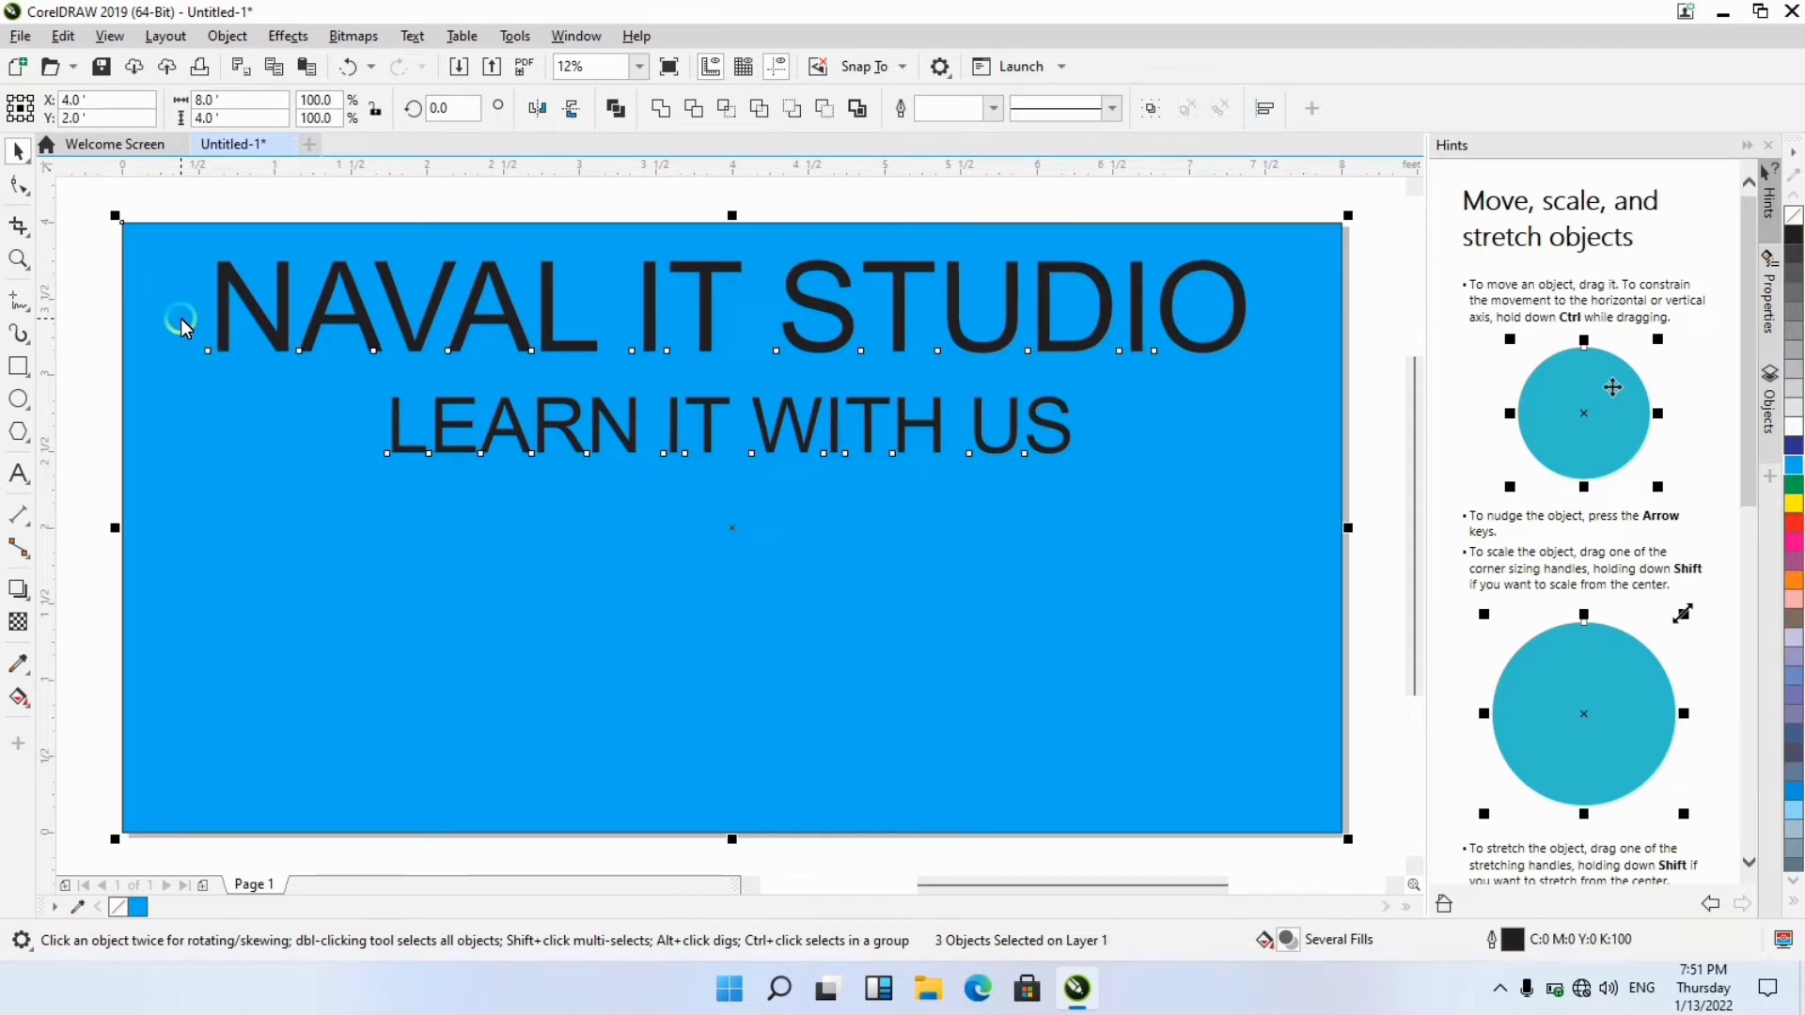
pyautogui.click(694, 550)
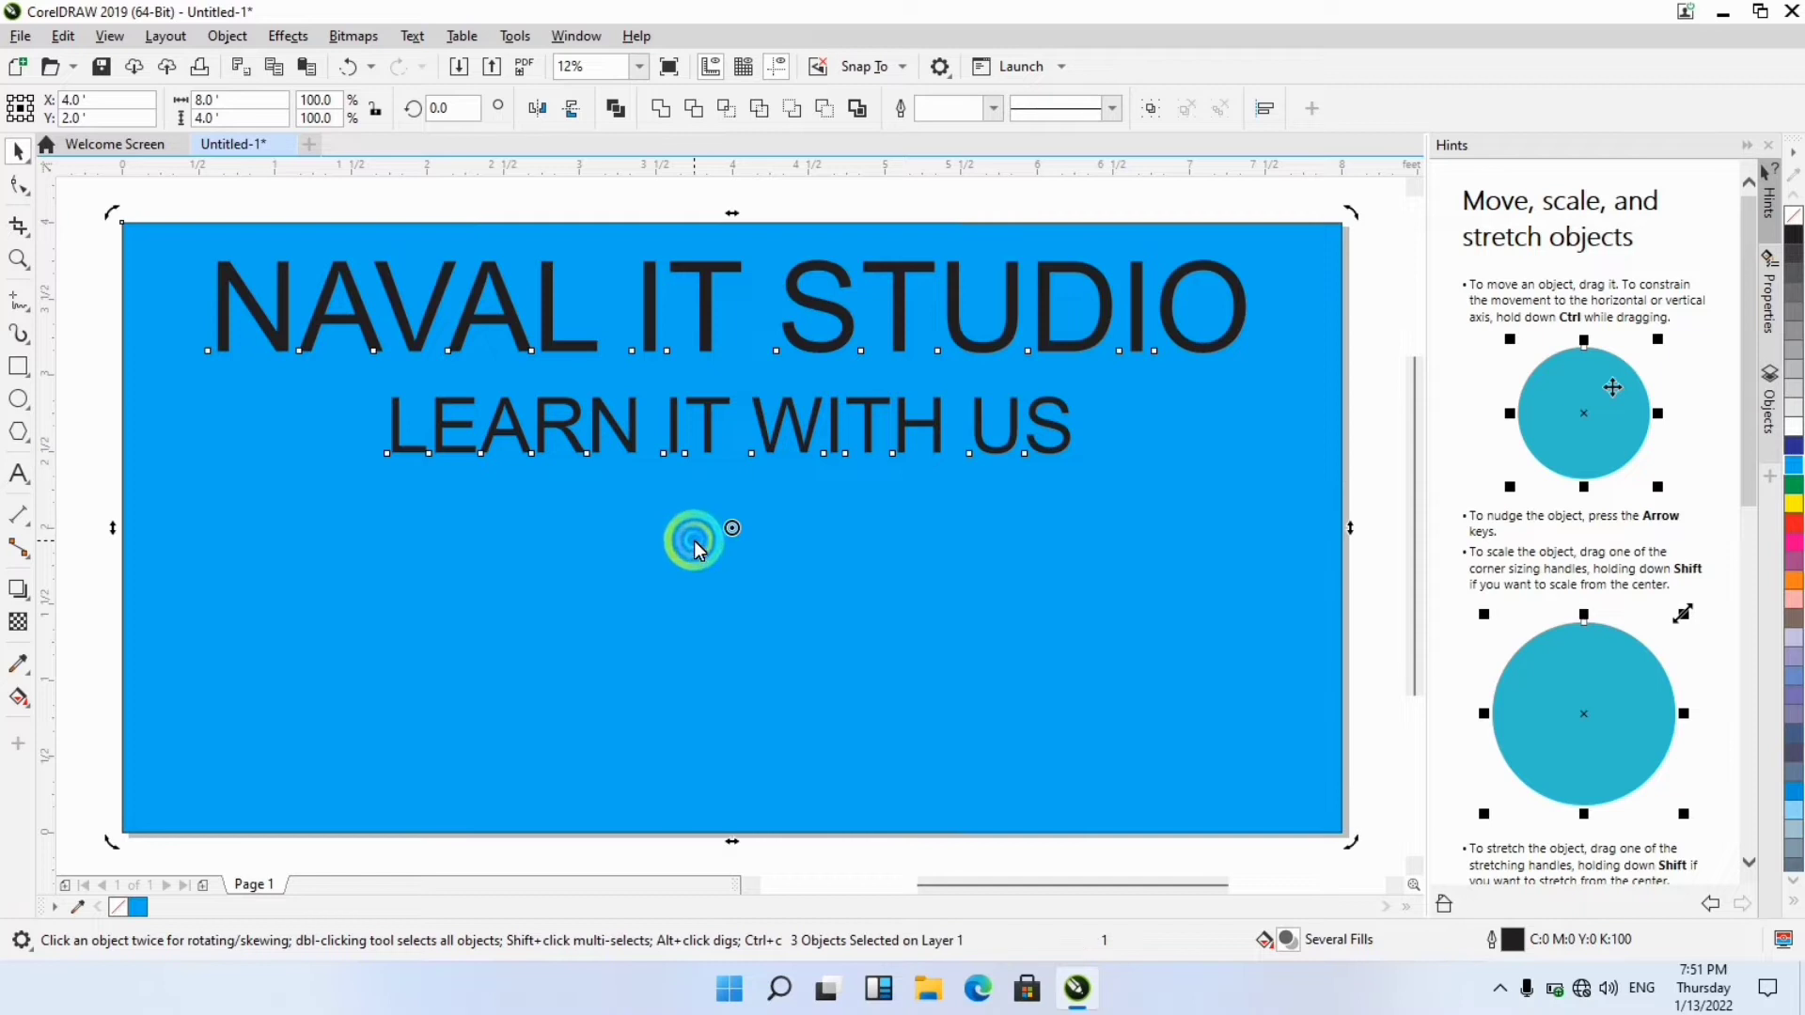
pyautogui.click(94, 297)
pyautogui.click(510, 338)
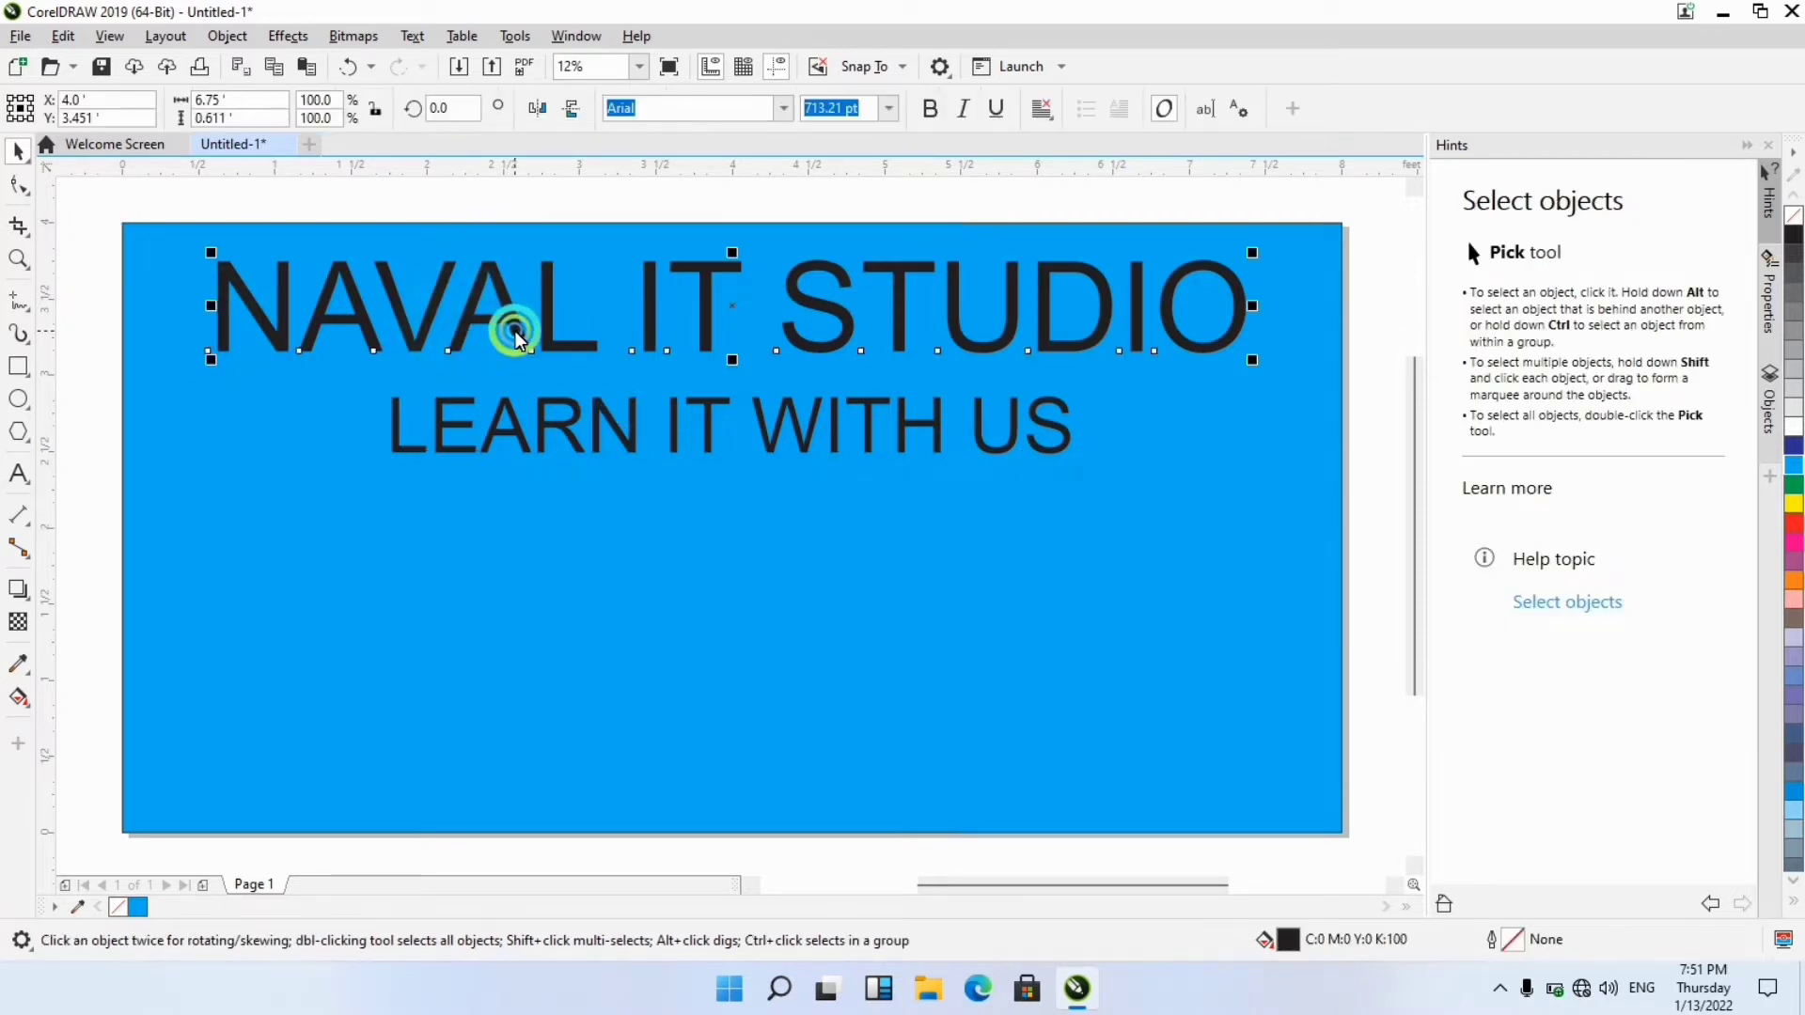
pyautogui.click(661, 110)
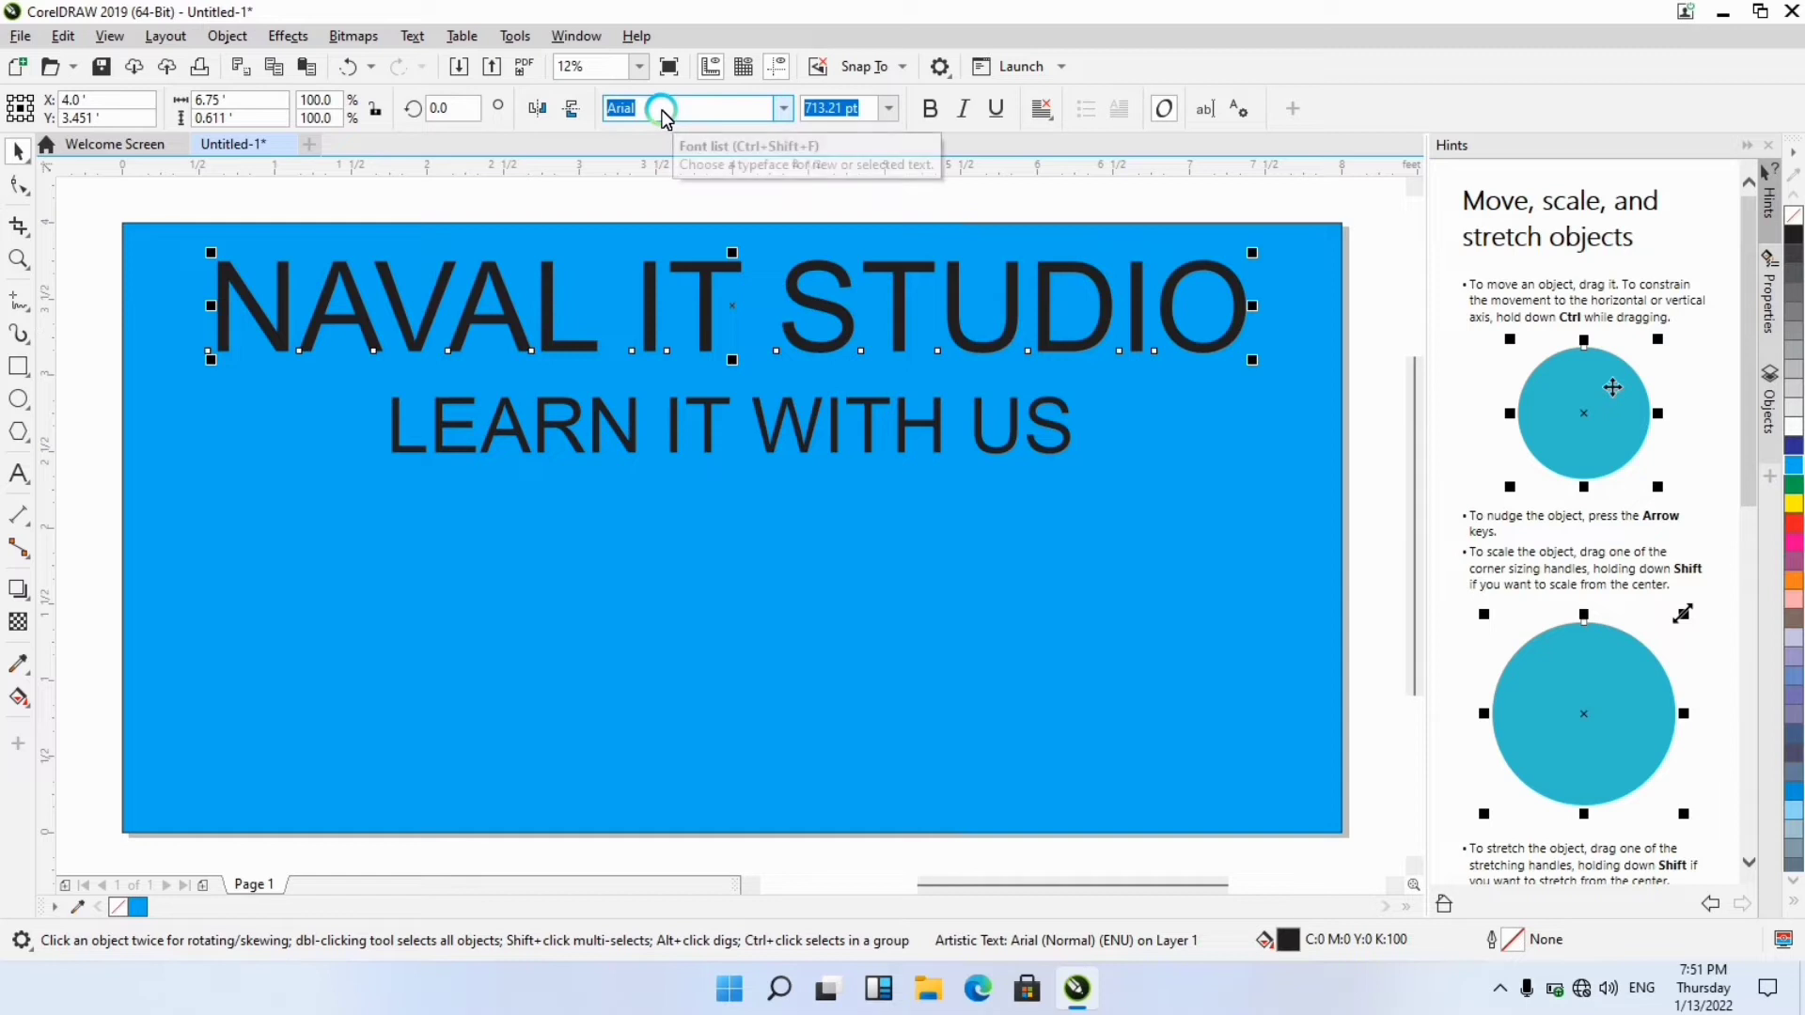
pyautogui.press('p')
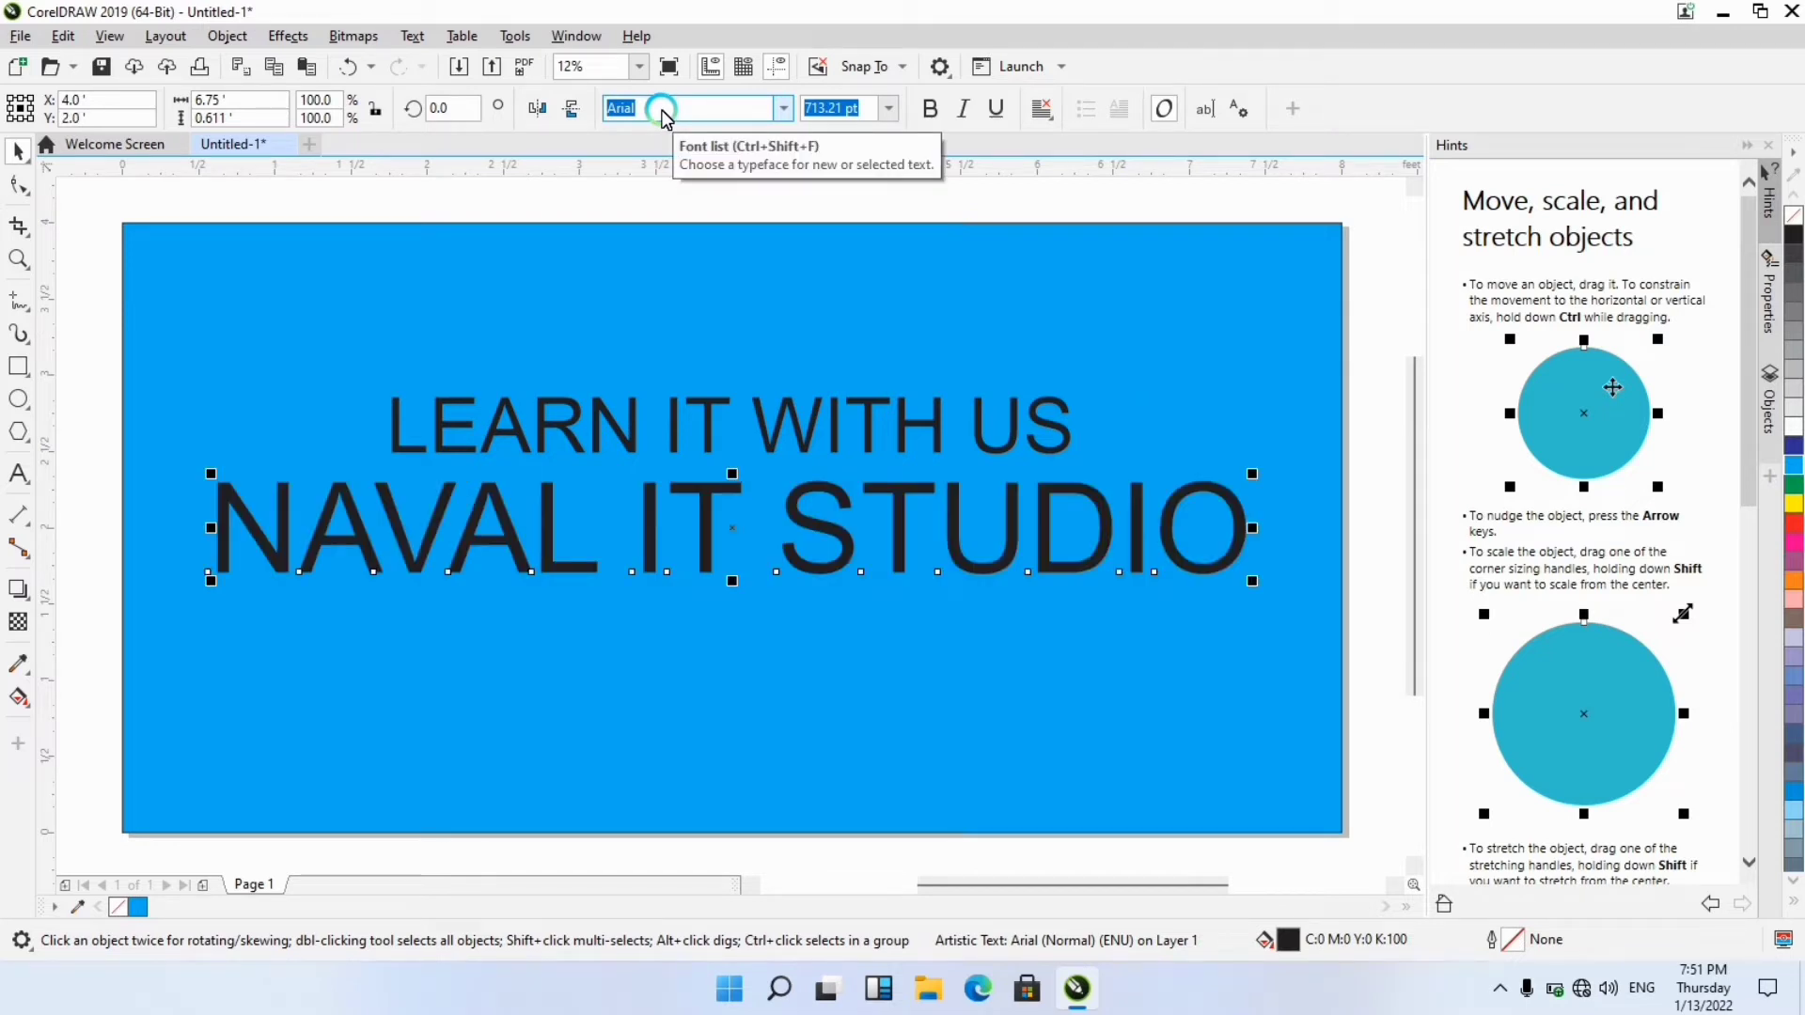
pyautogui.hotkey('ctrl', 'z')
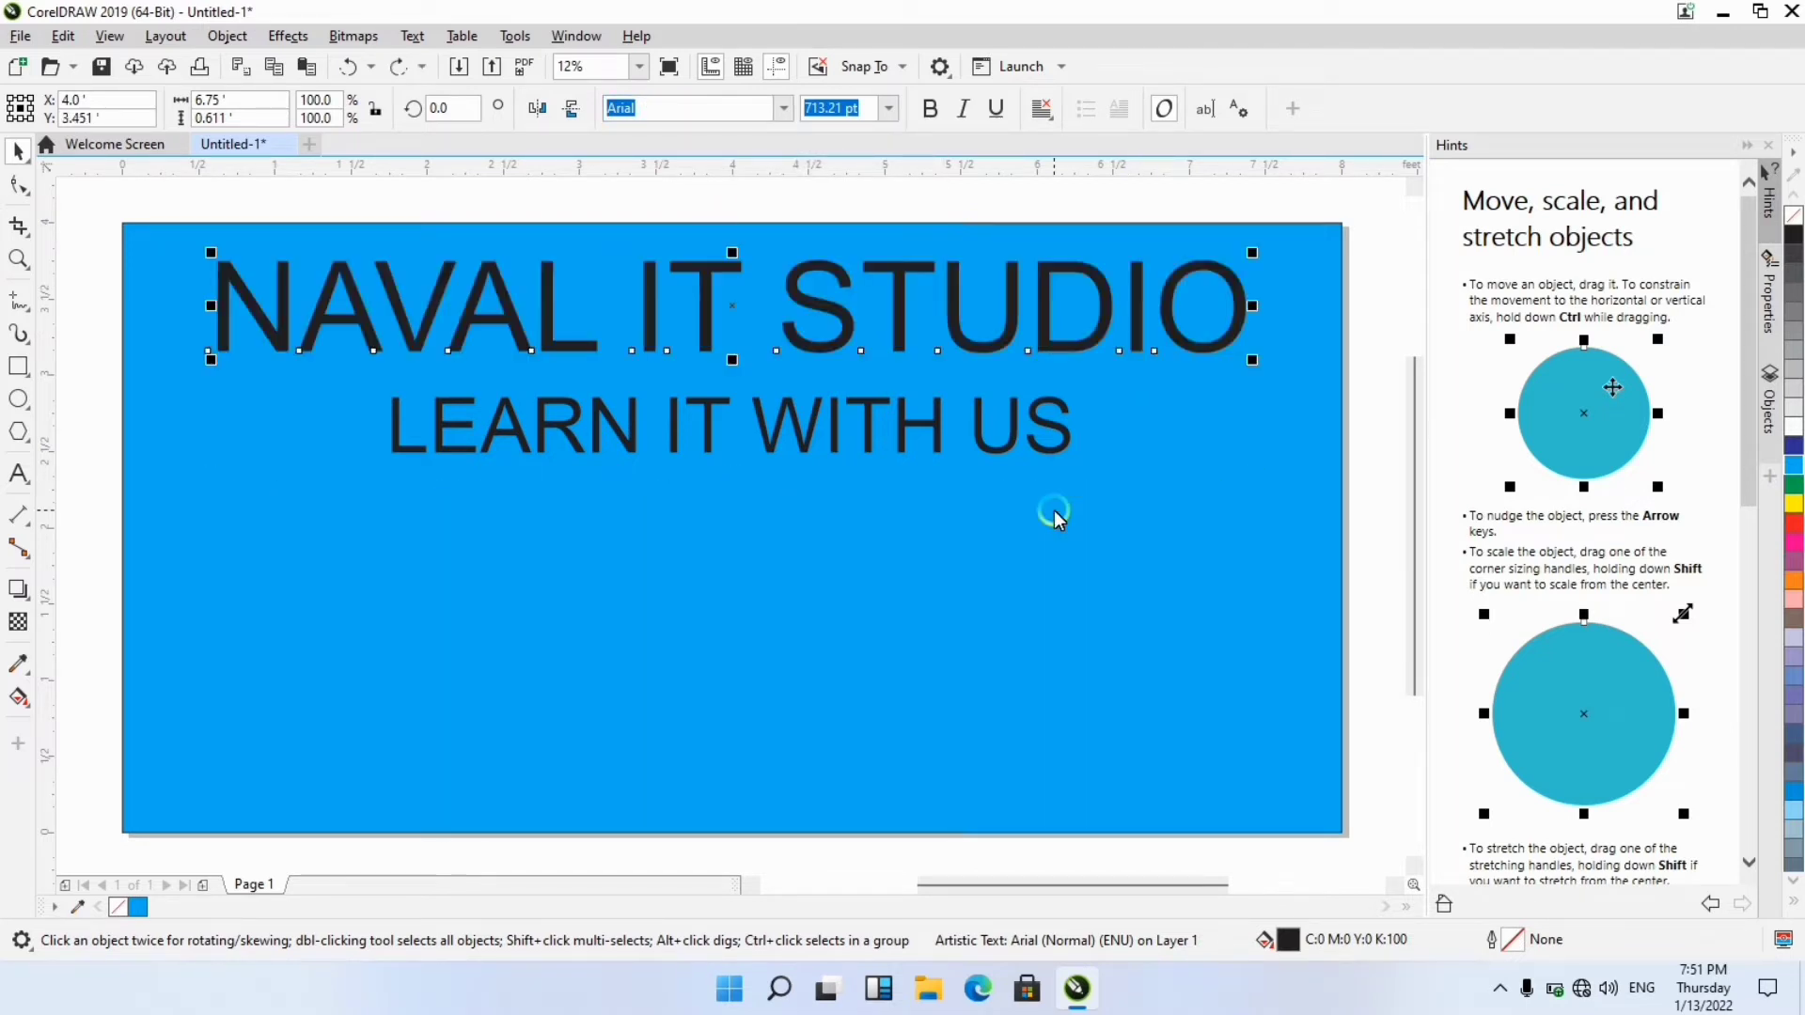
# Set the "NAVAL IT STUDIO" headline's font to Cooper Black and narrow it to about 7.53 feet wide, fitted within the page.
pyautogui.click(784, 106)
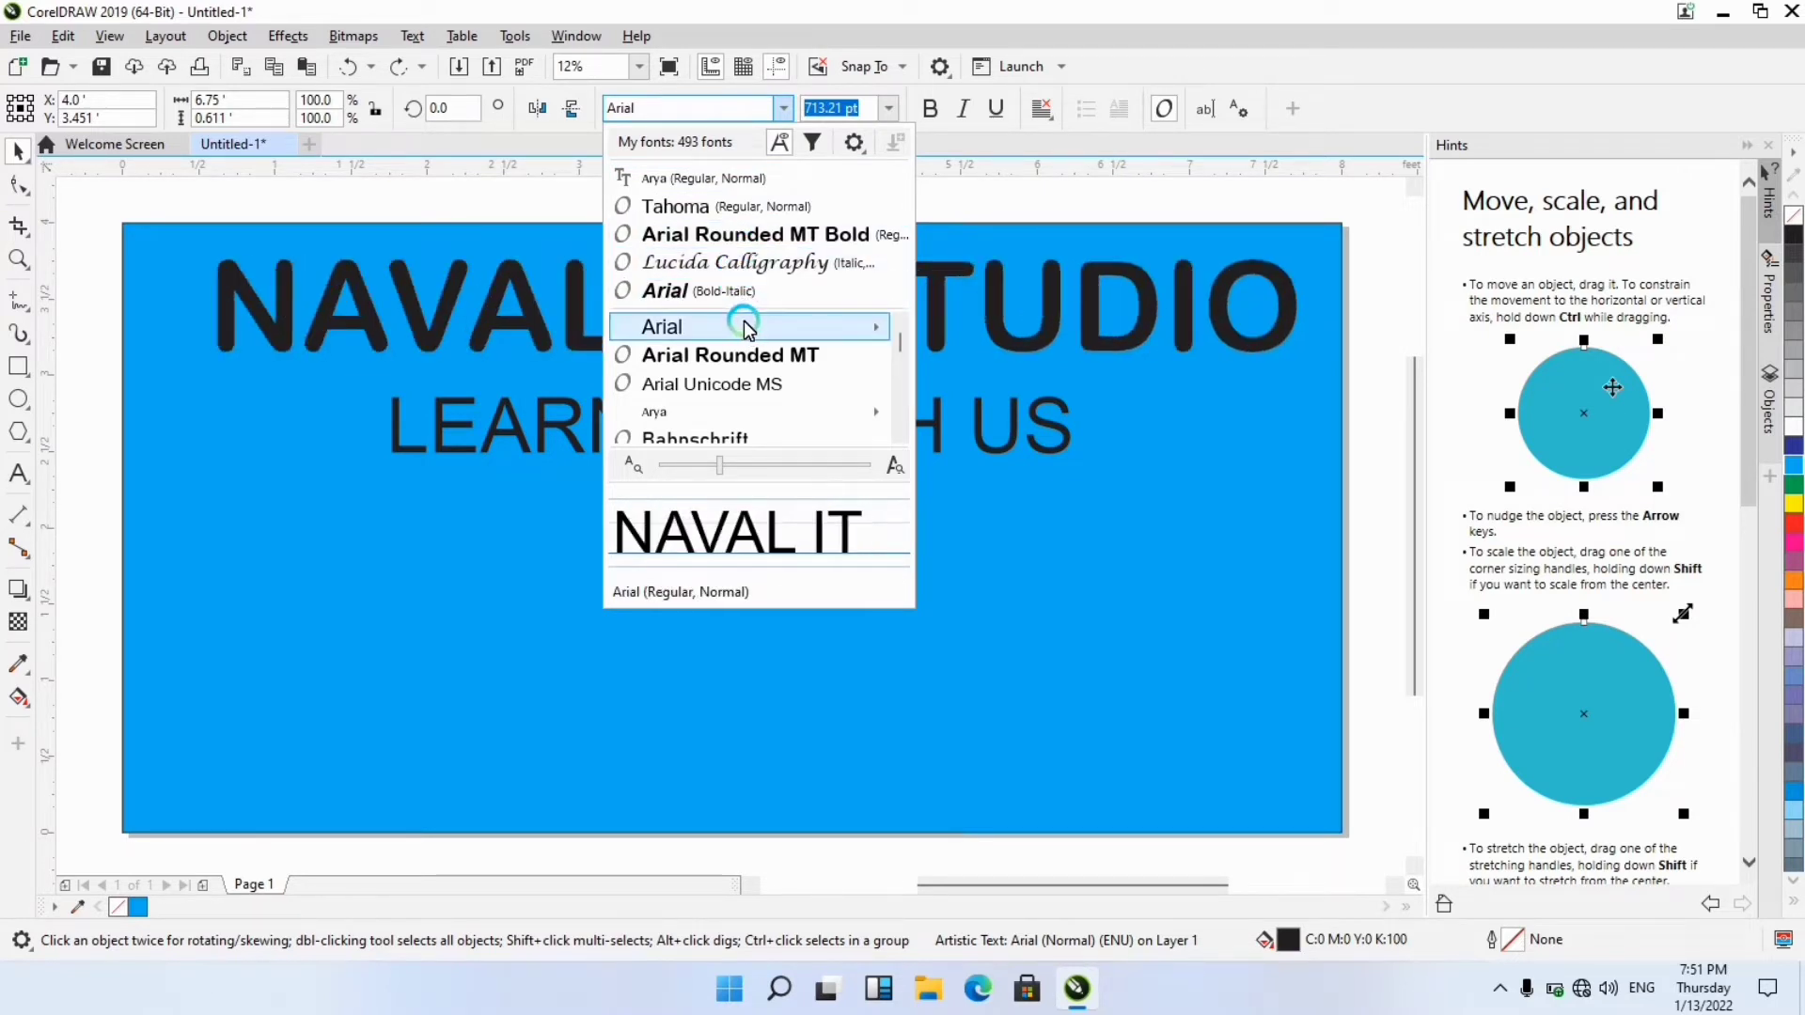
pyautogui.moveTo(747, 327)
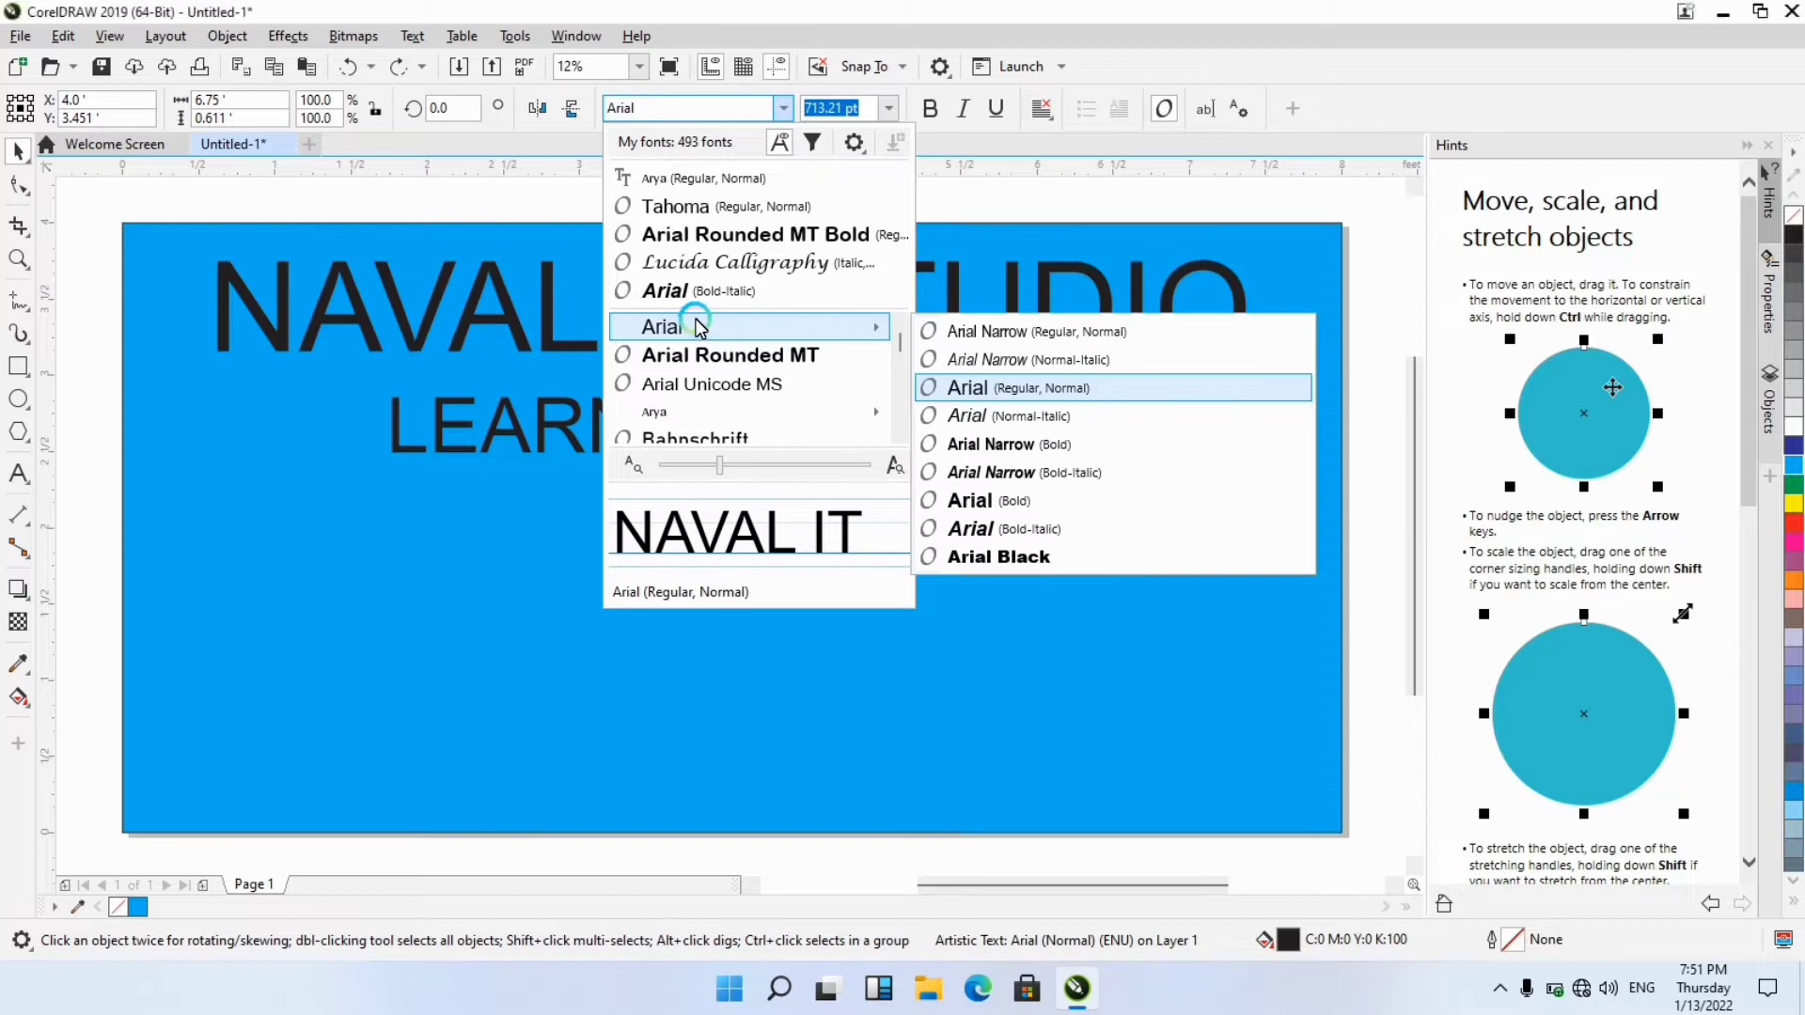
pyautogui.moveTo(900, 345)
pyautogui.mouseDown()
pyautogui.moveTo(894, 403)
pyautogui.moveTo(890, 347)
pyautogui.mouseUp()
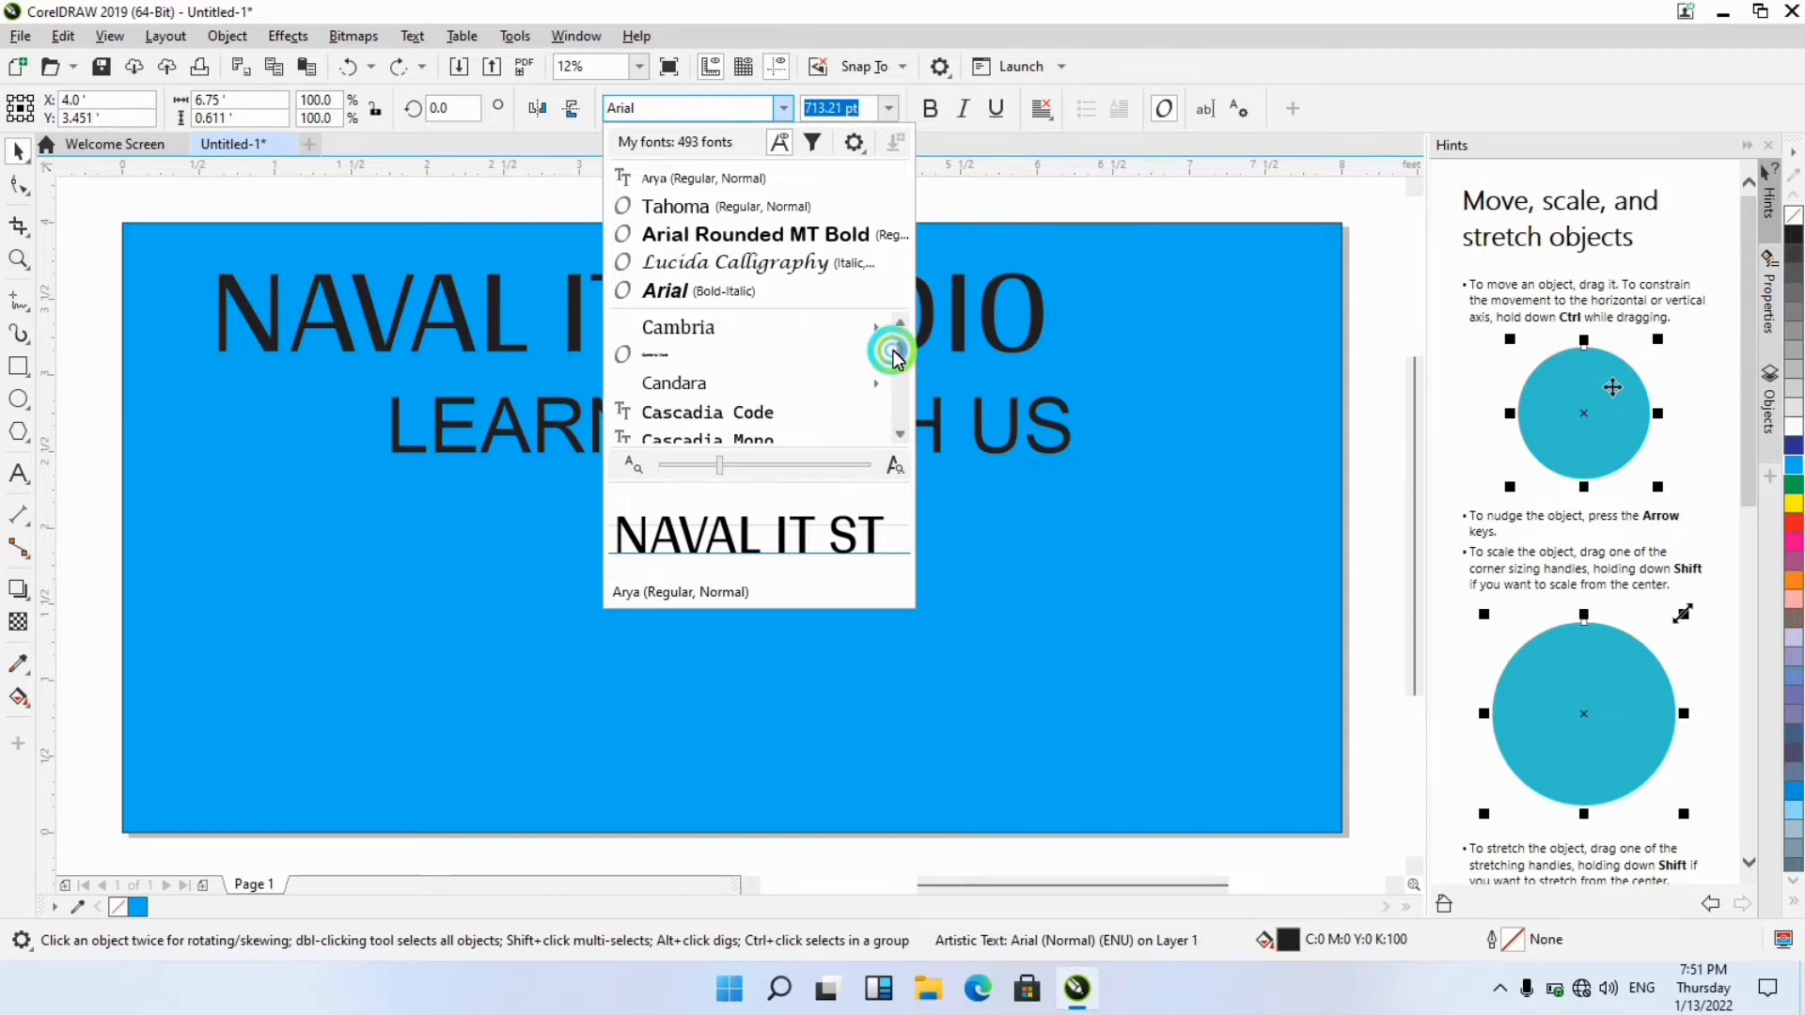
pyautogui.click(901, 437)
pyautogui.moveTo(900, 437); pyautogui.dragTo(901, 437)
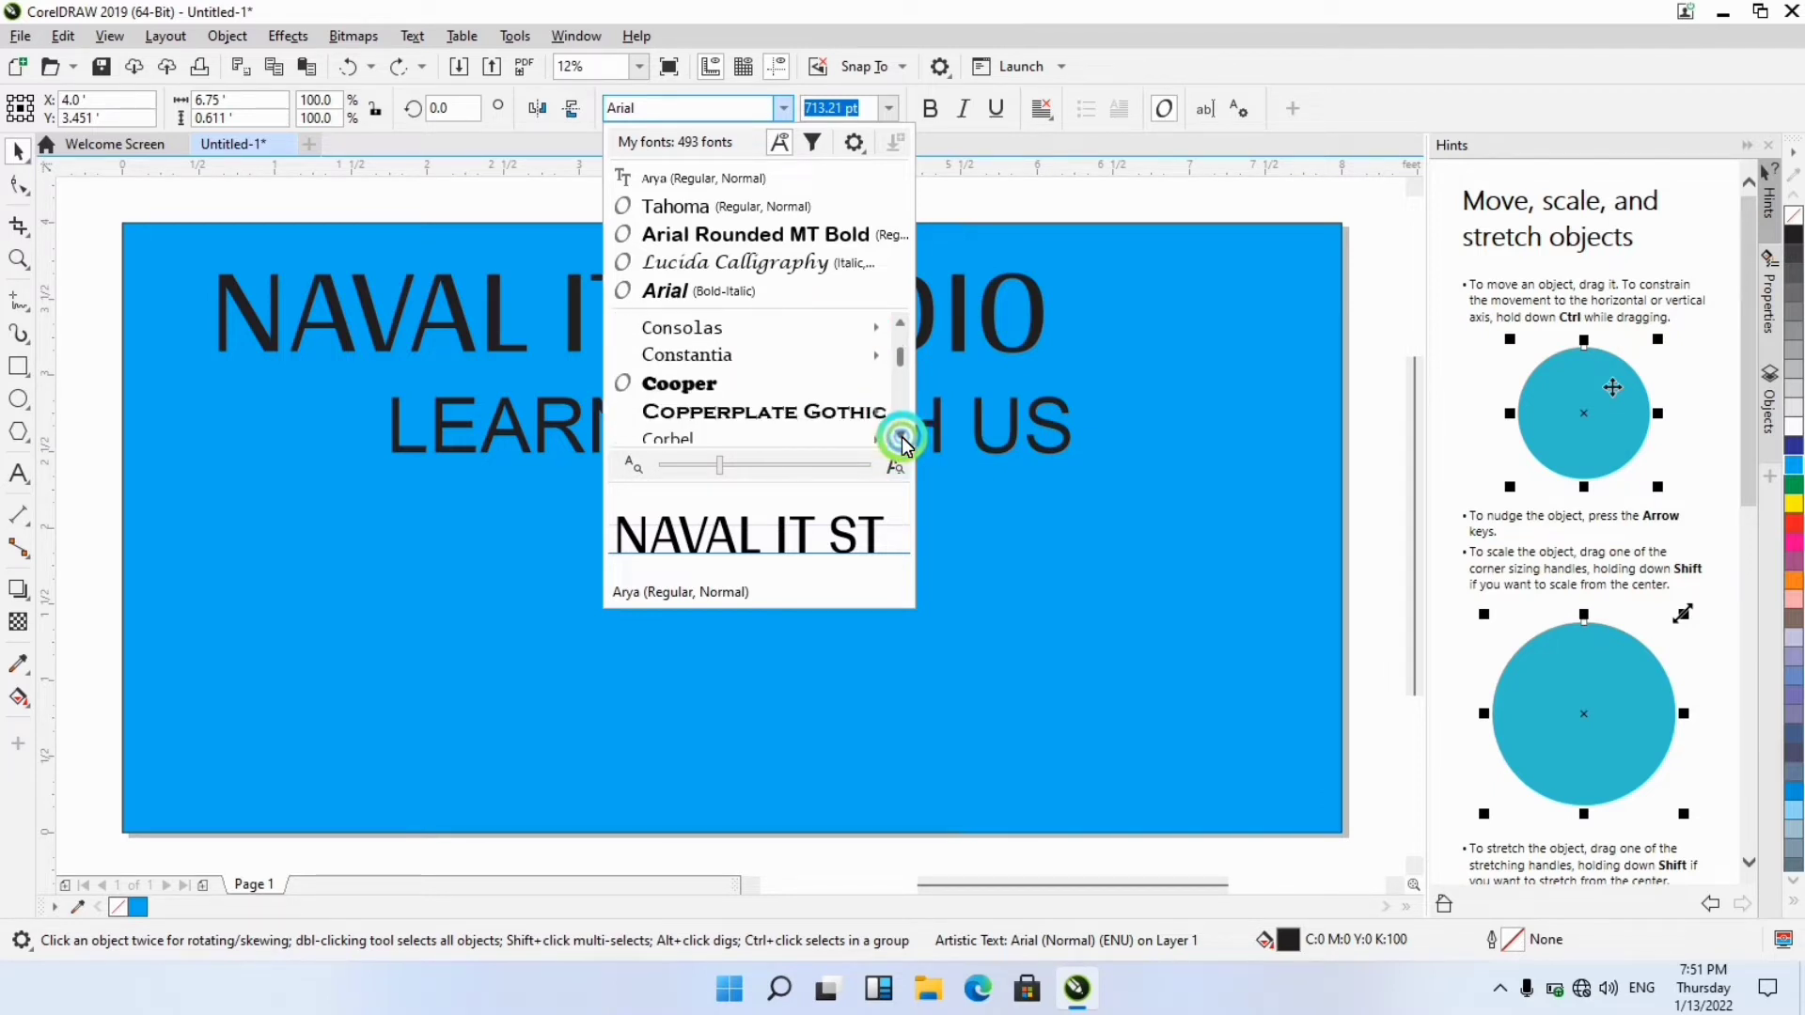
pyautogui.click(777, 382)
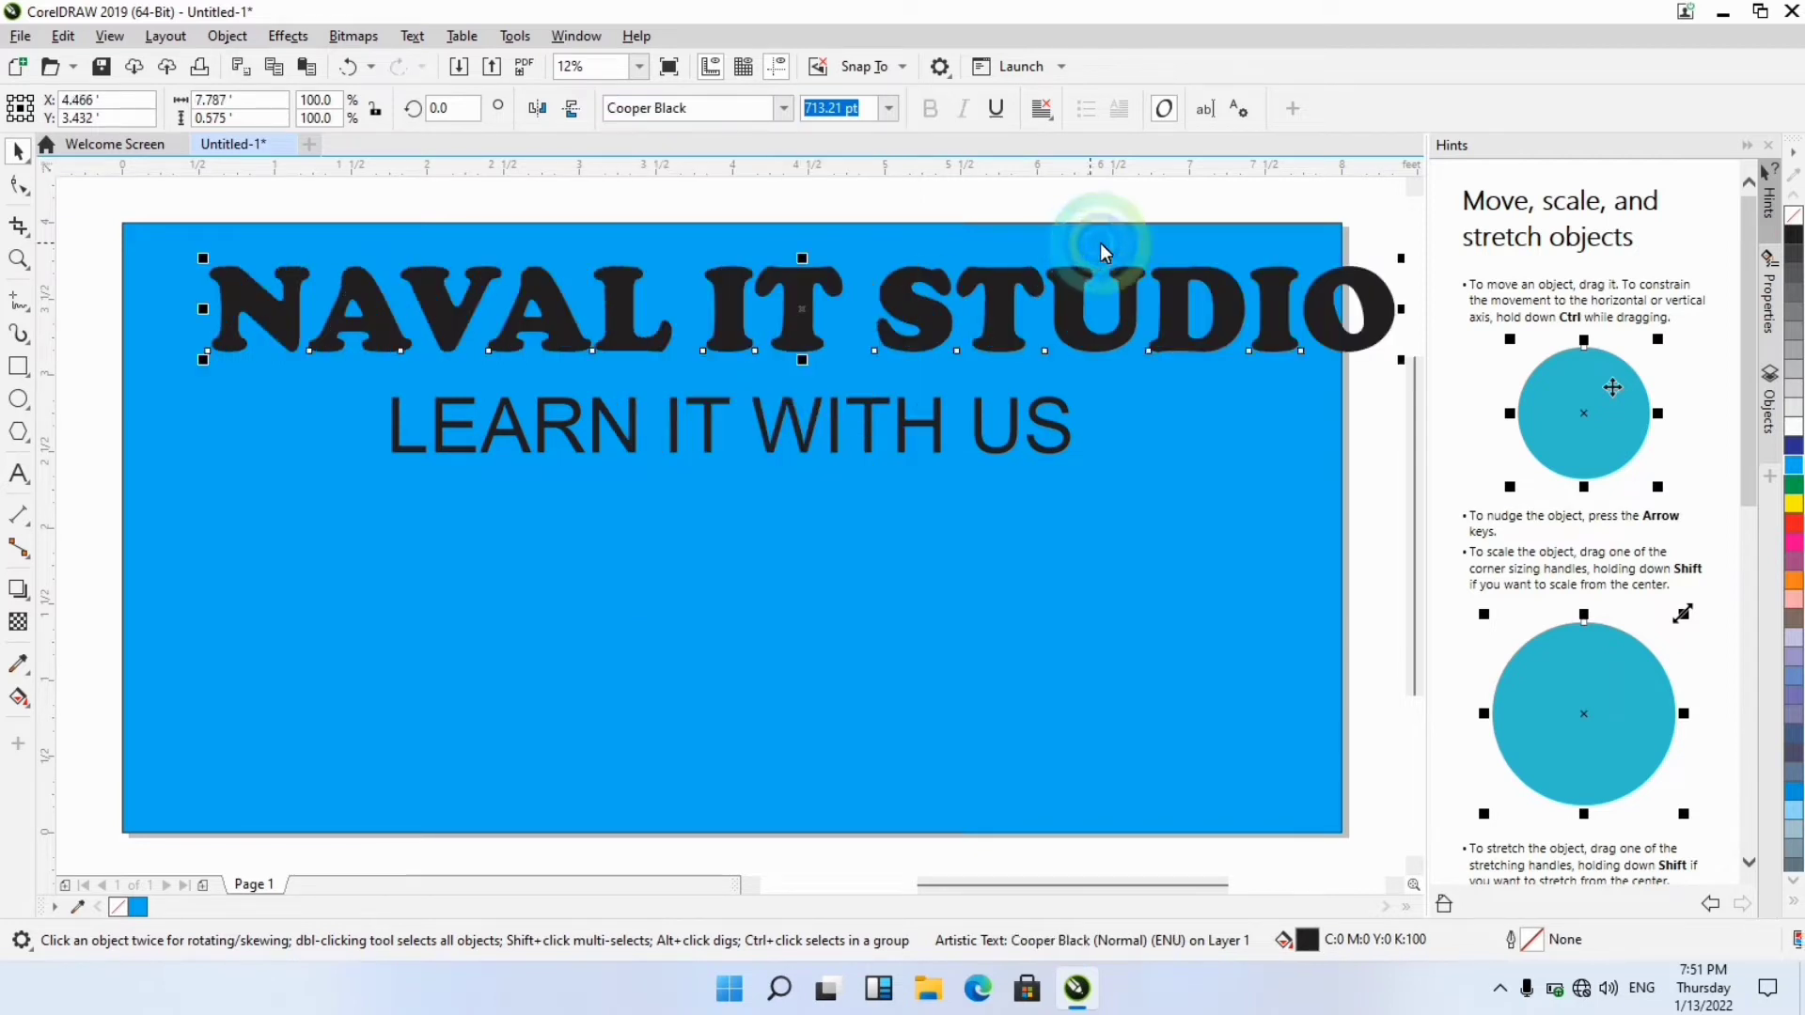
pyautogui.moveTo(1228, 299); pyautogui.dragTo(1157, 282)
pyautogui.moveTo(1329, 302); pyautogui.dragTo(1302, 310)
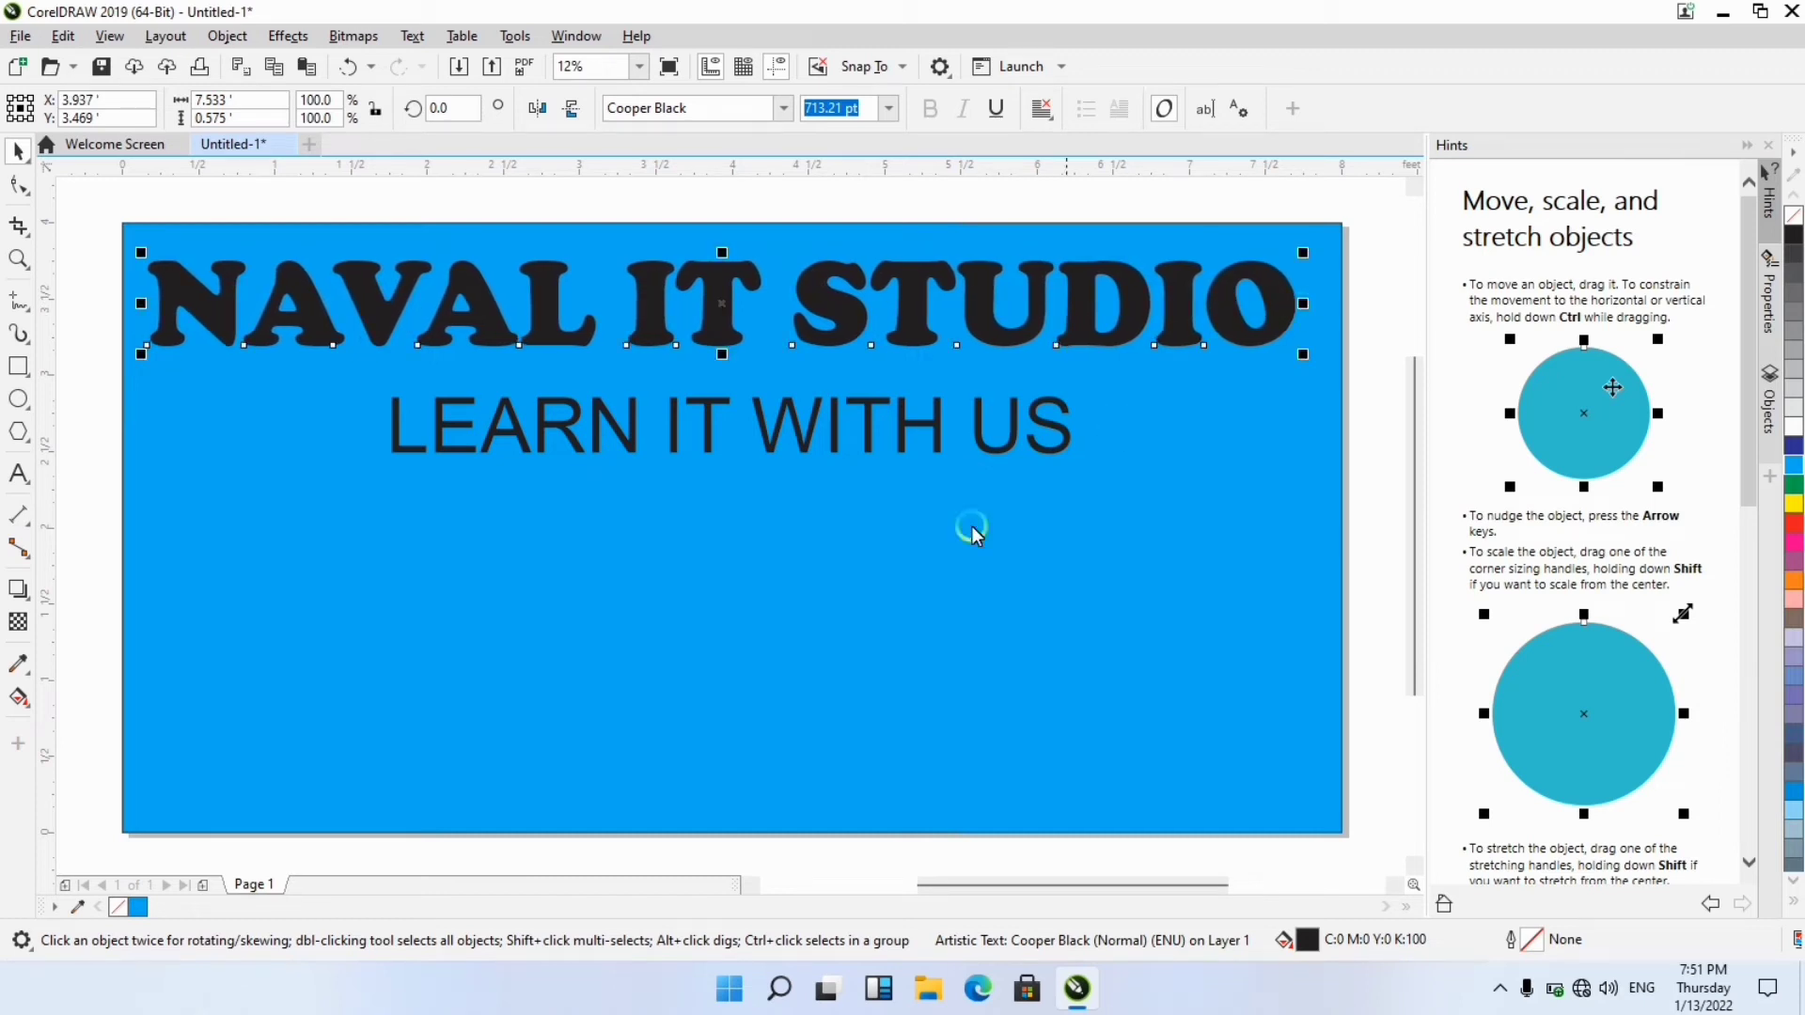
# Set the "LEARN IT WITH US" tagline's font to Arial Rounded MT Bold and move it up closer to the headline.
pyautogui.click(905, 420)
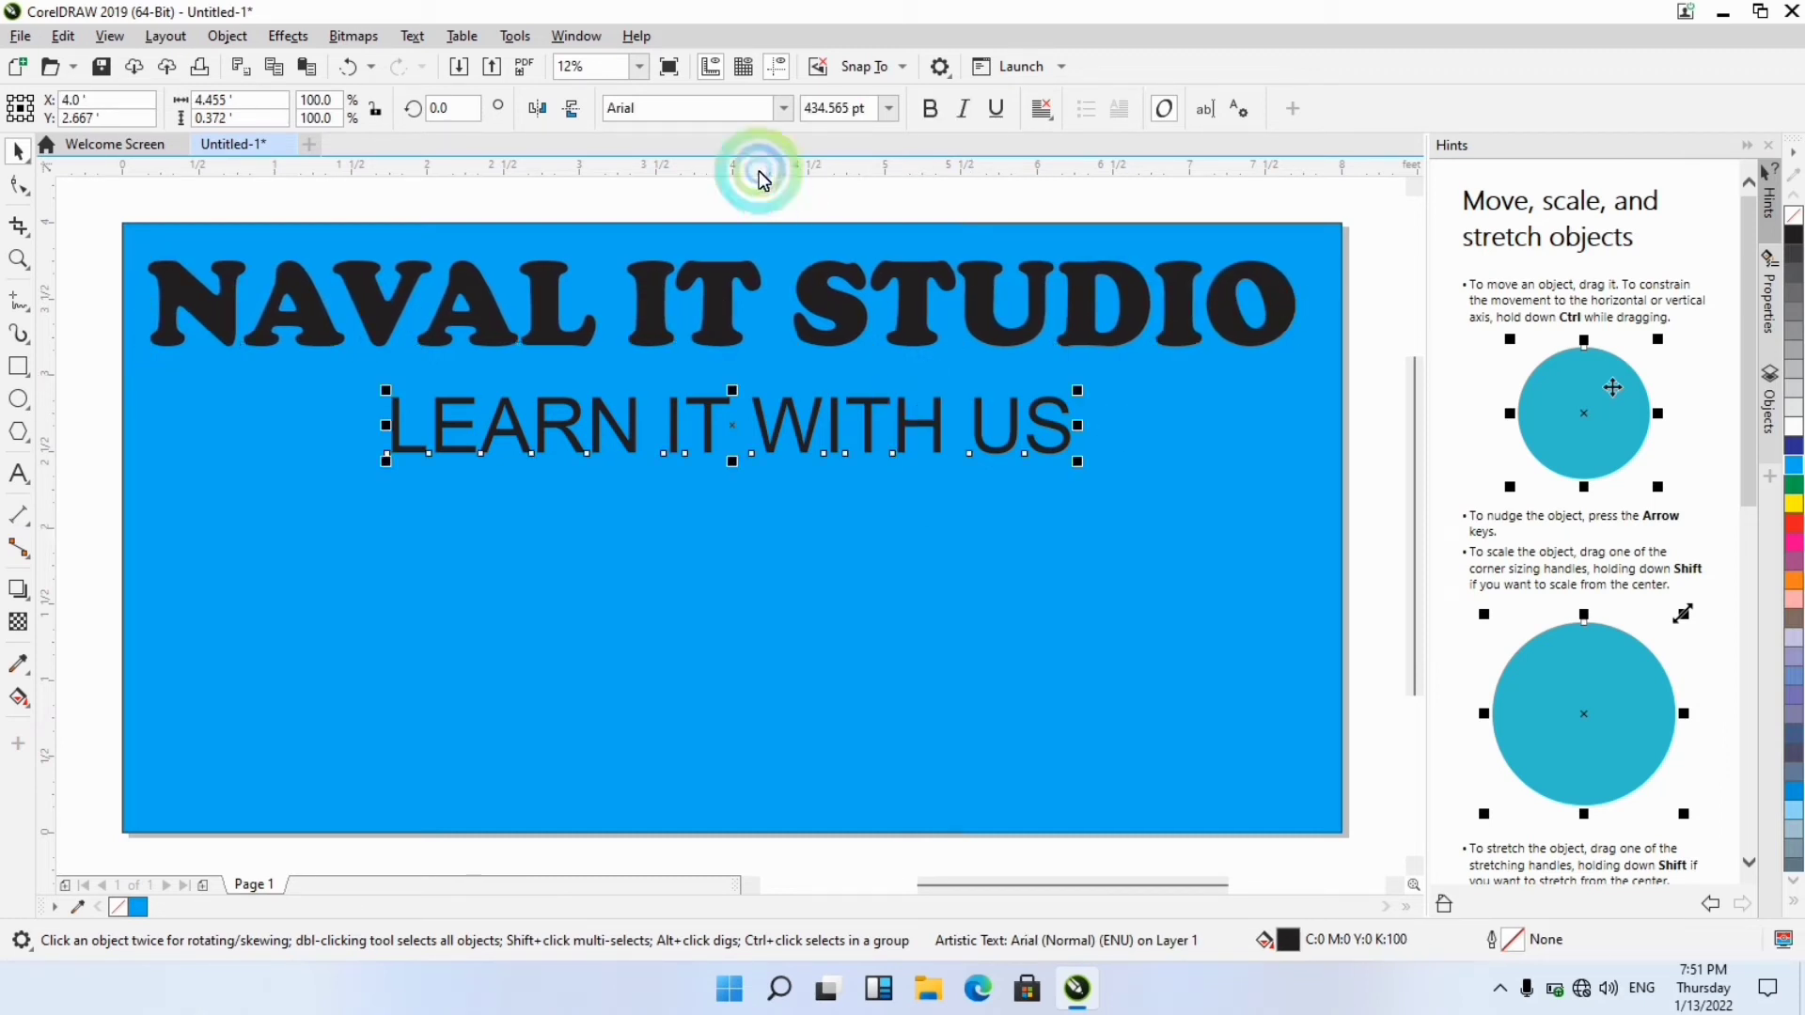
pyautogui.click(782, 108)
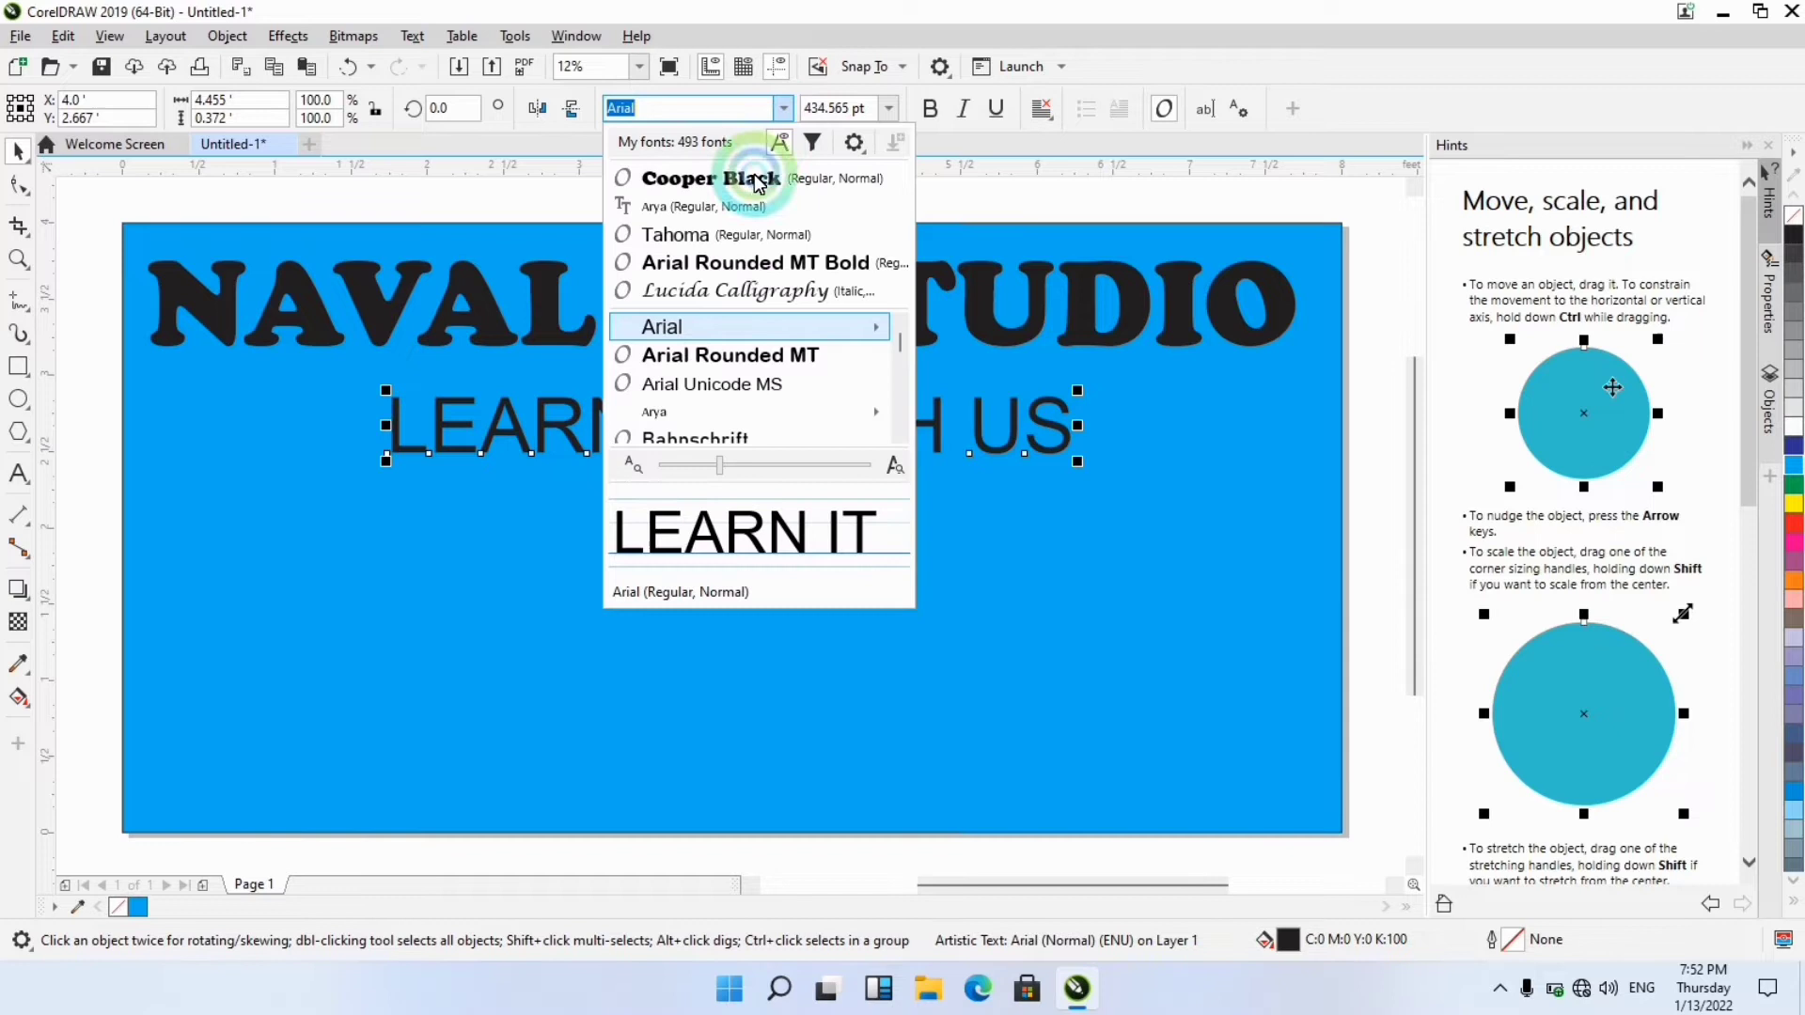
pyautogui.click(752, 265)
pyautogui.moveTo(1002, 425); pyautogui.dragTo(967, 405)
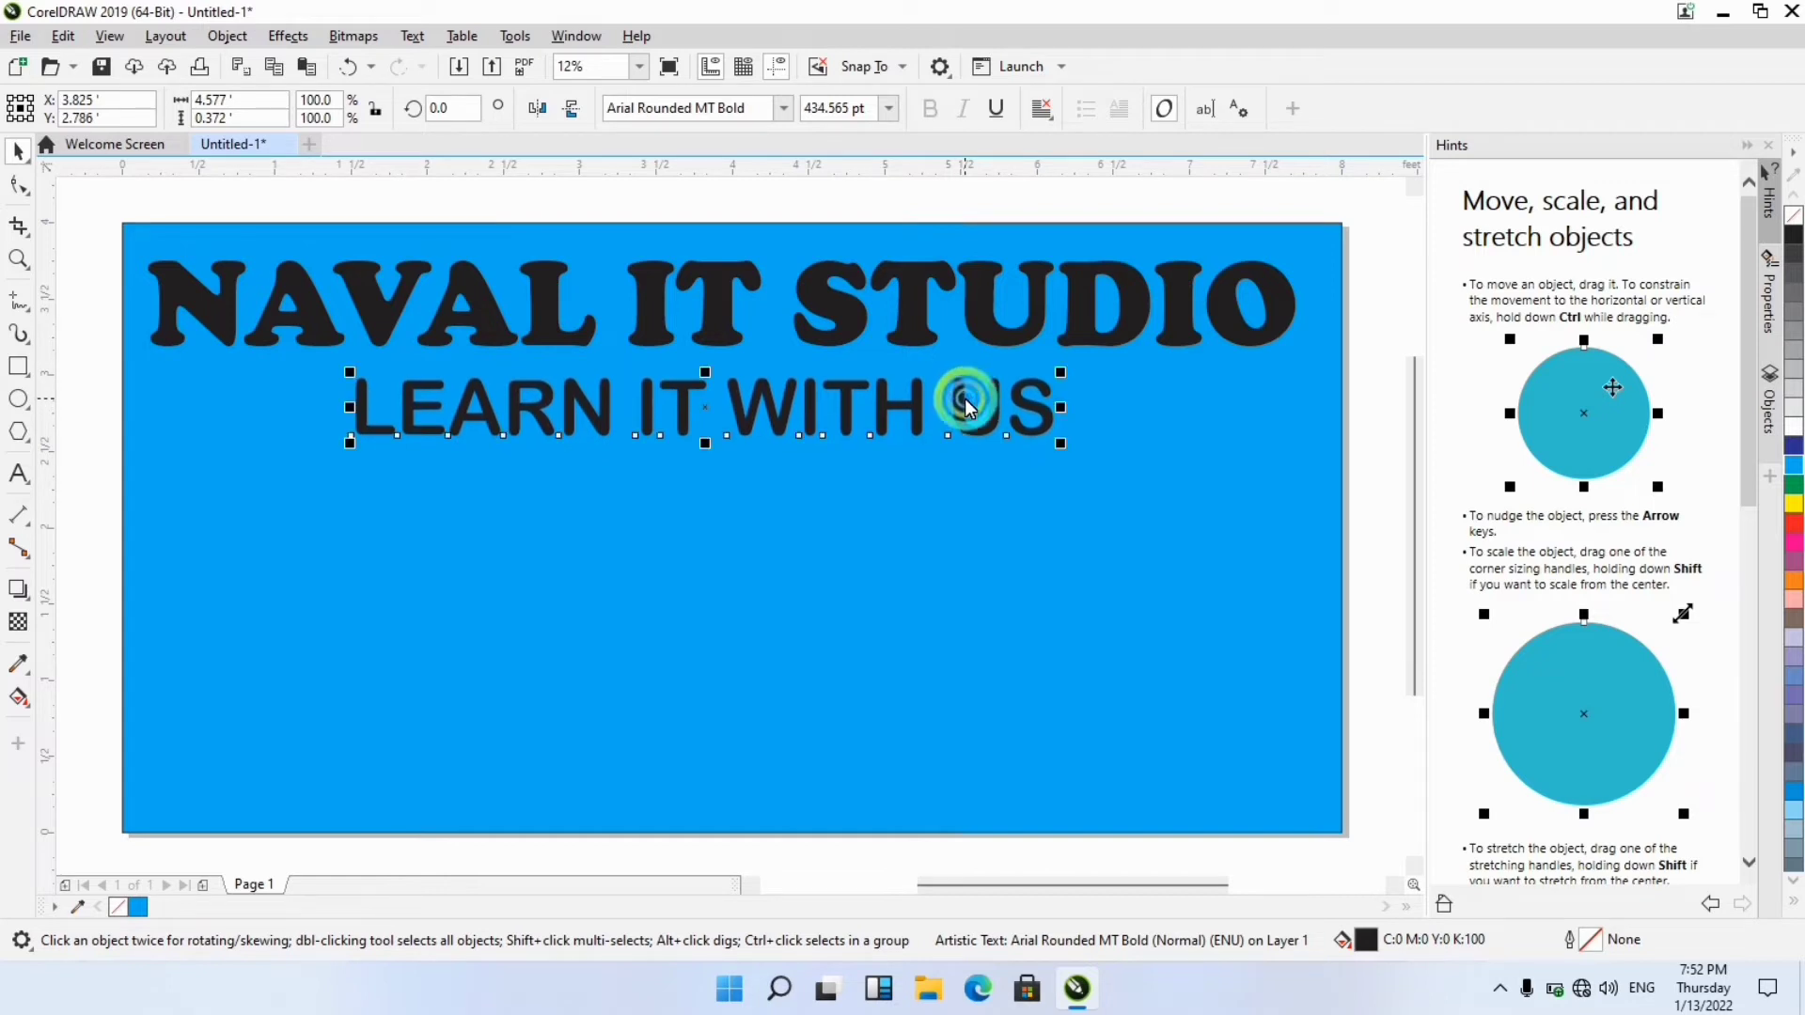
pyautogui.click(80, 376)
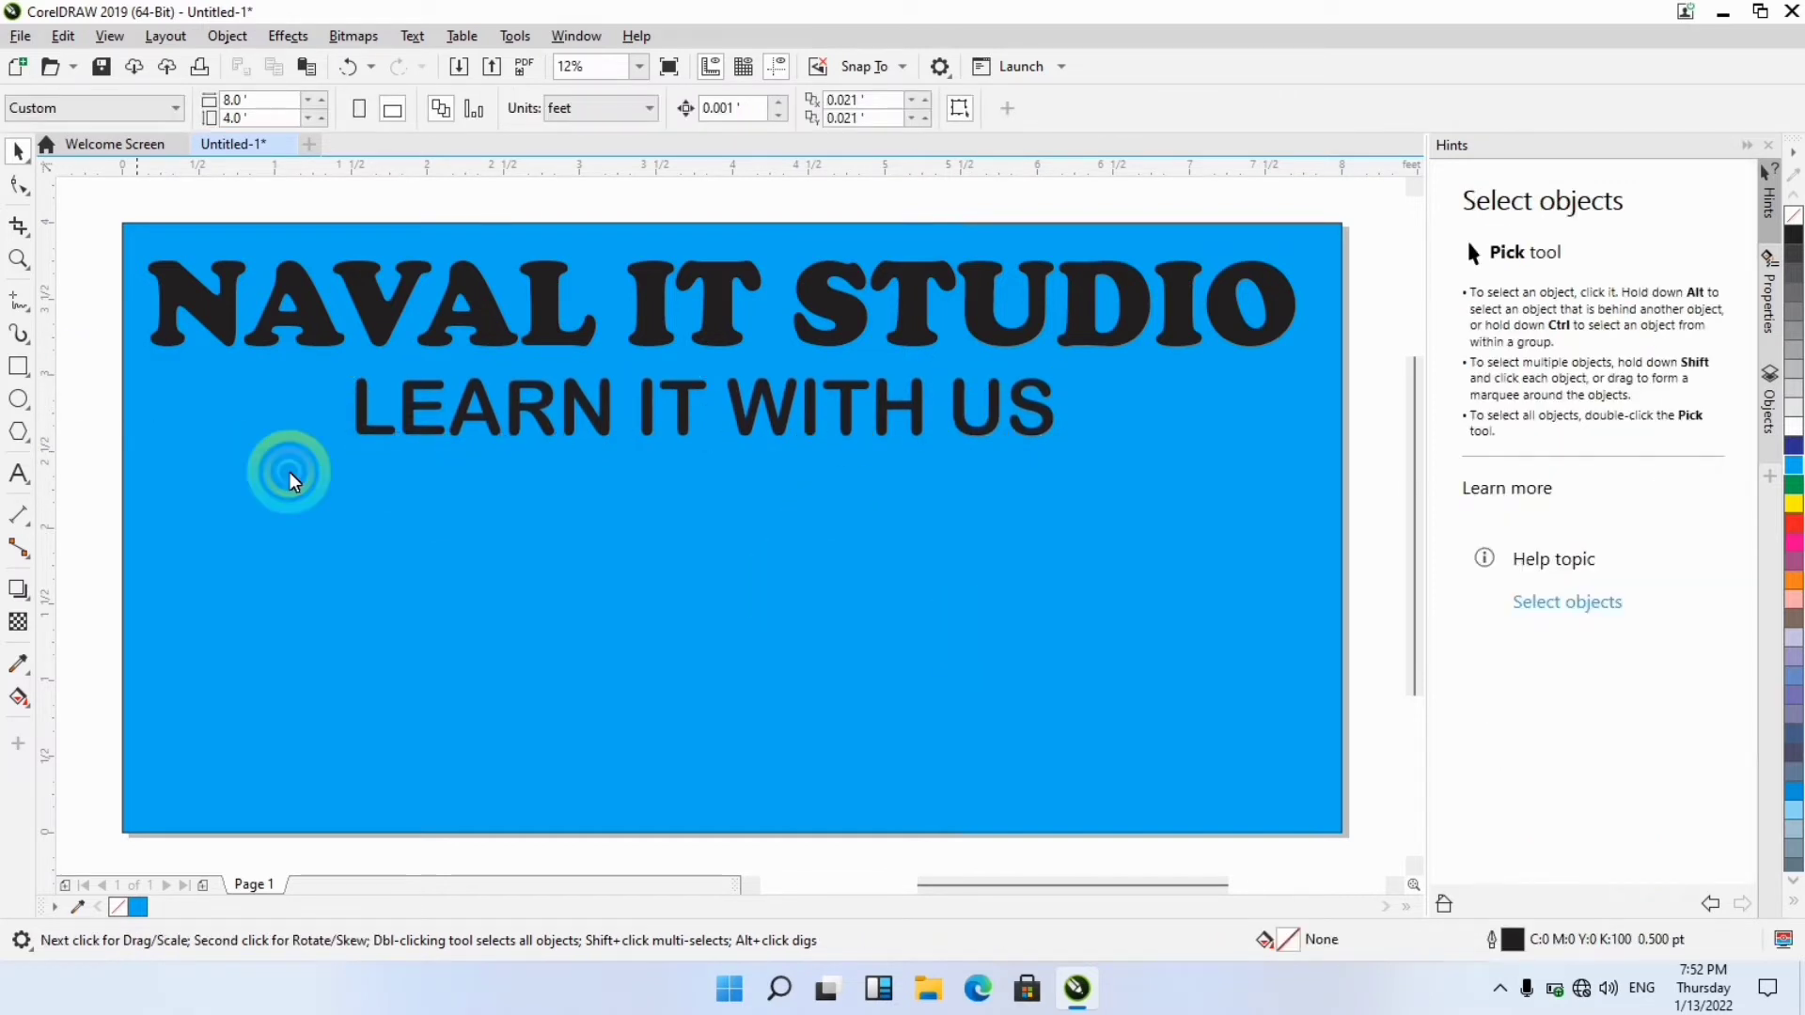
# Fill the "NAVAL IT STUDIO" headline with red and the "LEARN IT WITH US" tagline with dark blue.
pyautogui.click(475, 318)
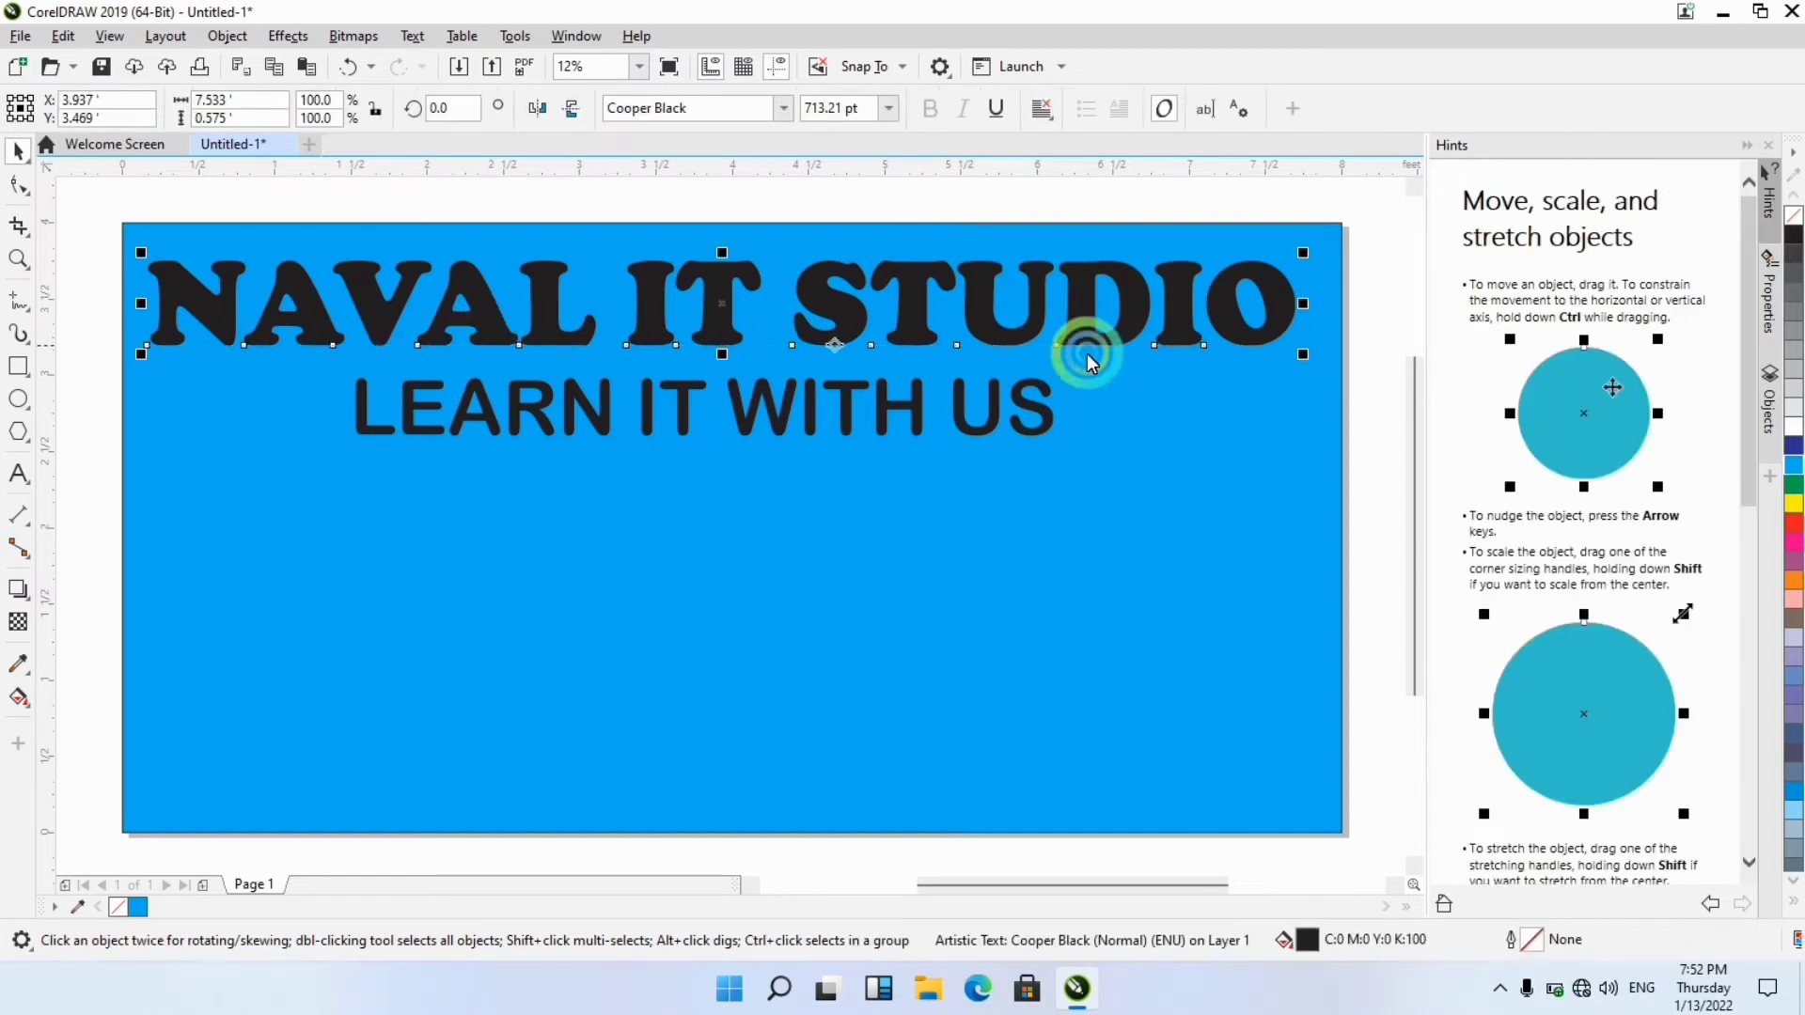
pyautogui.click(1795, 526)
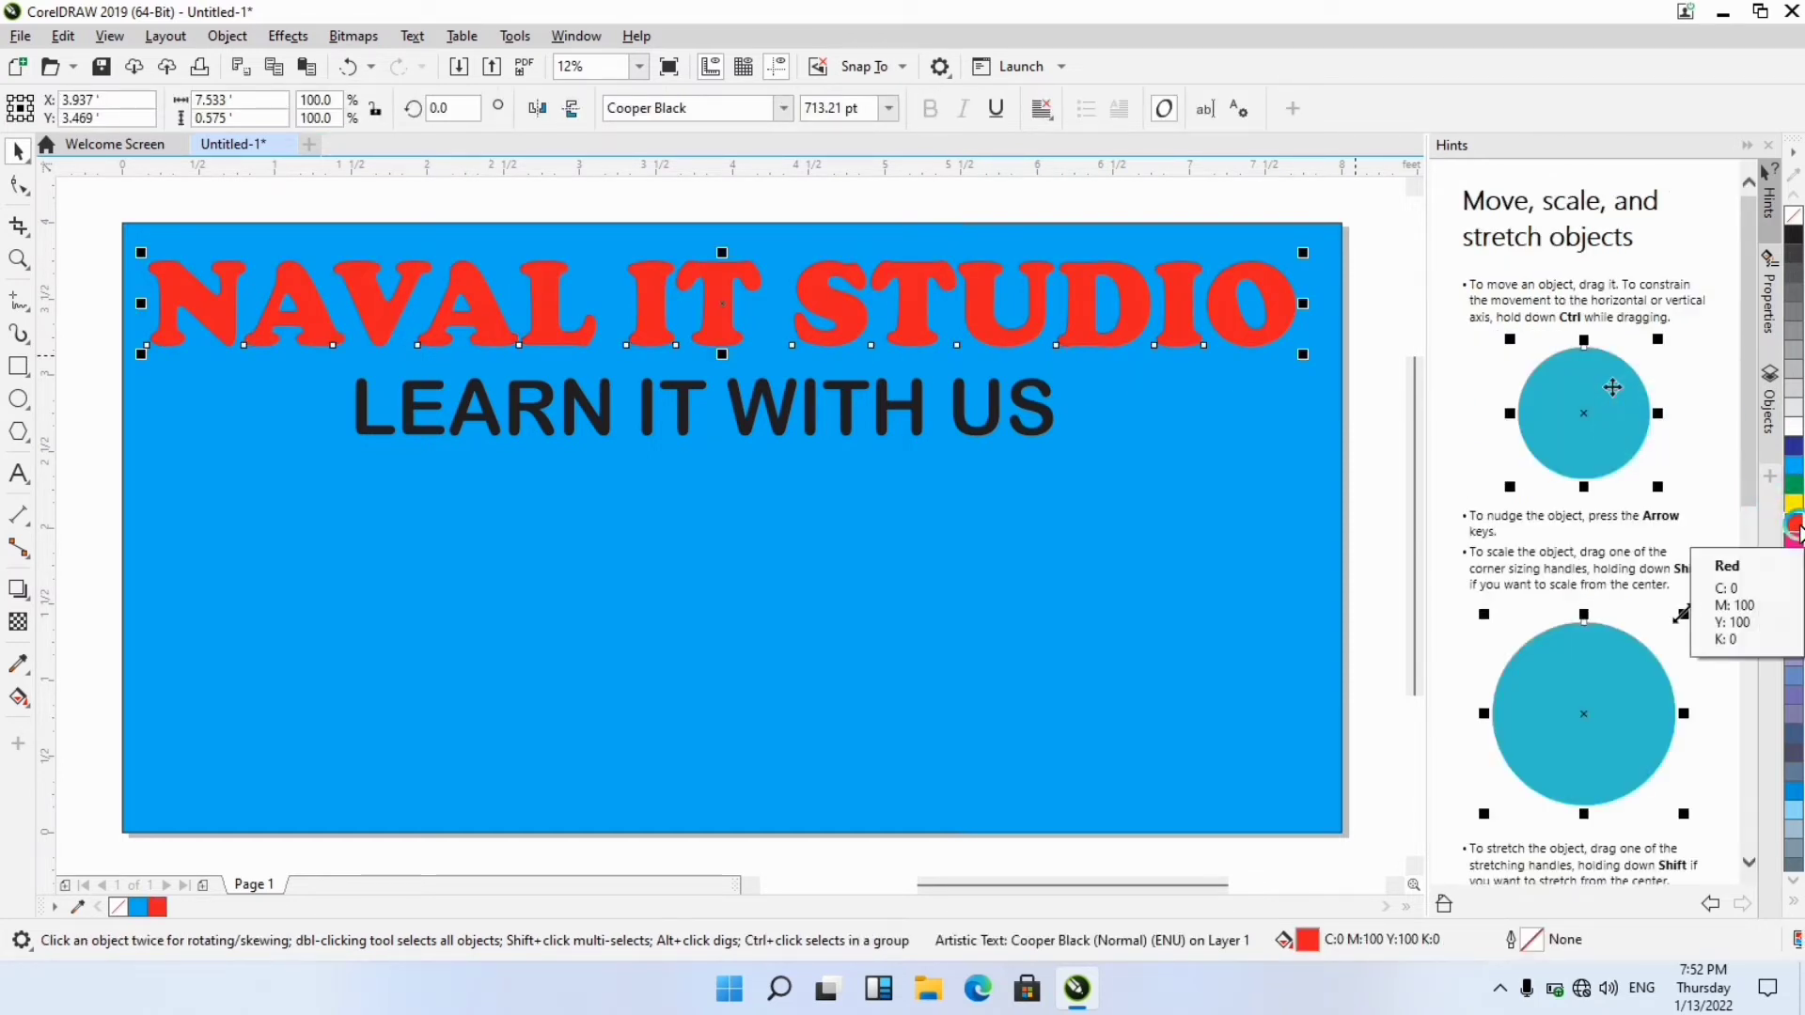
pyautogui.click(884, 385)
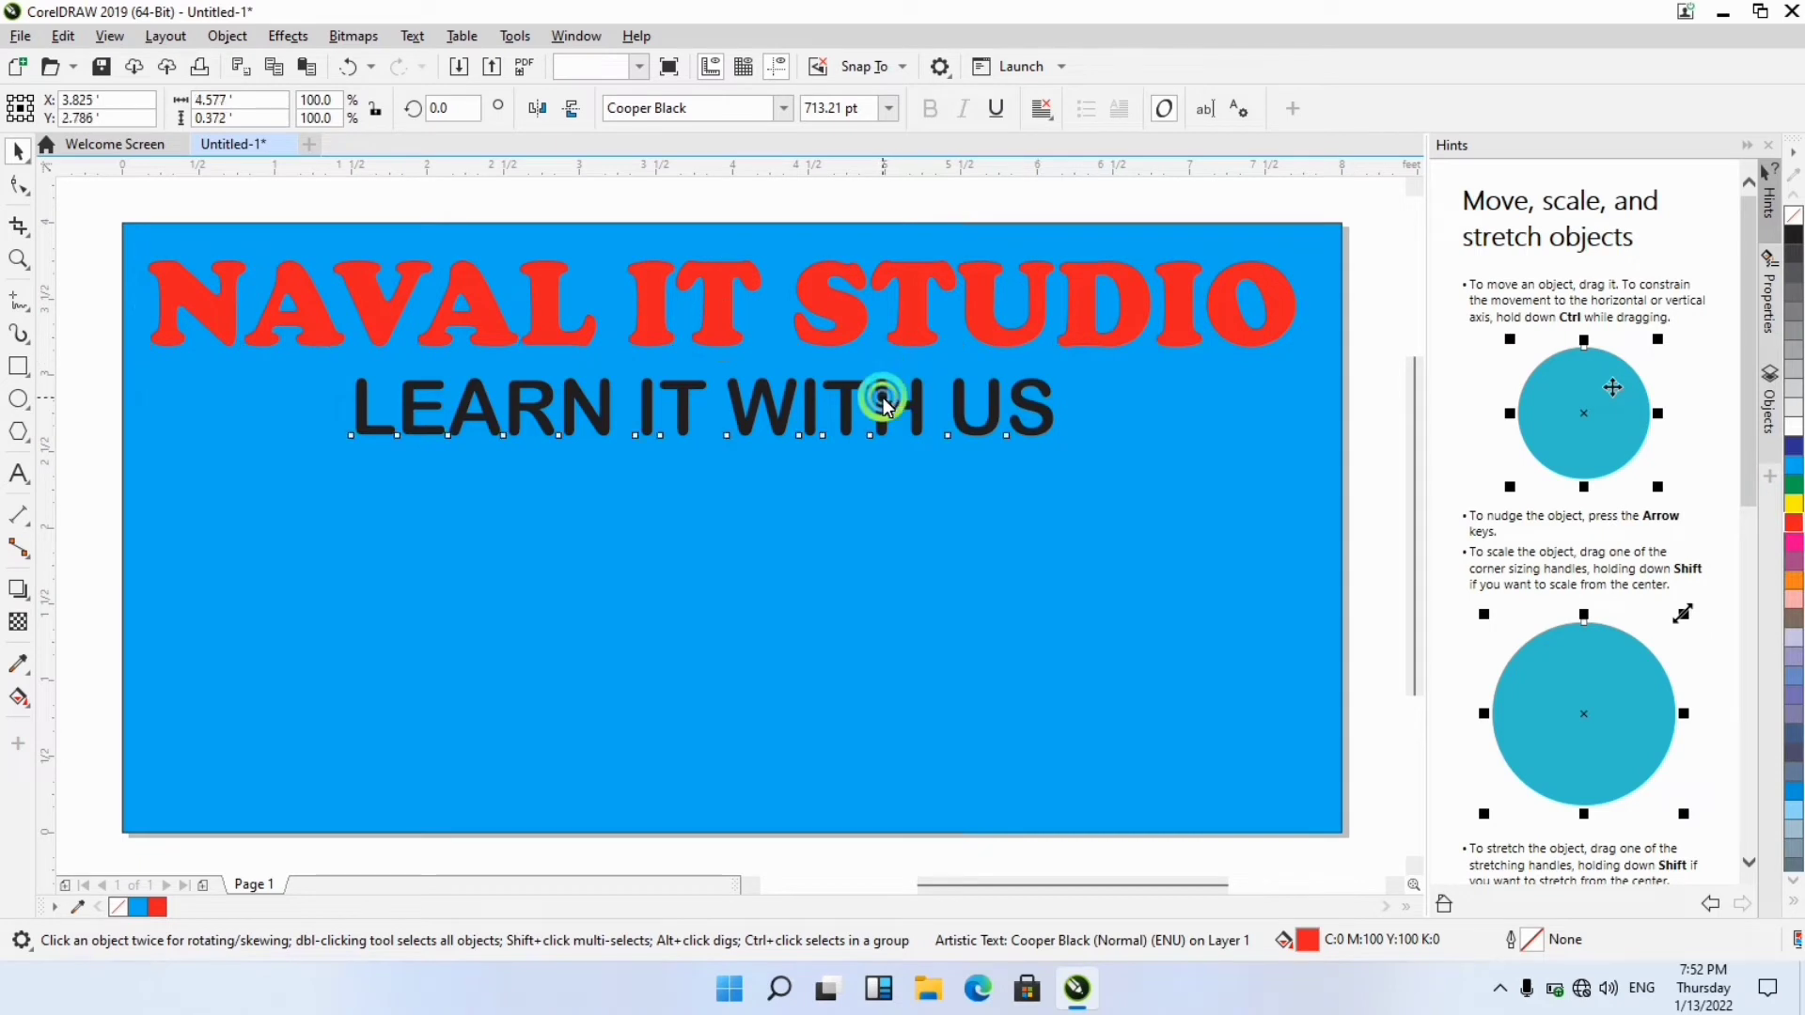
pyautogui.click(1795, 446)
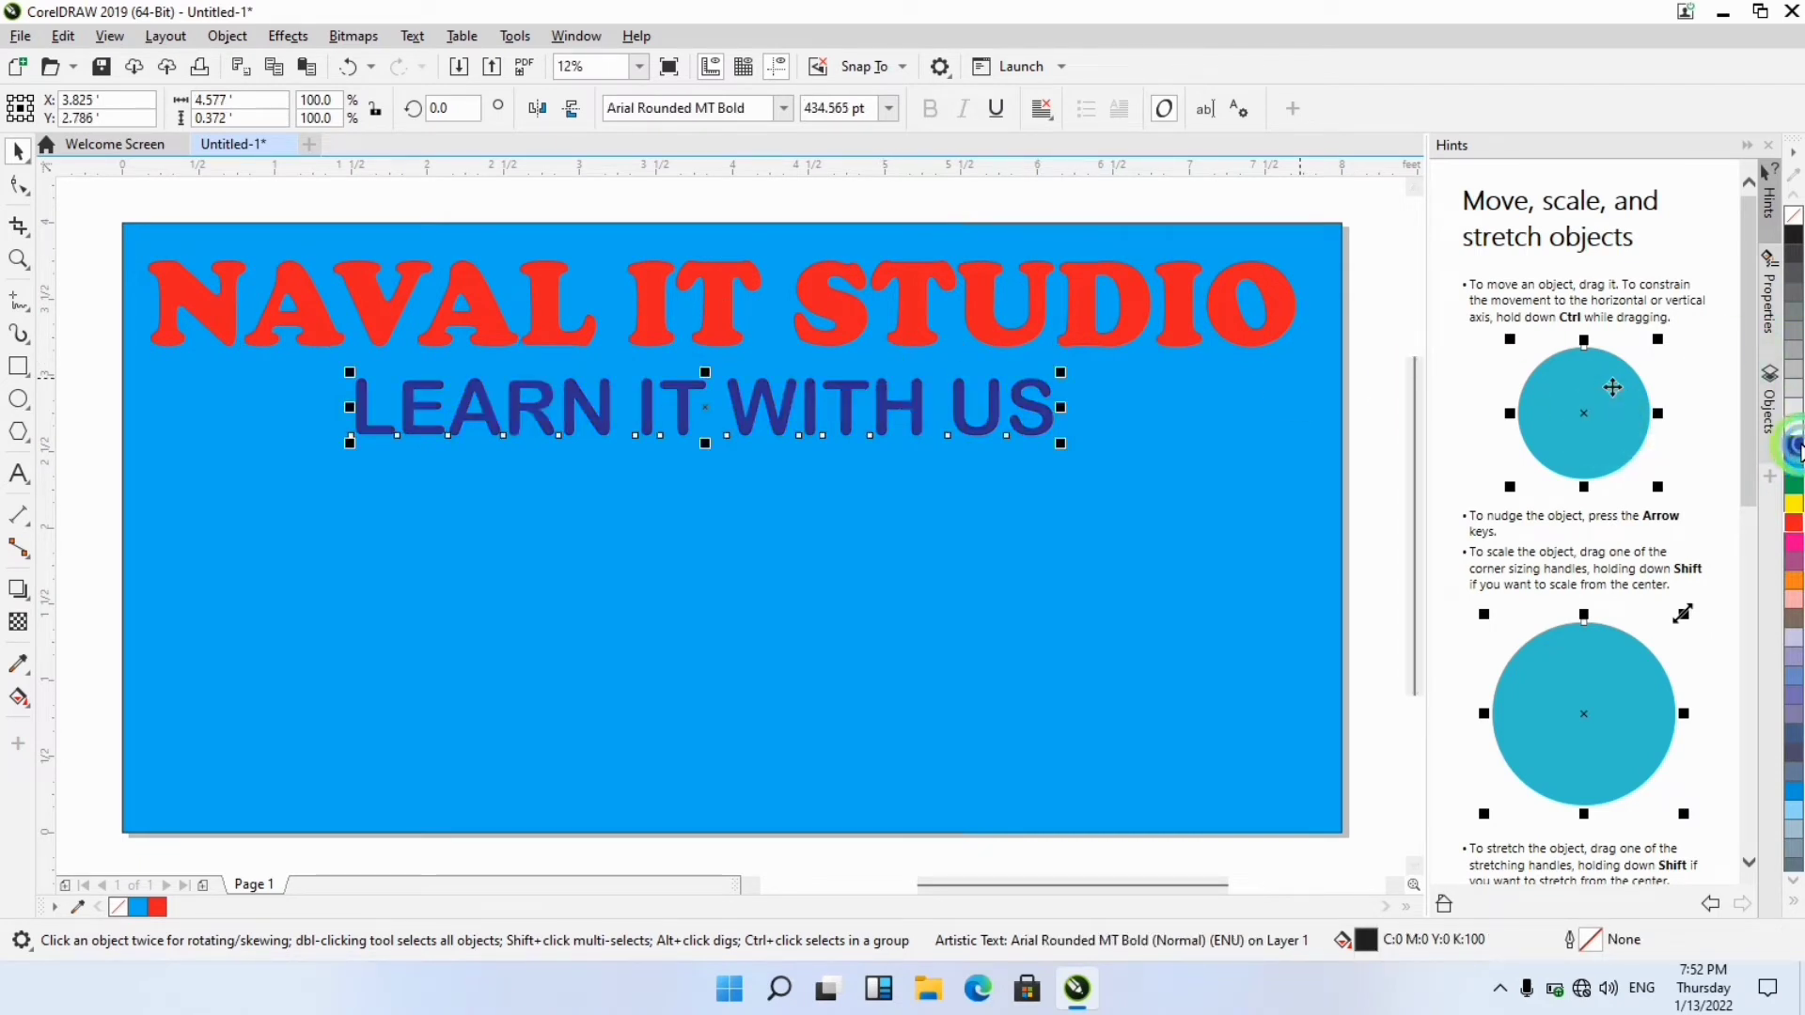
# Try a white outline 8 pt wide on the "NAVAL IT STUDIO" headline.
pyautogui.click(718, 310)
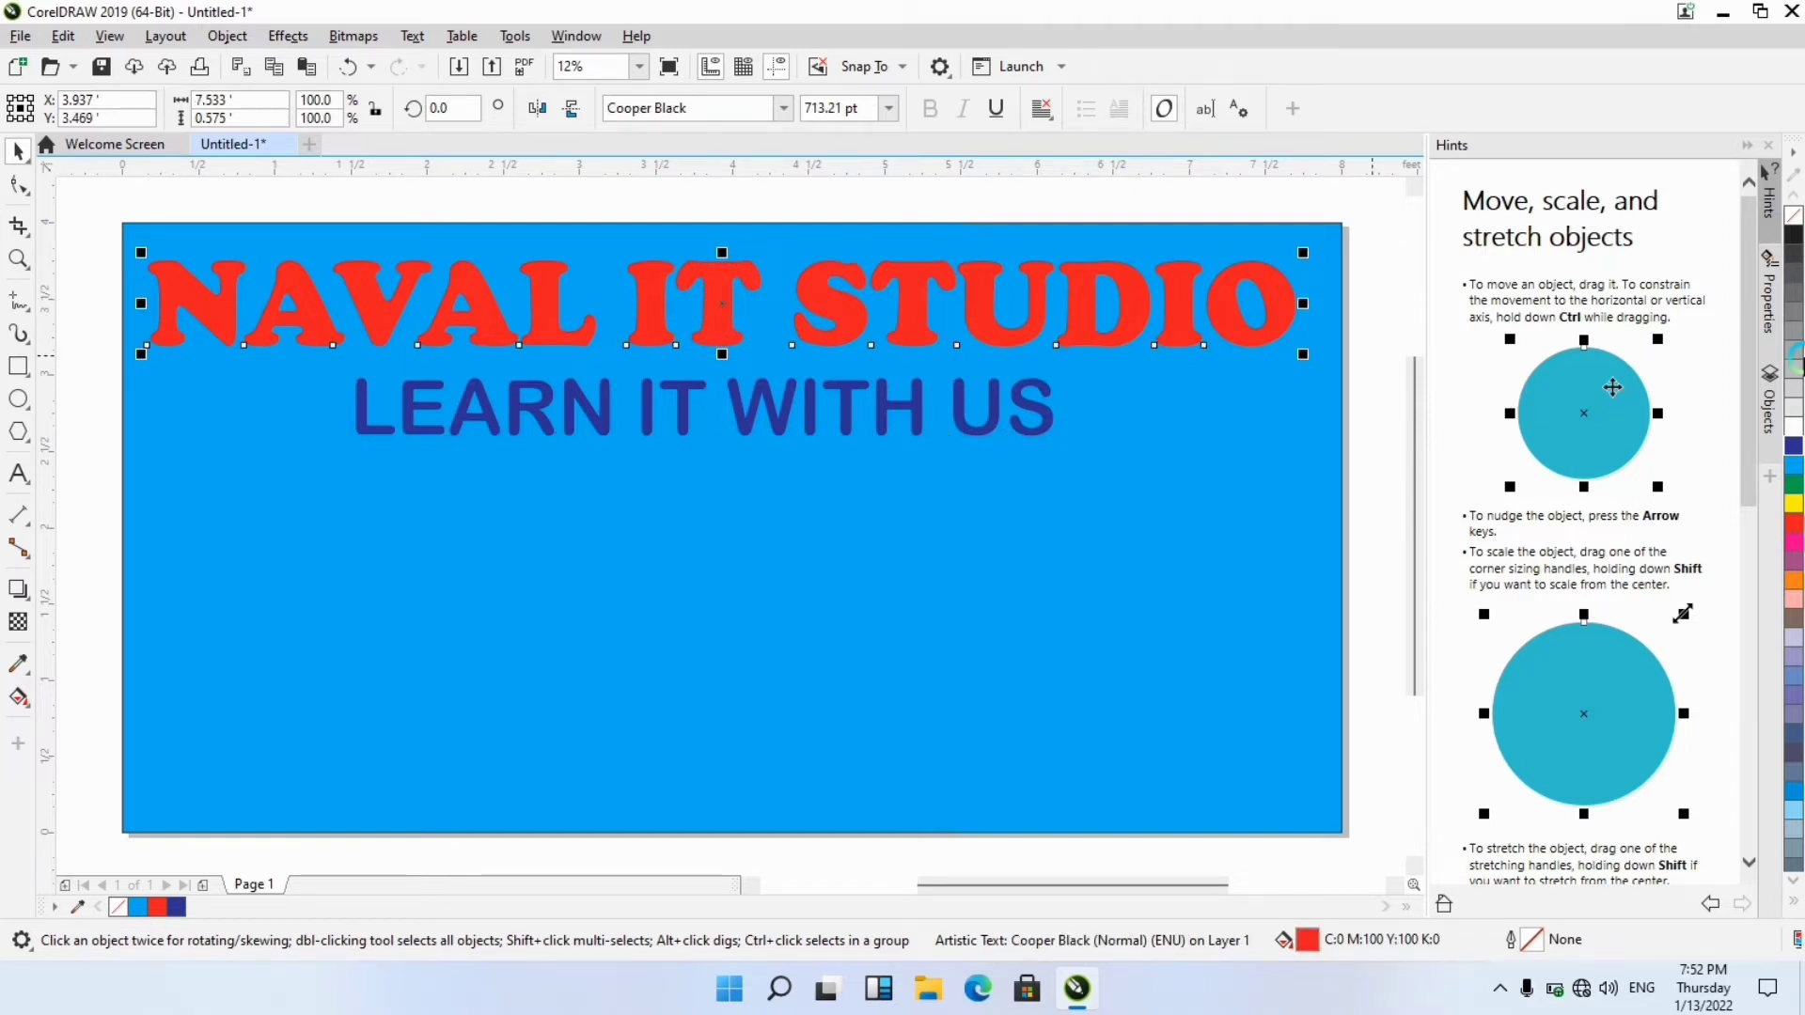
pyautogui.rightClick(1793, 433)
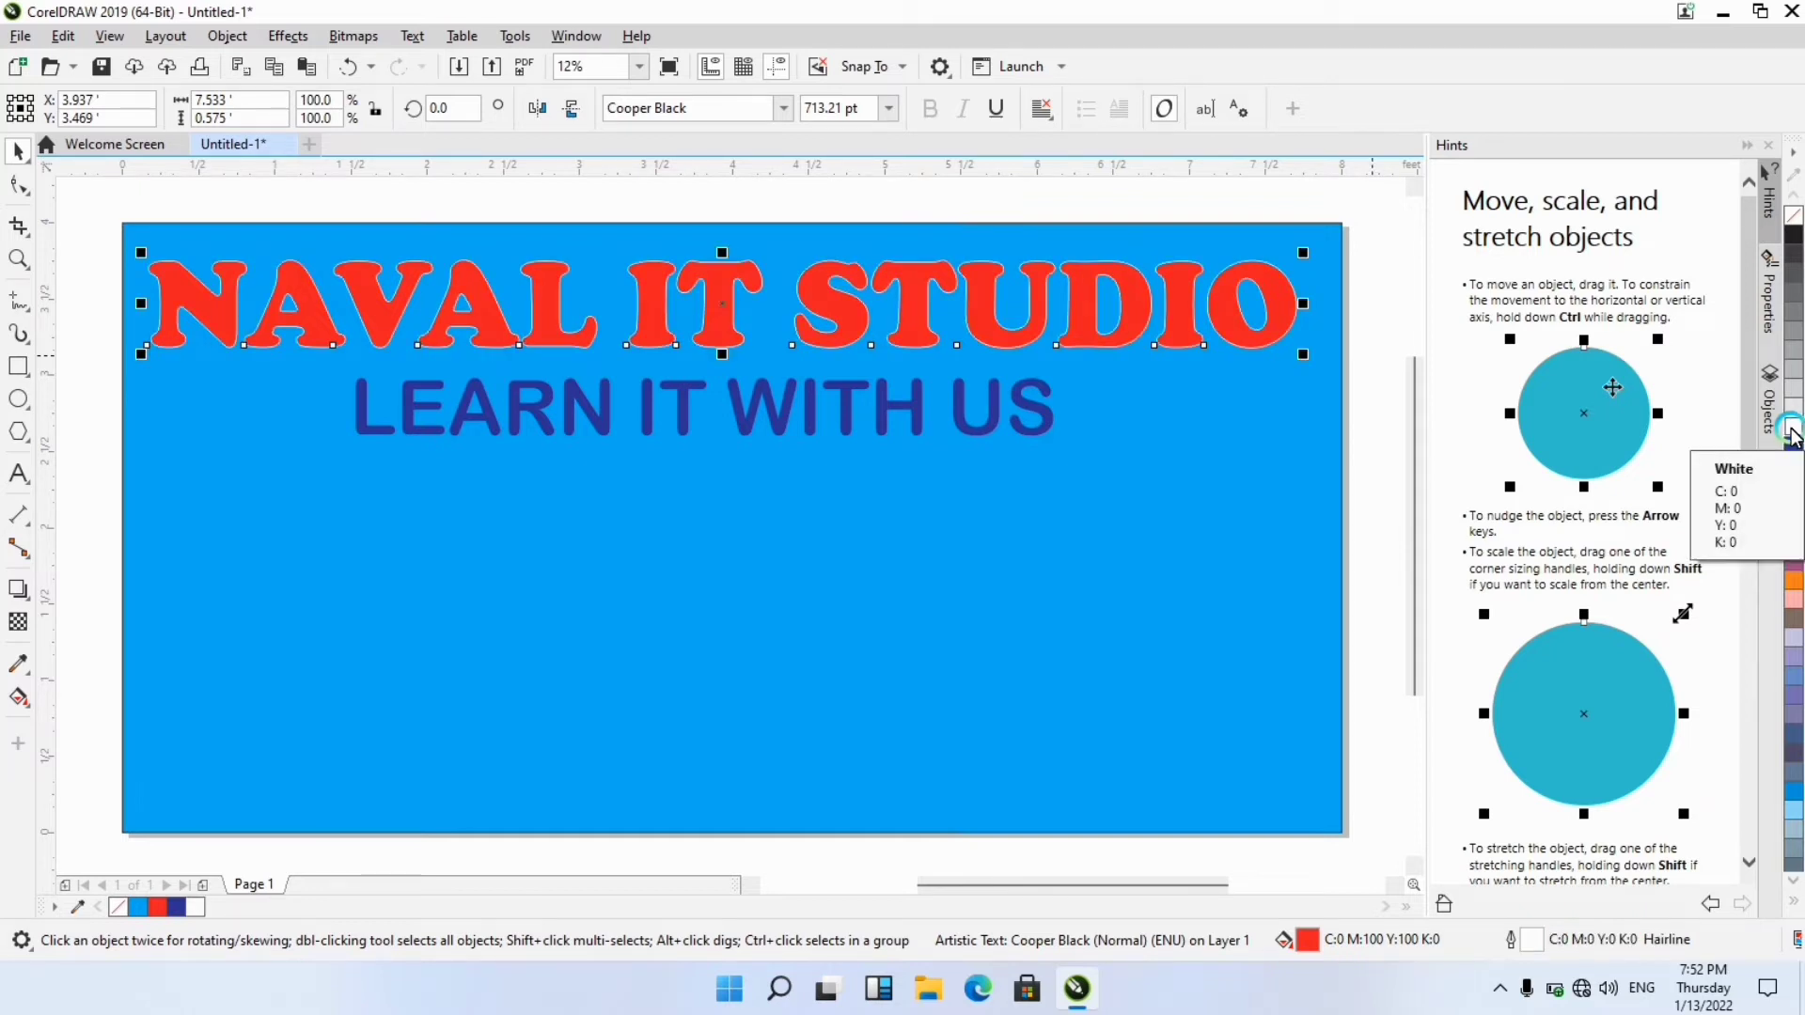
pyautogui.press('F12')
pyautogui.click(762, 406)
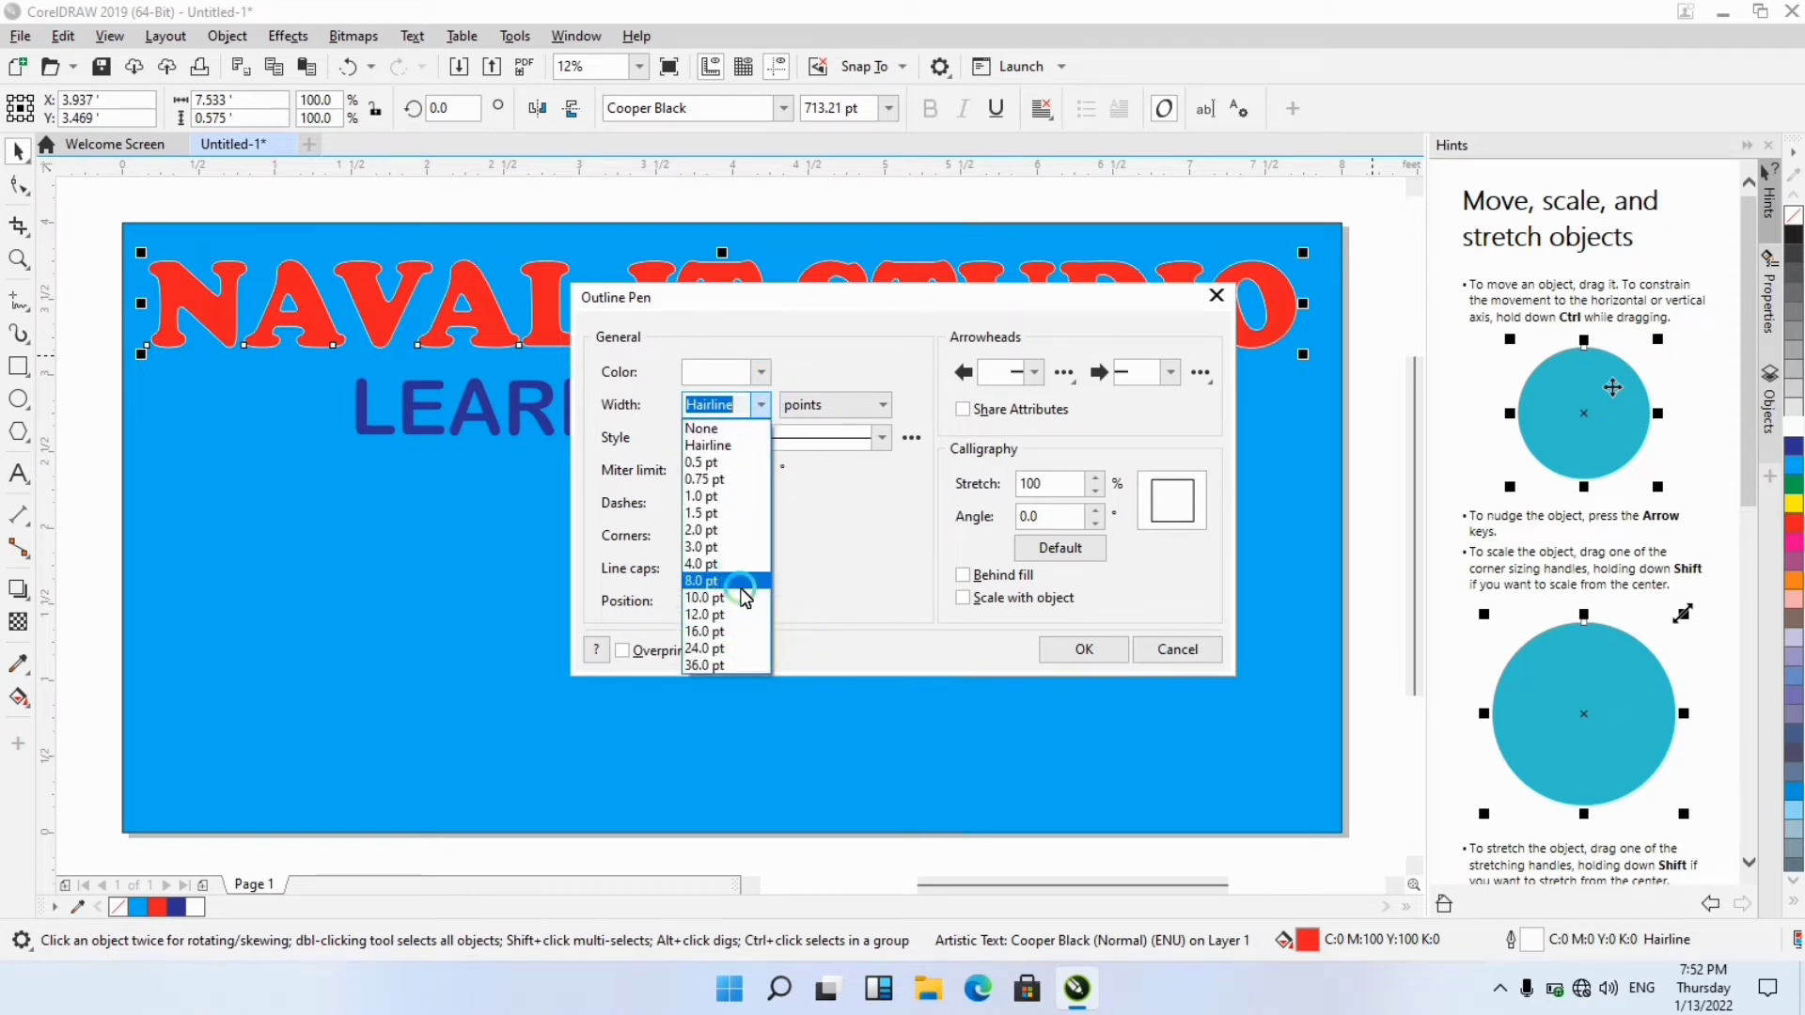
pyautogui.click(742, 593)
pyautogui.click(1084, 649)
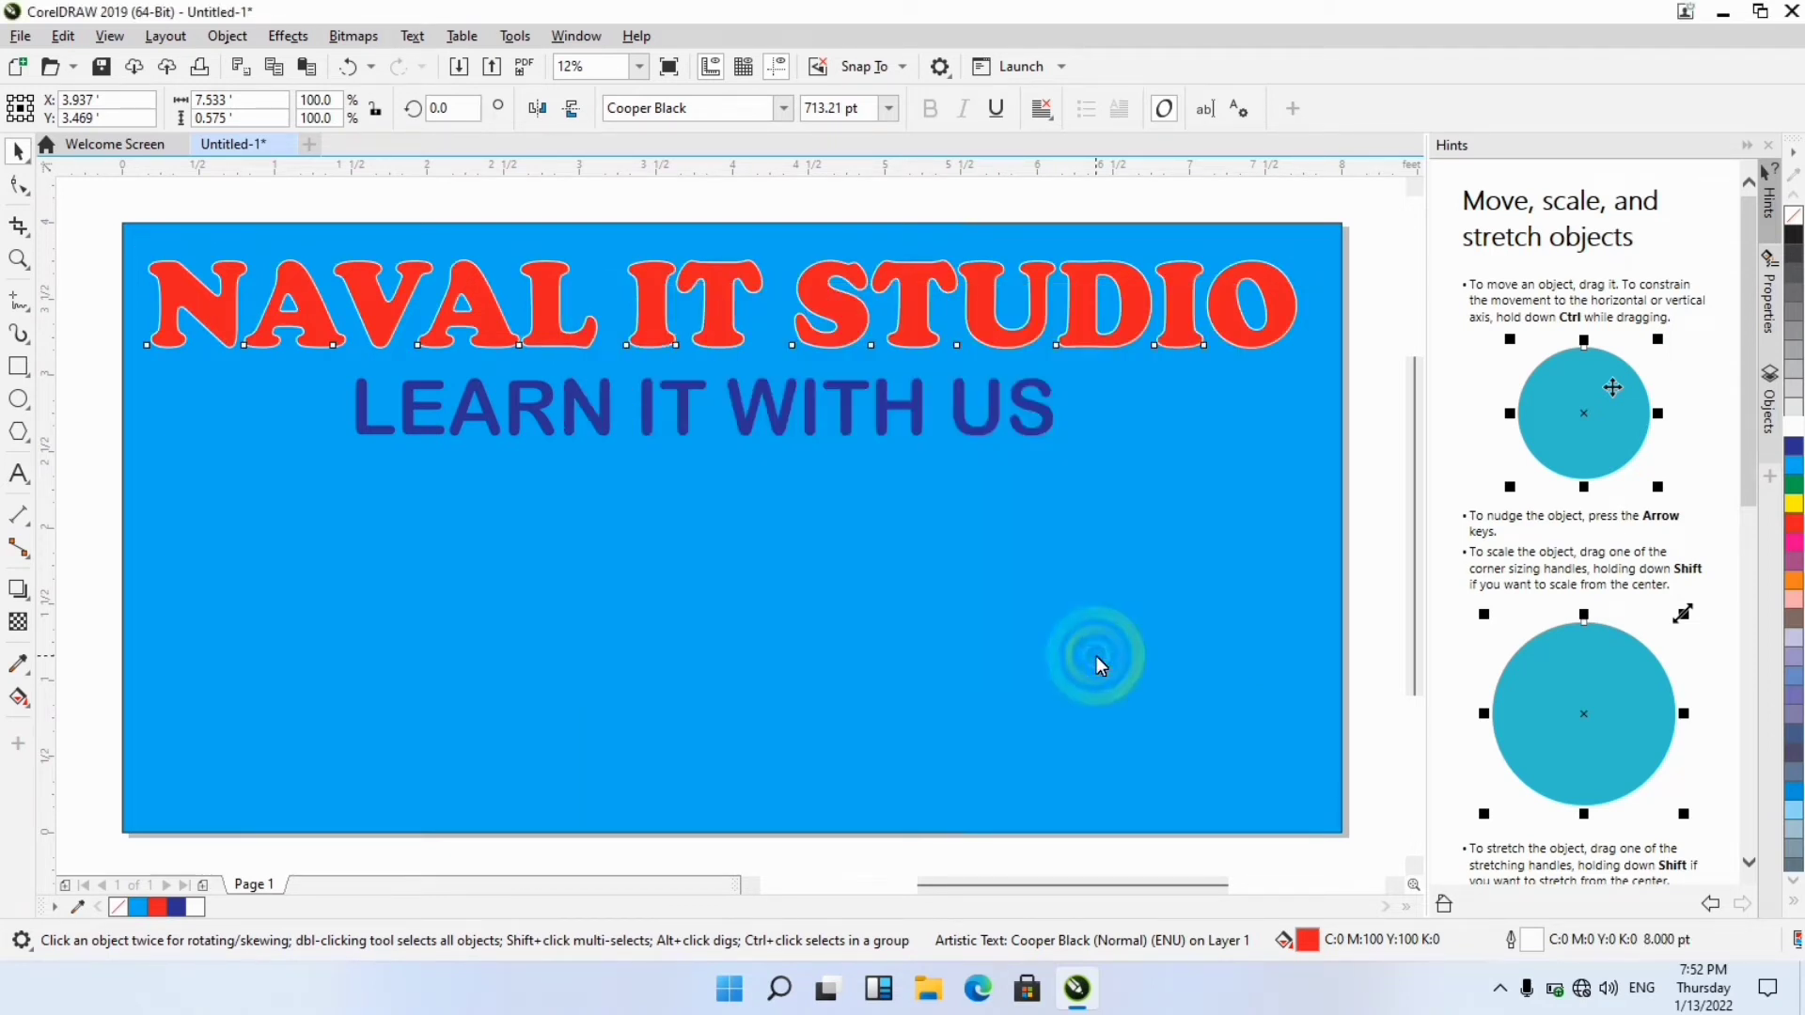
# Try a 36 pt outline width on the headline and undo all its outline changes.
pyautogui.press('F12')
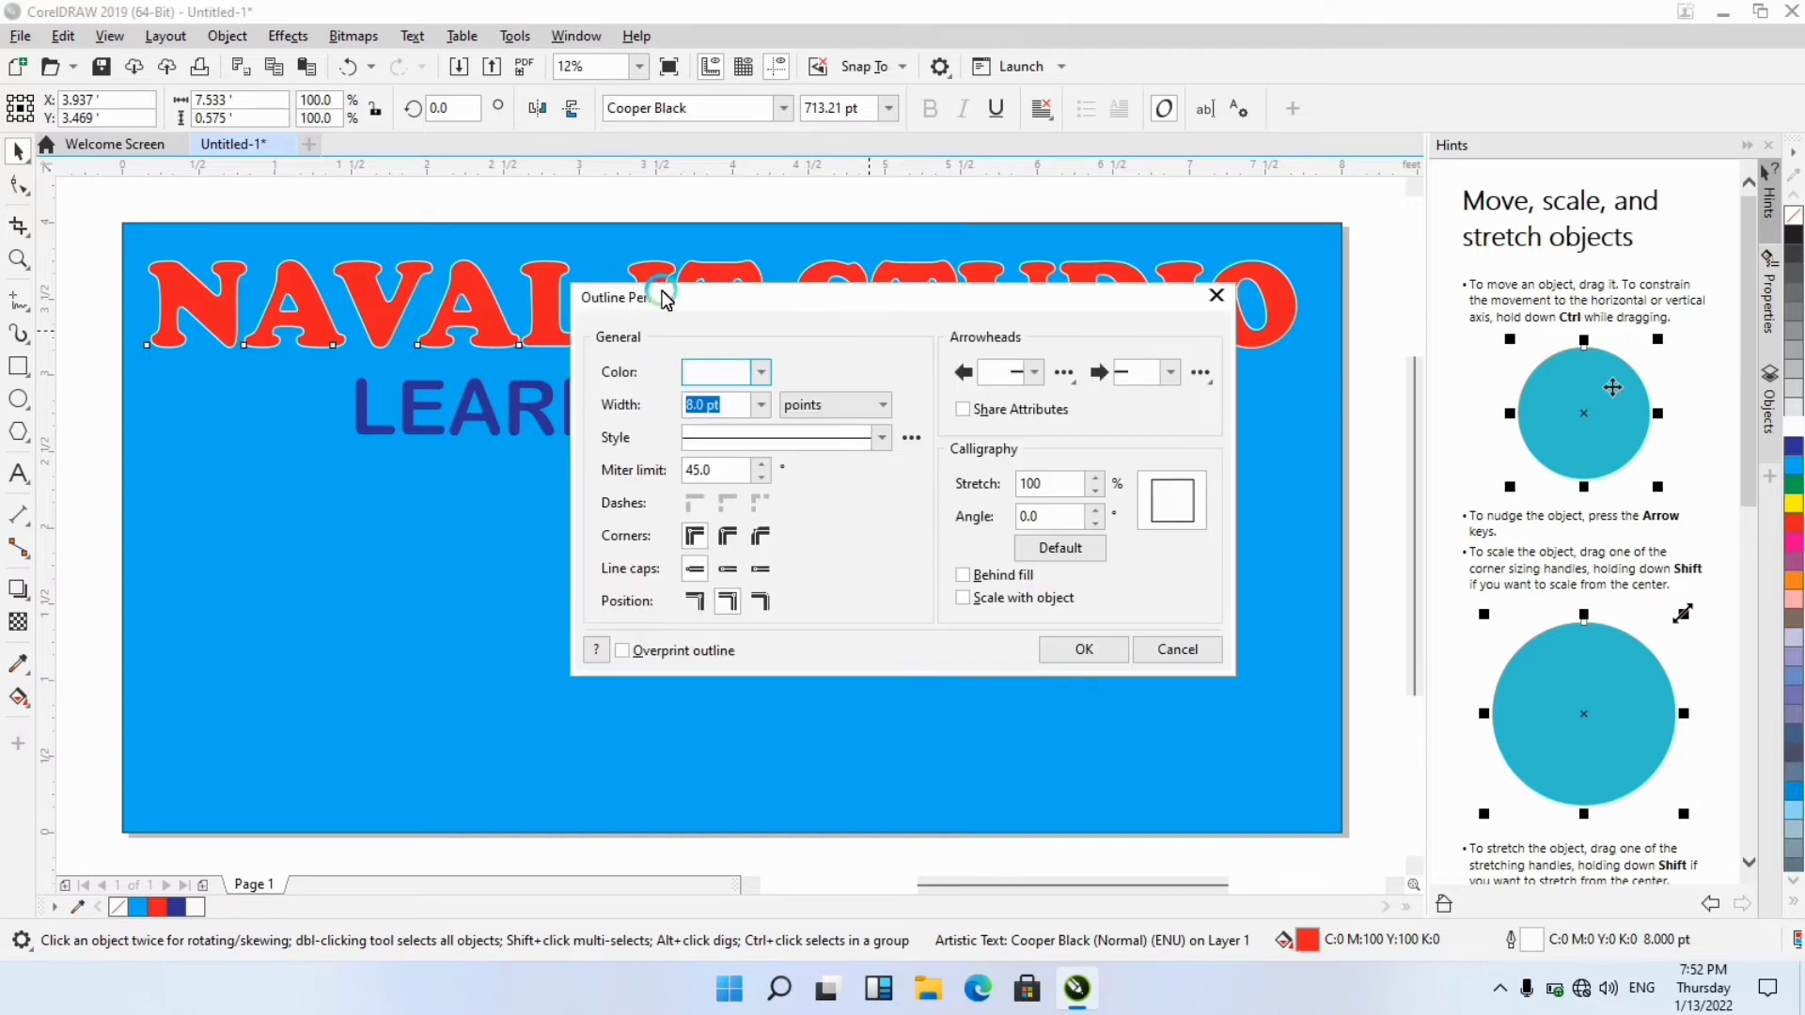
pyautogui.click(762, 406)
pyautogui.click(756, 649)
pyautogui.click(755, 665)
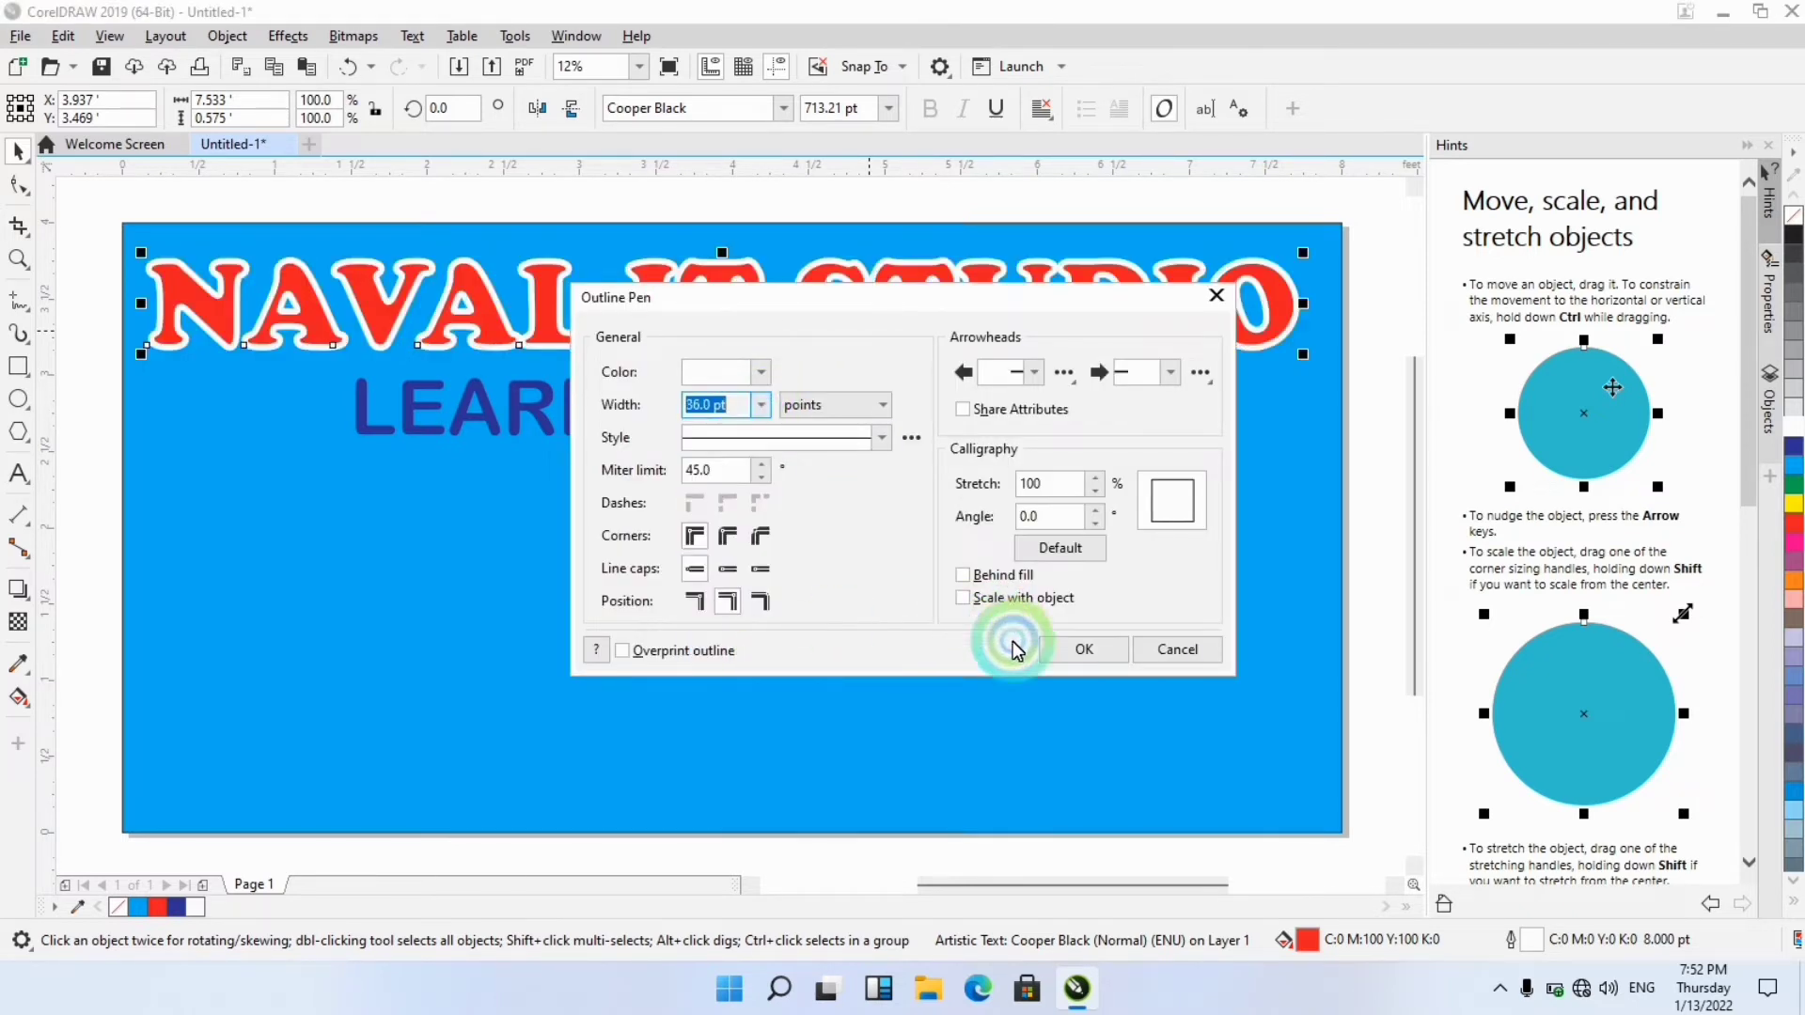
pyautogui.click(1065, 658)
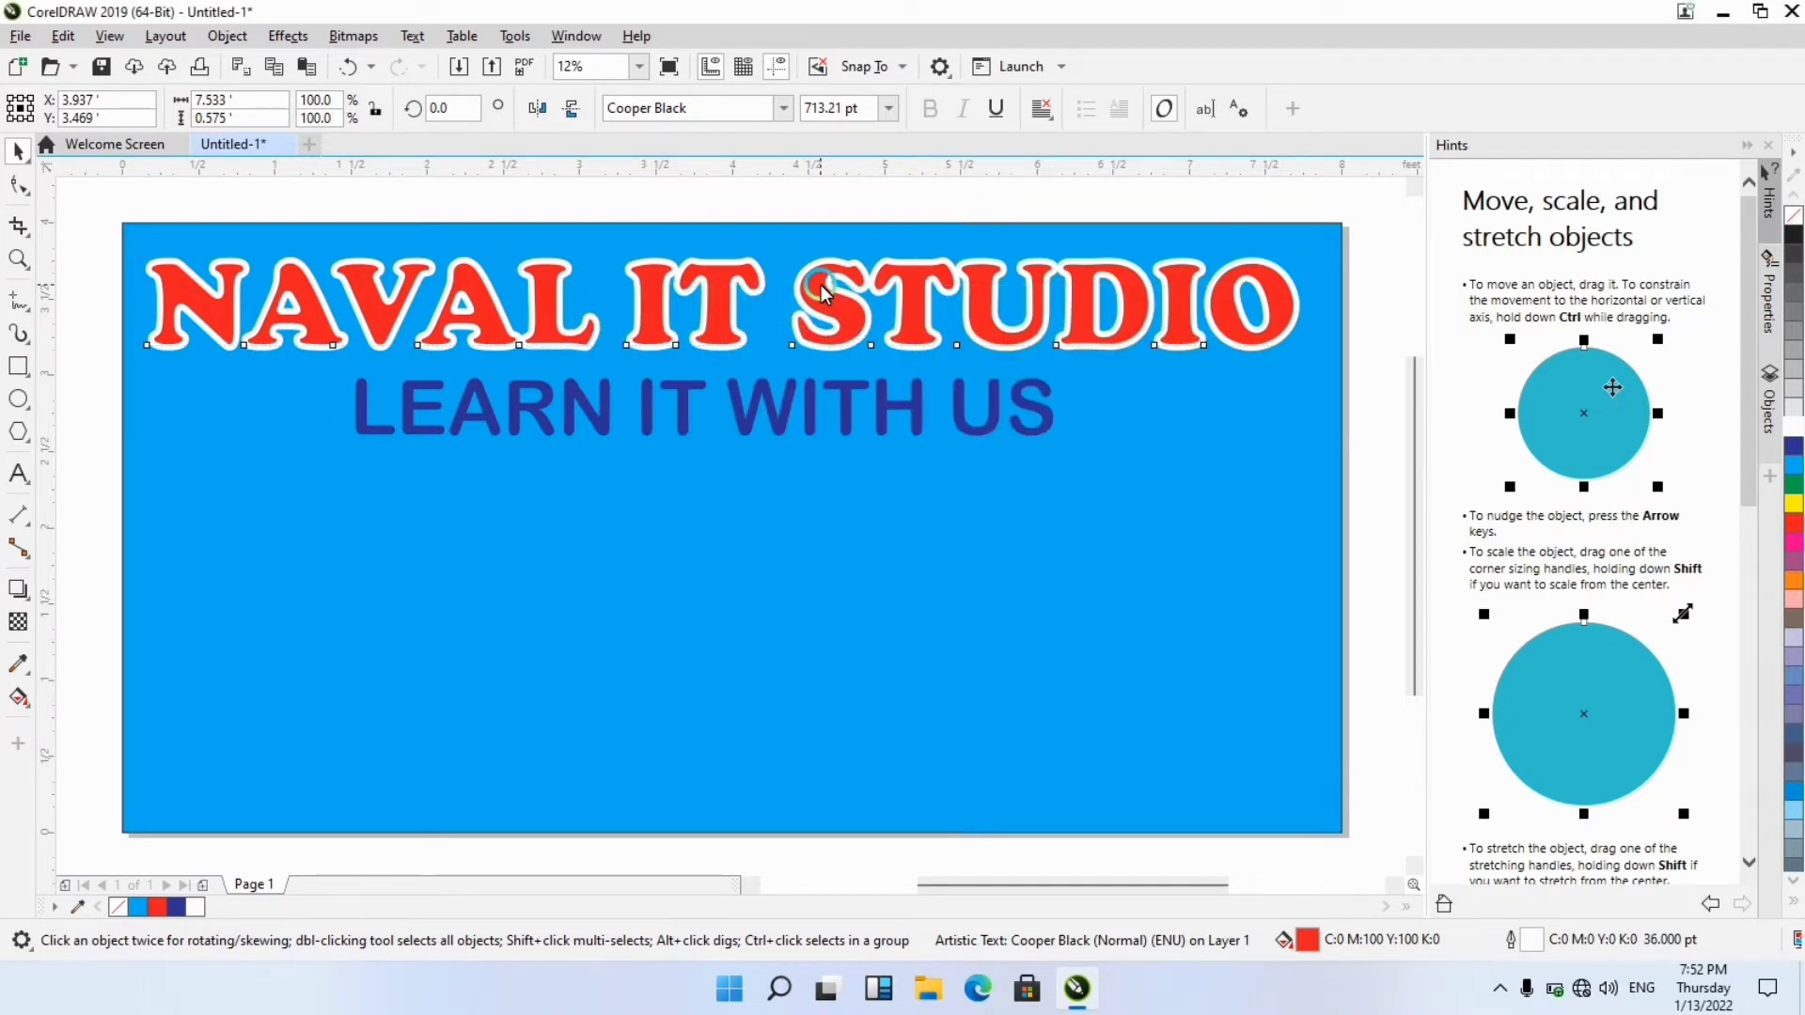
pyautogui.hotkey('ctrl', 'z')
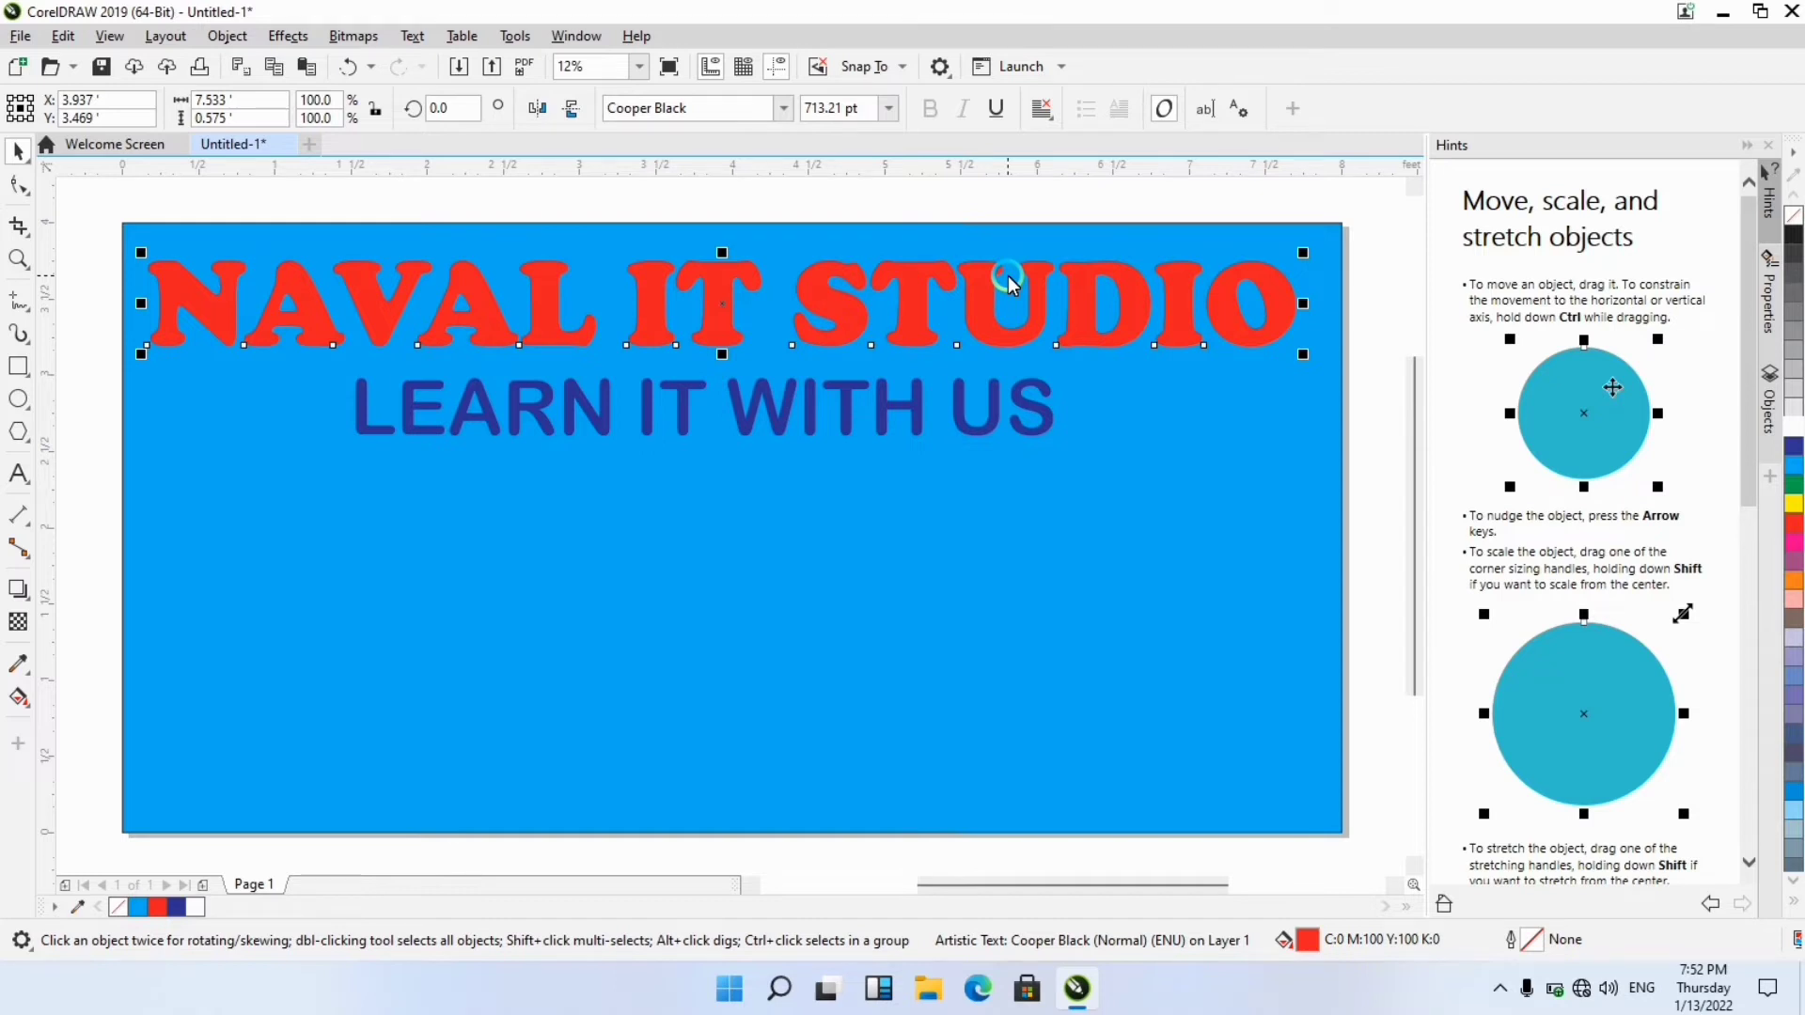
# Give the selected copy of the "NAVAL IT STUDIO" headline a white fill and a white outline 36 pt wide.
pyautogui.click(1790, 428)
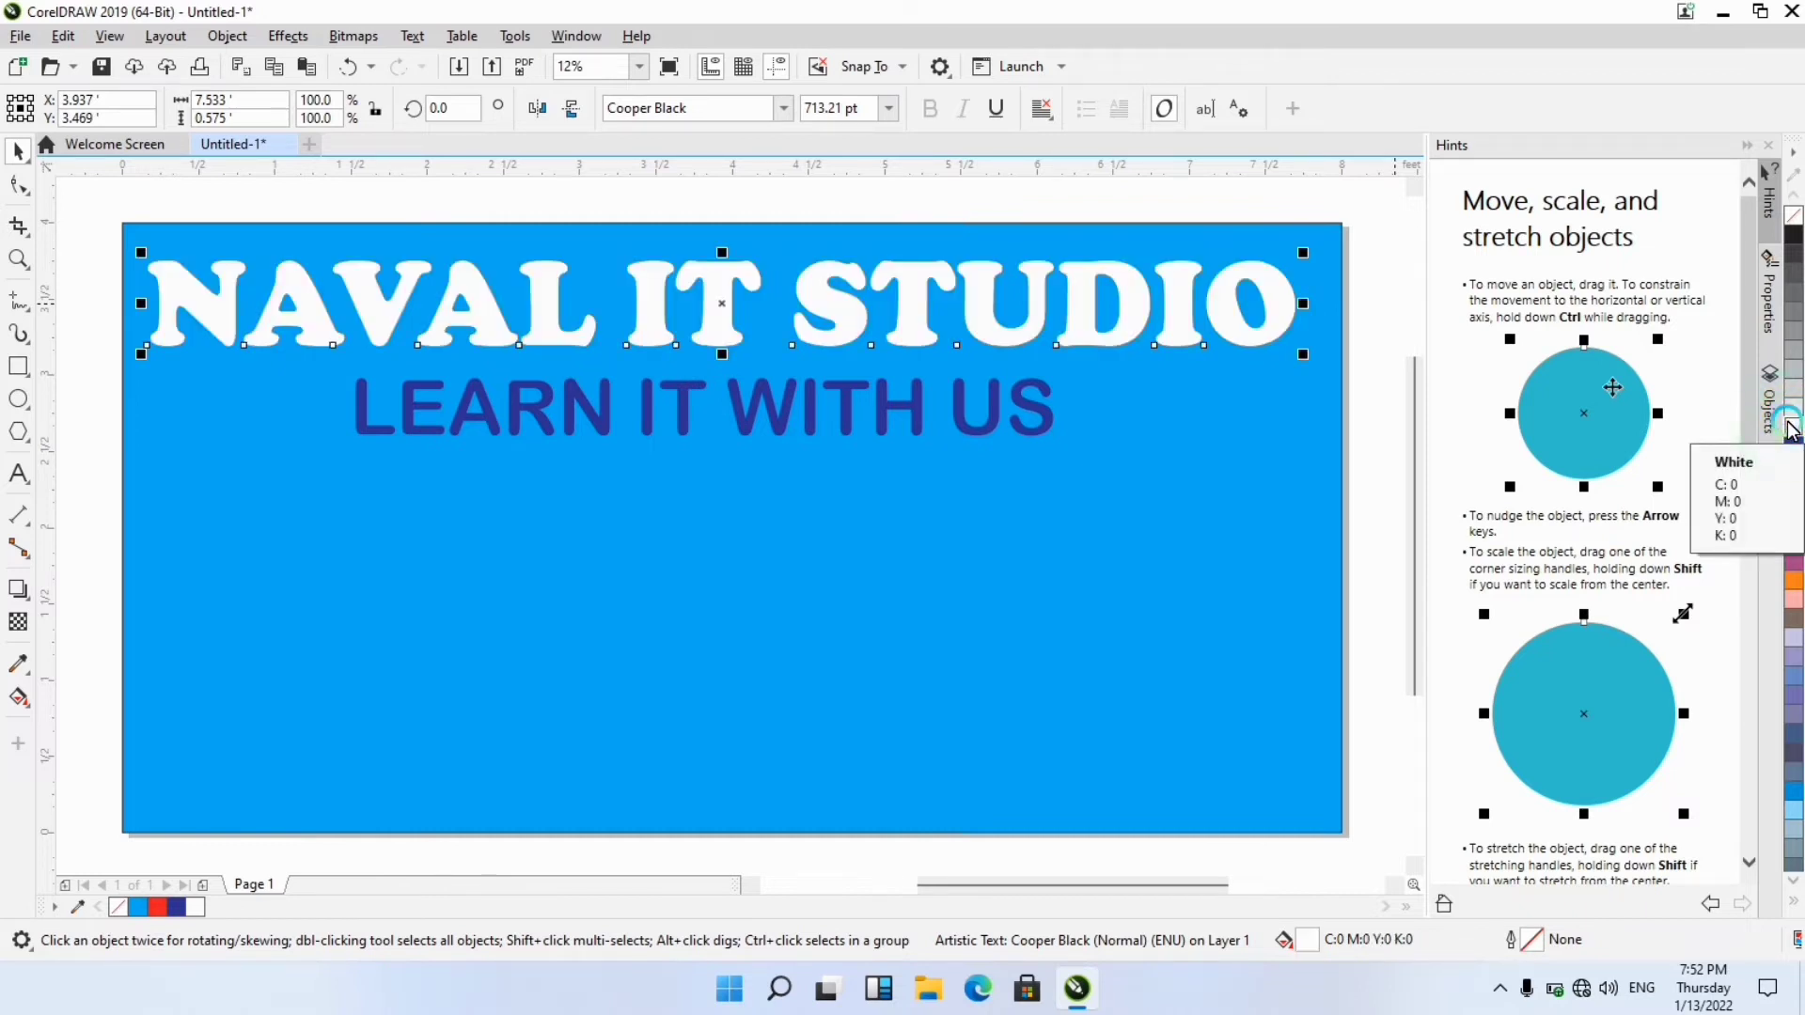
pyautogui.rightClick(1791, 428)
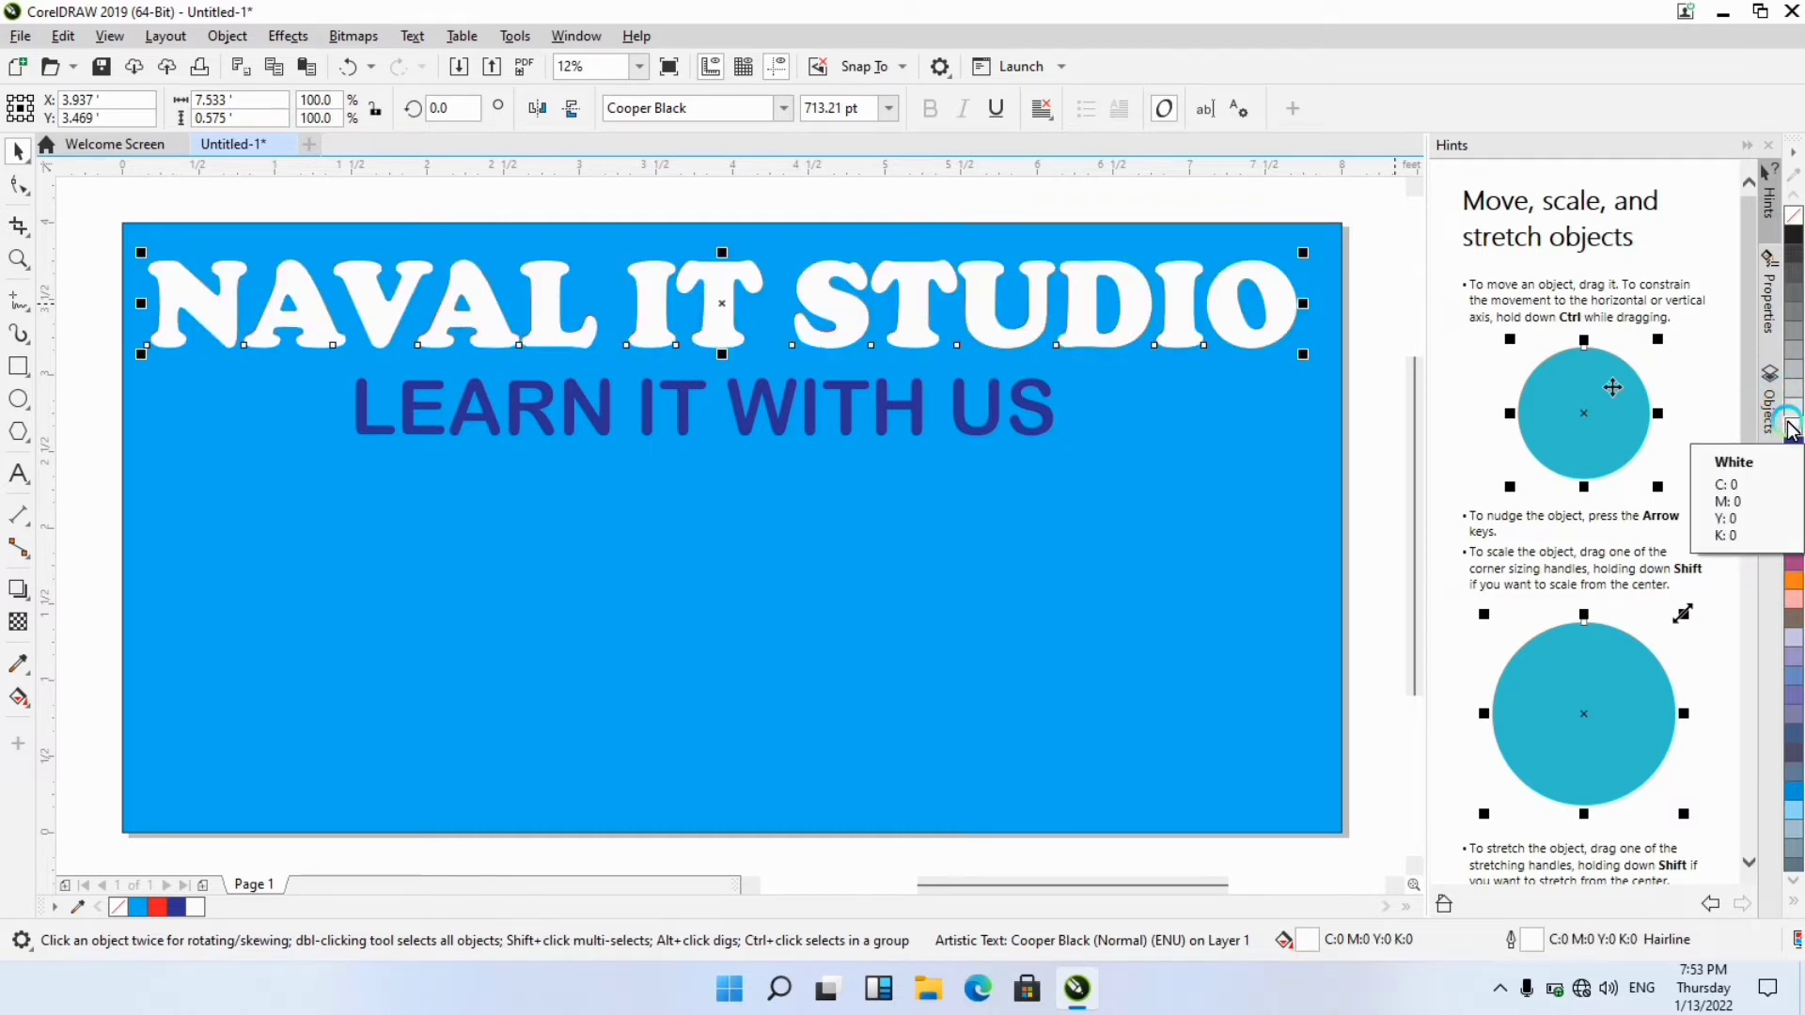
pyautogui.press('F12')
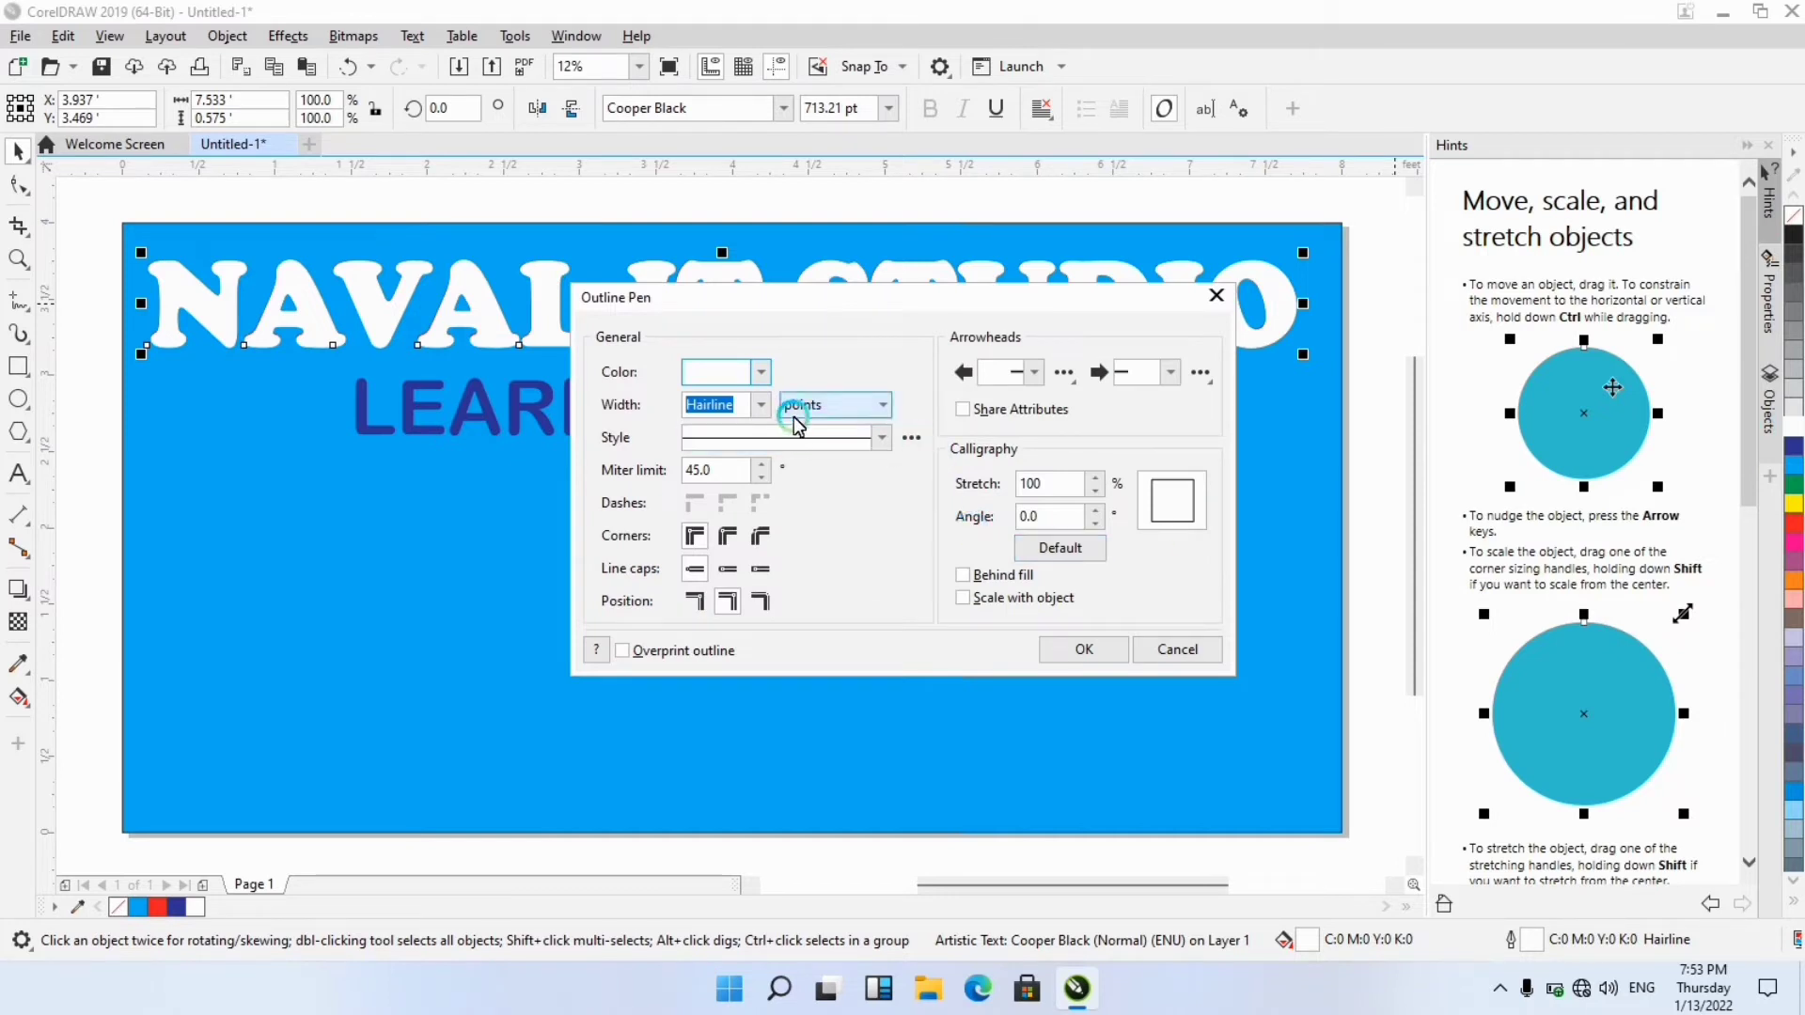
pyautogui.click(761, 404)
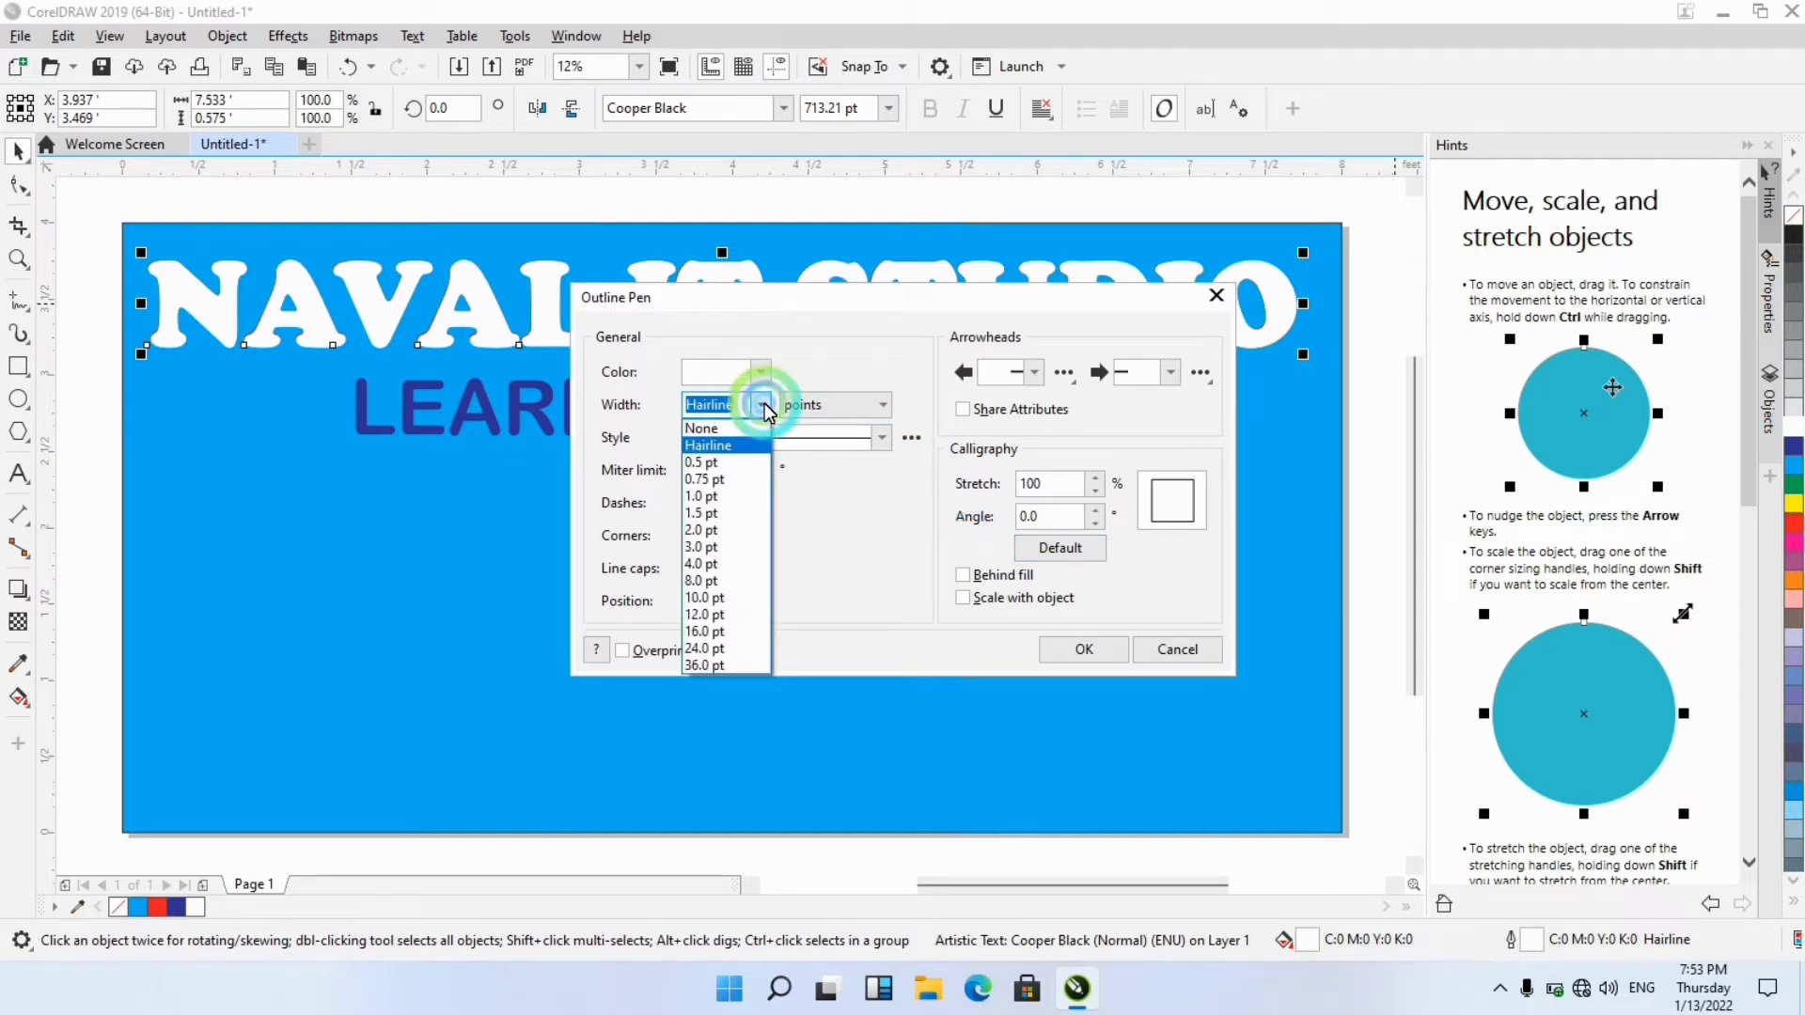
pyautogui.click(734, 664)
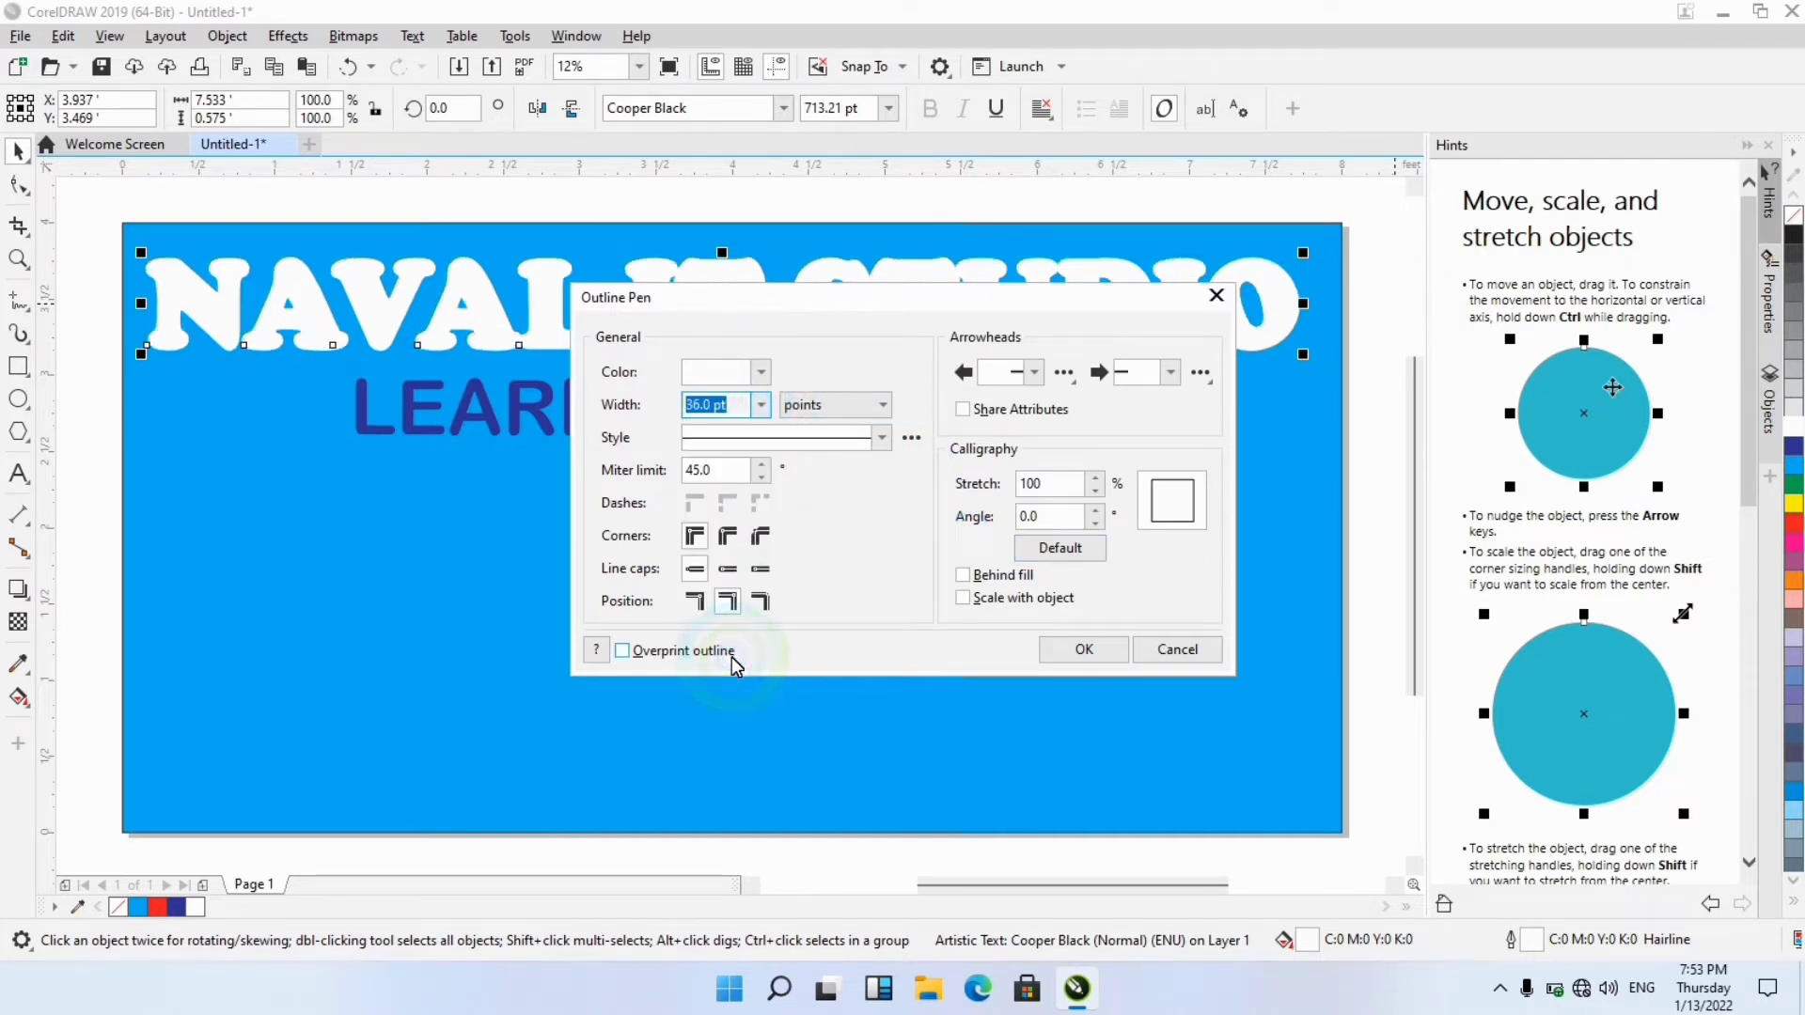
pyautogui.click(1084, 648)
# Undo a trial downward move of the white headline copy and send the copy behind the red headline.
pyautogui.click(1132, 278)
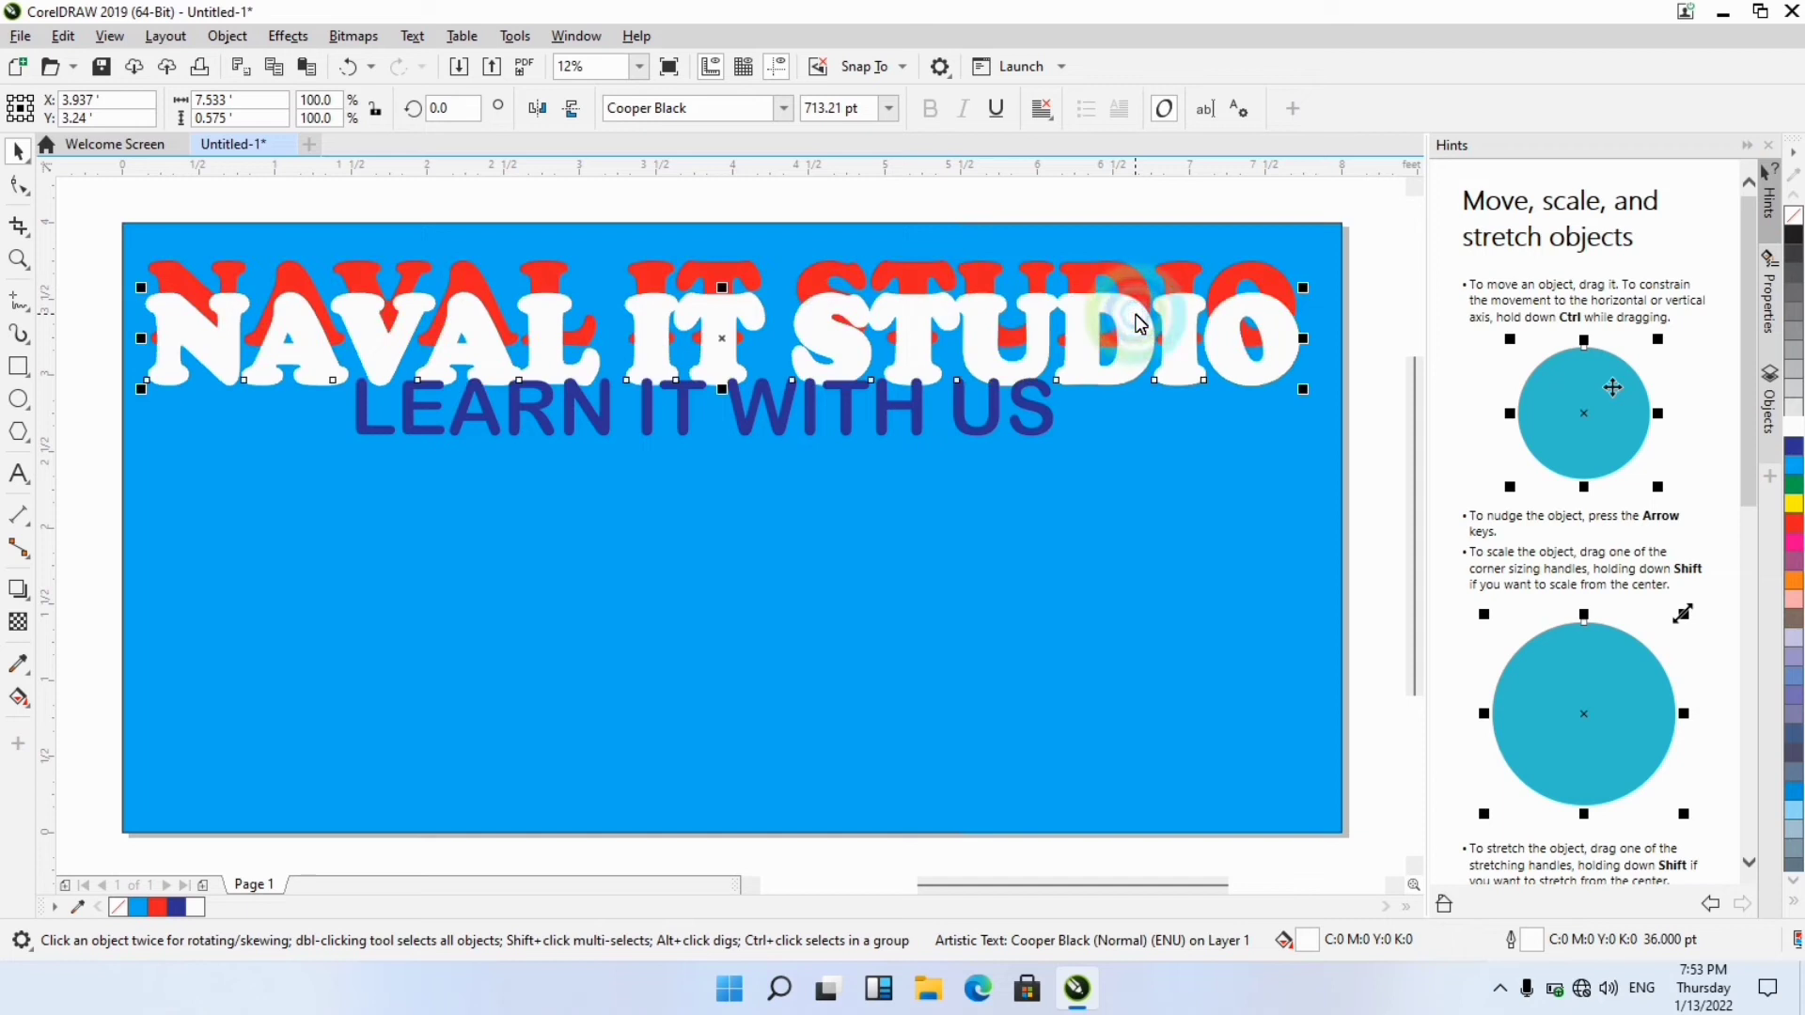
pyautogui.hotkey('ctrl', 'z')
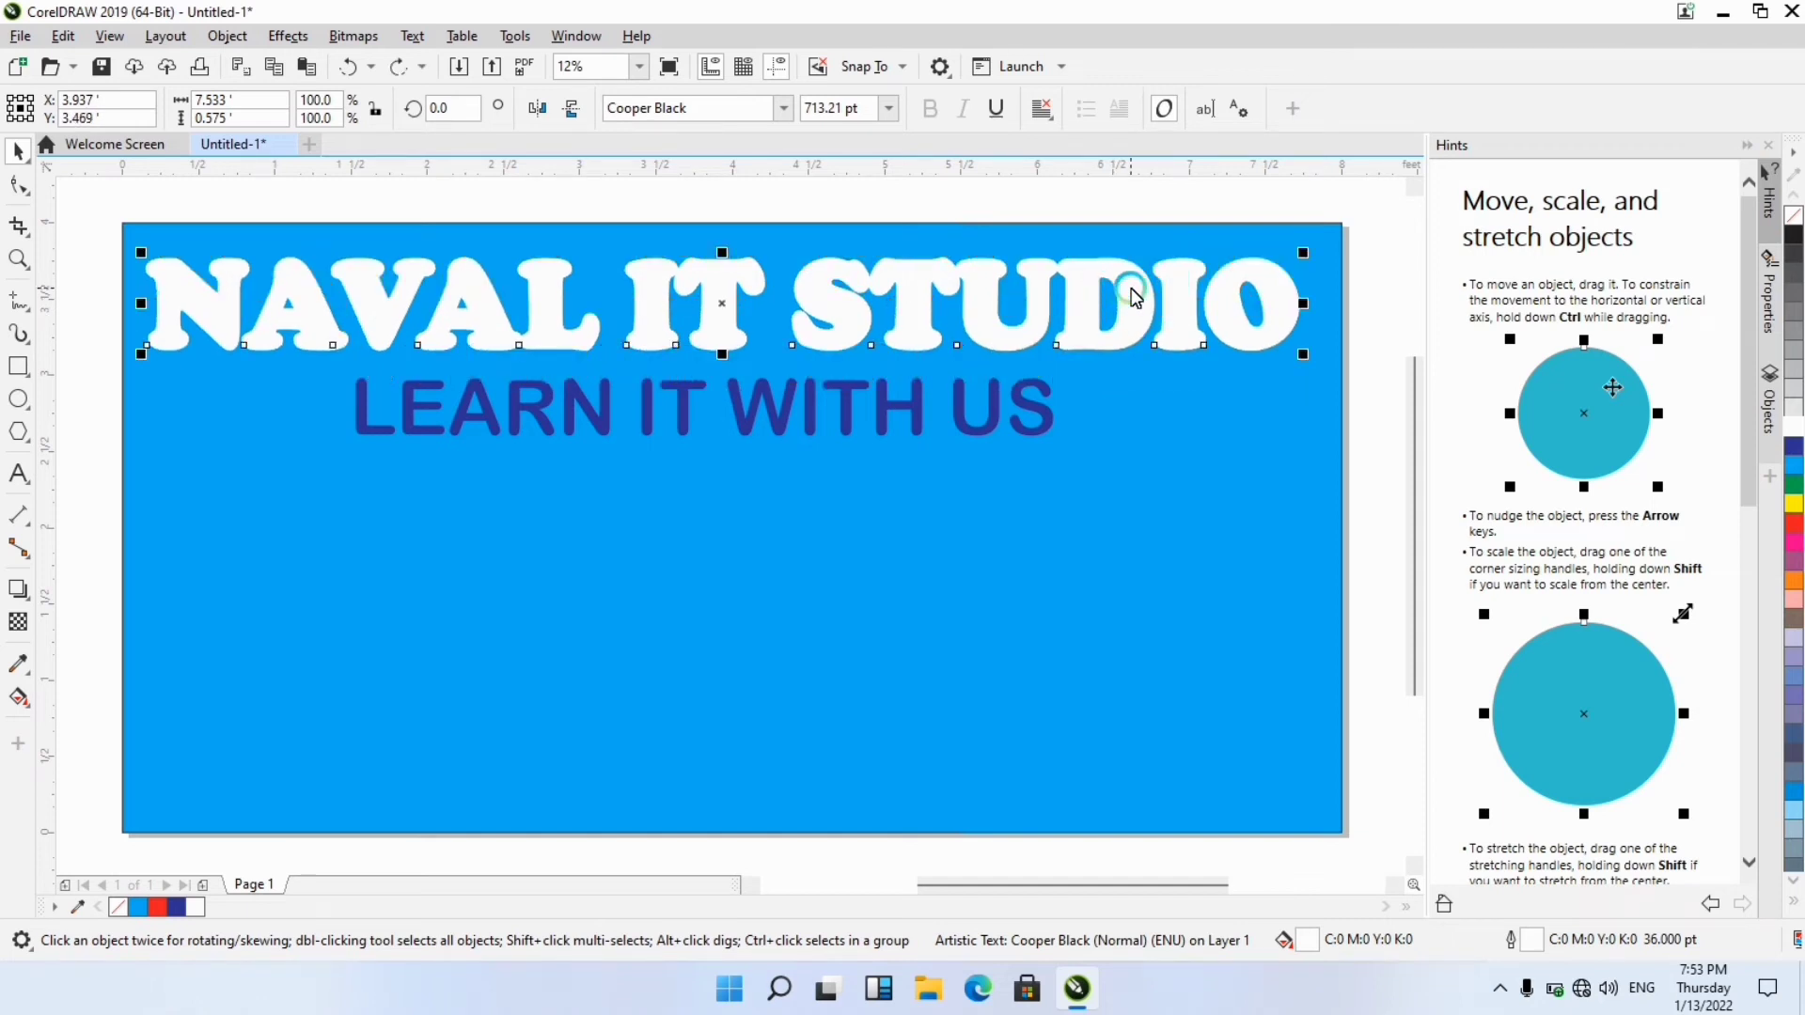
pyautogui.hotkey('ctrl', 'shift', 'z')
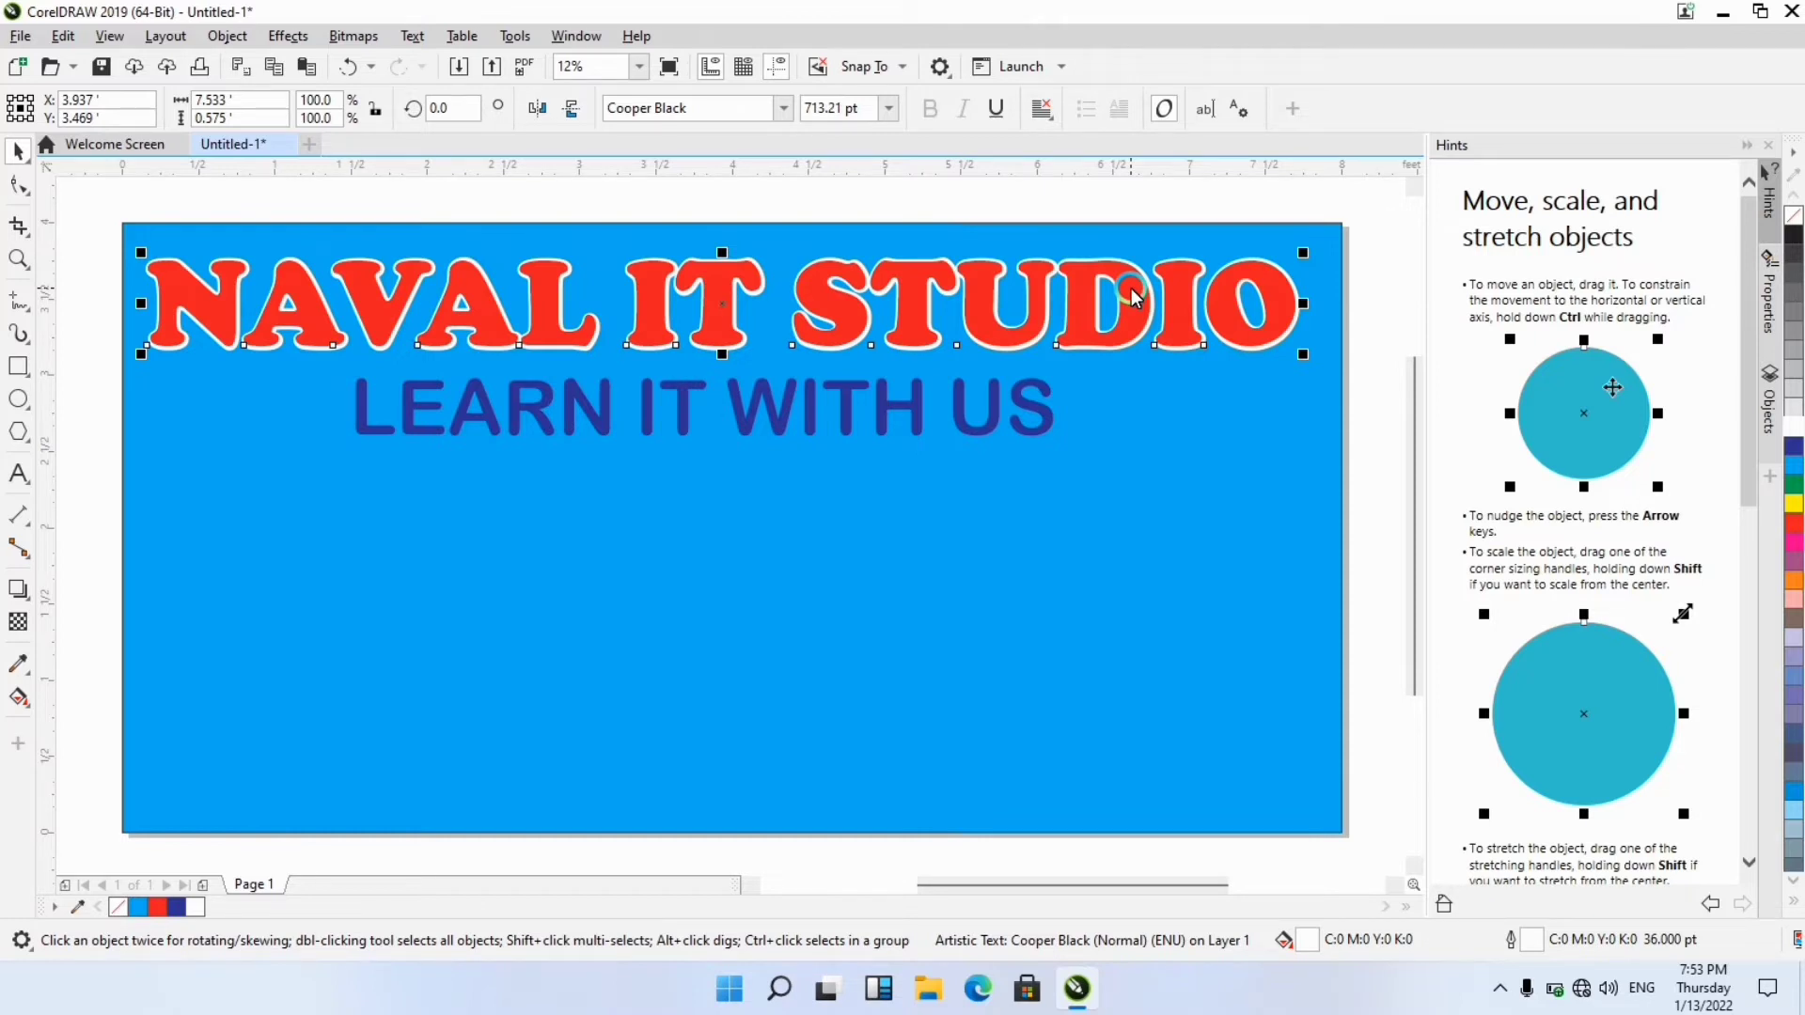
# Set the outline width of the white headline copy to 60 pt.
pyautogui.press('F12')
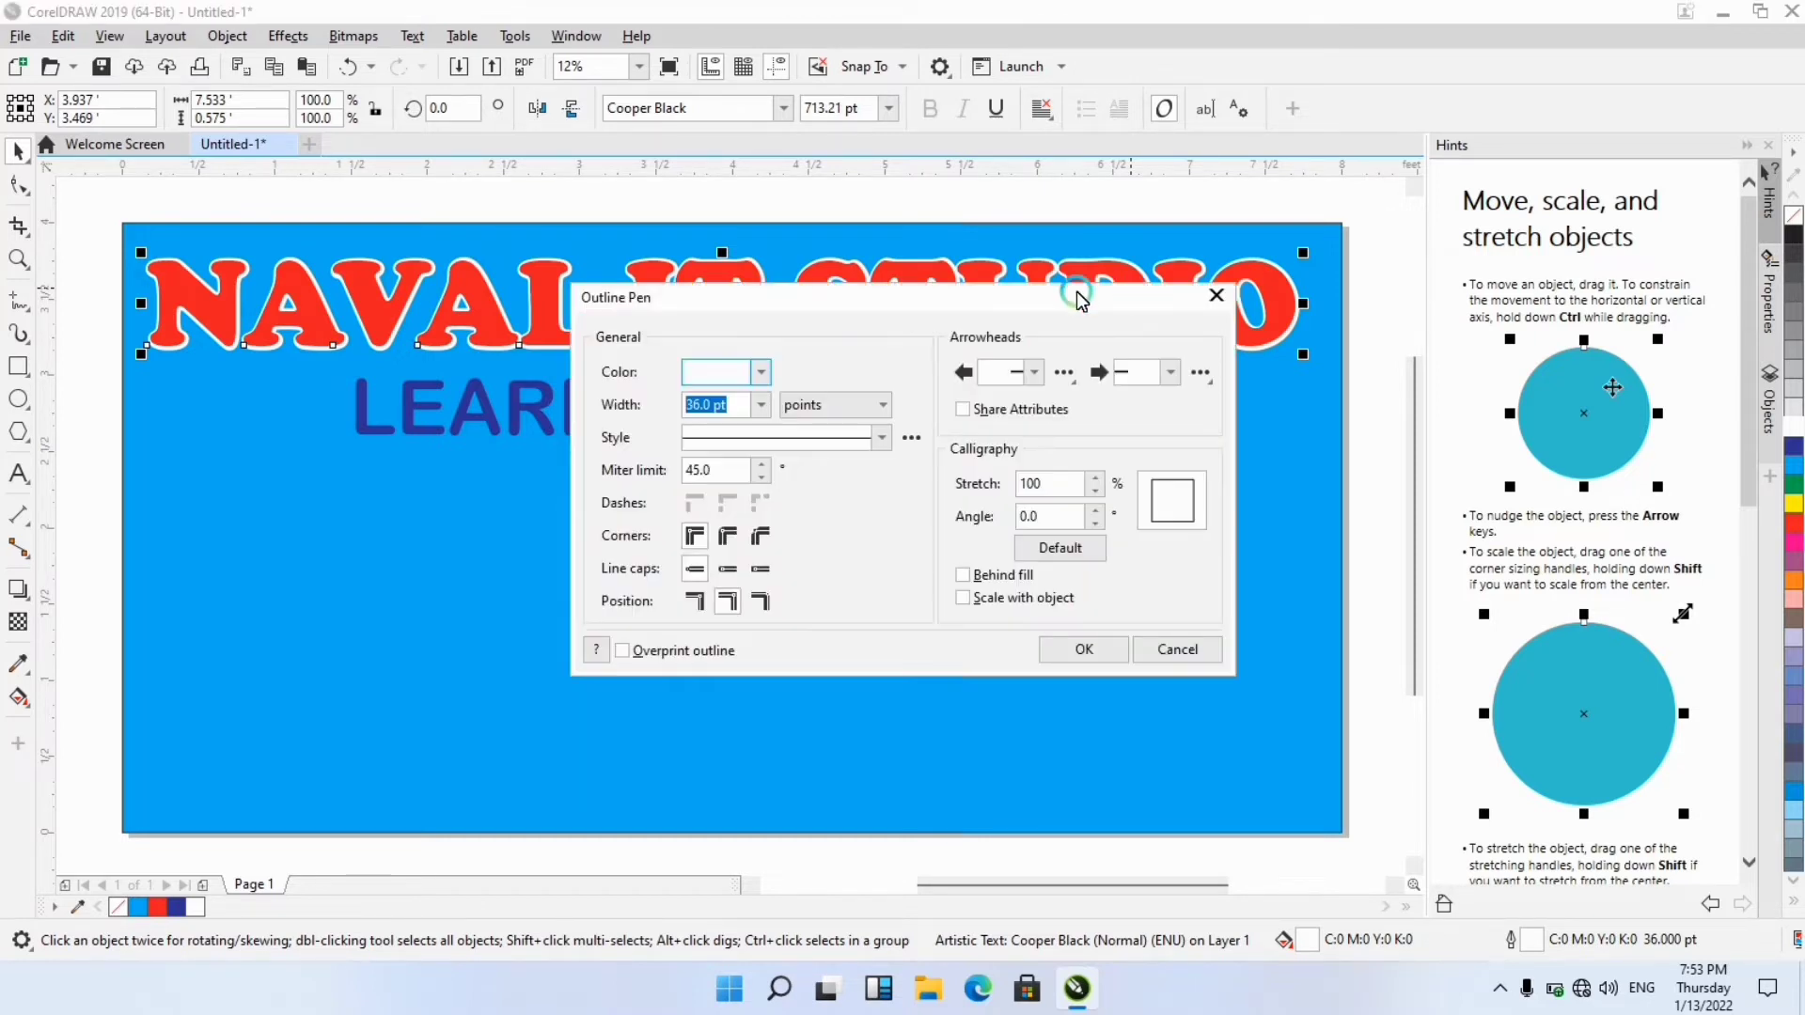
pyautogui.moveTo(736, 411); pyautogui.dragTo(605, 407)
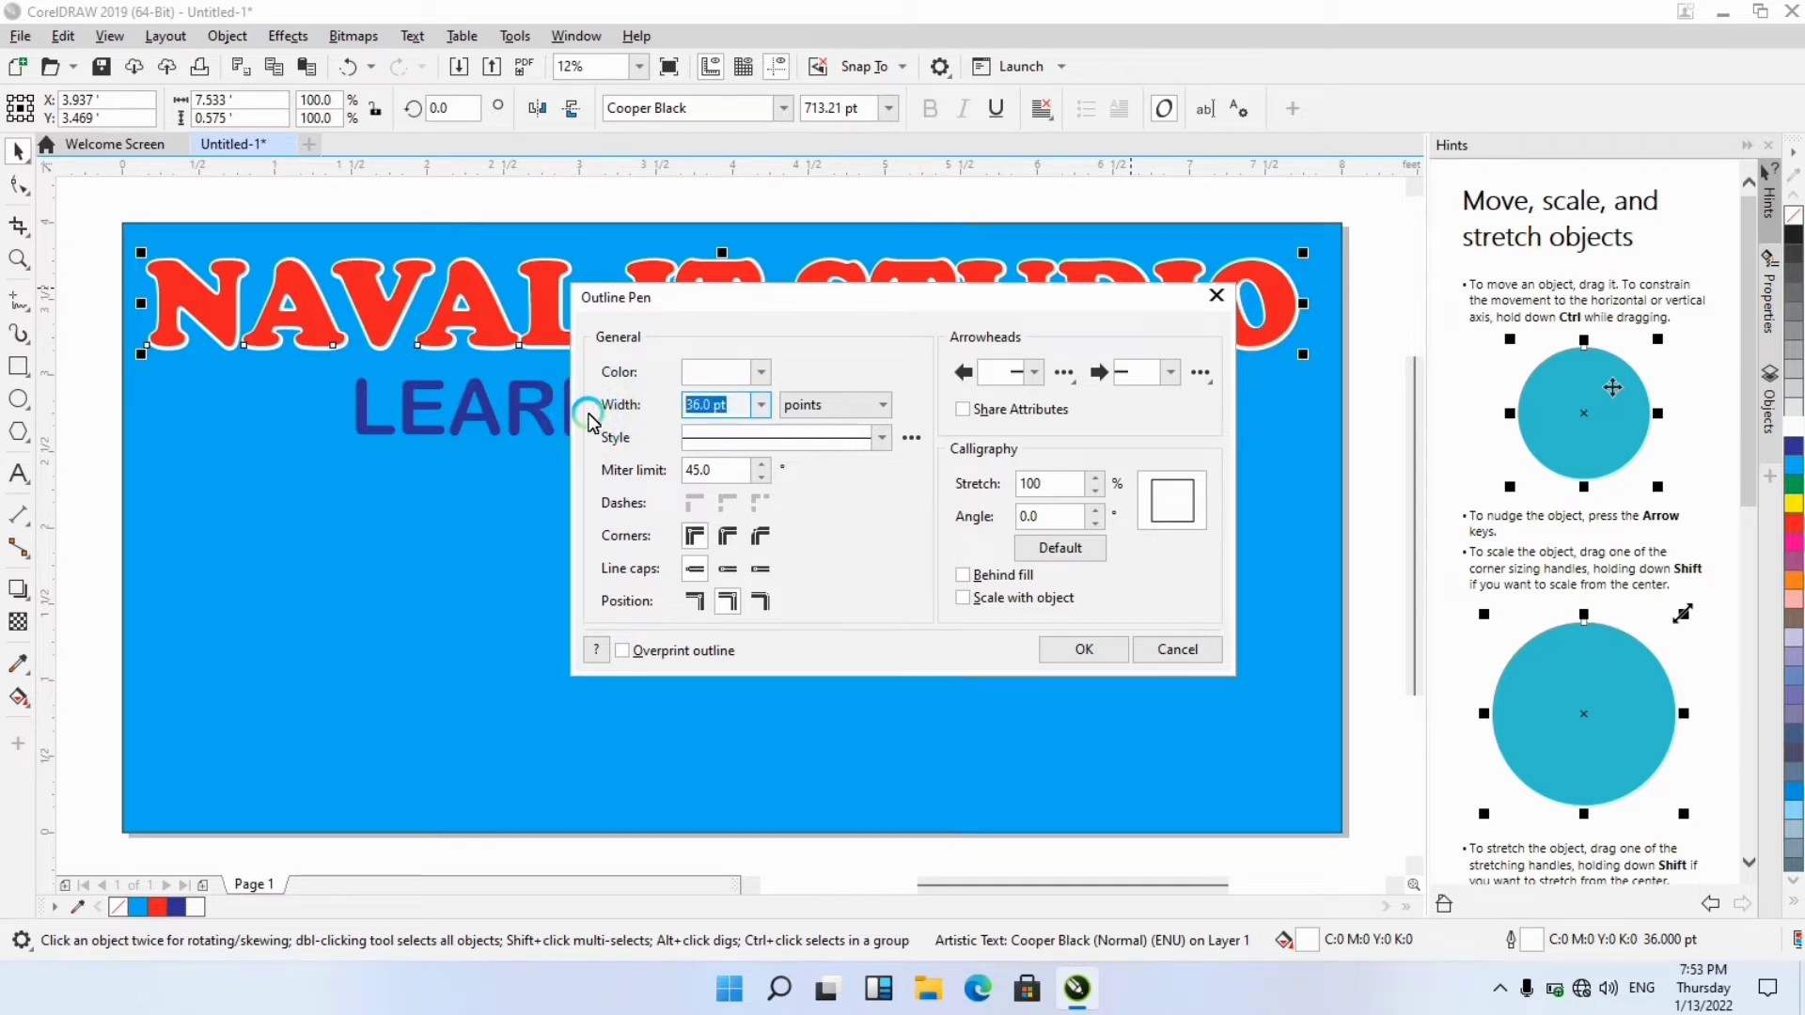
pyautogui.write('60')
pyautogui.click(1081, 651)
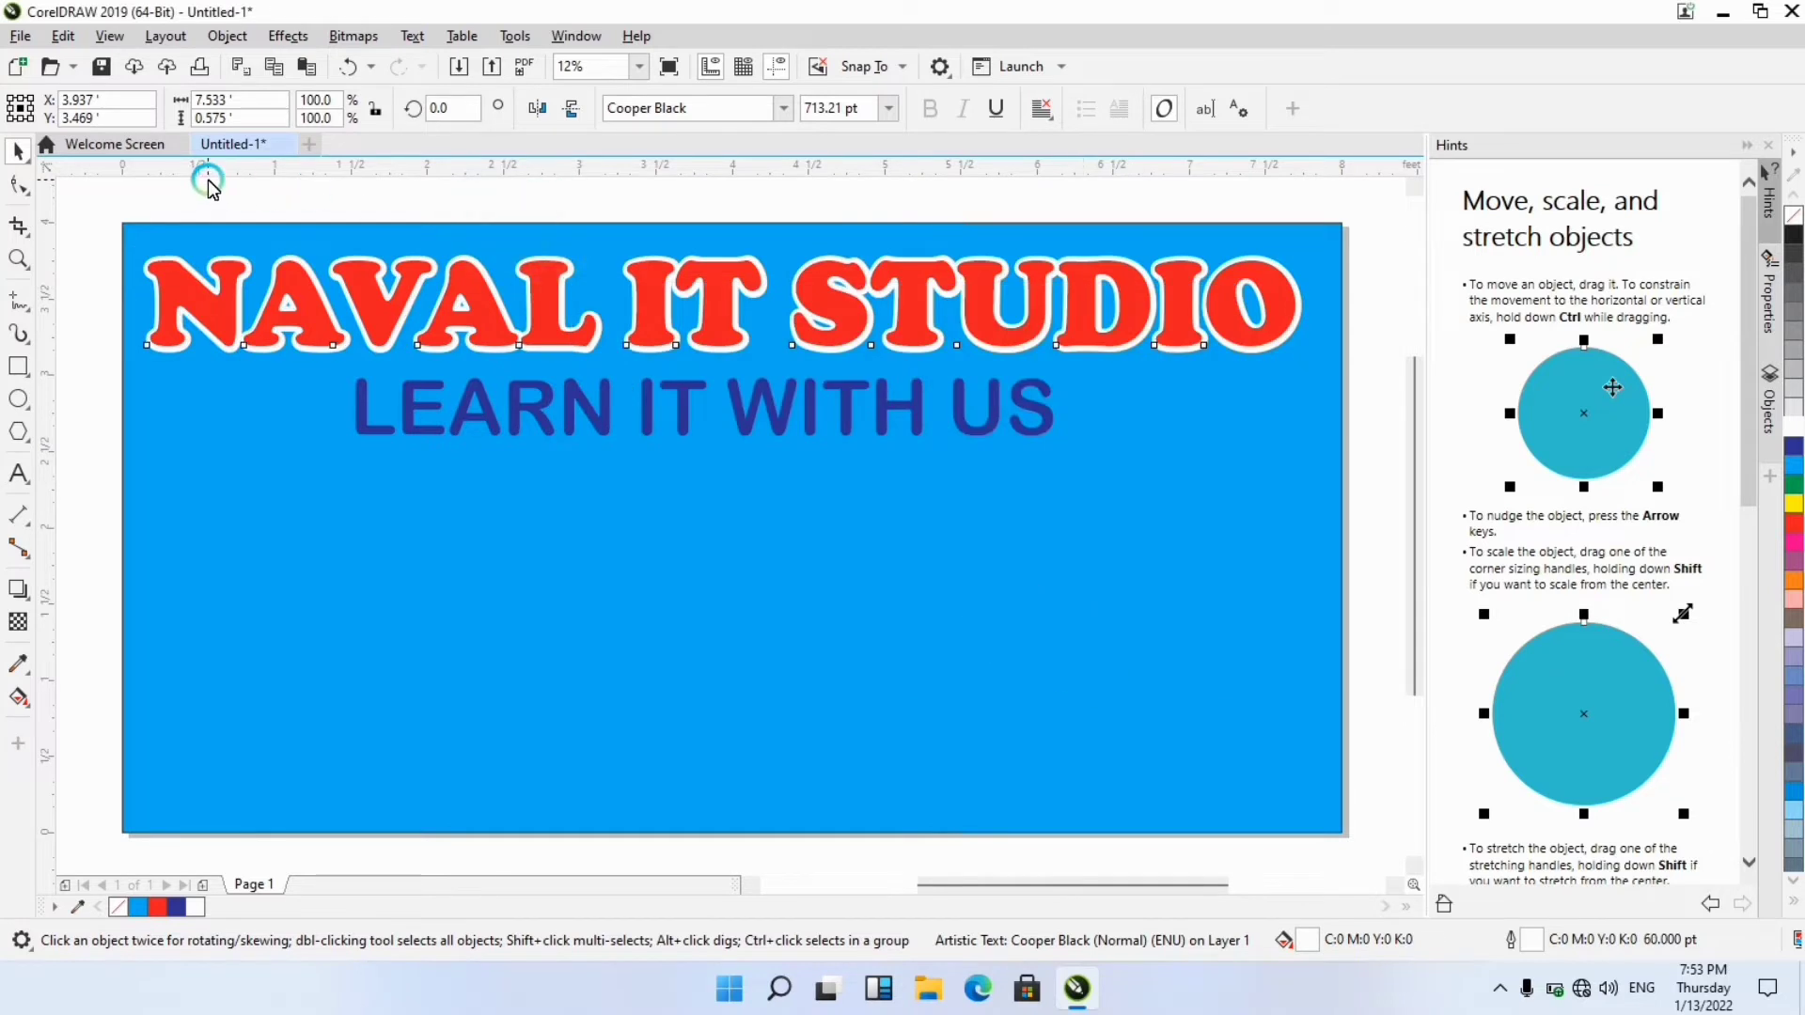
pyautogui.click(208, 181)
# Centre the "LEARN IT WITH US" tagline horizontally on the blue background rectangle.
pyautogui.click(537, 341)
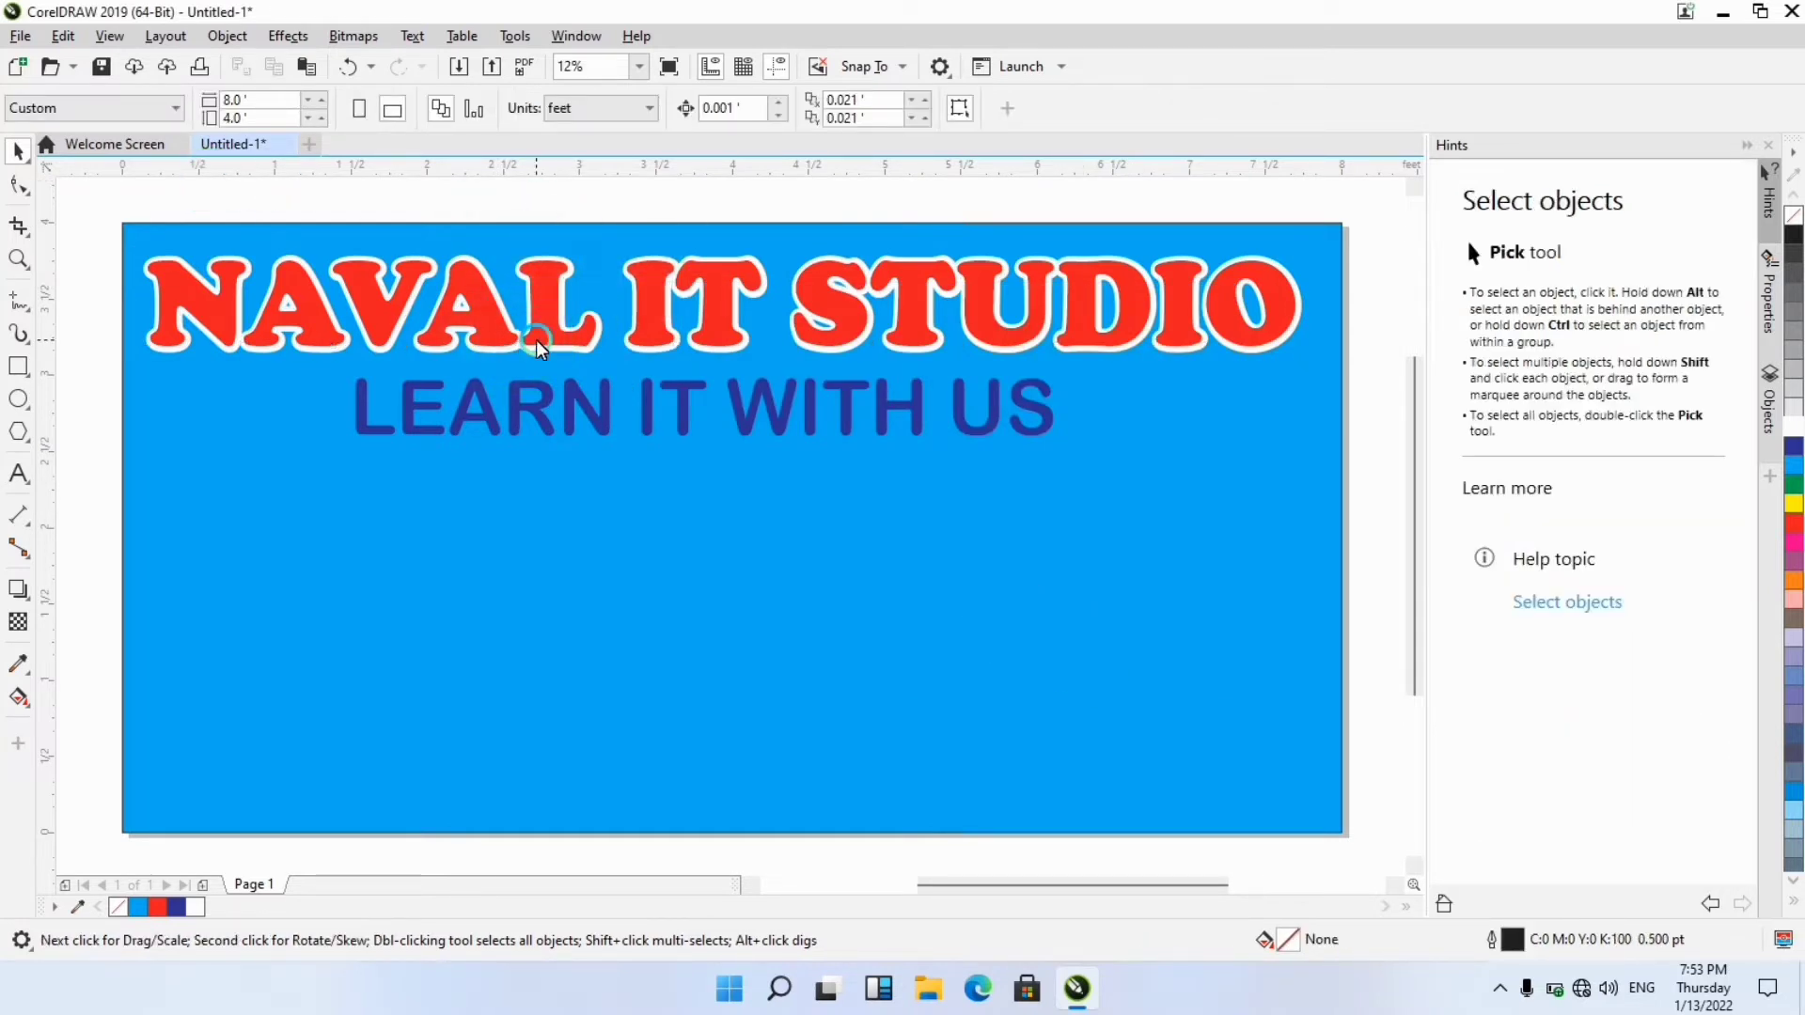
pyautogui.click(551, 404)
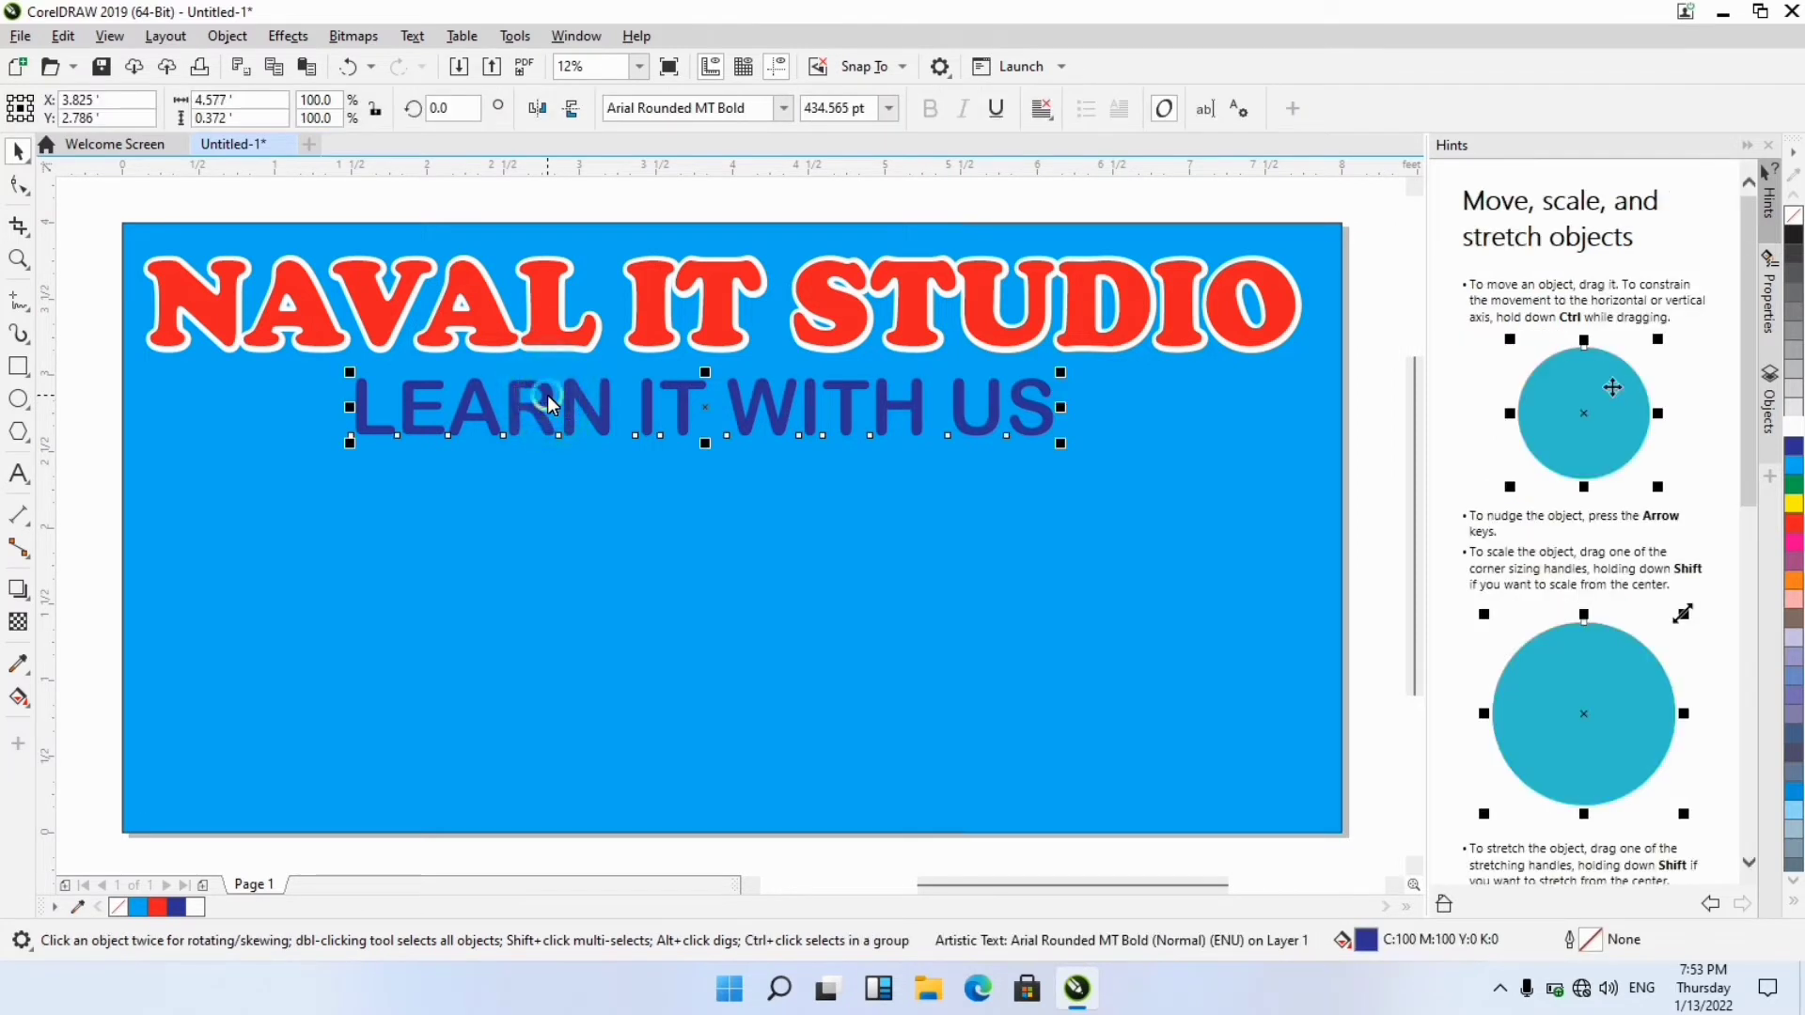
pyautogui.keyDown('shift'); pyautogui.click(258, 537); pyautogui.keyUp('shift')
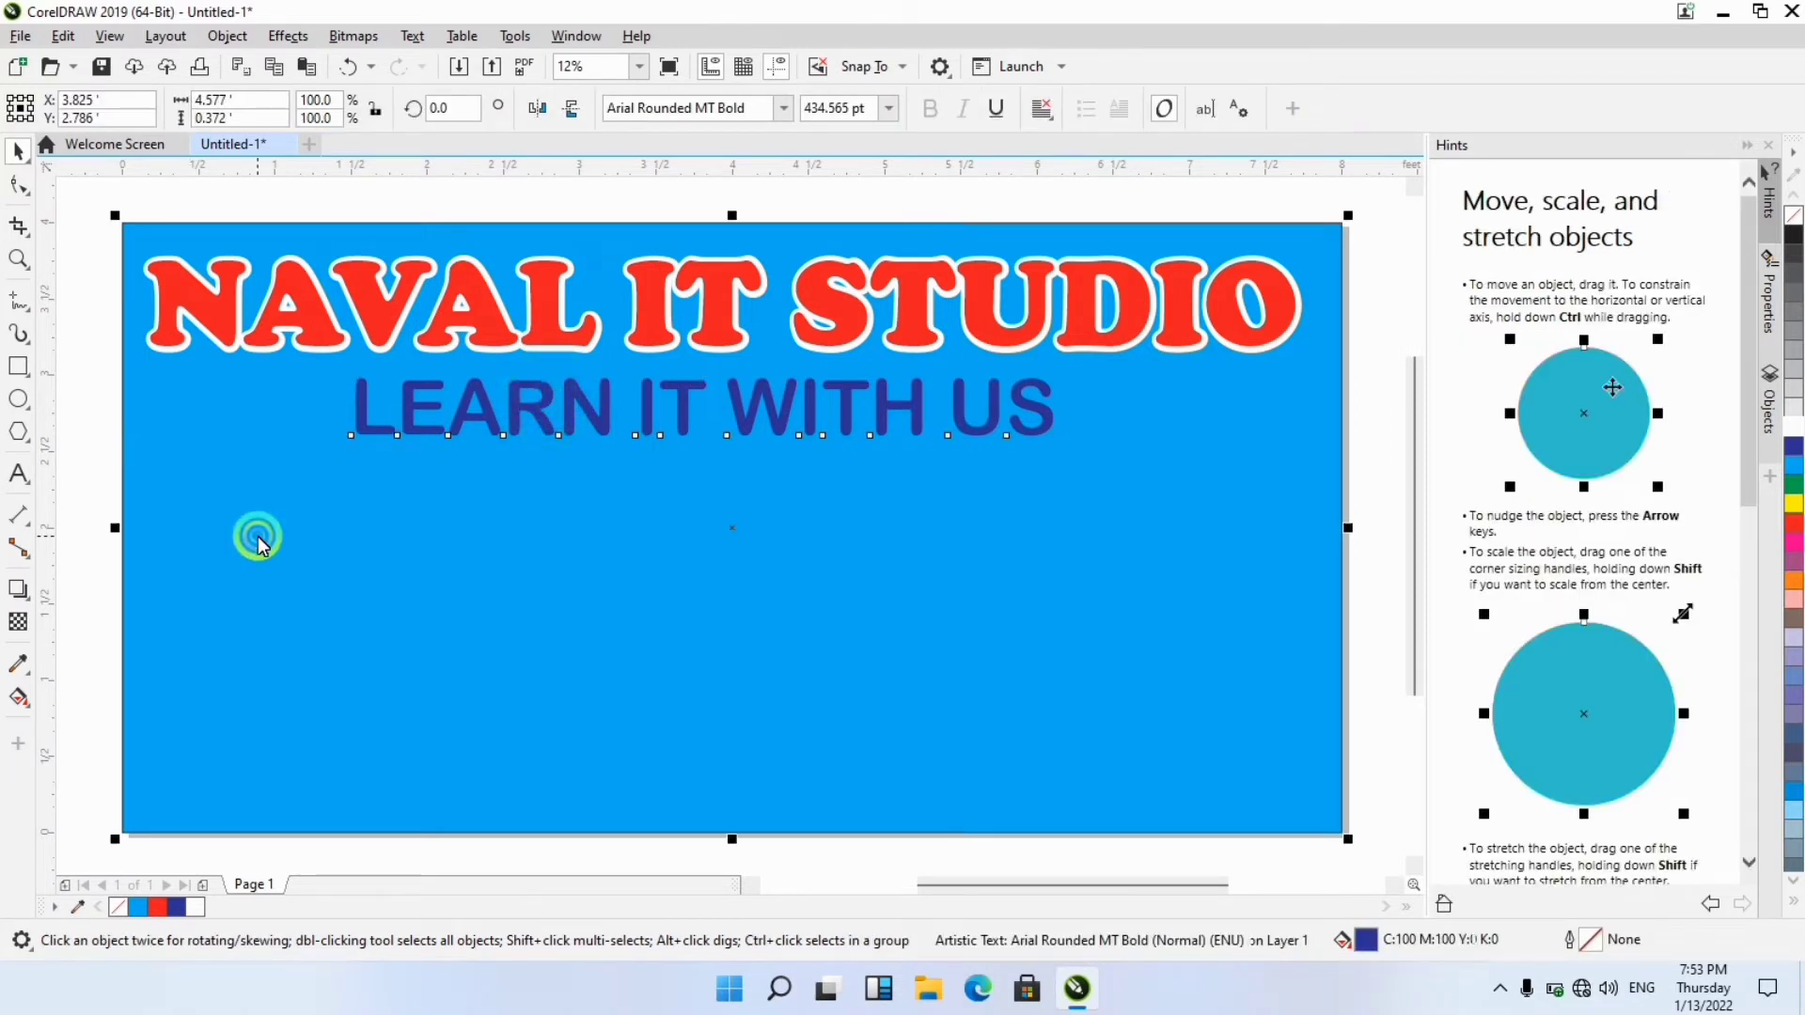
pyautogui.press('c')
pyautogui.click(80, 389)
# Place a copy of the "LEARN IT WITH US" tagline behind the original, with a white fill and white outline.
pyautogui.click(564, 407)
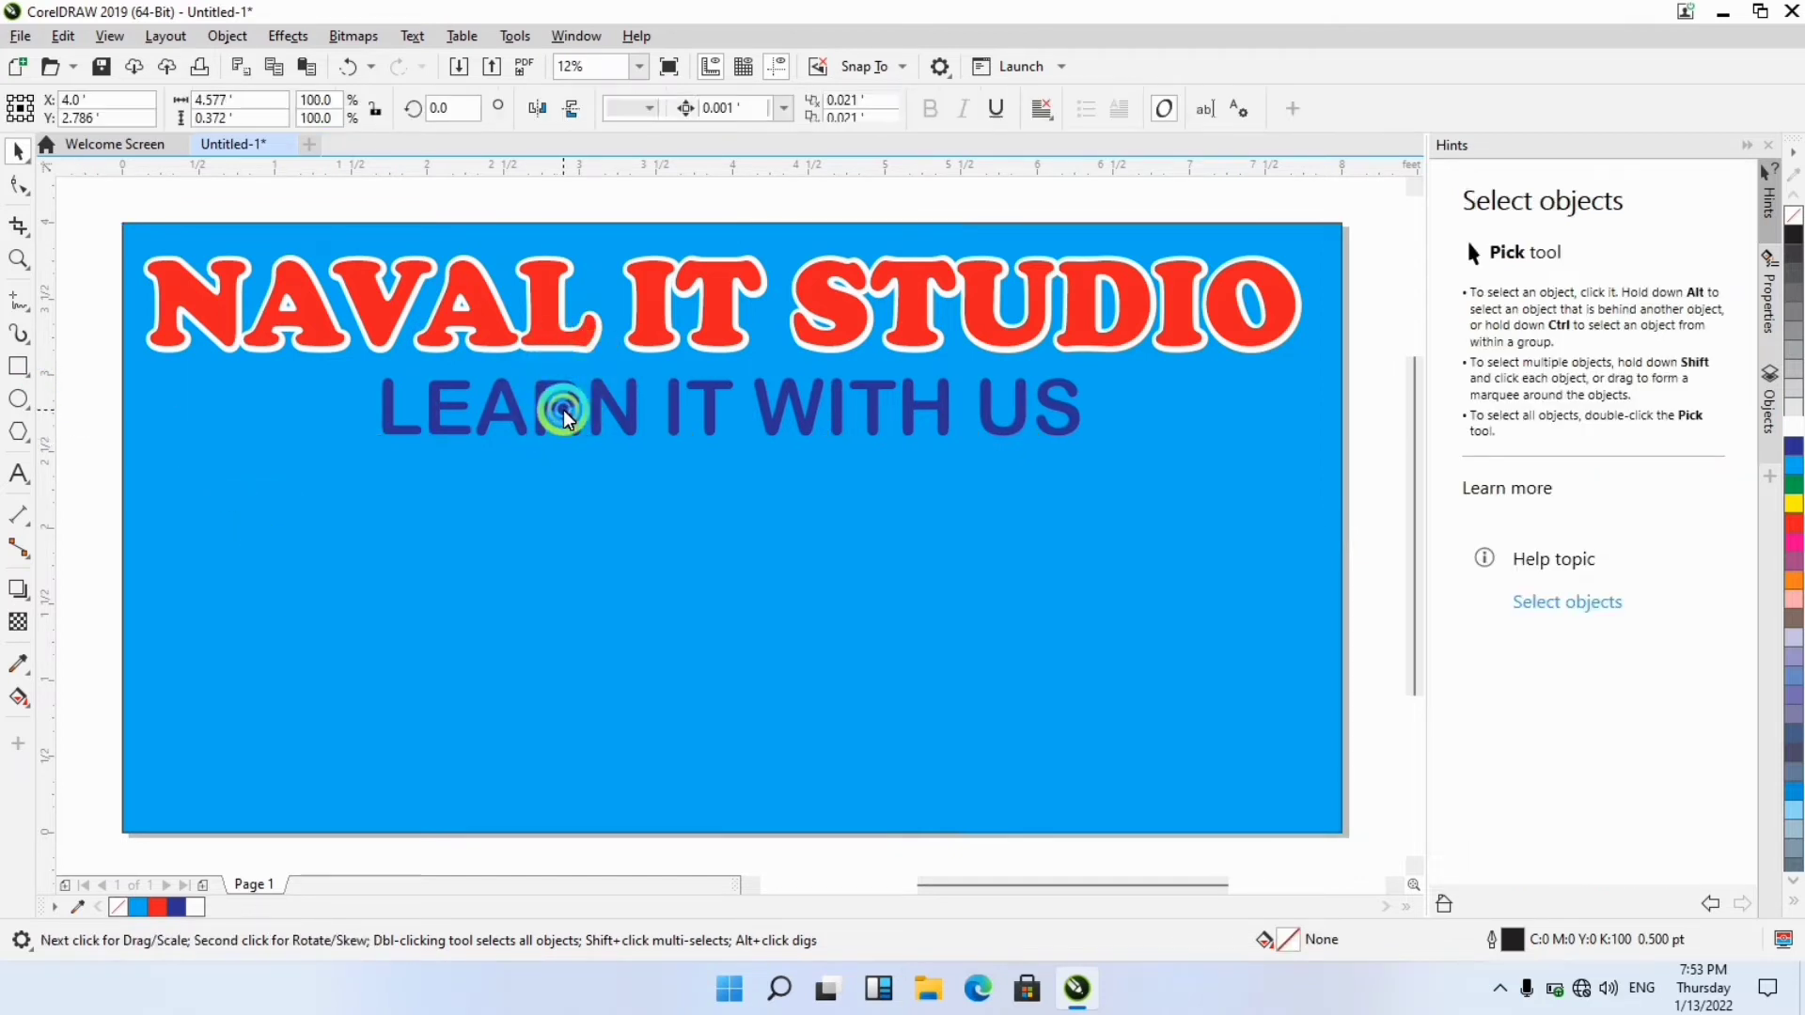
pyautogui.click(803, 434)
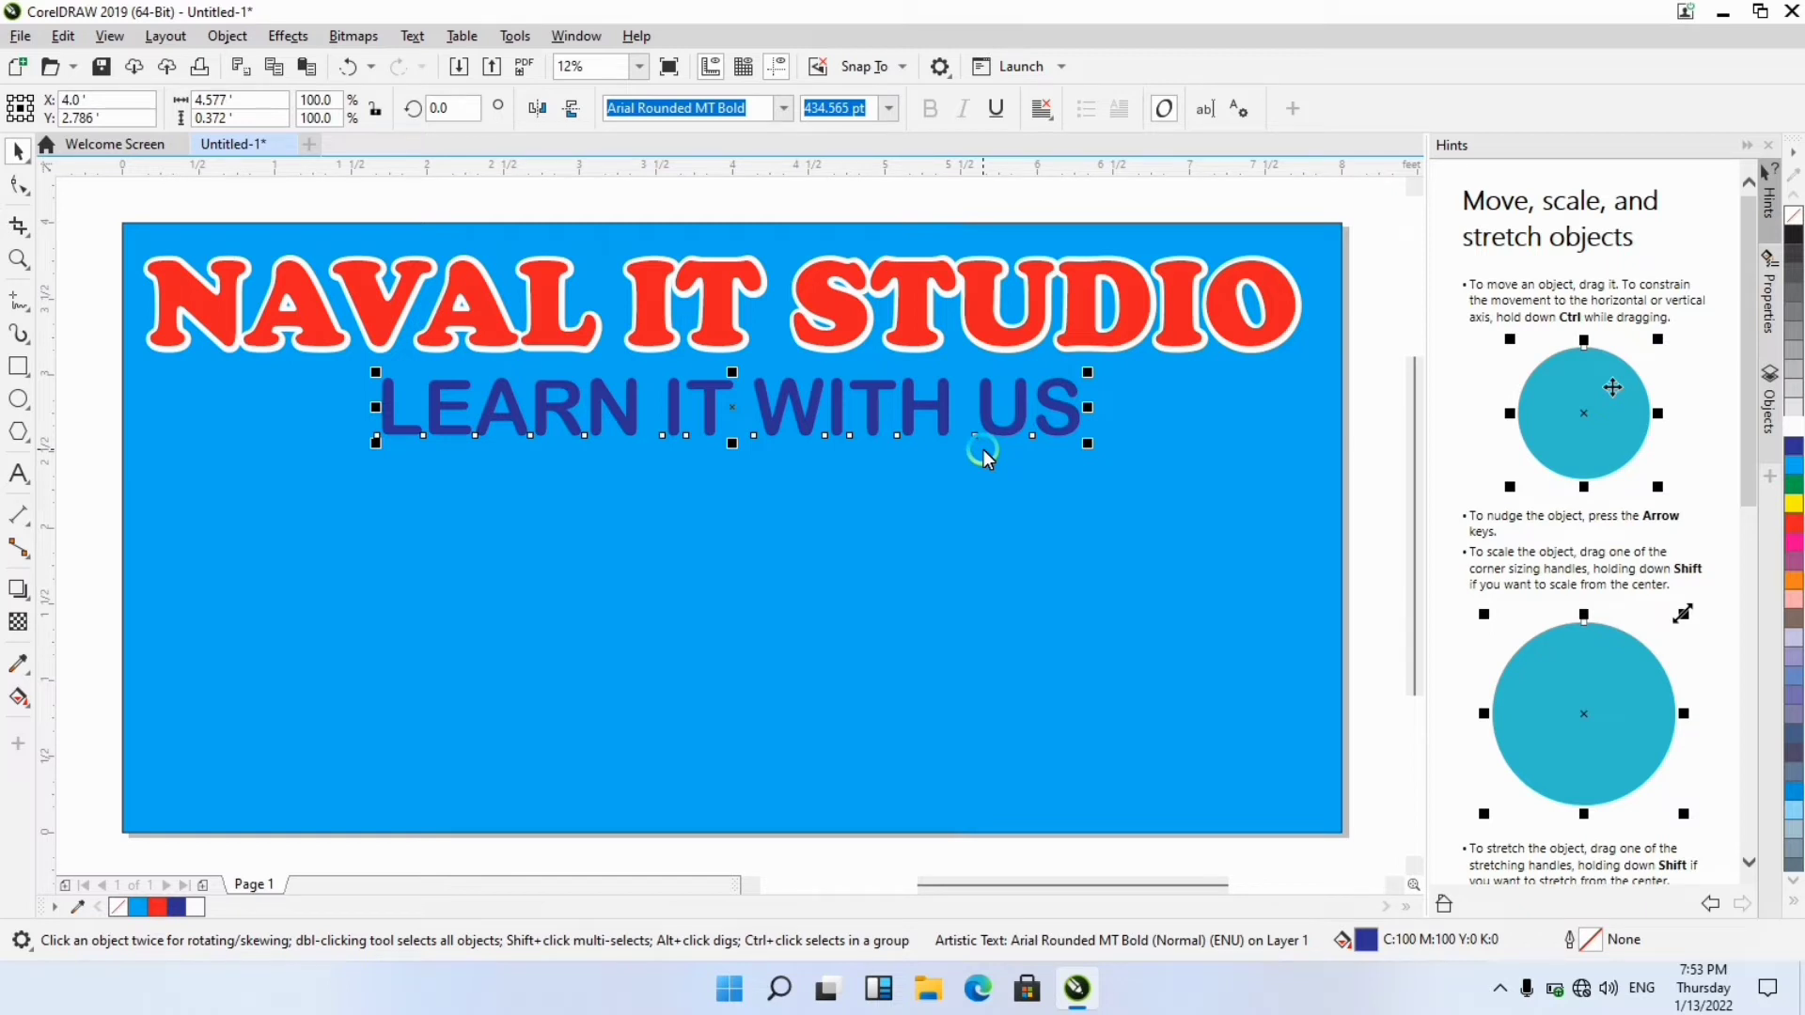
pyautogui.click(1793, 444)
pyautogui.rightClick(1792, 435)
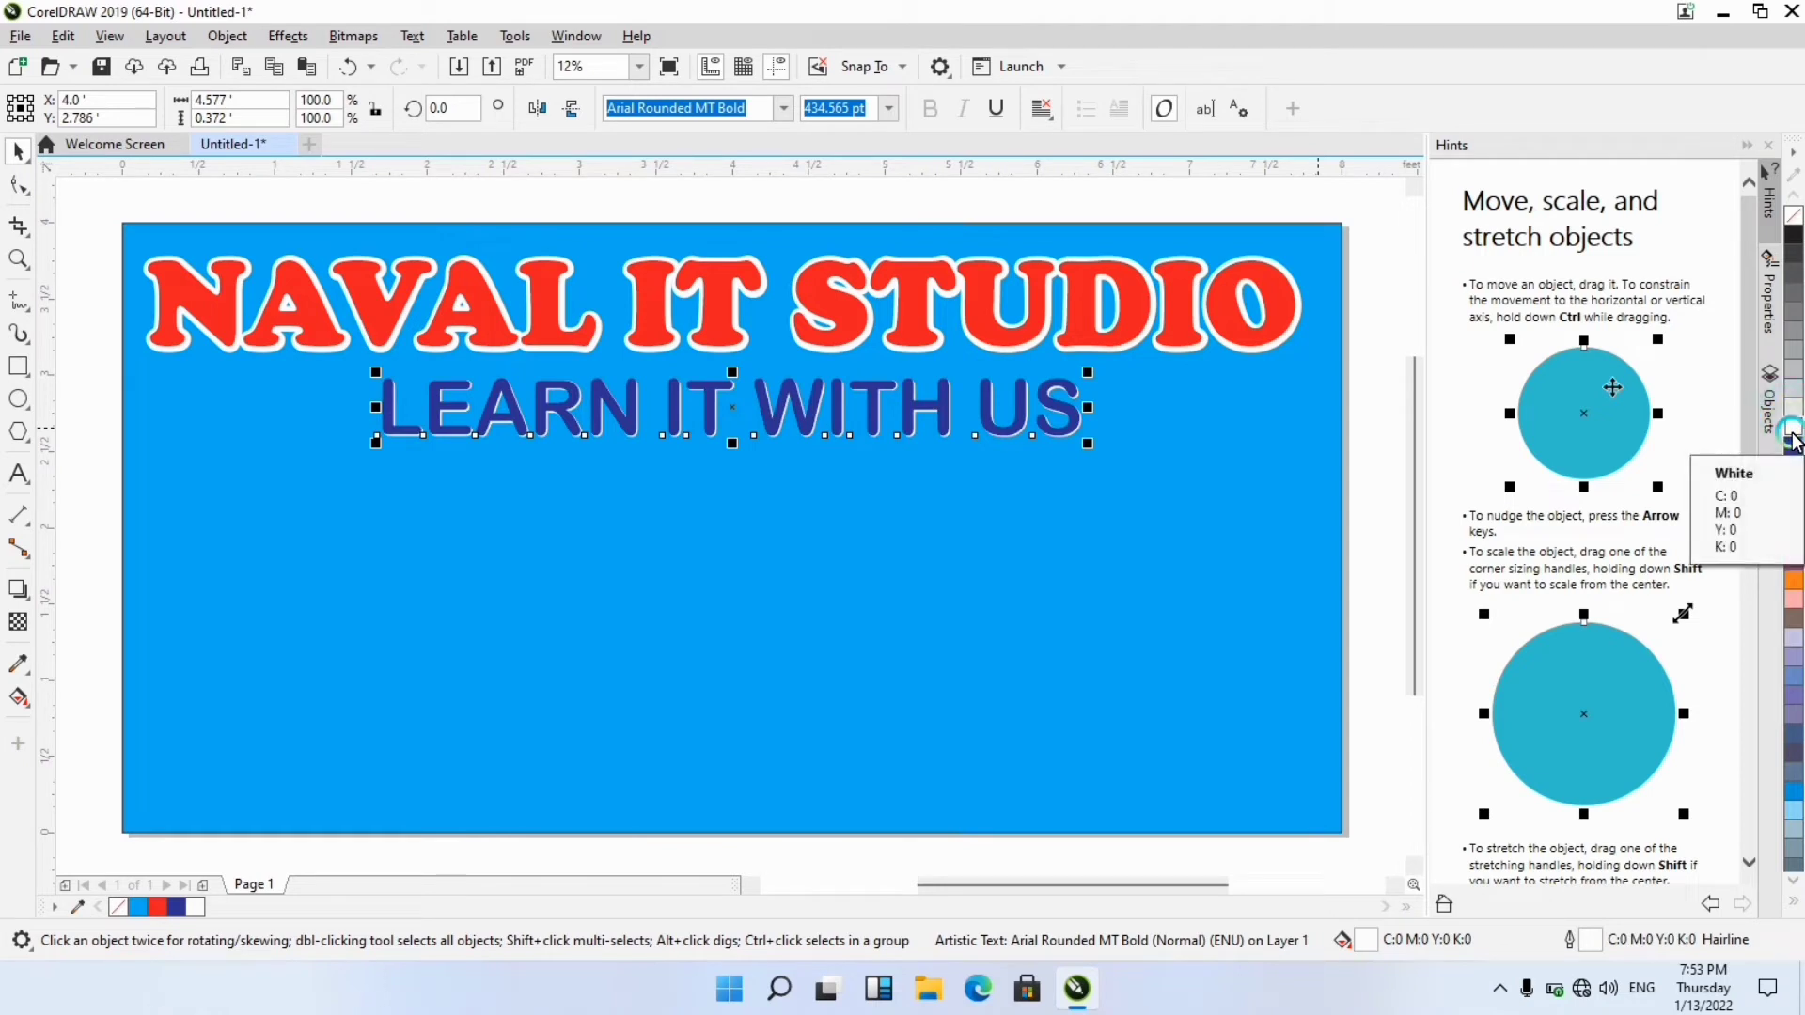
# Set the outline width of the white tagline copy to 70 pt.
pyautogui.press('F12')
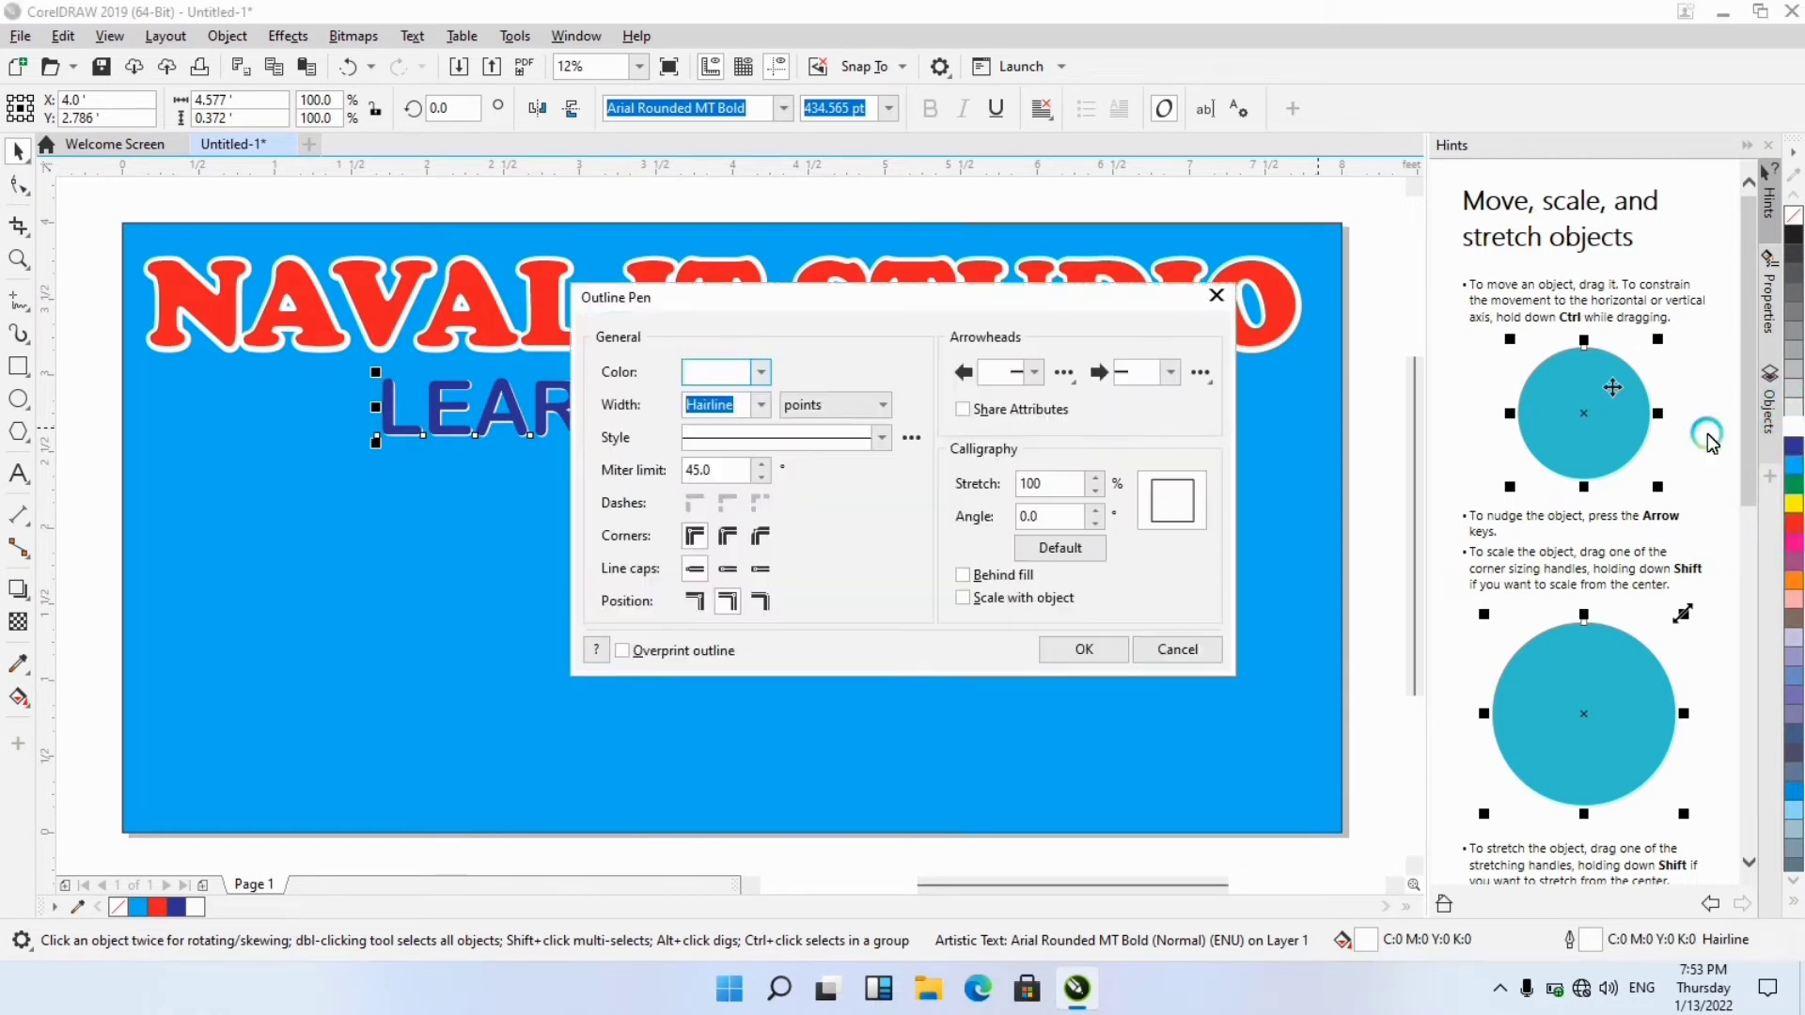
pyautogui.click(764, 404)
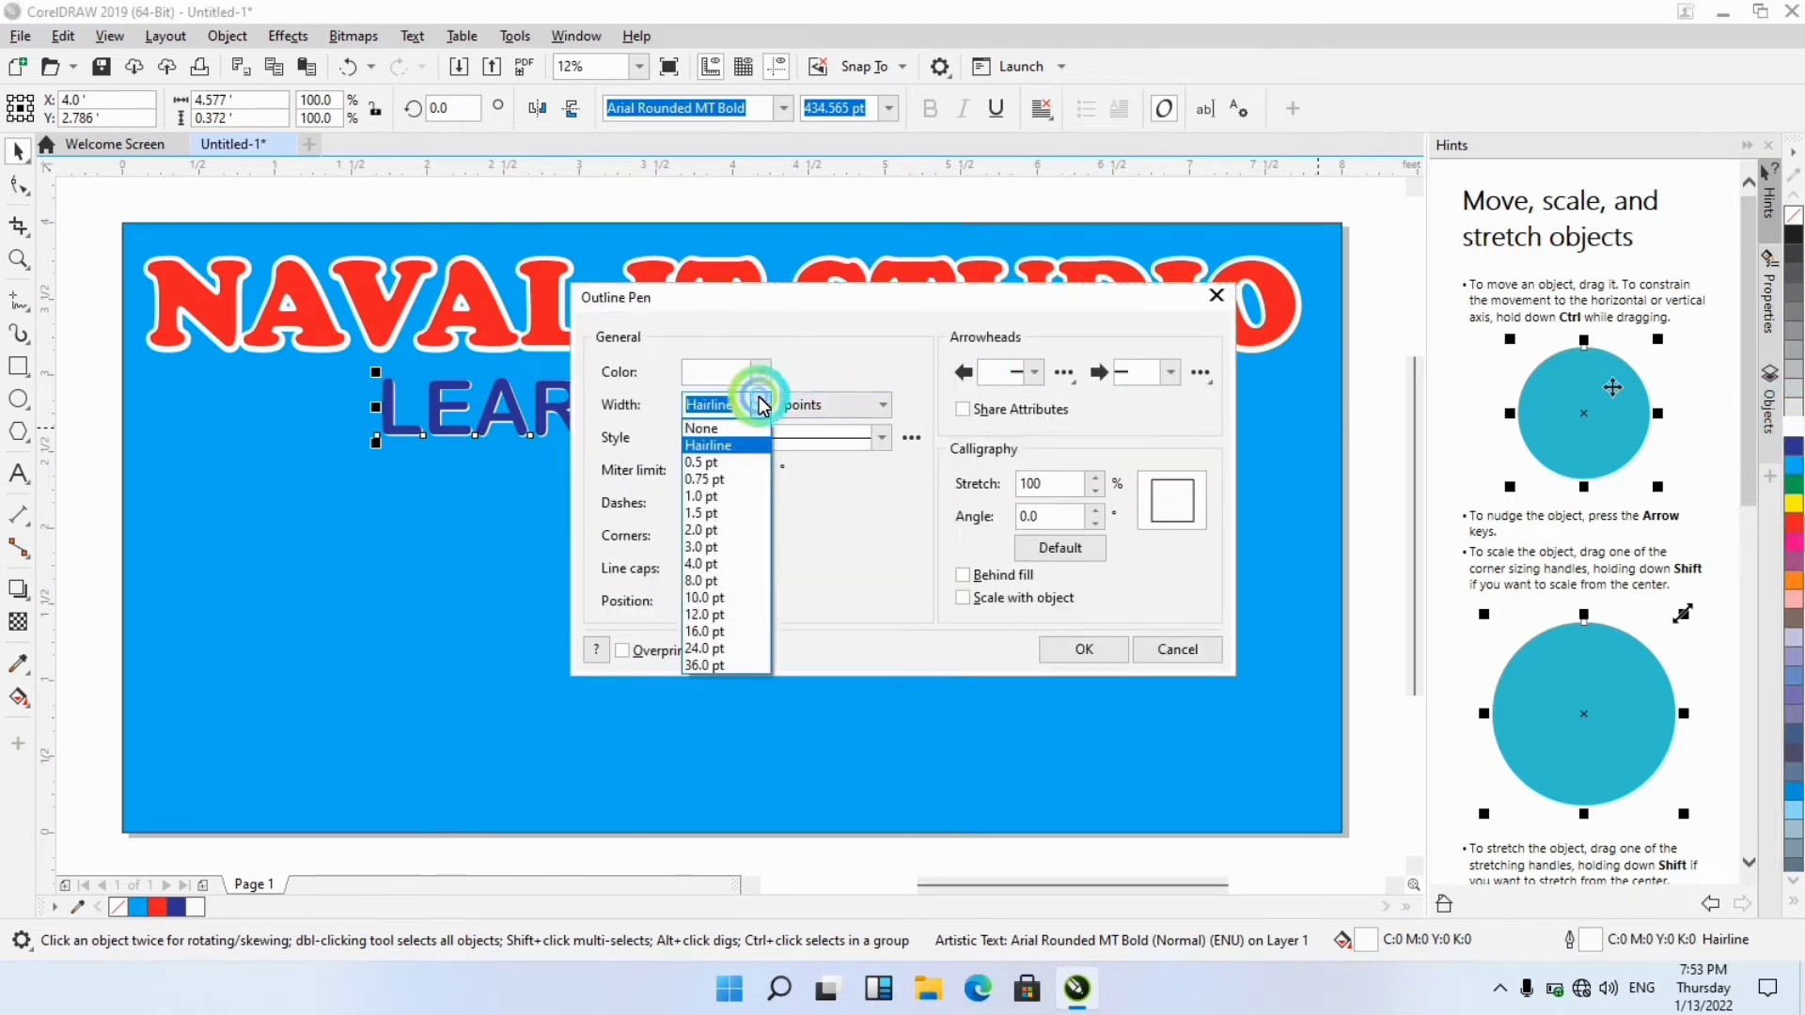
pyautogui.click(729, 664)
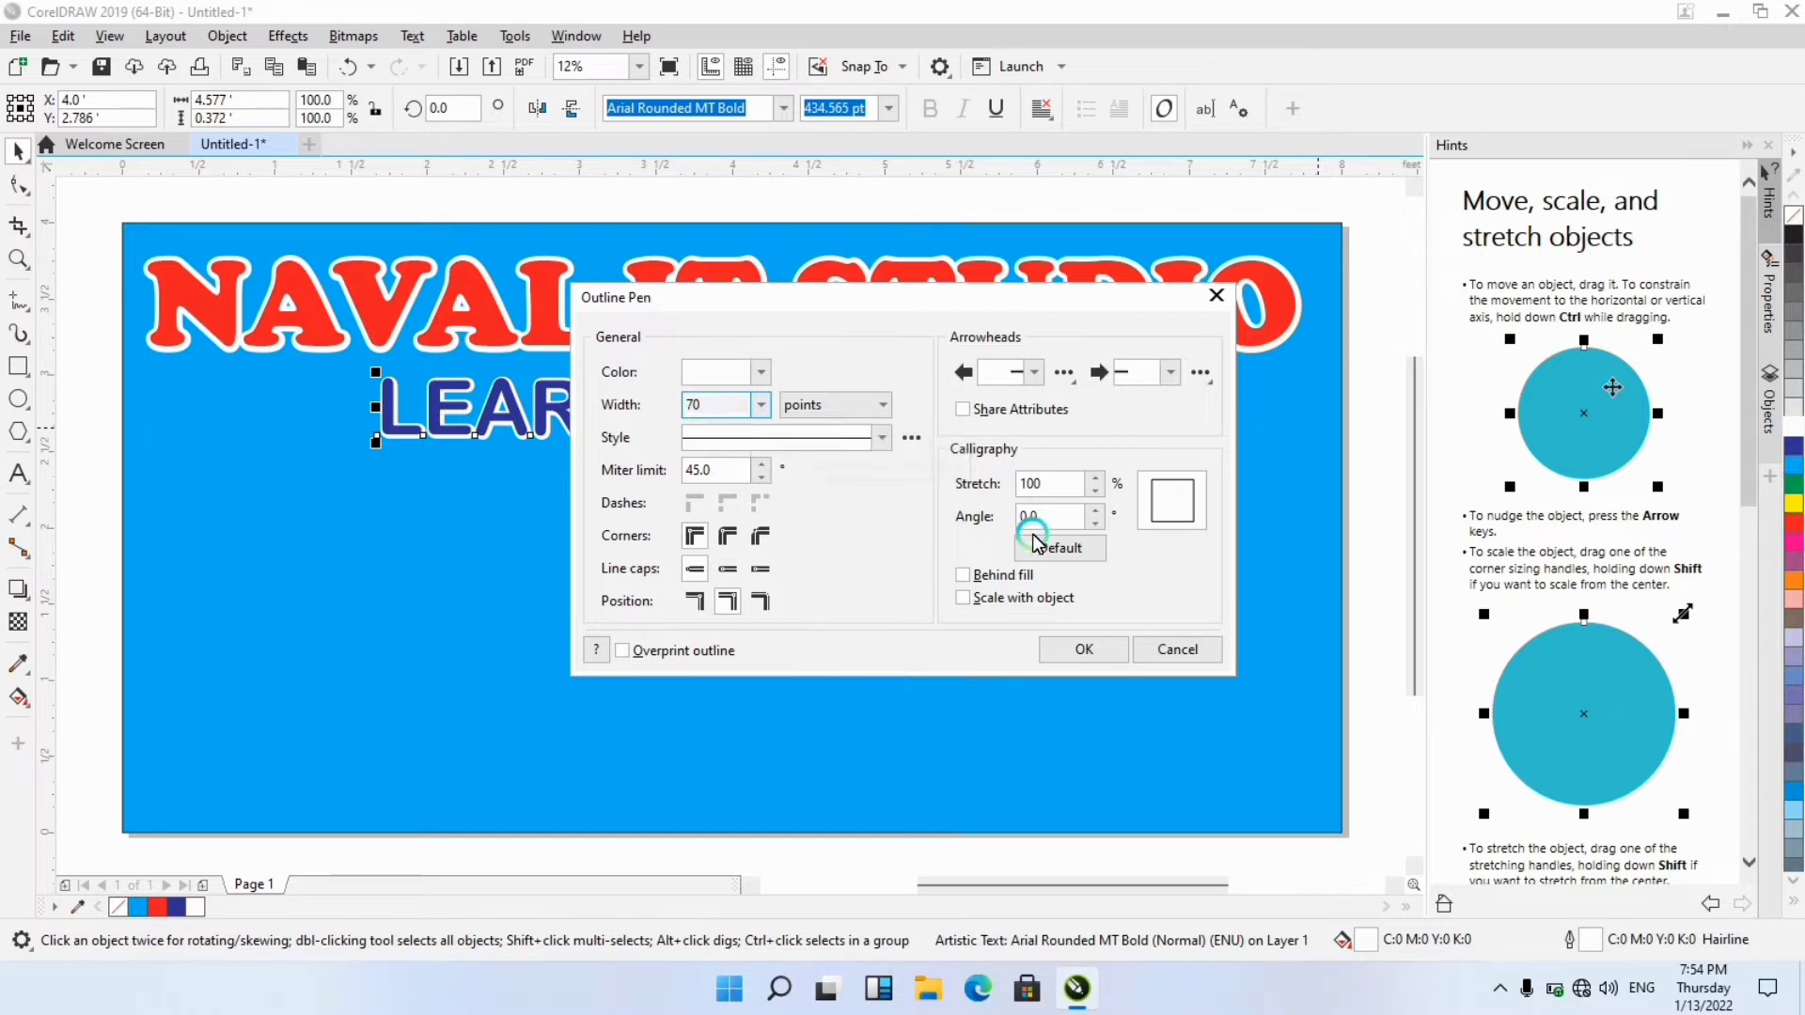
pyautogui.click(1084, 651)
pyautogui.click(919, 555)
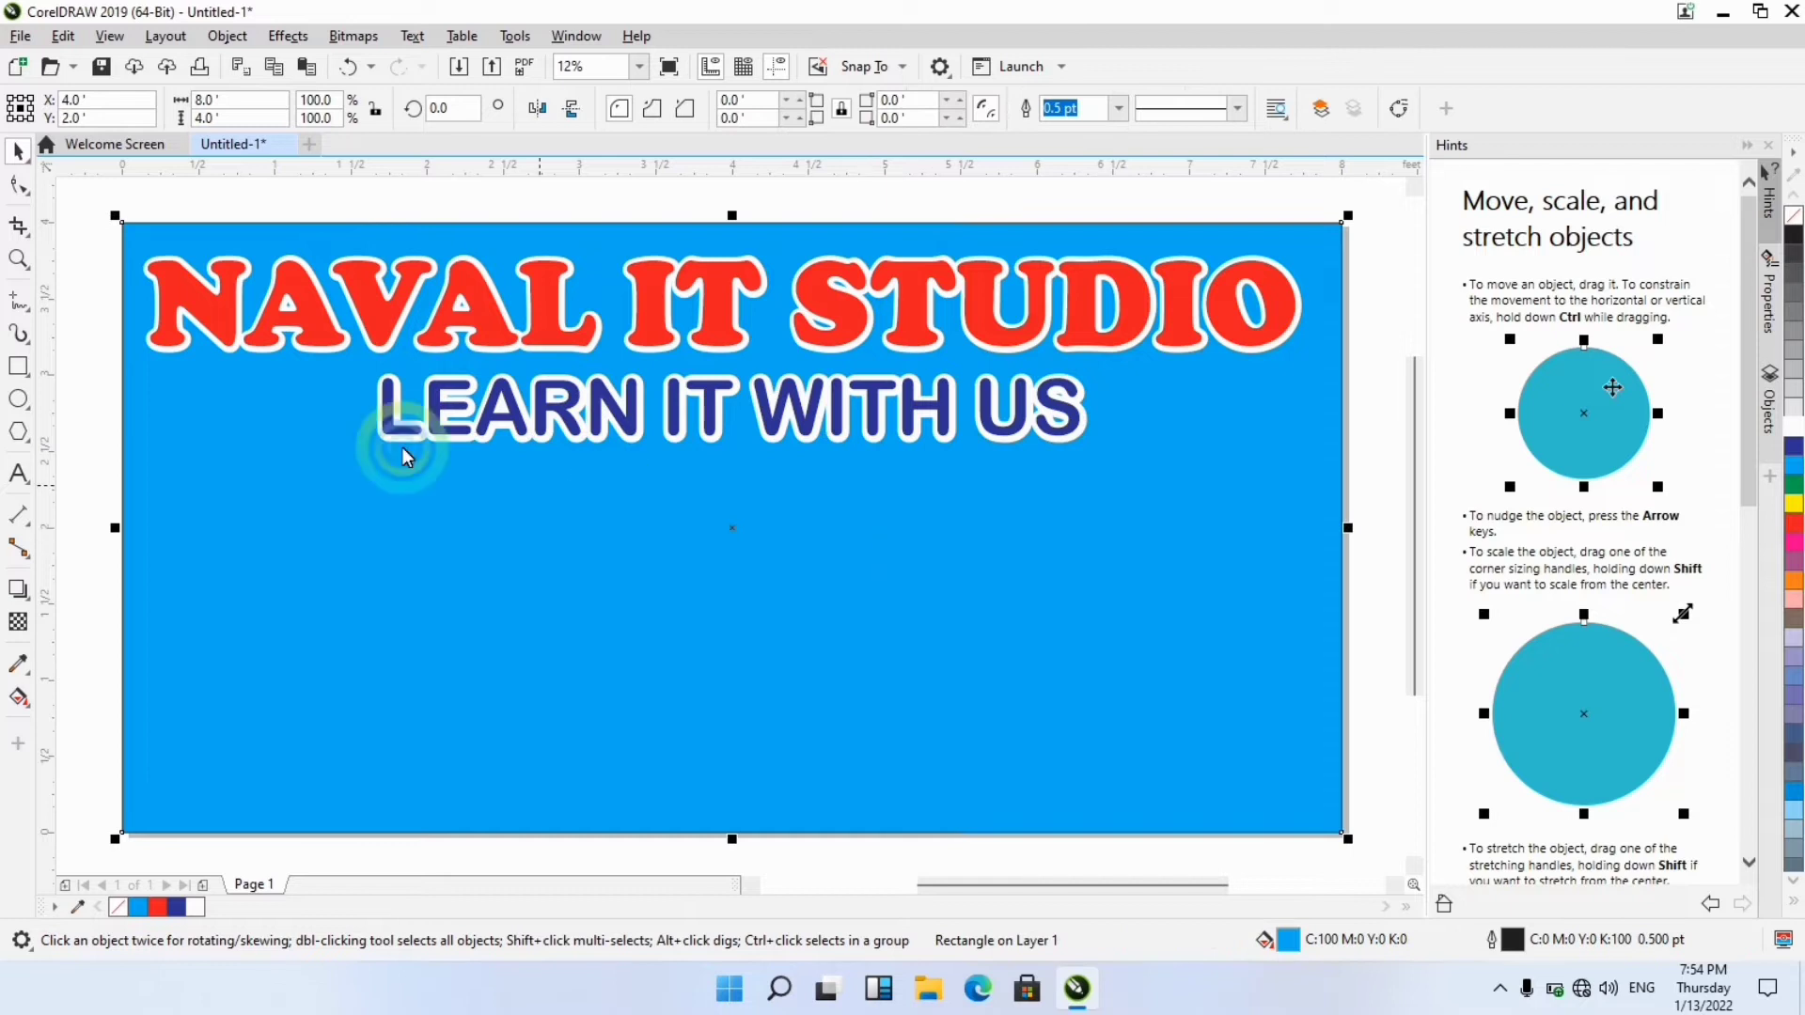
pyautogui.click(82, 324)
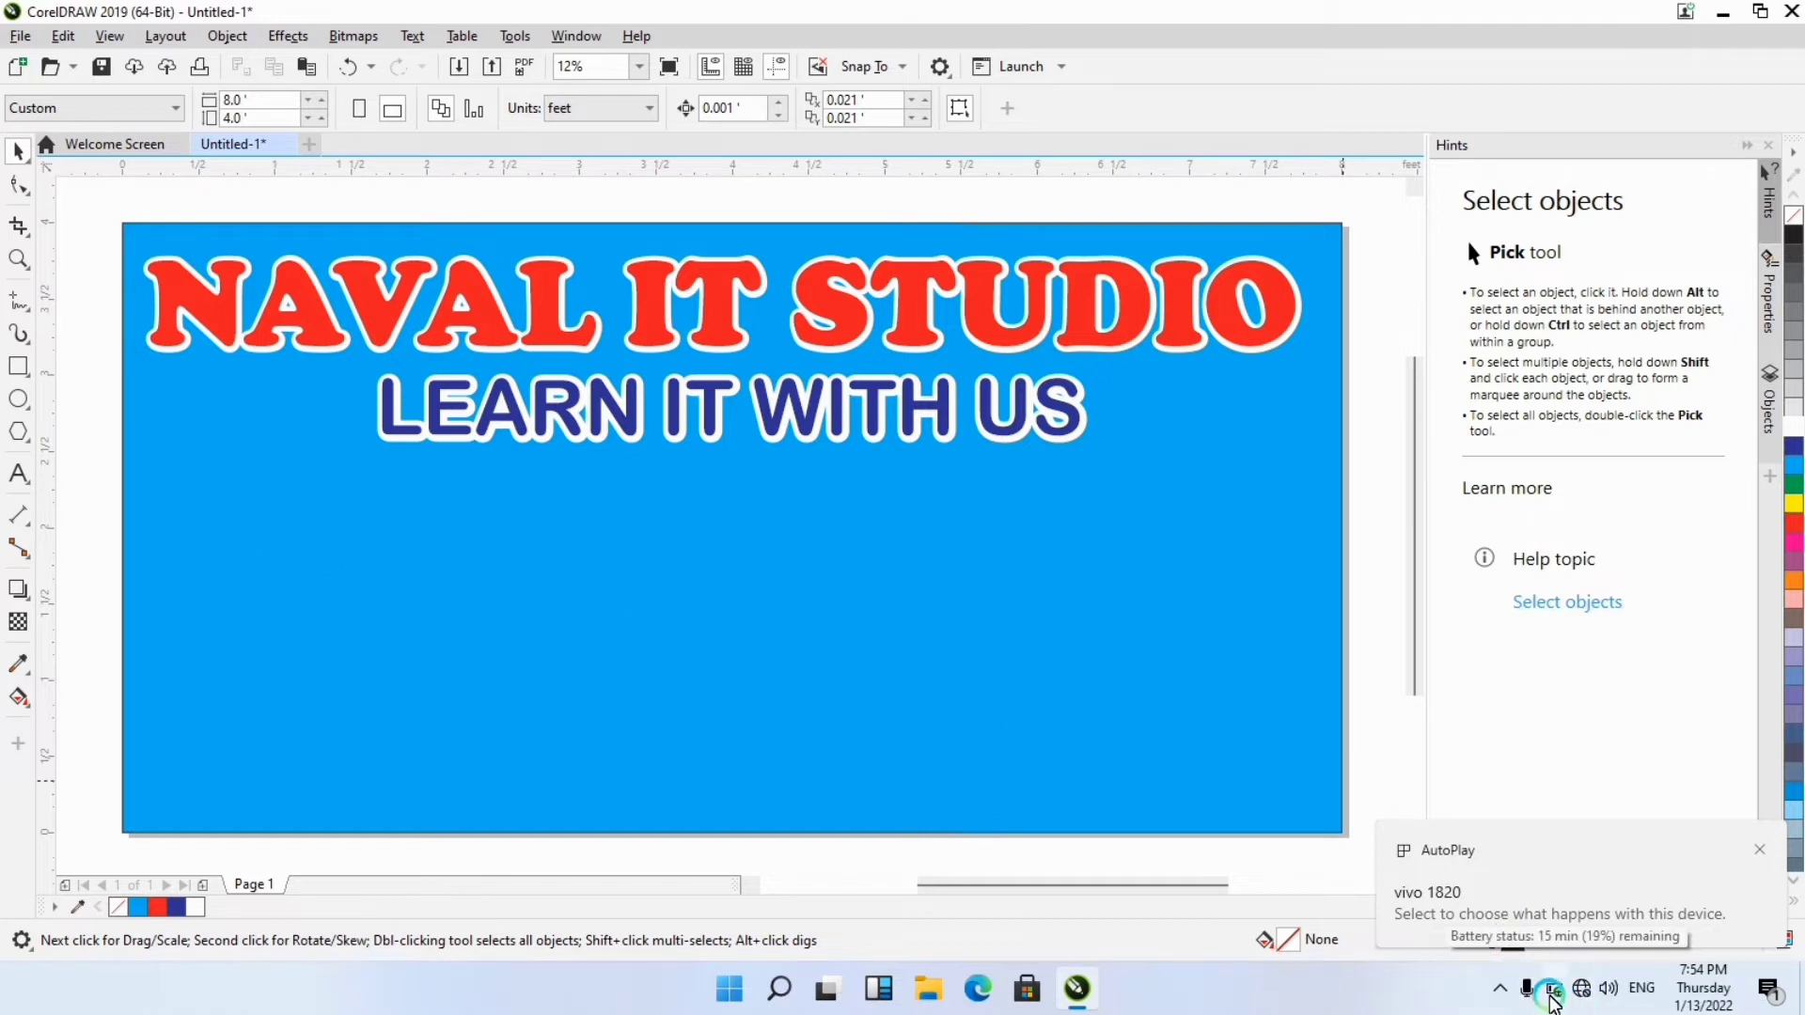
# Draw a rectangle about 1.82 by 0.47 ft below the tagline near the banner's left edge and round its corners about 0.13 ft.
pyautogui.click(19, 365)
pyautogui.moveTo(190, 491)
pyautogui.mouseDown()
pyautogui.moveTo(395, 562)
pyautogui.moveTo(469, 564)
pyautogui.mouseUp()
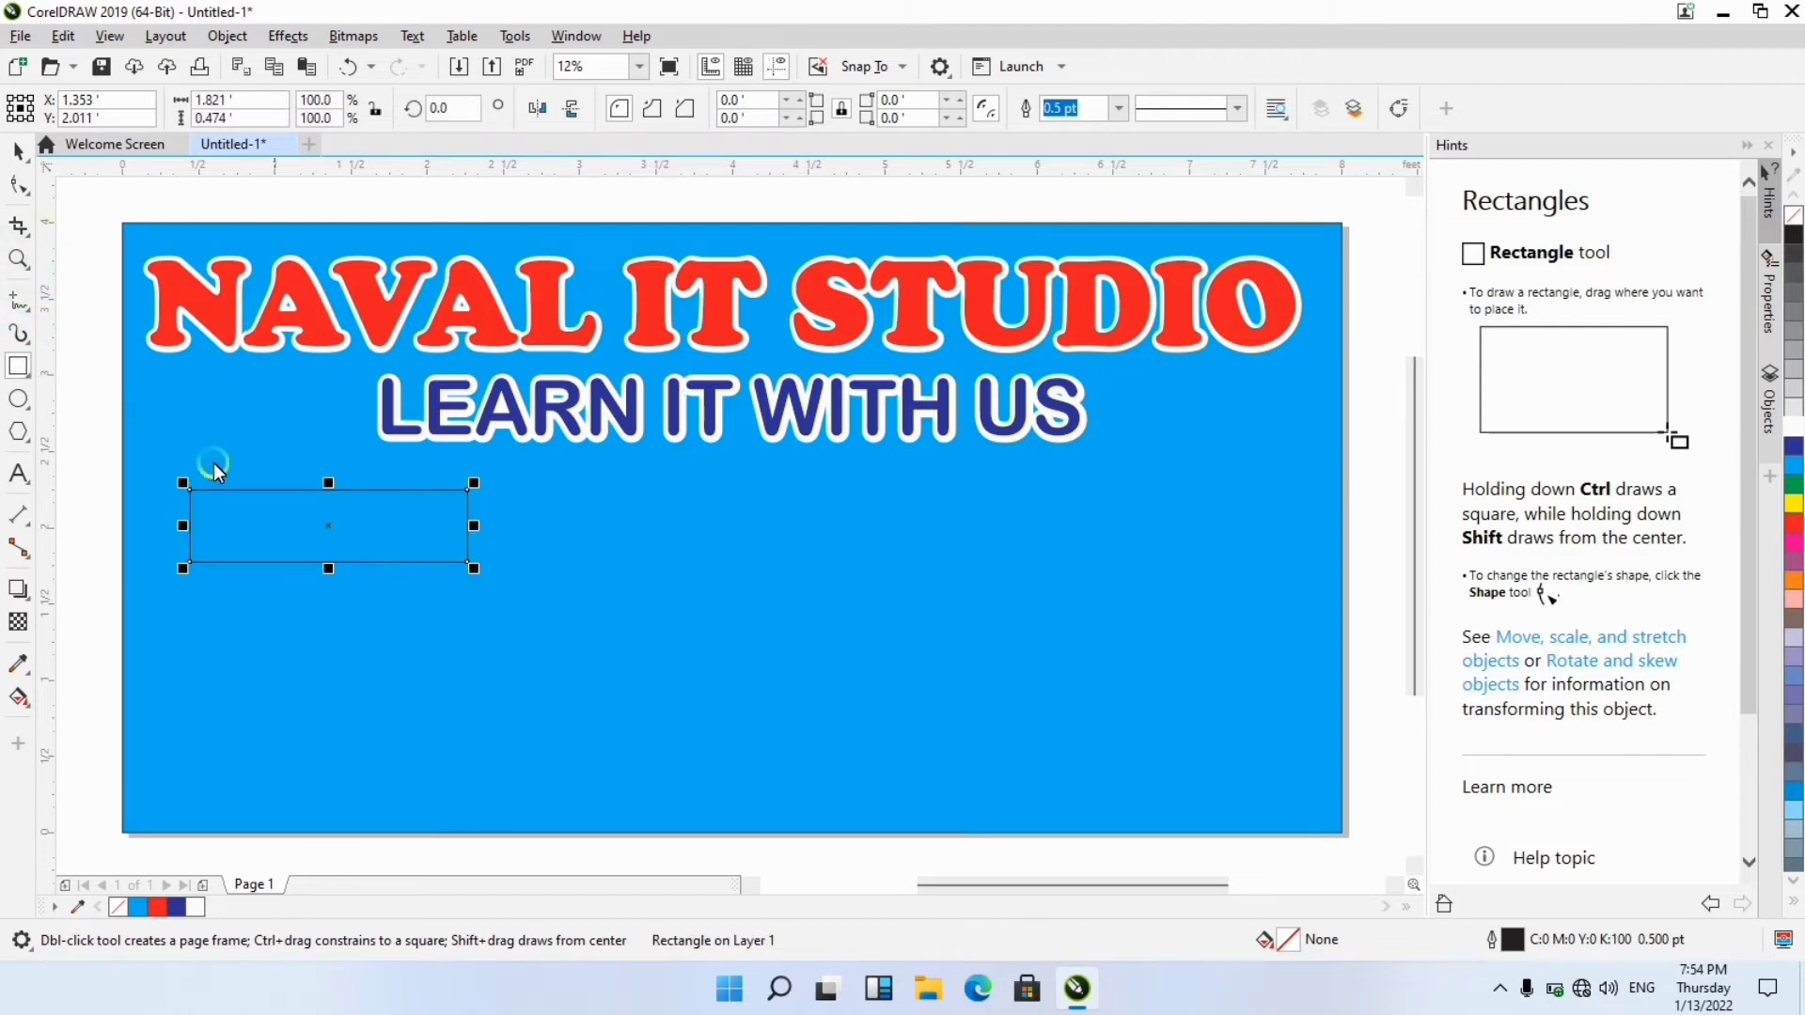
pyautogui.click(19, 185)
pyautogui.click(188, 465)
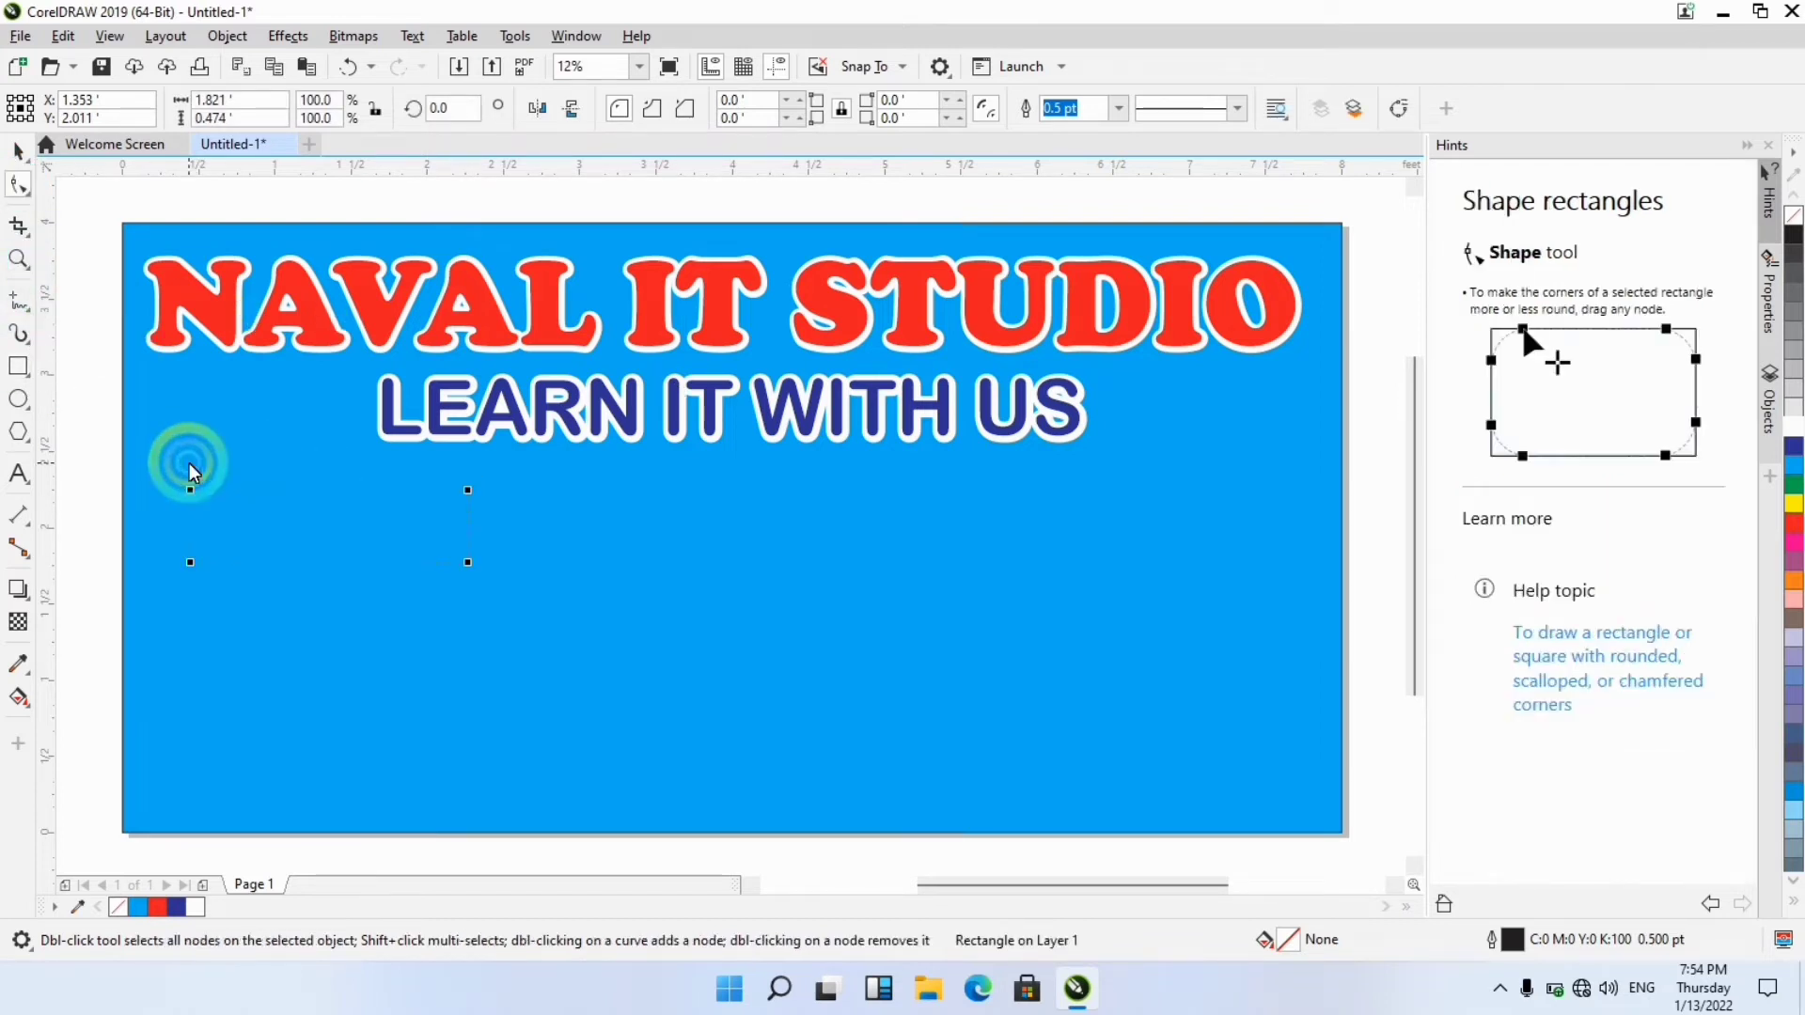
pyautogui.moveTo(190, 495)
pyautogui.mouseDown()
pyautogui.moveTo(222, 498)
pyautogui.moveTo(203, 486)
pyautogui.mouseUp()
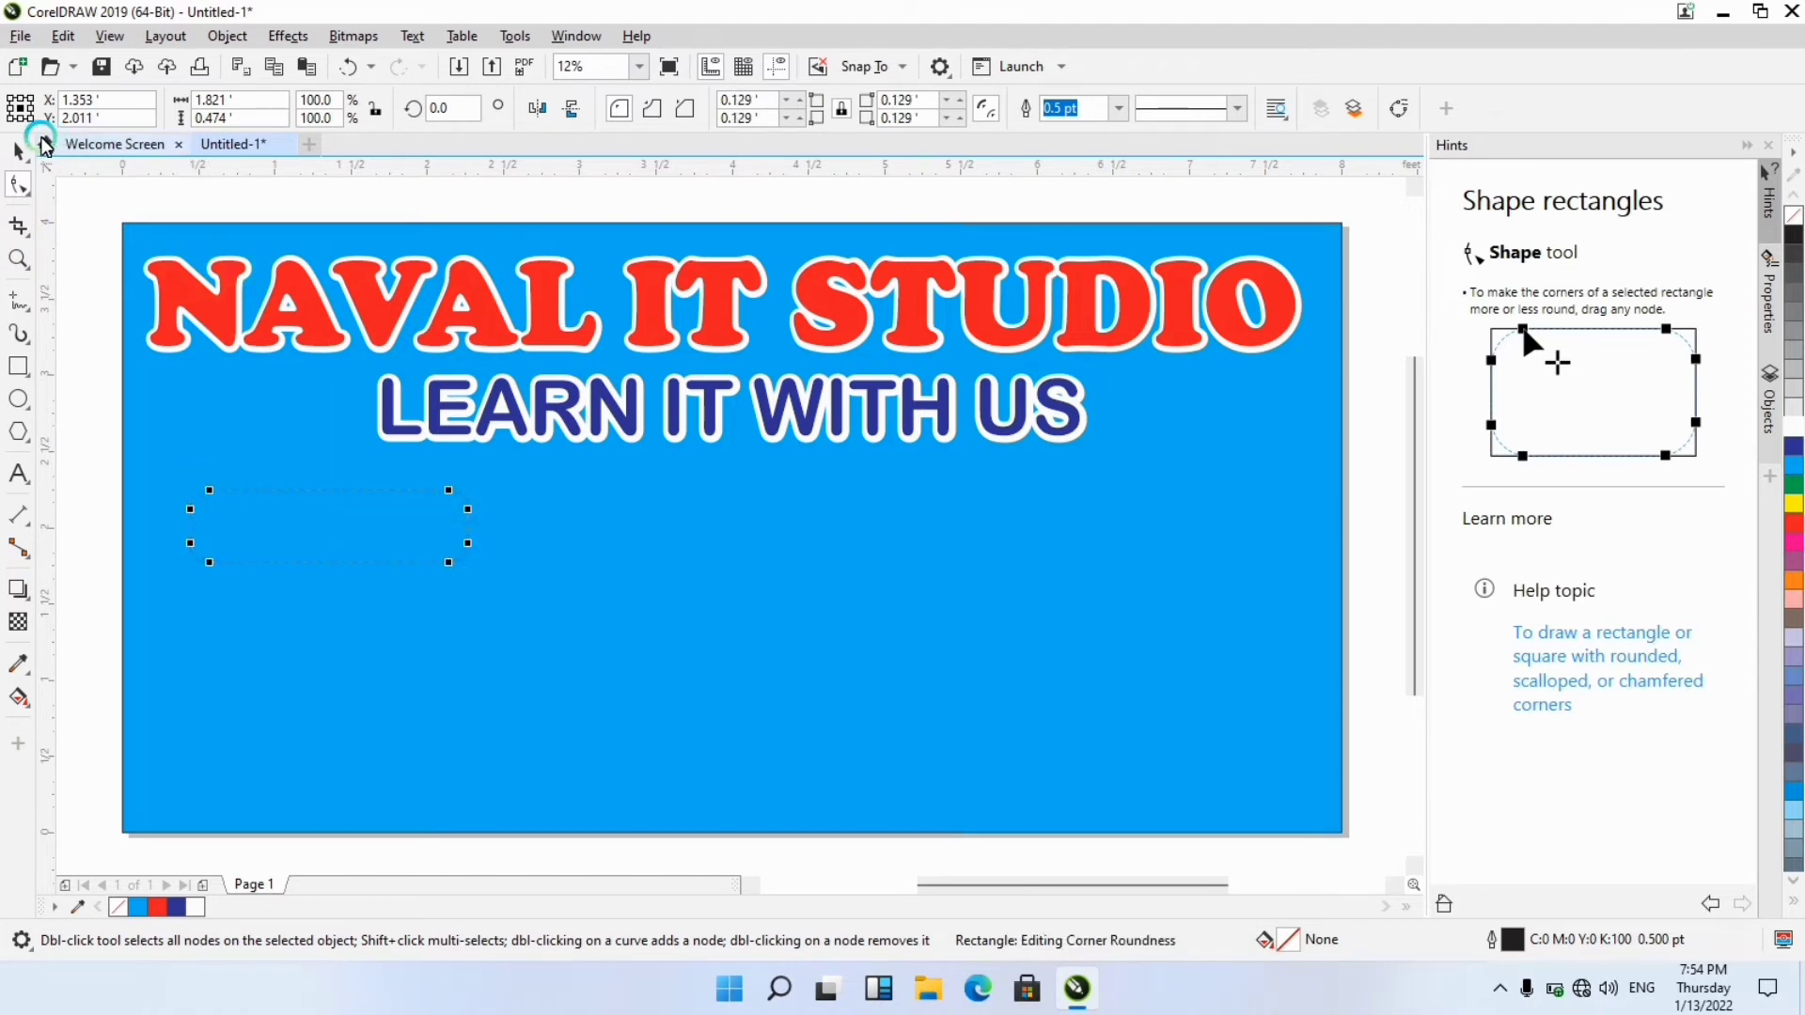
# Stretch the rounded rectangle rightwards to a width of about 2.04 ft.
pyautogui.click(18, 150)
pyautogui.click(461, 505)
pyautogui.moveTo(475, 524); pyautogui.dragTo(508, 526)
# Add the text "MS WORD" at 200 pt and move it to the middle of the rounded rectangle.
pyautogui.click(19, 346)
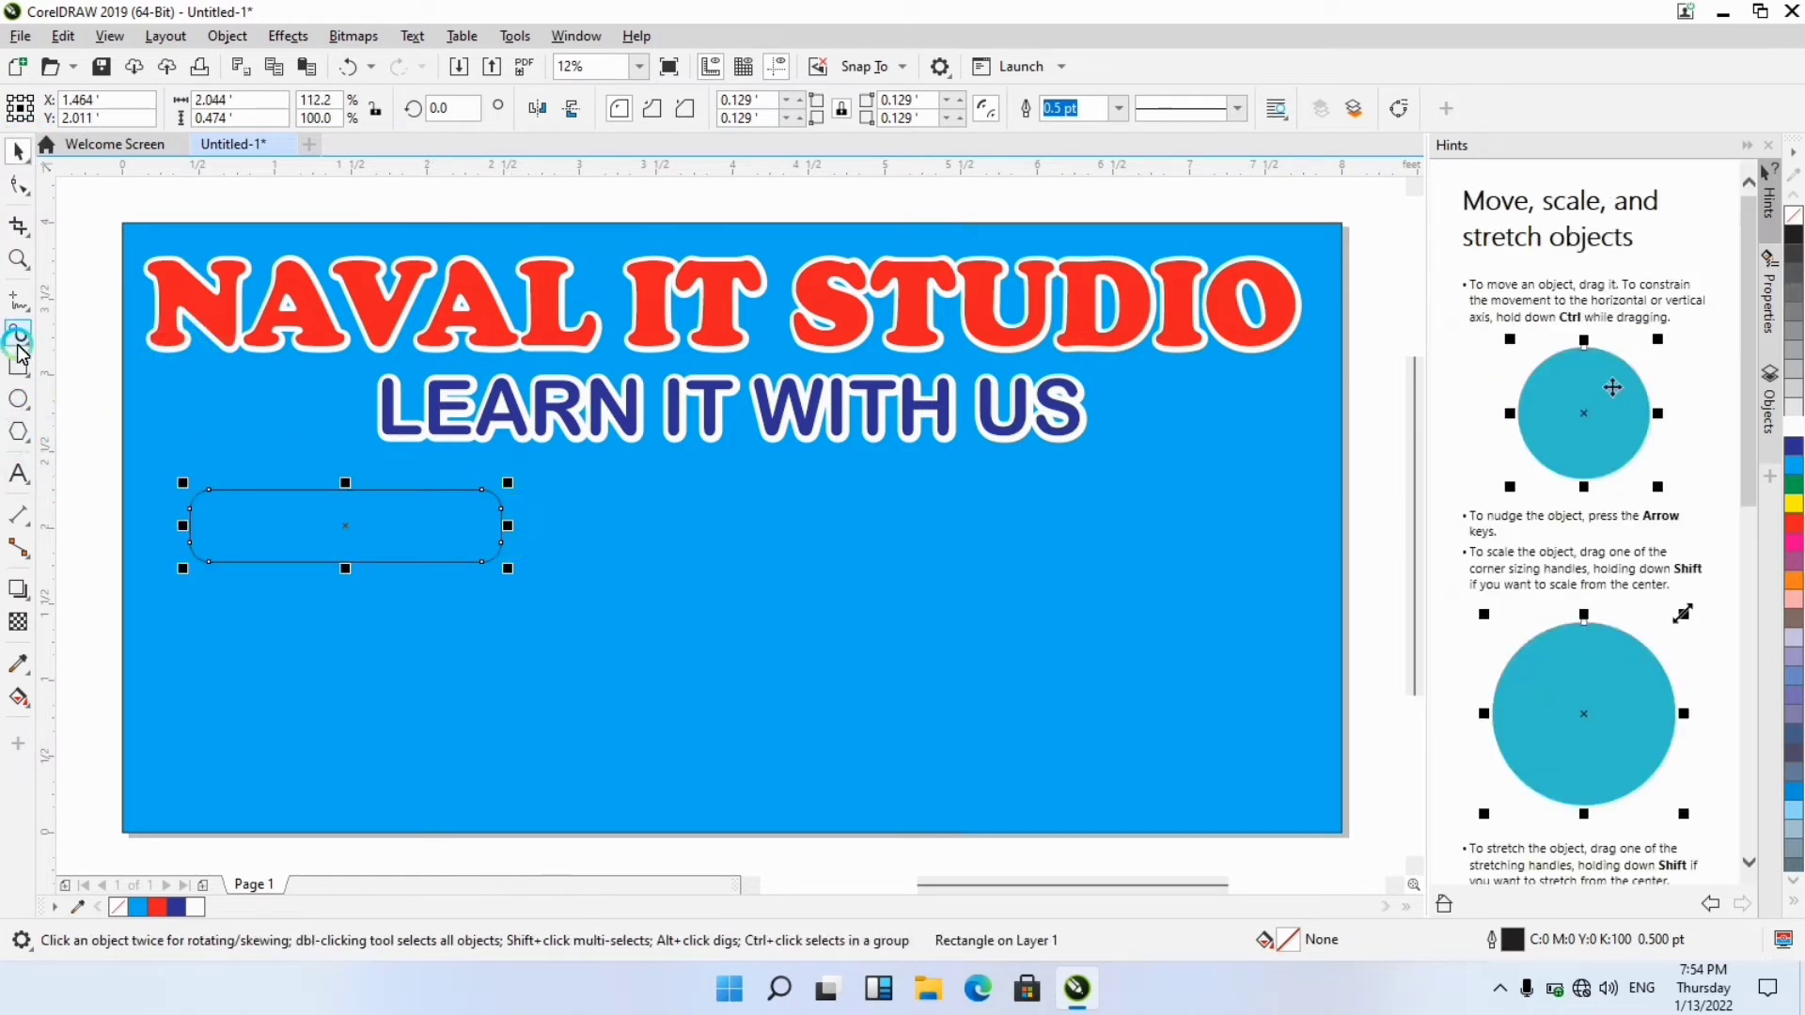
pyautogui.click(18, 474)
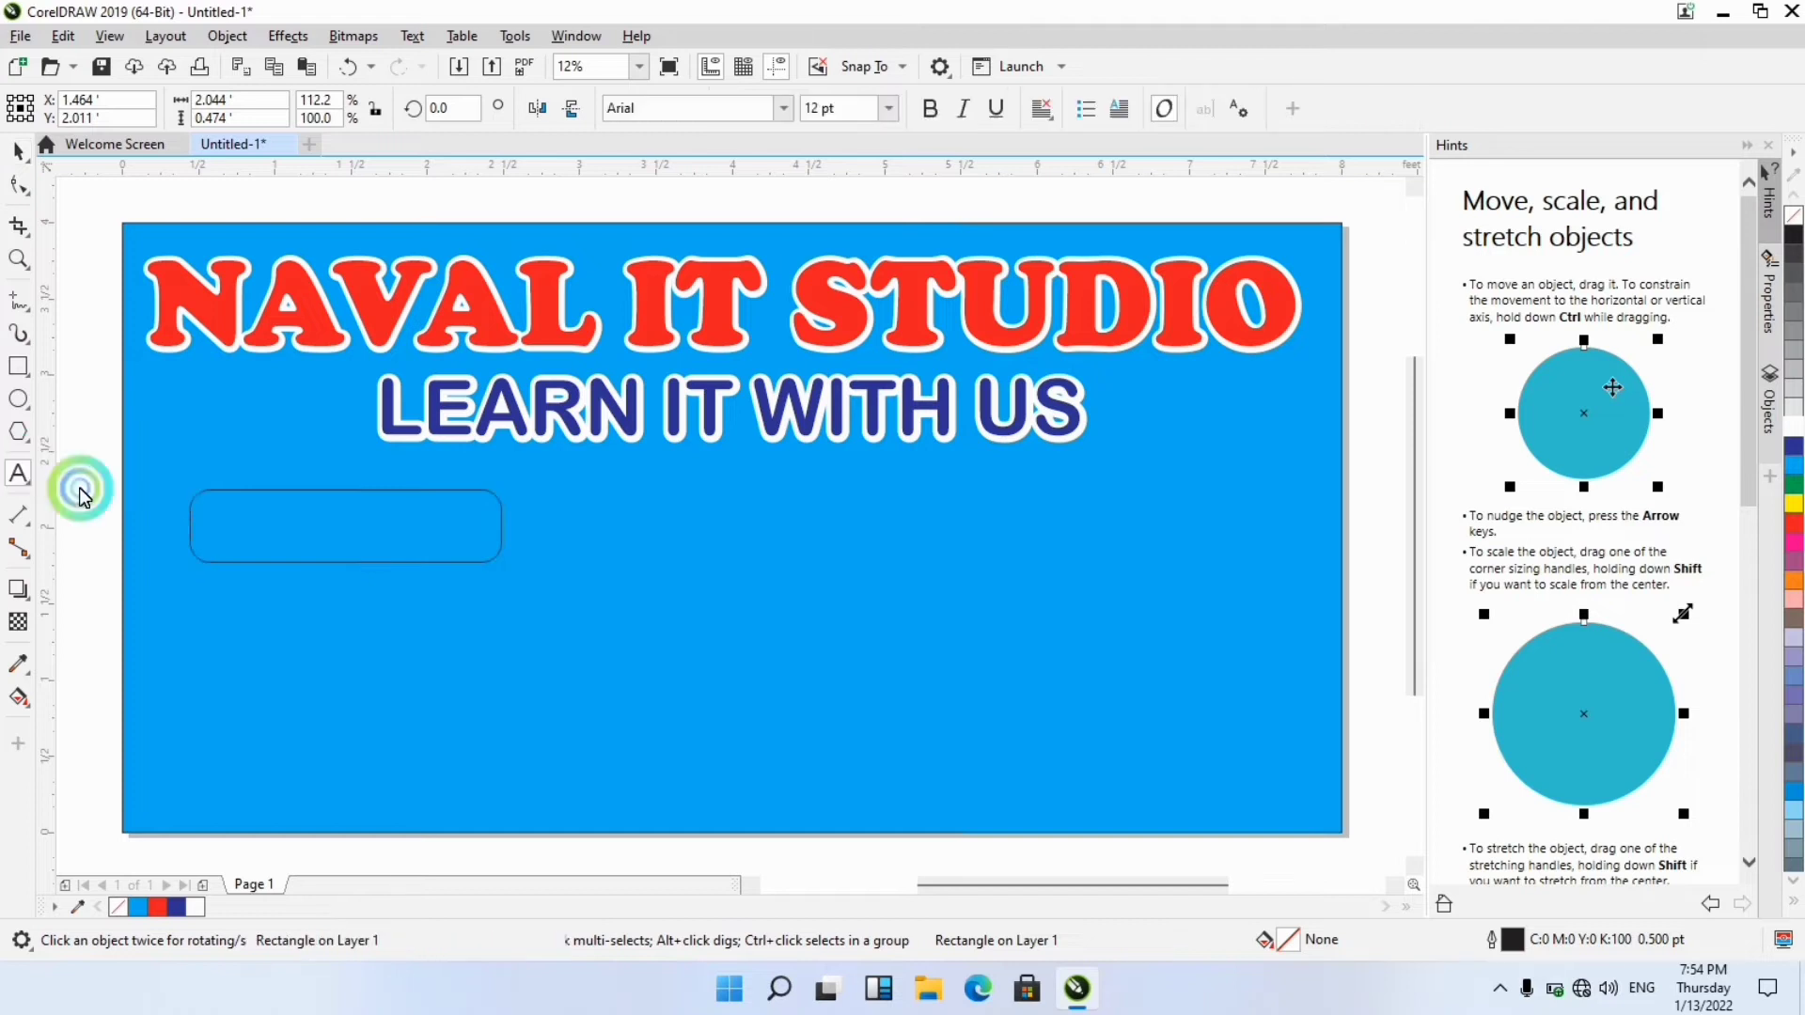
pyautogui.click(224, 526)
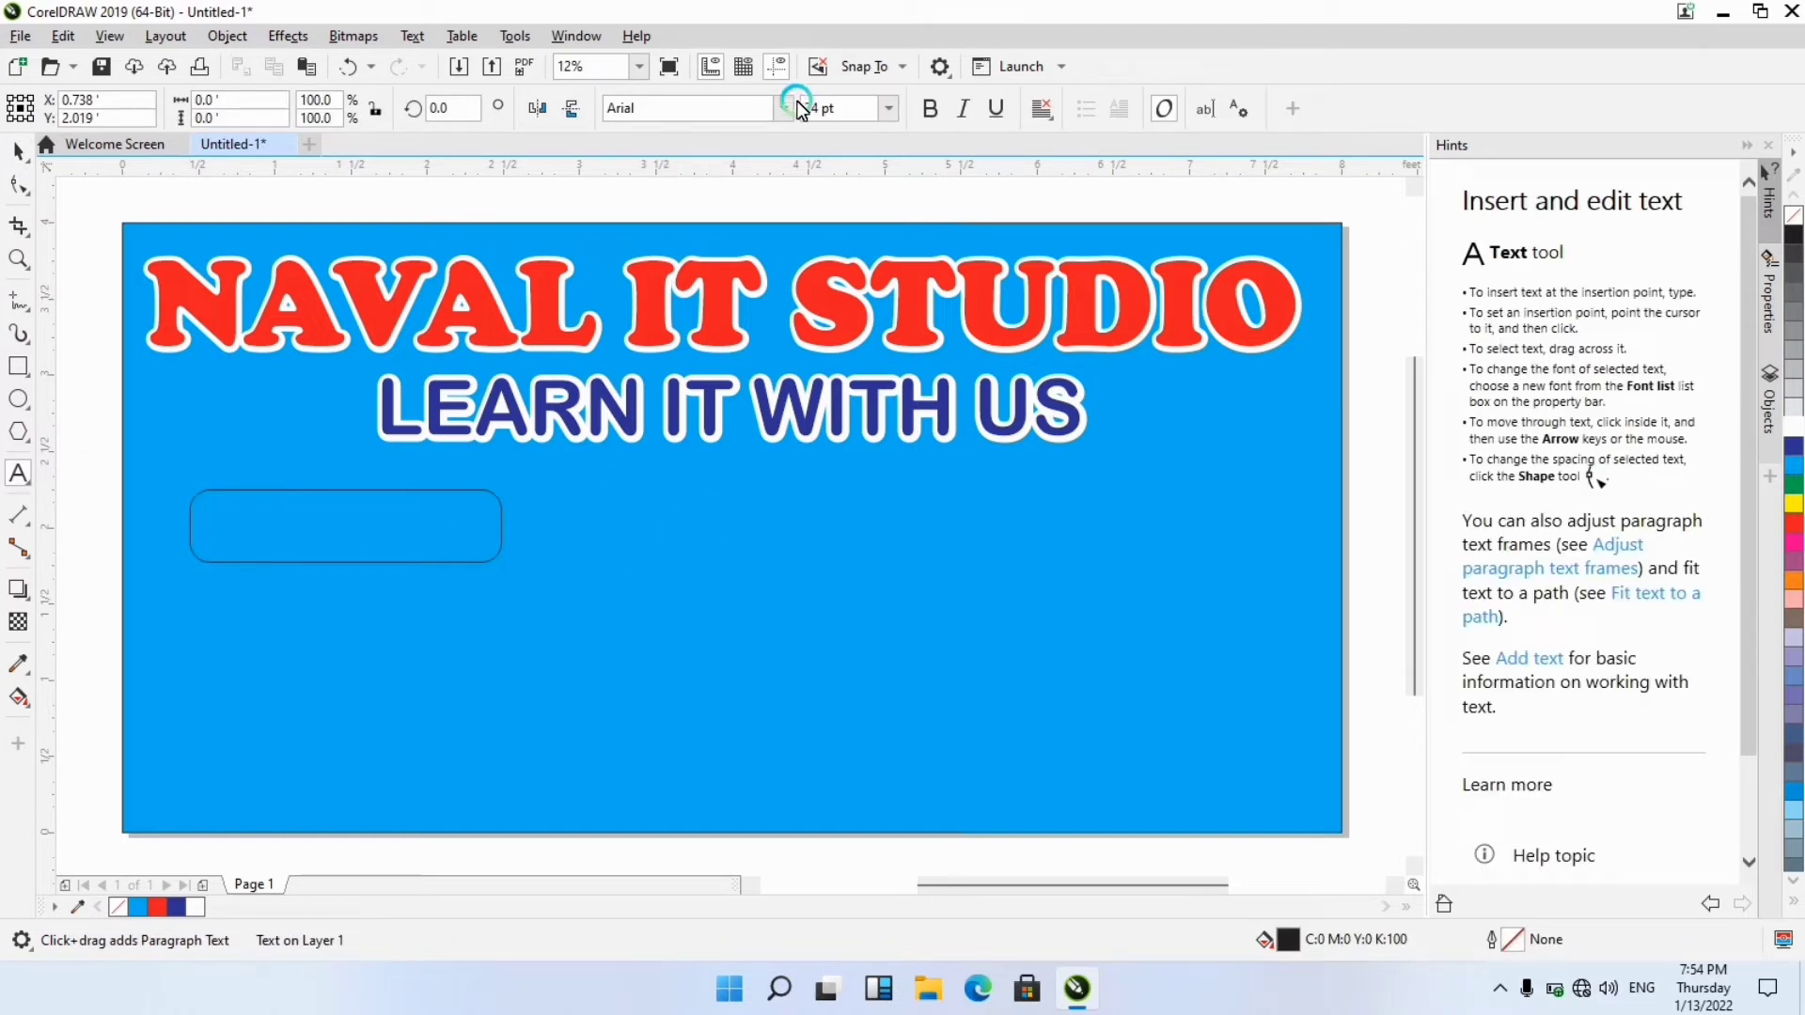
pyautogui.click(888, 109)
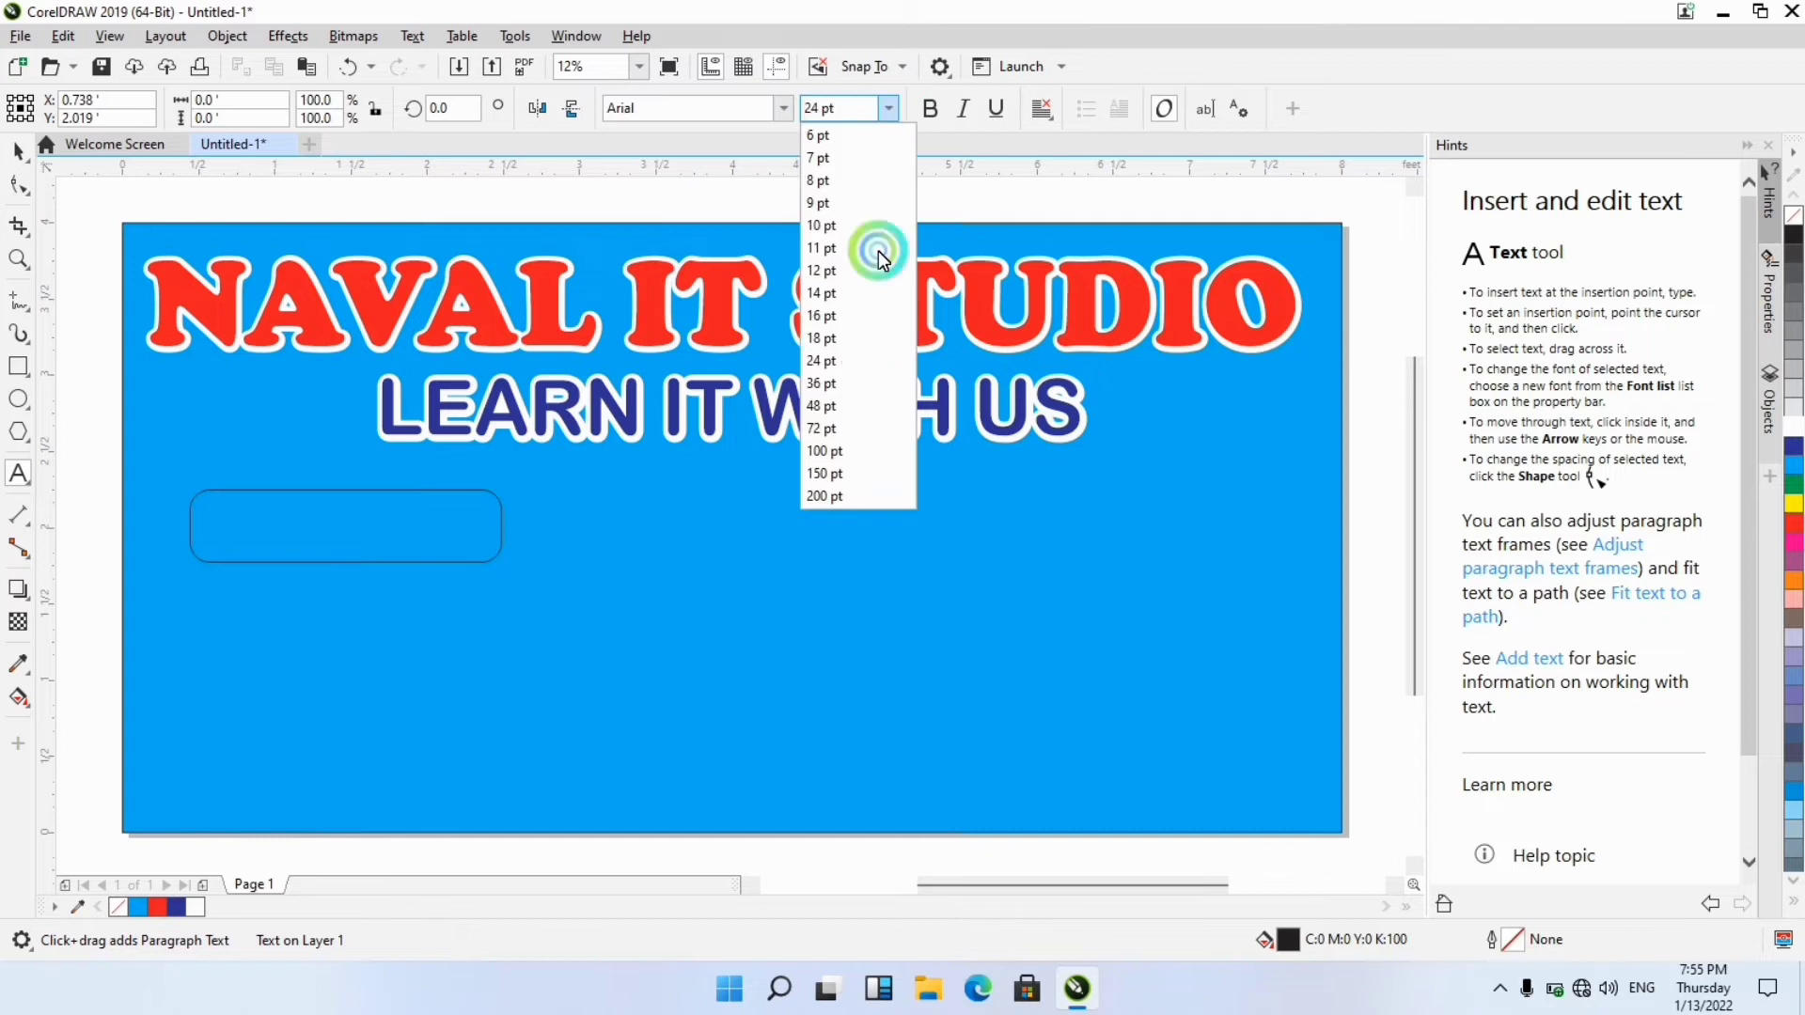
pyautogui.click(827, 496)
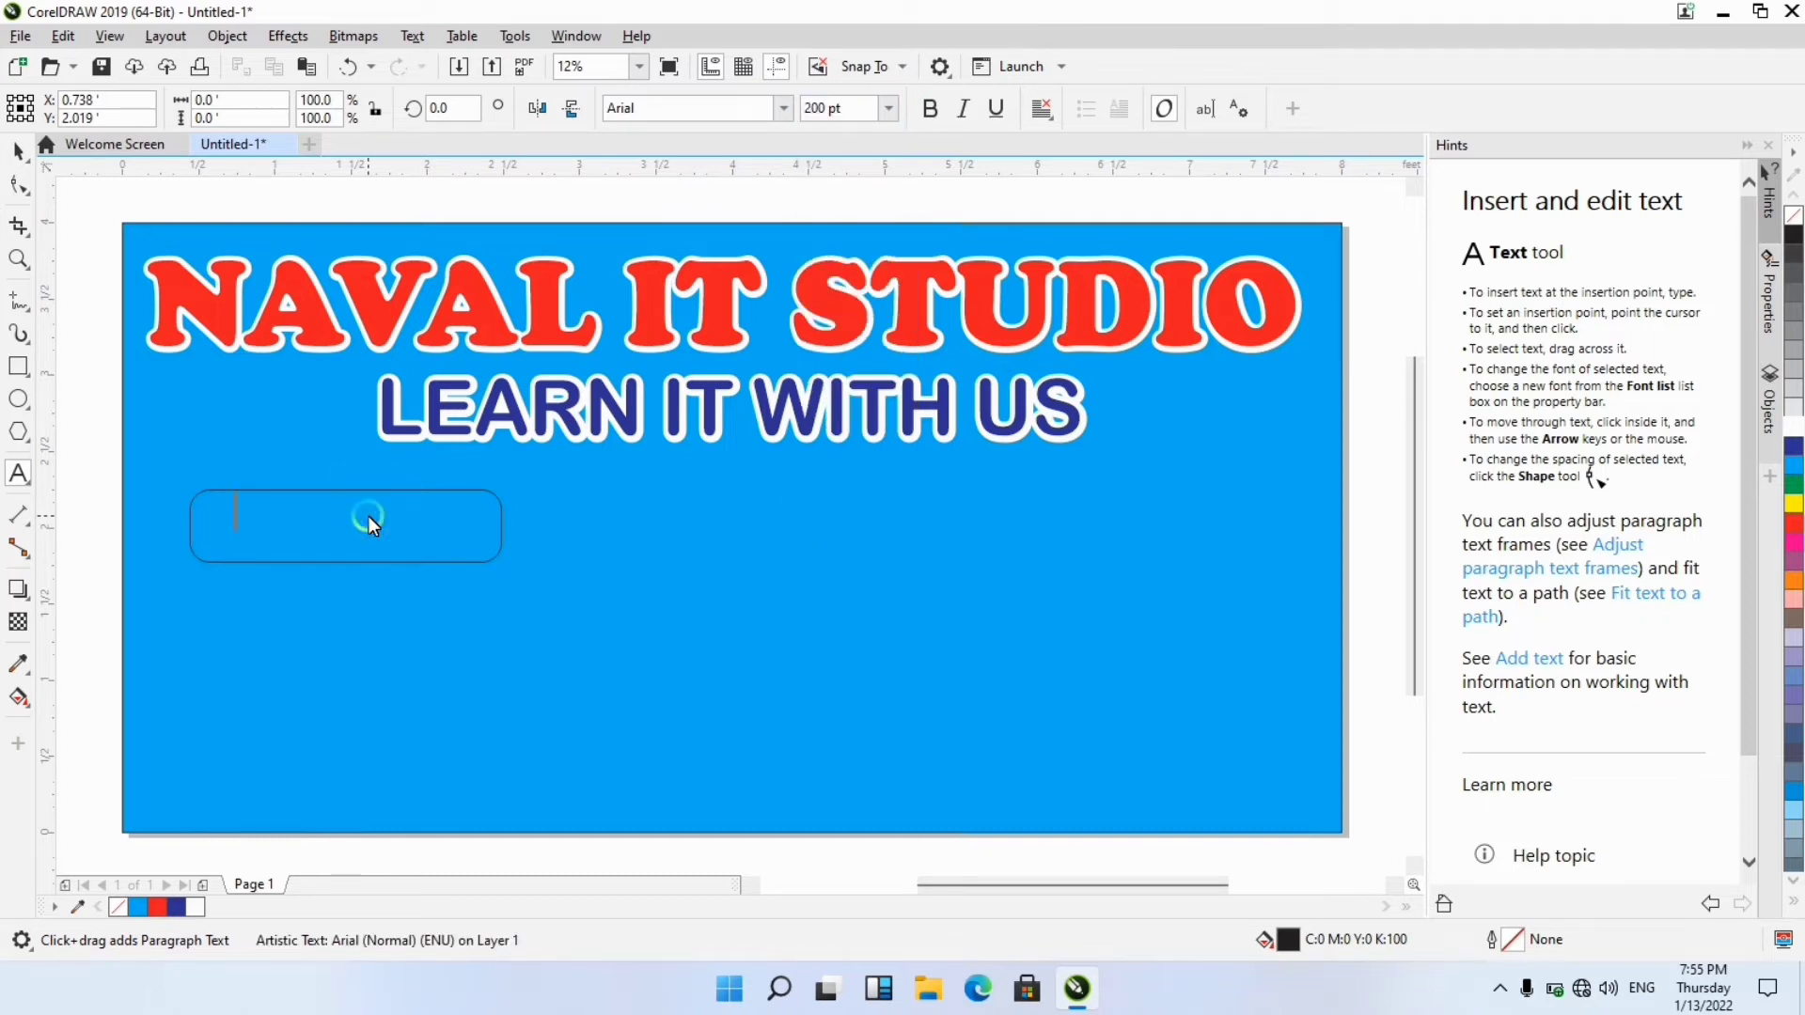
pyautogui.write('MS WO')
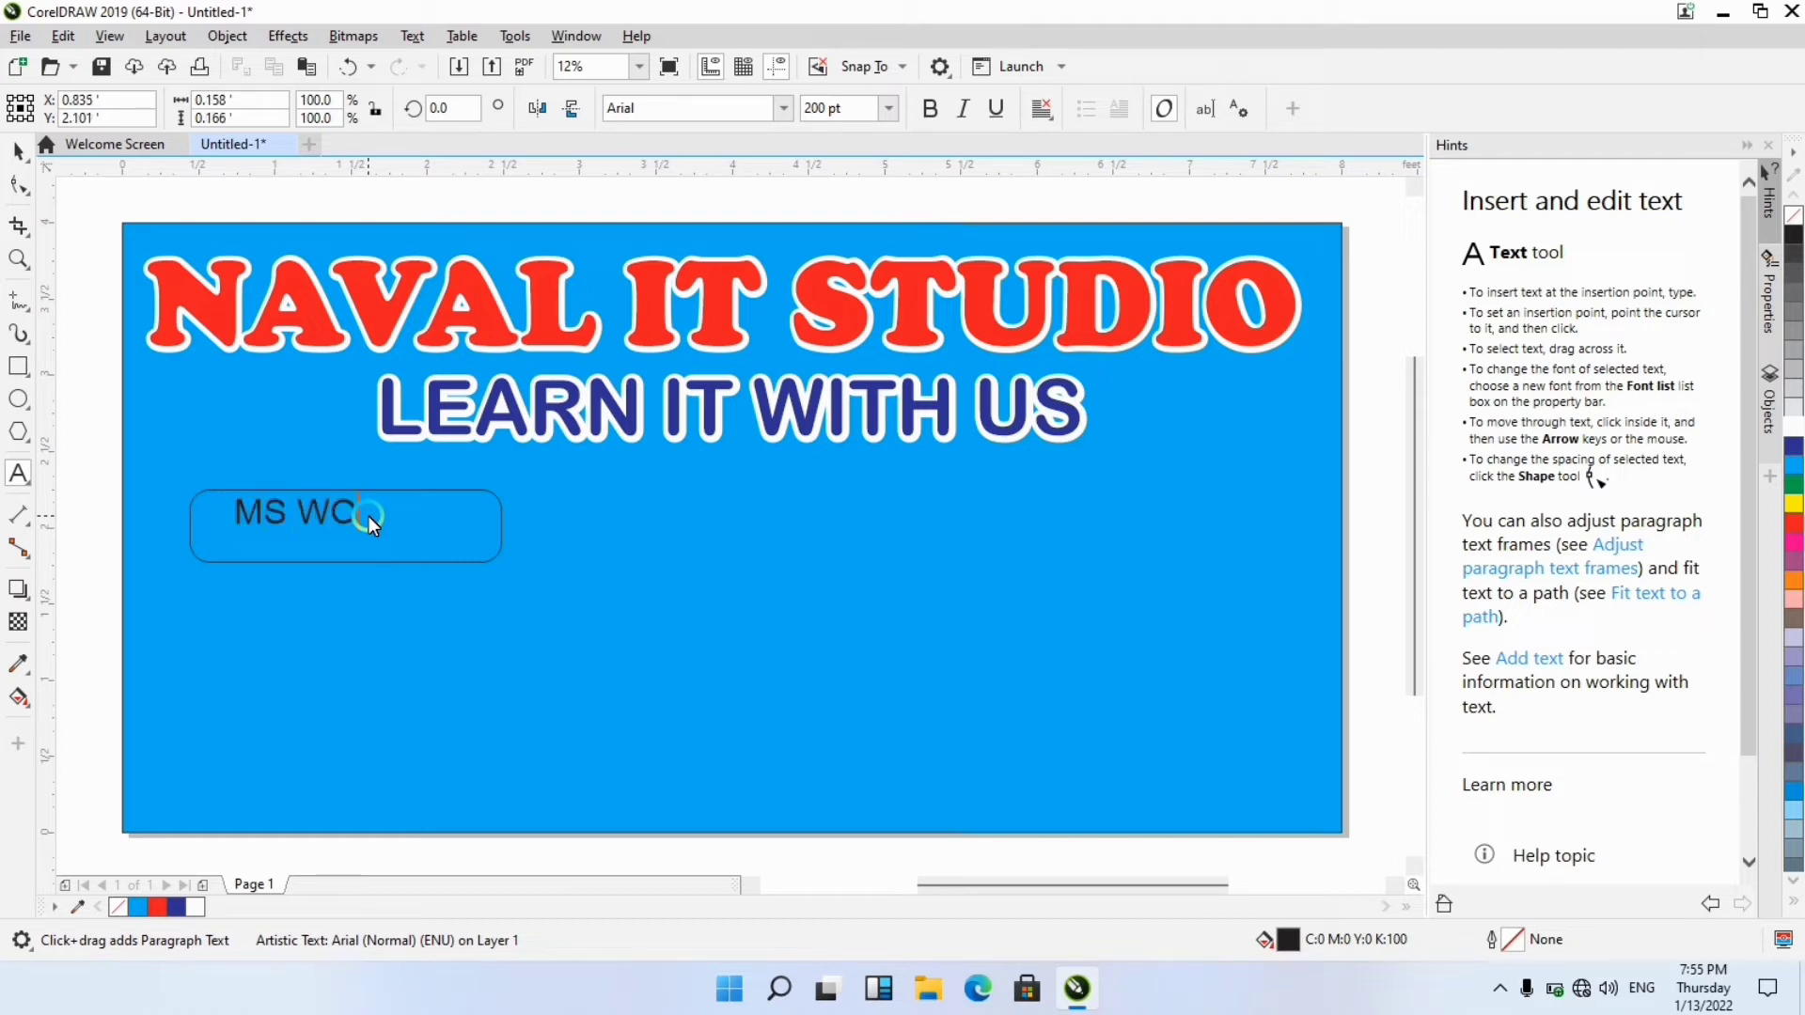
pyautogui.write('RD')
pyautogui.click(17, 150)
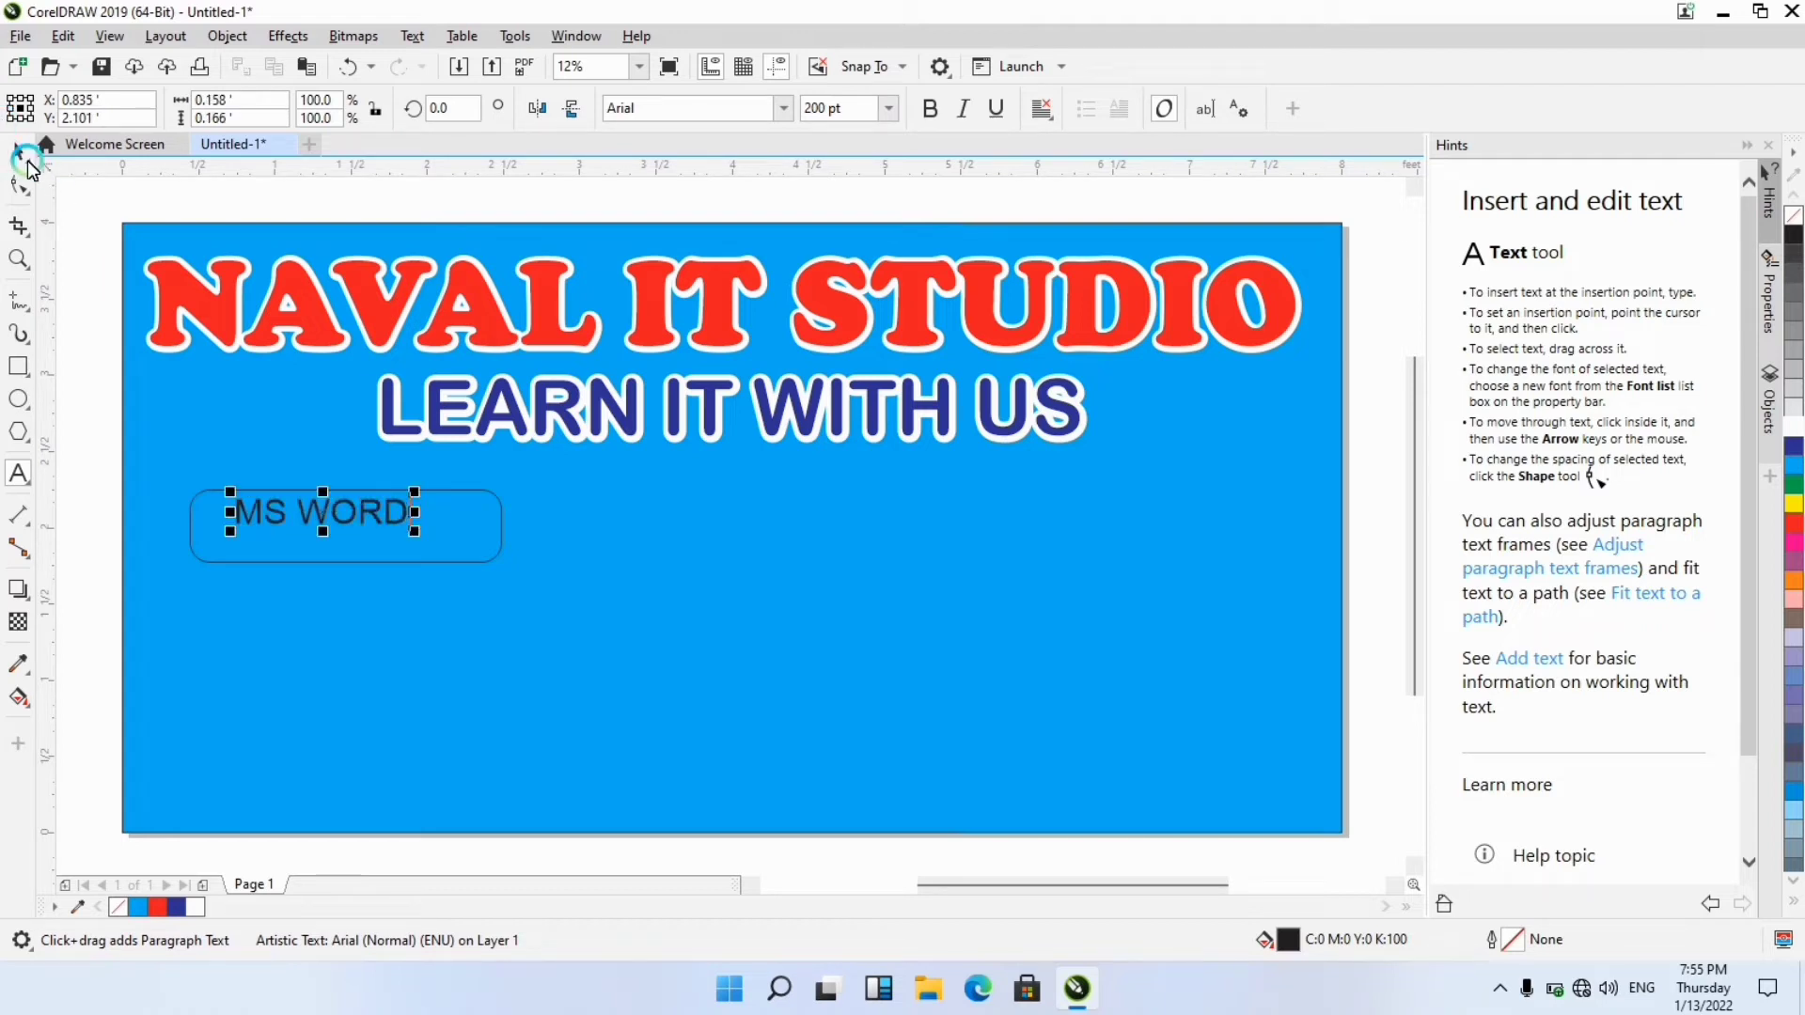
pyautogui.moveTo(342, 503); pyautogui.dragTo(382, 524)
# Set the "MS WORD" label's font to Cooper Black and enlarge it to about 254 pt within the rounded rectangle.
pyautogui.click(788, 107)
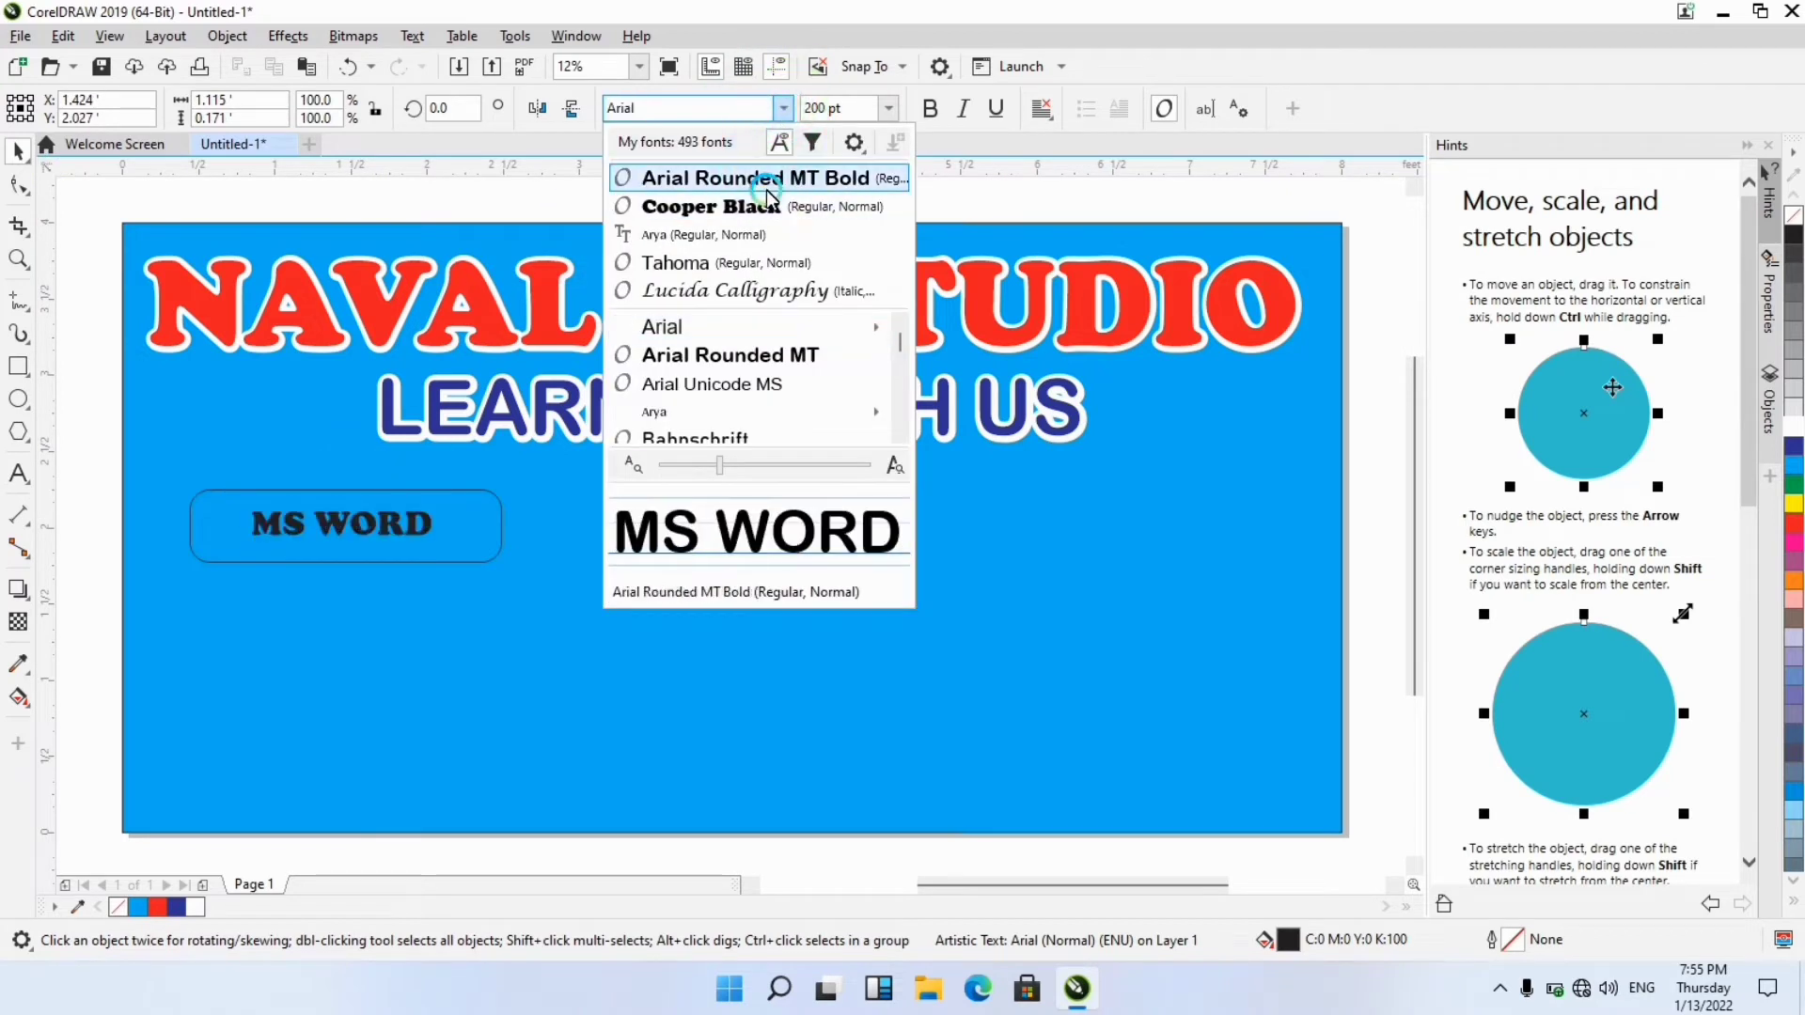
pyautogui.click(766, 203)
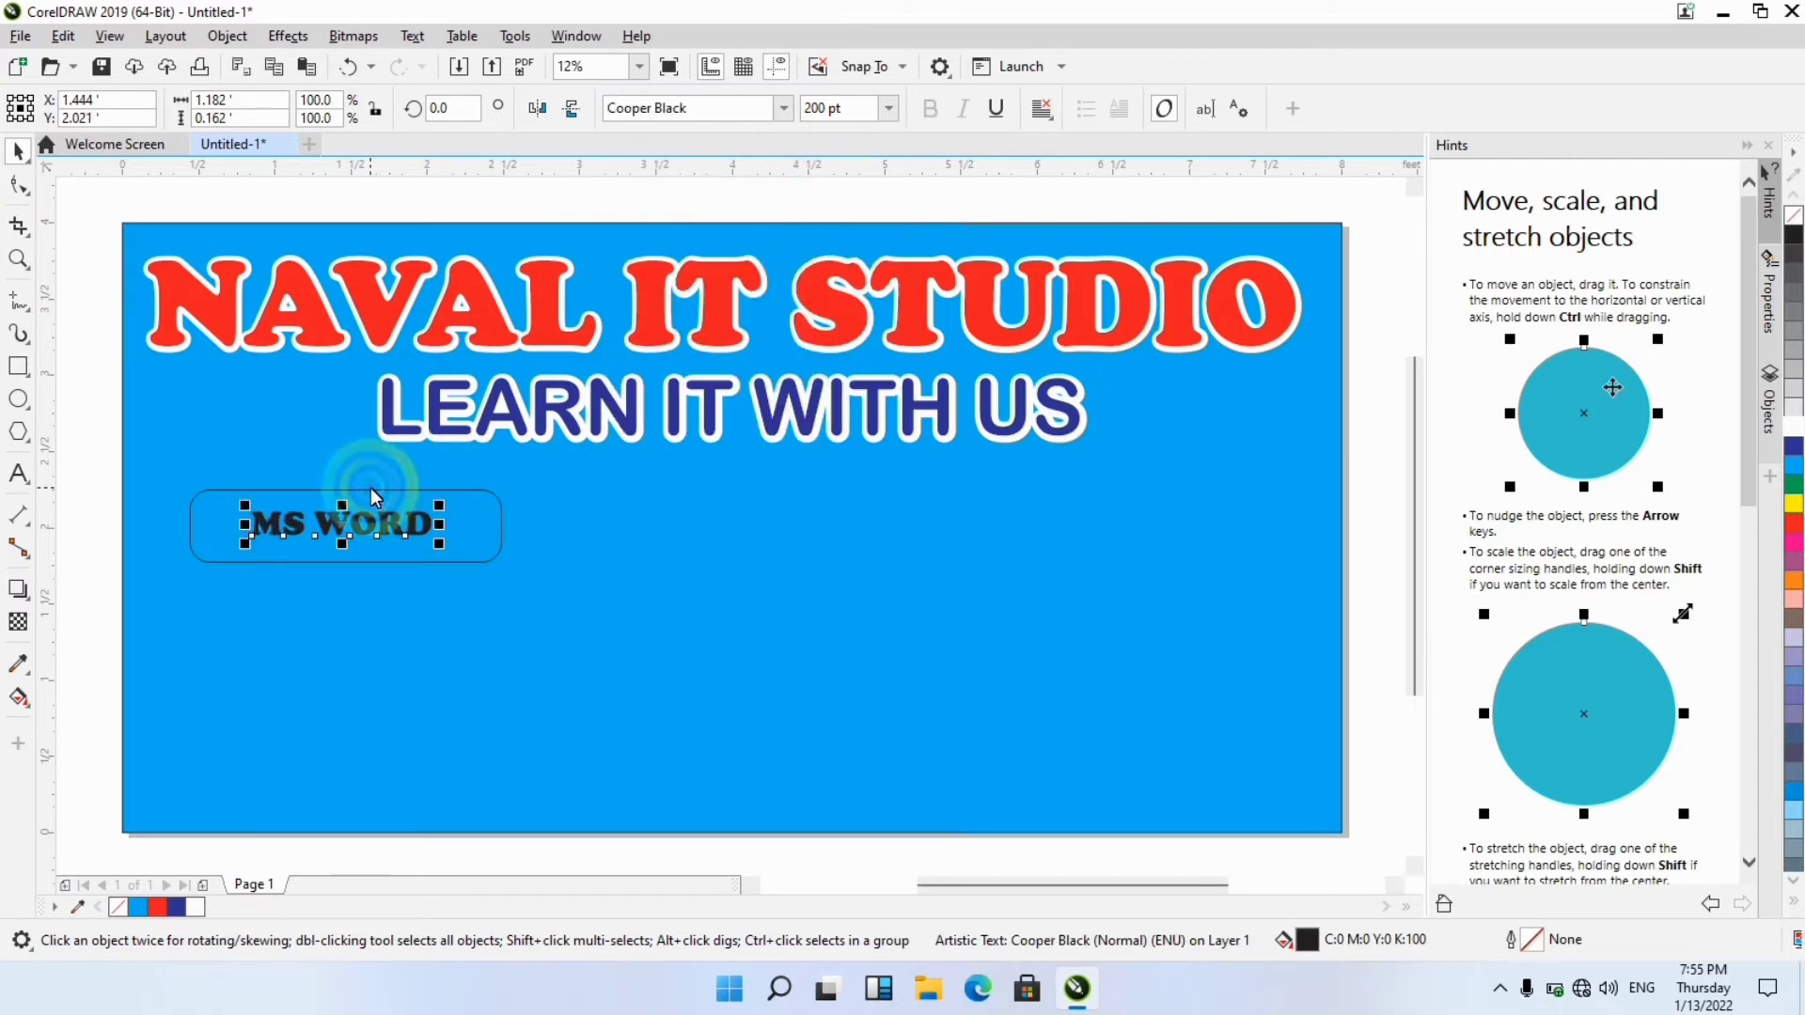
pyautogui.moveTo(440, 543)
pyautogui.mouseDown()
pyautogui.moveTo(486, 562)
pyautogui.moveTo(434, 535)
pyautogui.mouseUp()
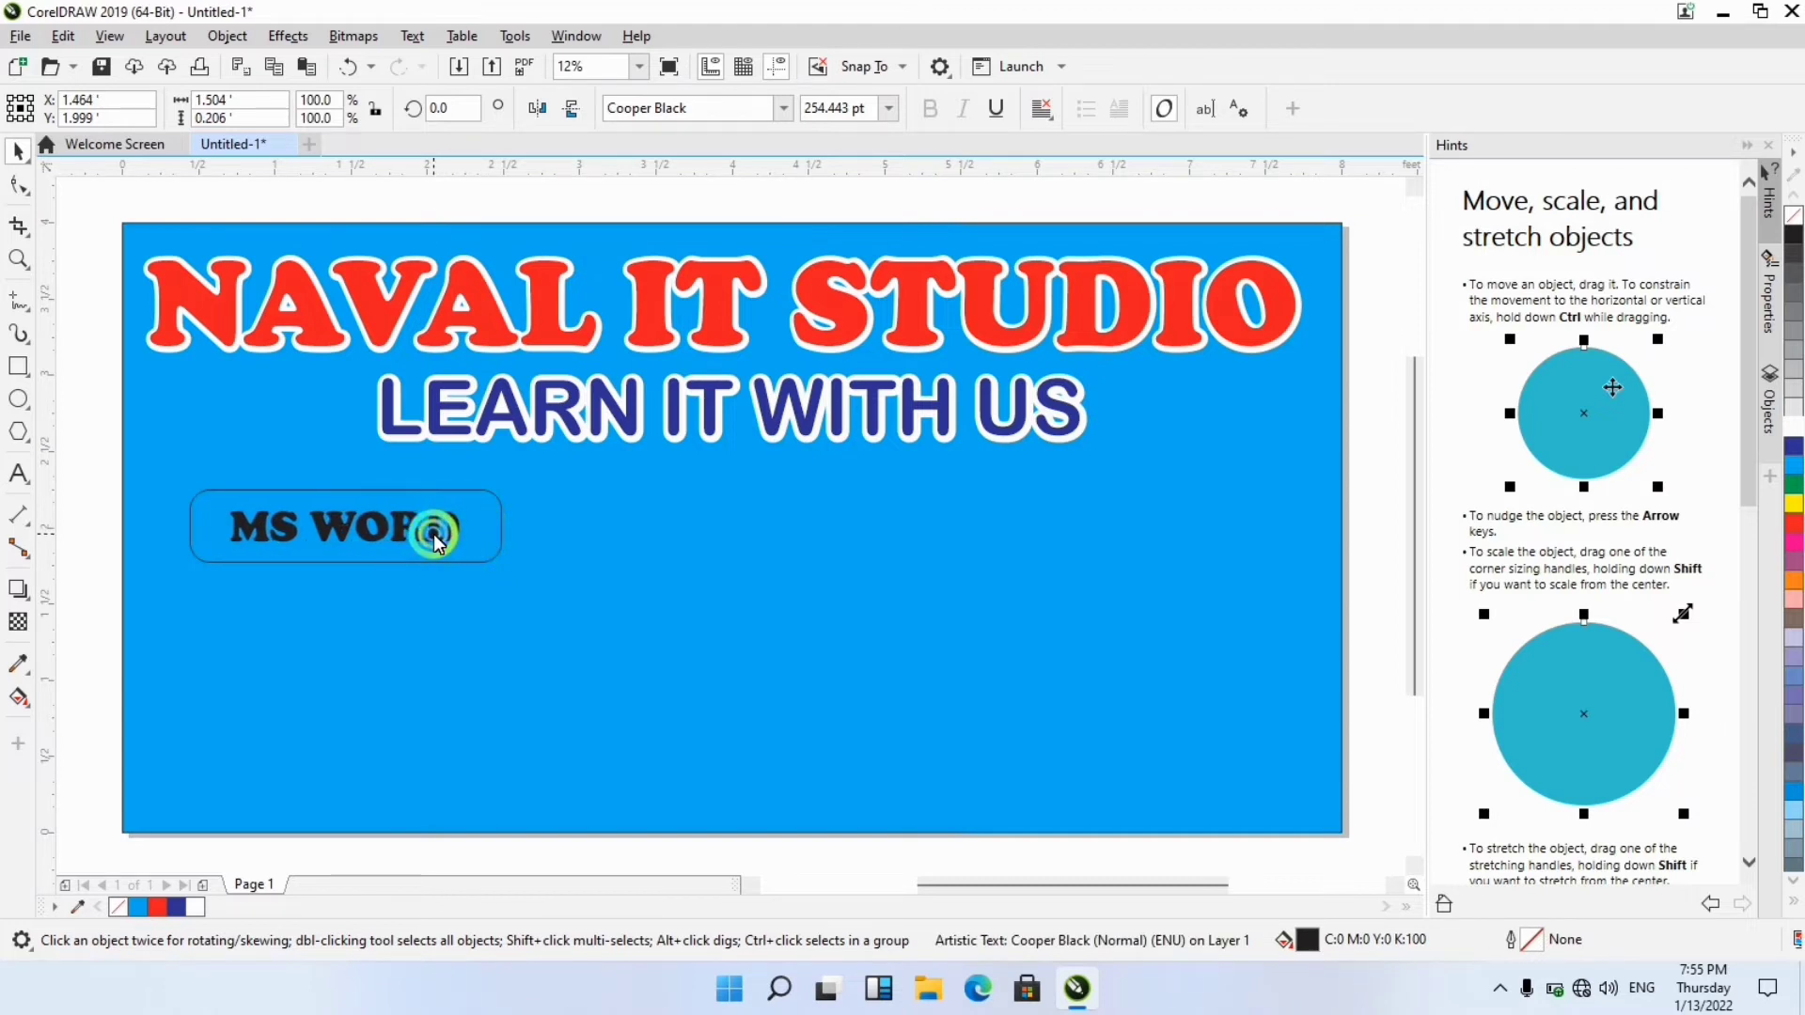
# Lock the blue background rectangle in place.
pyautogui.click(223, 425)
pyautogui.rightClick(223, 425)
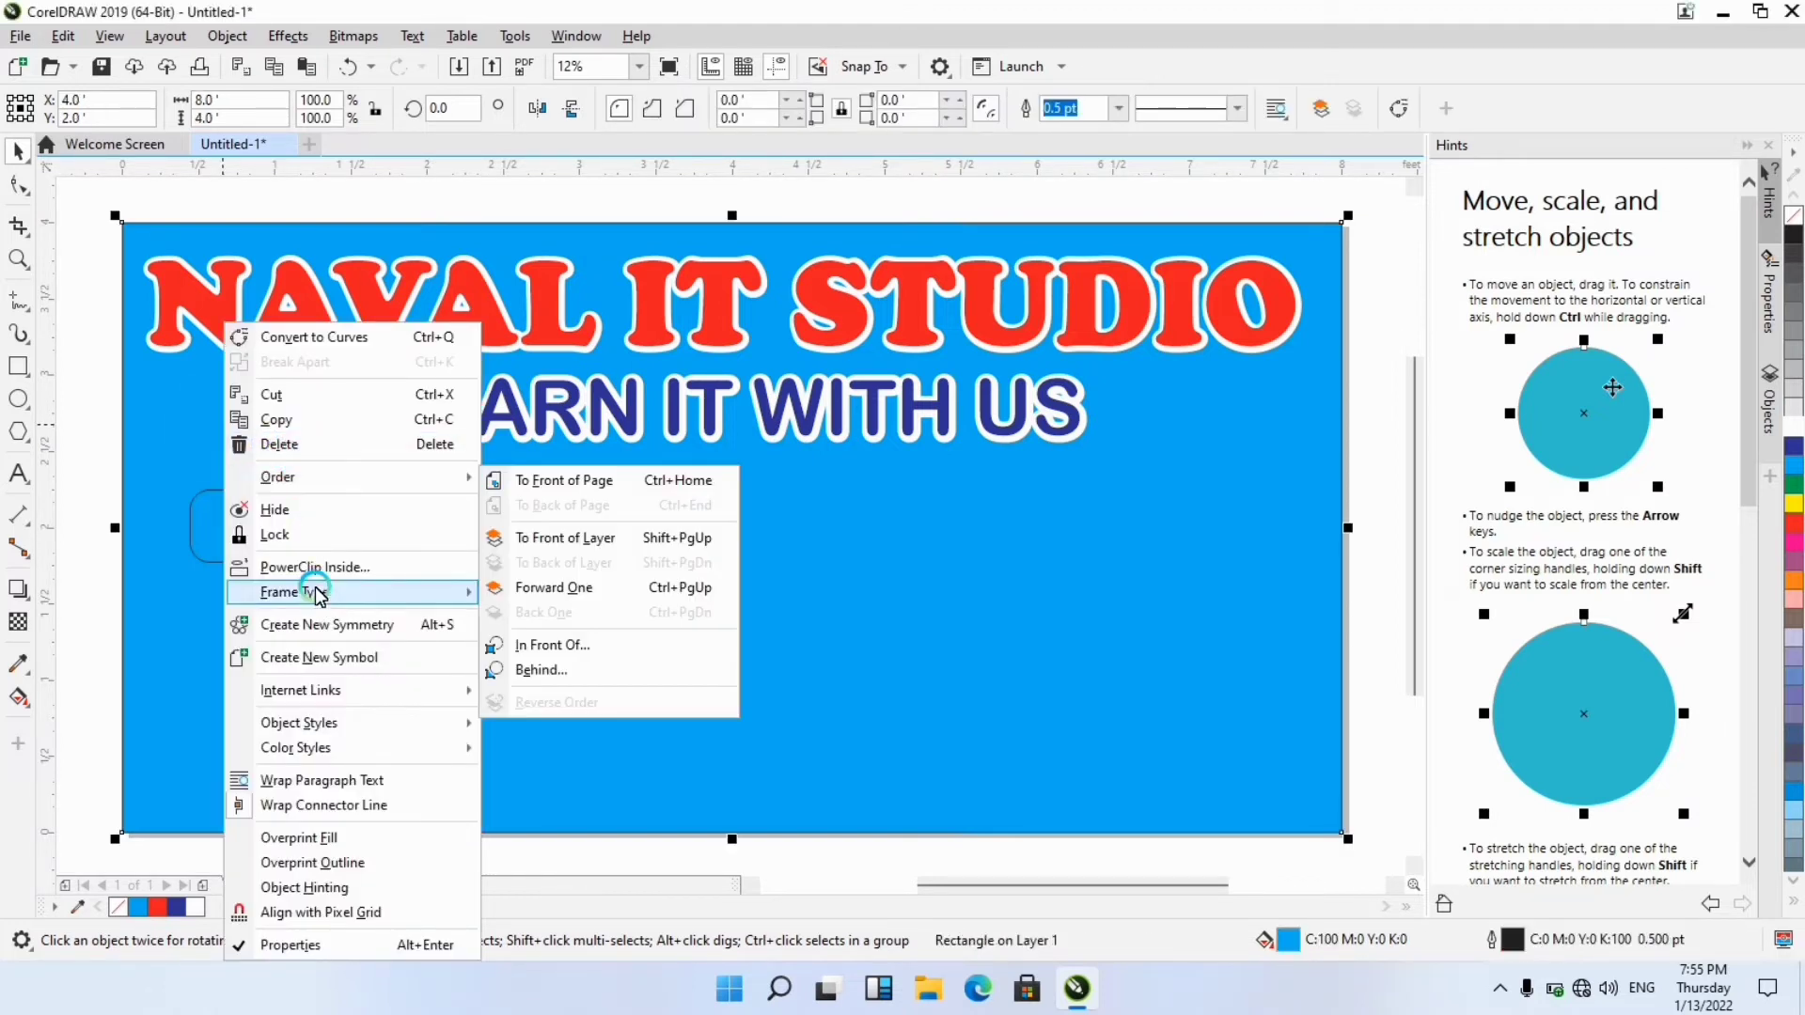
pyautogui.click(285, 536)
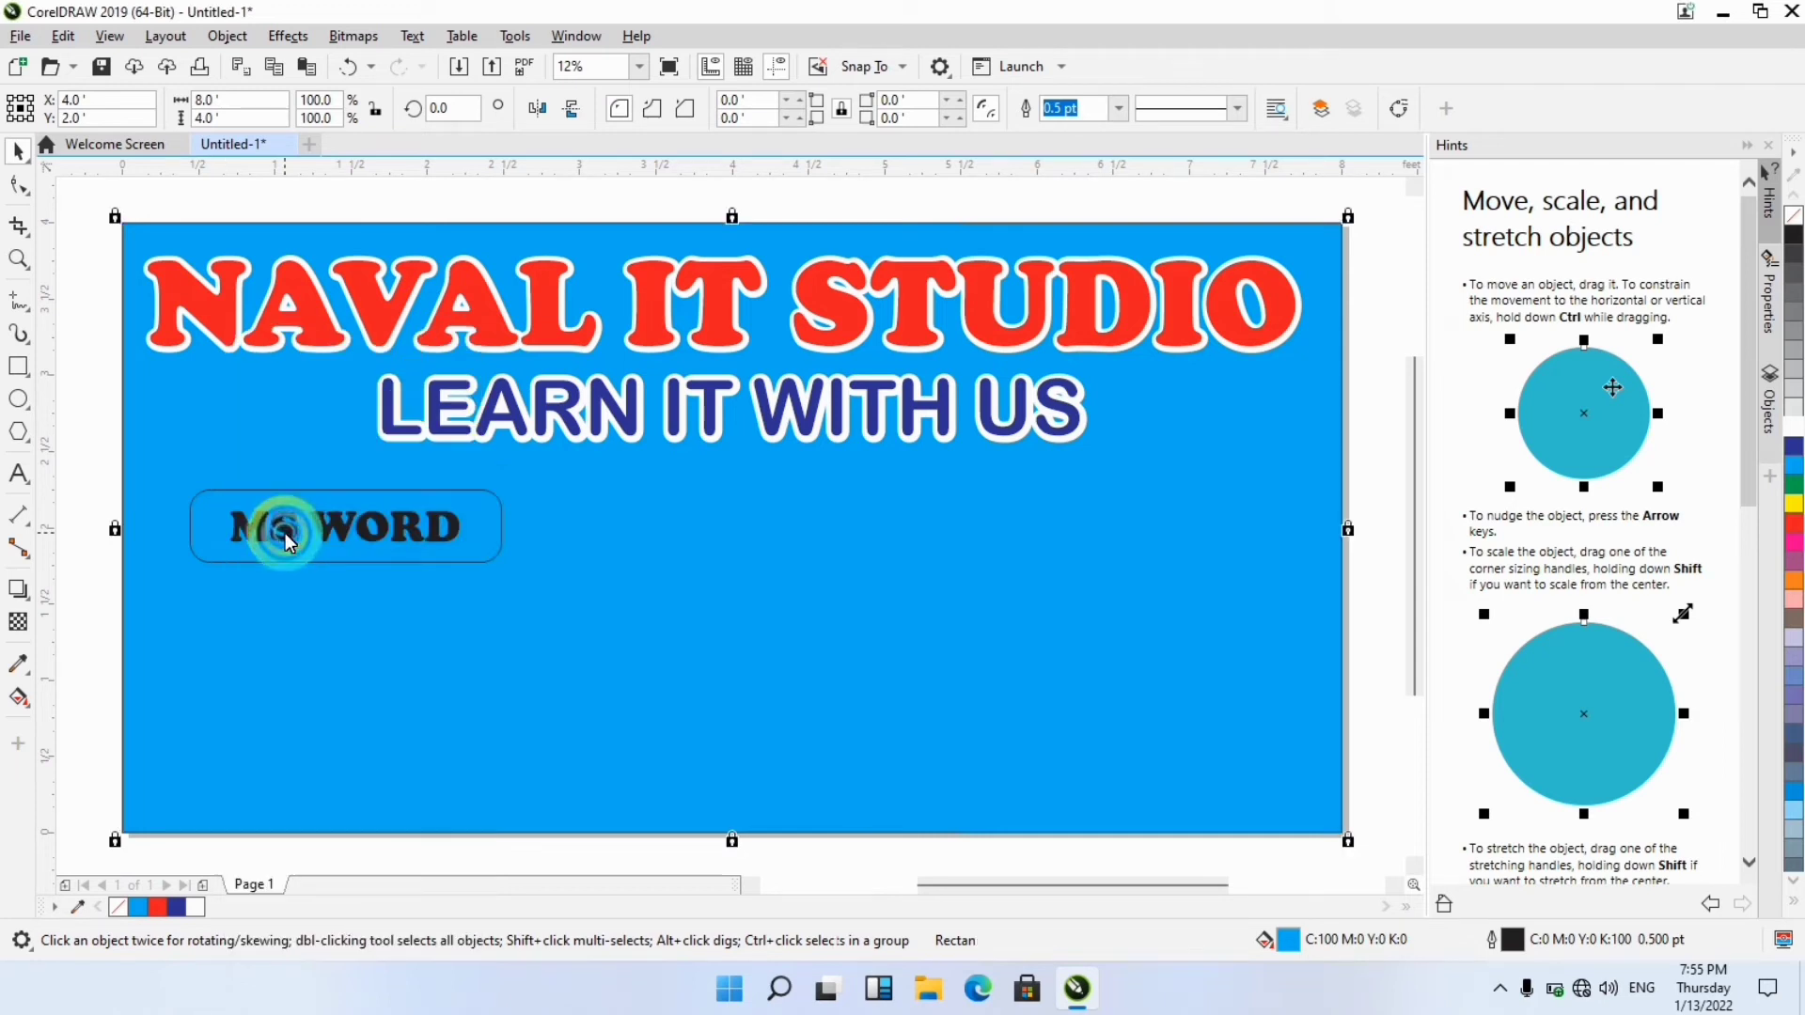
# Copy the rounded box with its "MS WORD" label horizontally to an X position of about 4.12 ft.
pyautogui.click(165, 479)
pyautogui.moveTo(165, 479); pyautogui.dragTo(592, 611)
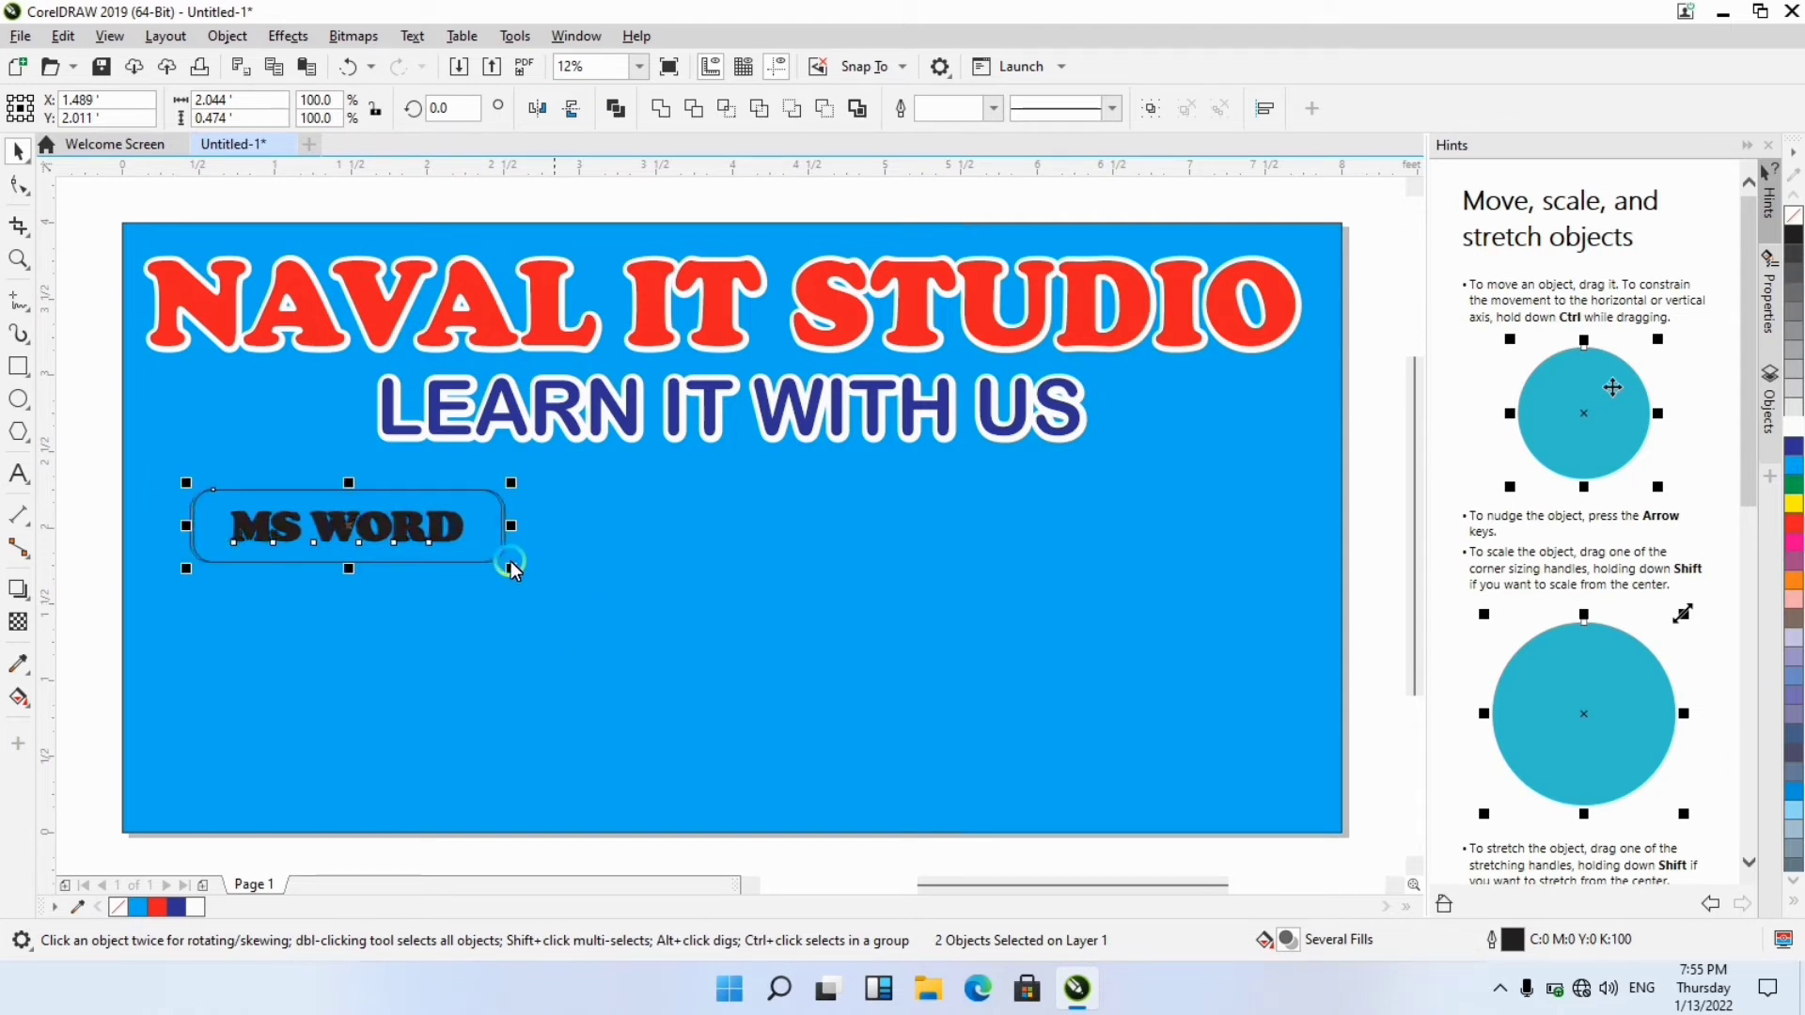
pyautogui.moveTo(419, 525); pyautogui.dragTo(826, 532)
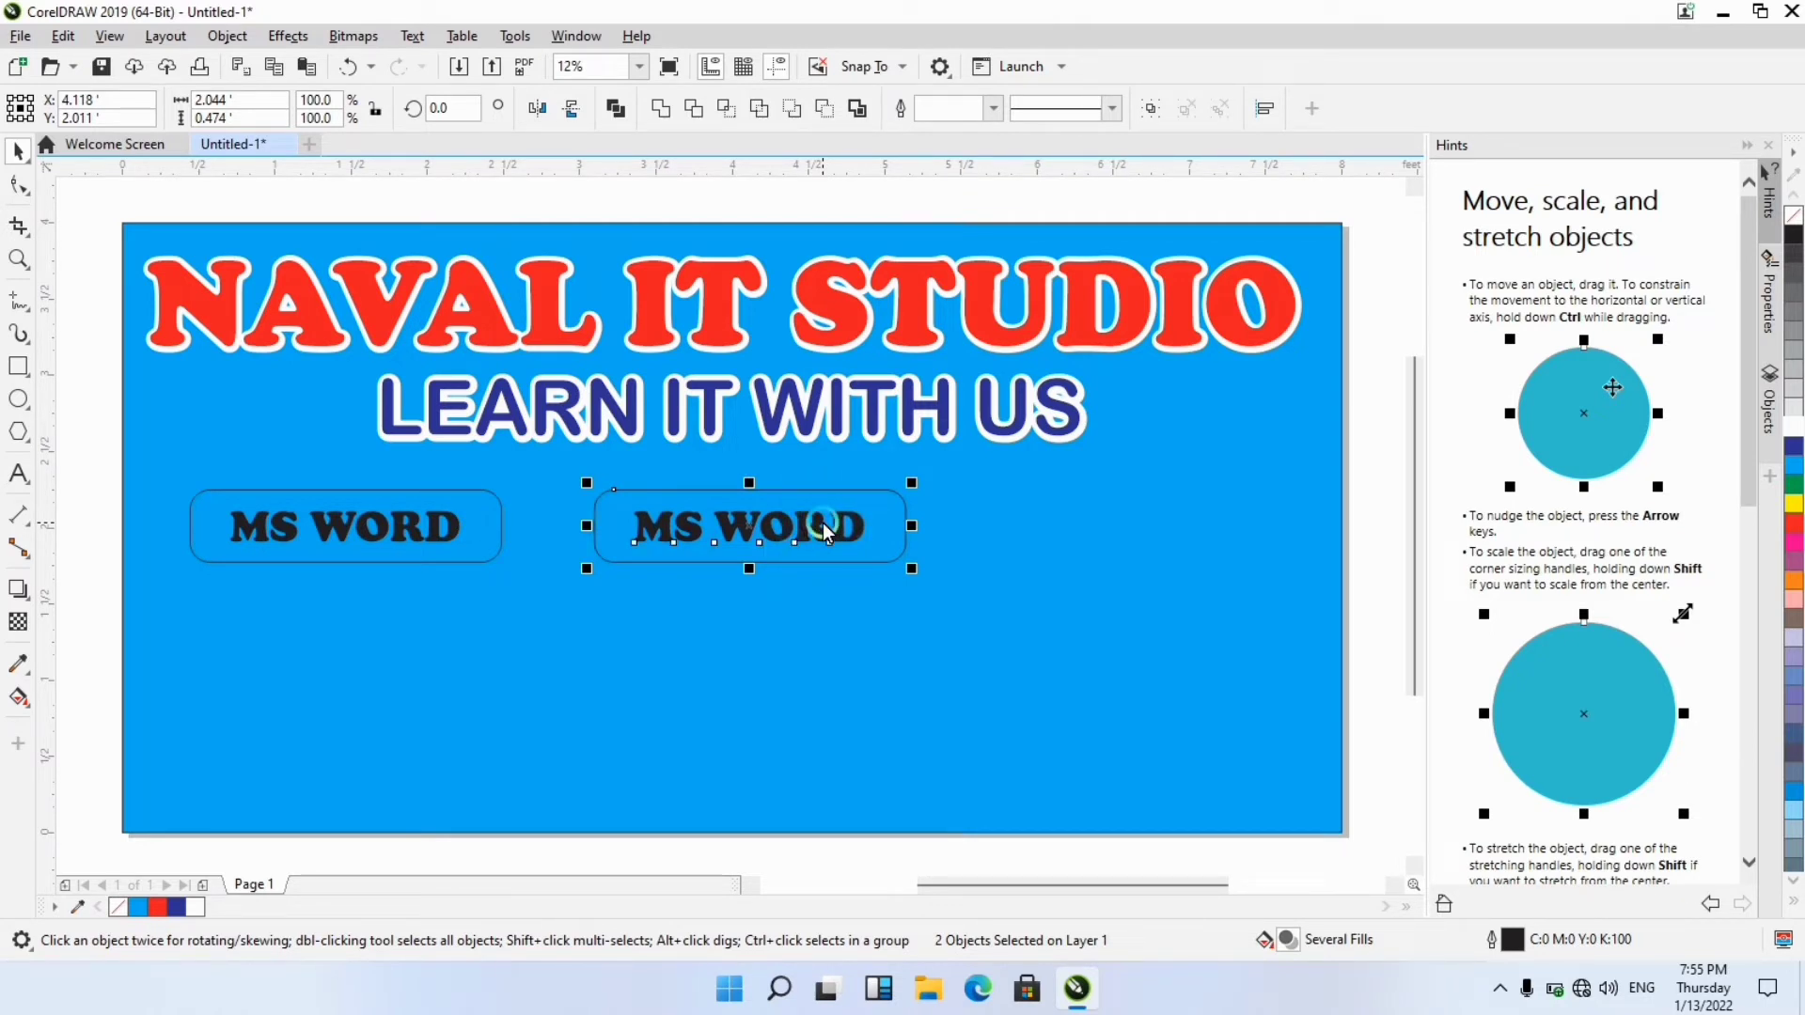
pyautogui.click(821, 523)
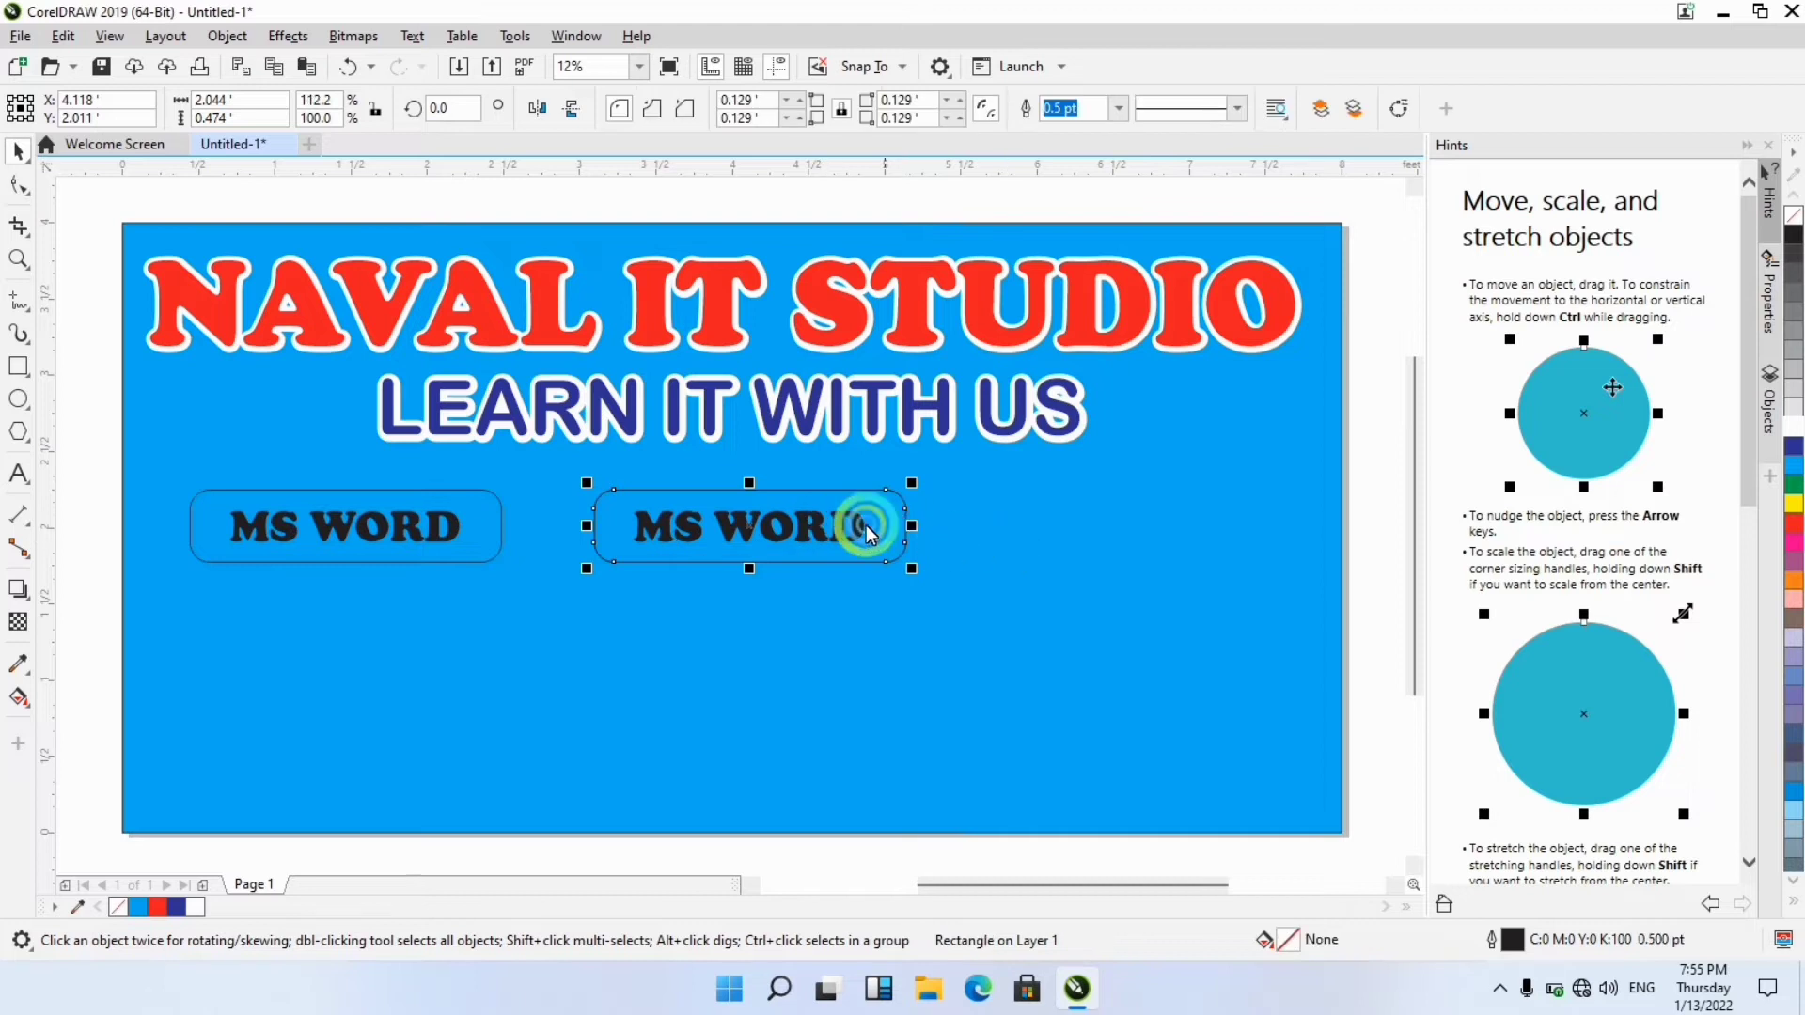
pyautogui.click(844, 503)
pyautogui.click(844, 524)
# Copy the middle "MS WORD" box and label horizontally to about X 6.78 ft, near the banner's right edge.
pyautogui.moveTo(971, 633); pyautogui.dragTo(576, 473)
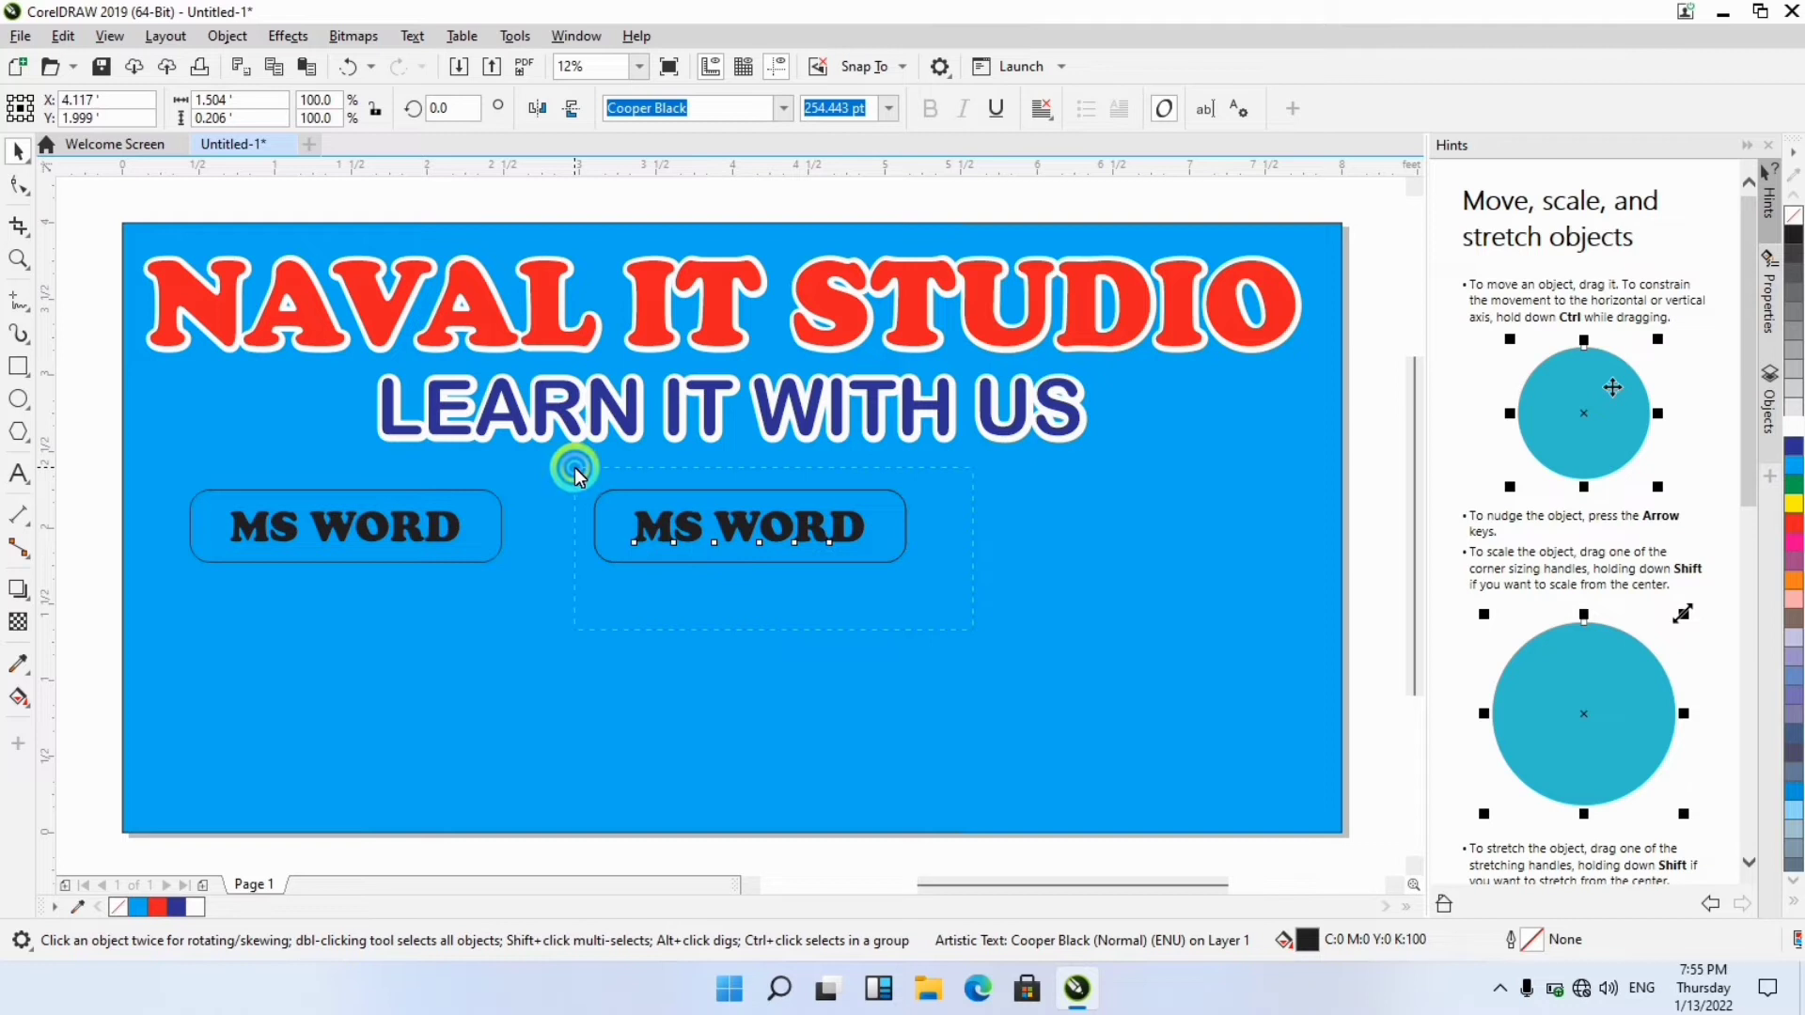
pyautogui.click(665, 520)
pyautogui.moveTo(696, 538); pyautogui.dragTo(1102, 544)
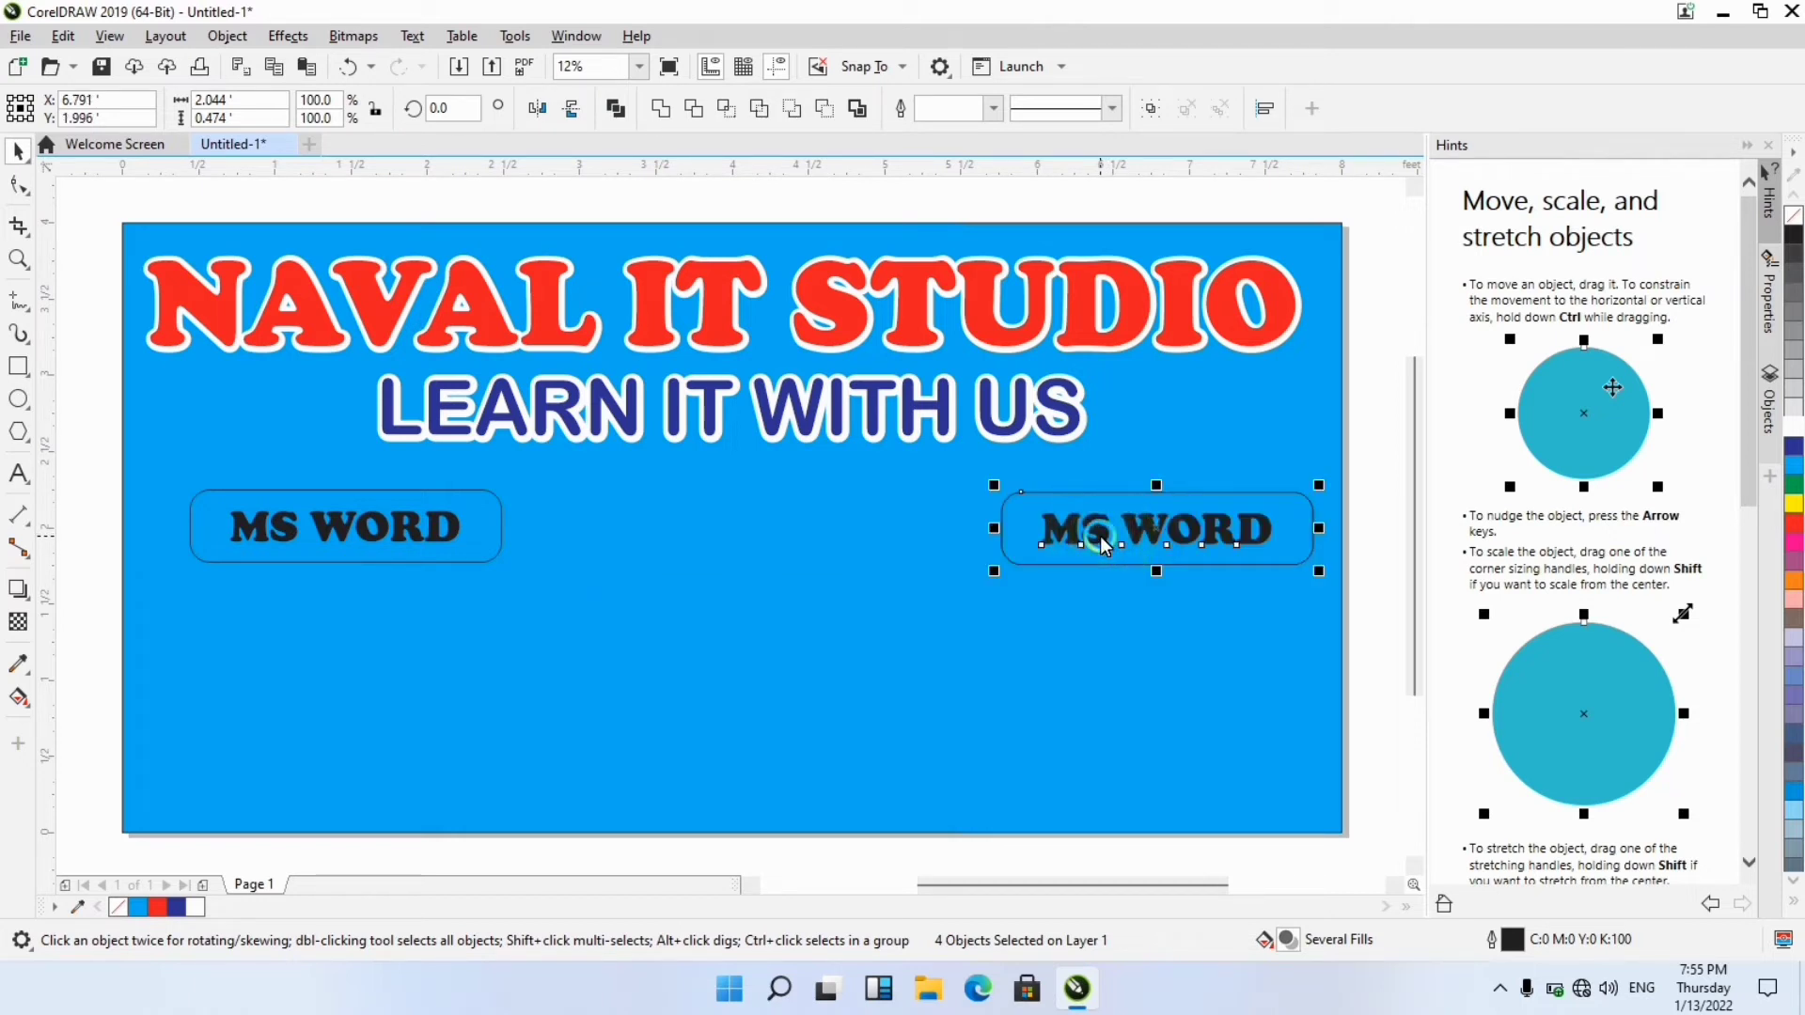
pyautogui.hotkey('ctrl', 'z')
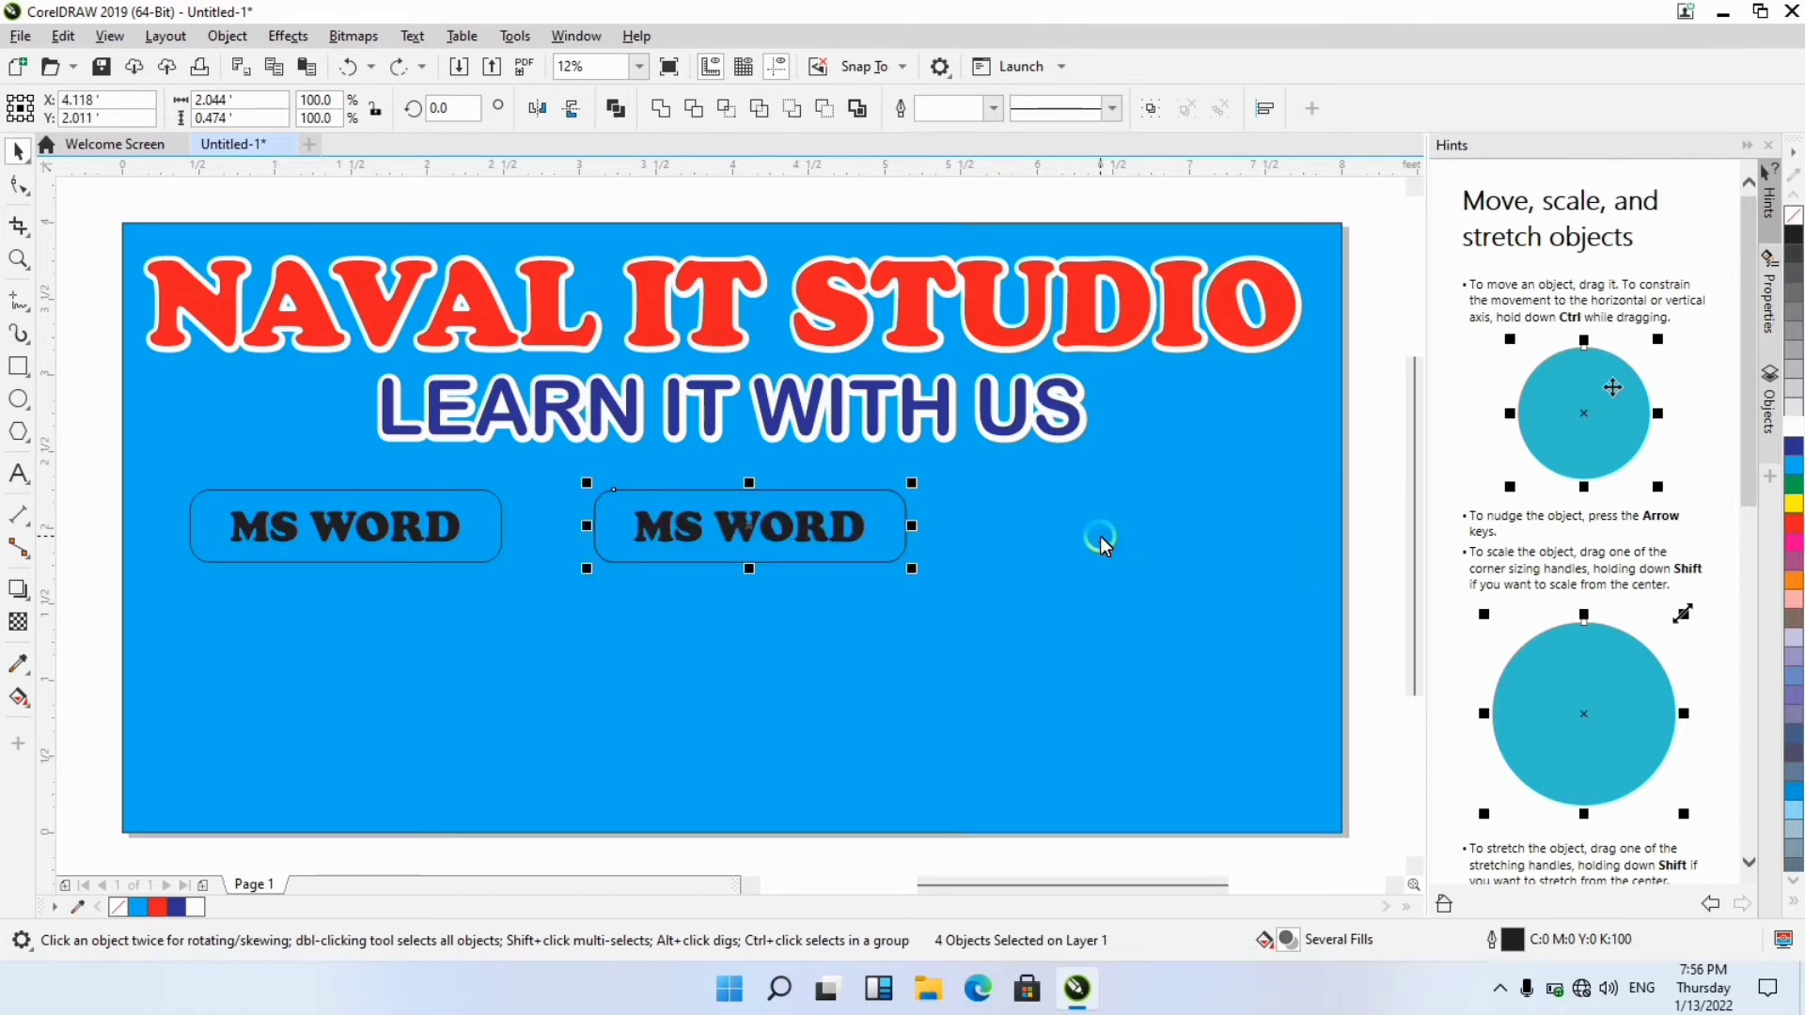
pyautogui.moveTo(737, 523); pyautogui.dragTo(1157, 517)
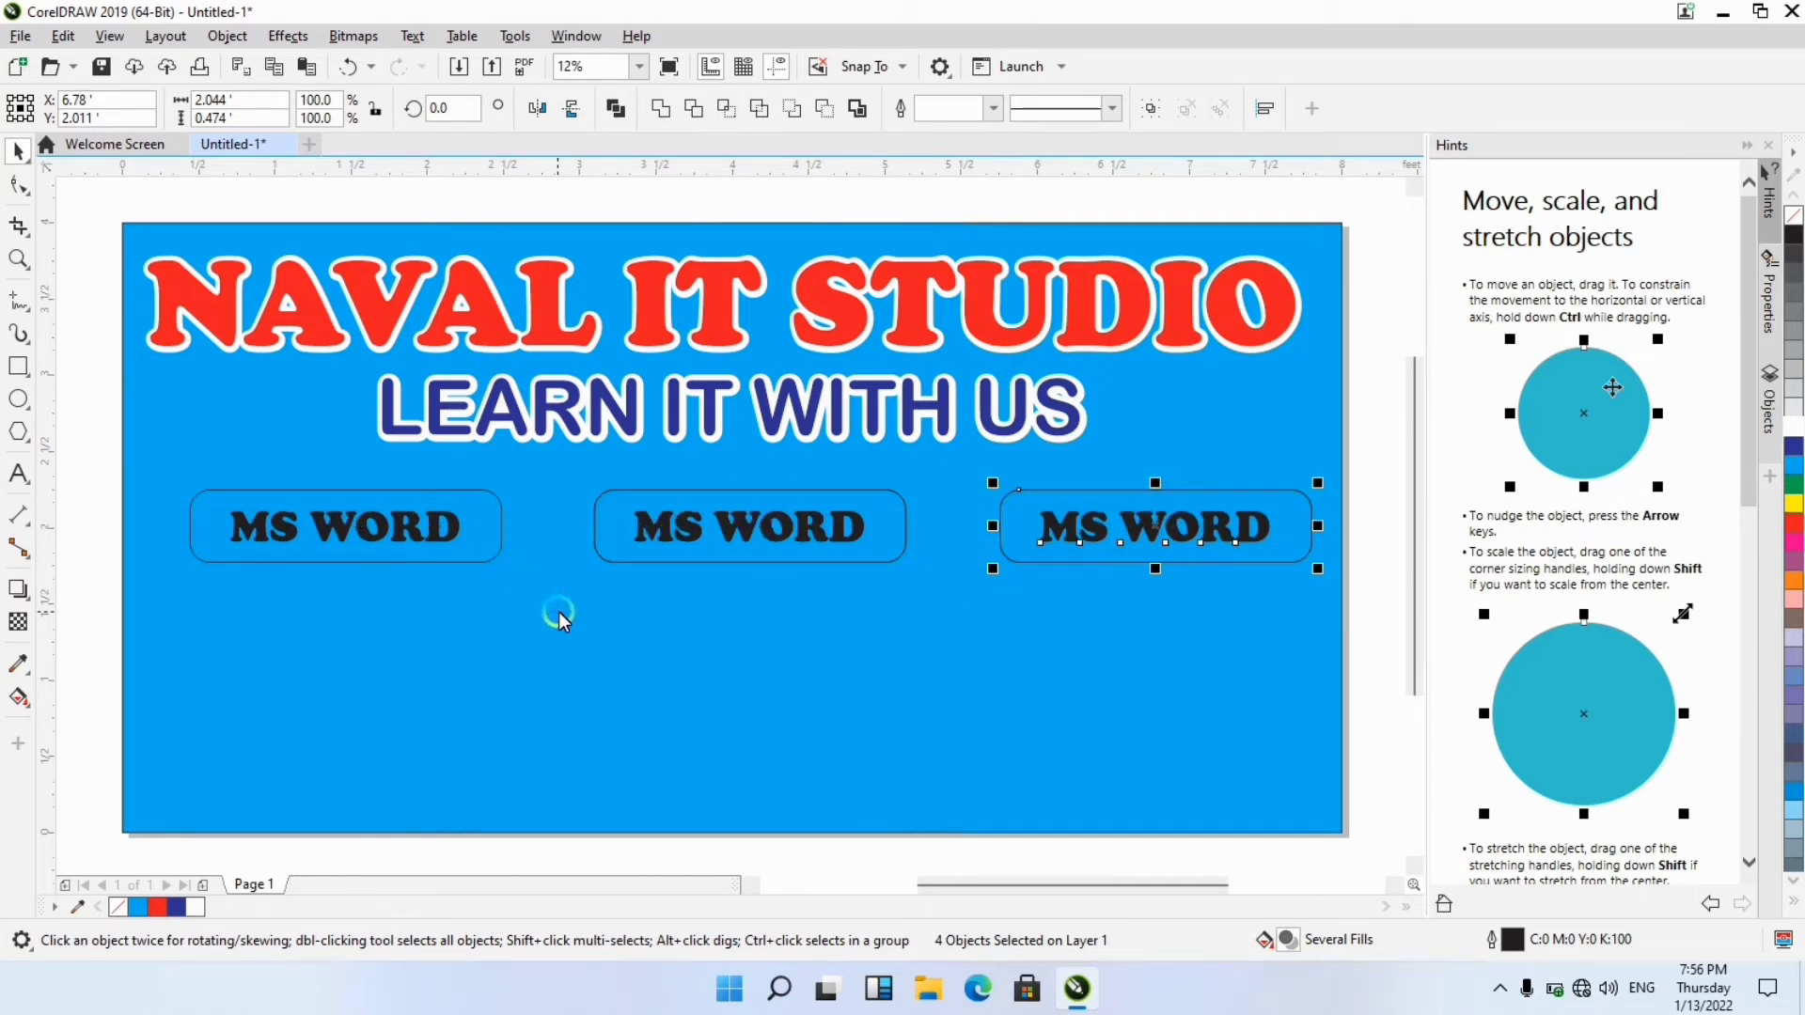
# Move the leftmost "MS WORD" box and label left to an X position of about 1.24 ft.
pyautogui.click(279, 528)
pyautogui.click(794, 527)
pyautogui.click(893, 582)
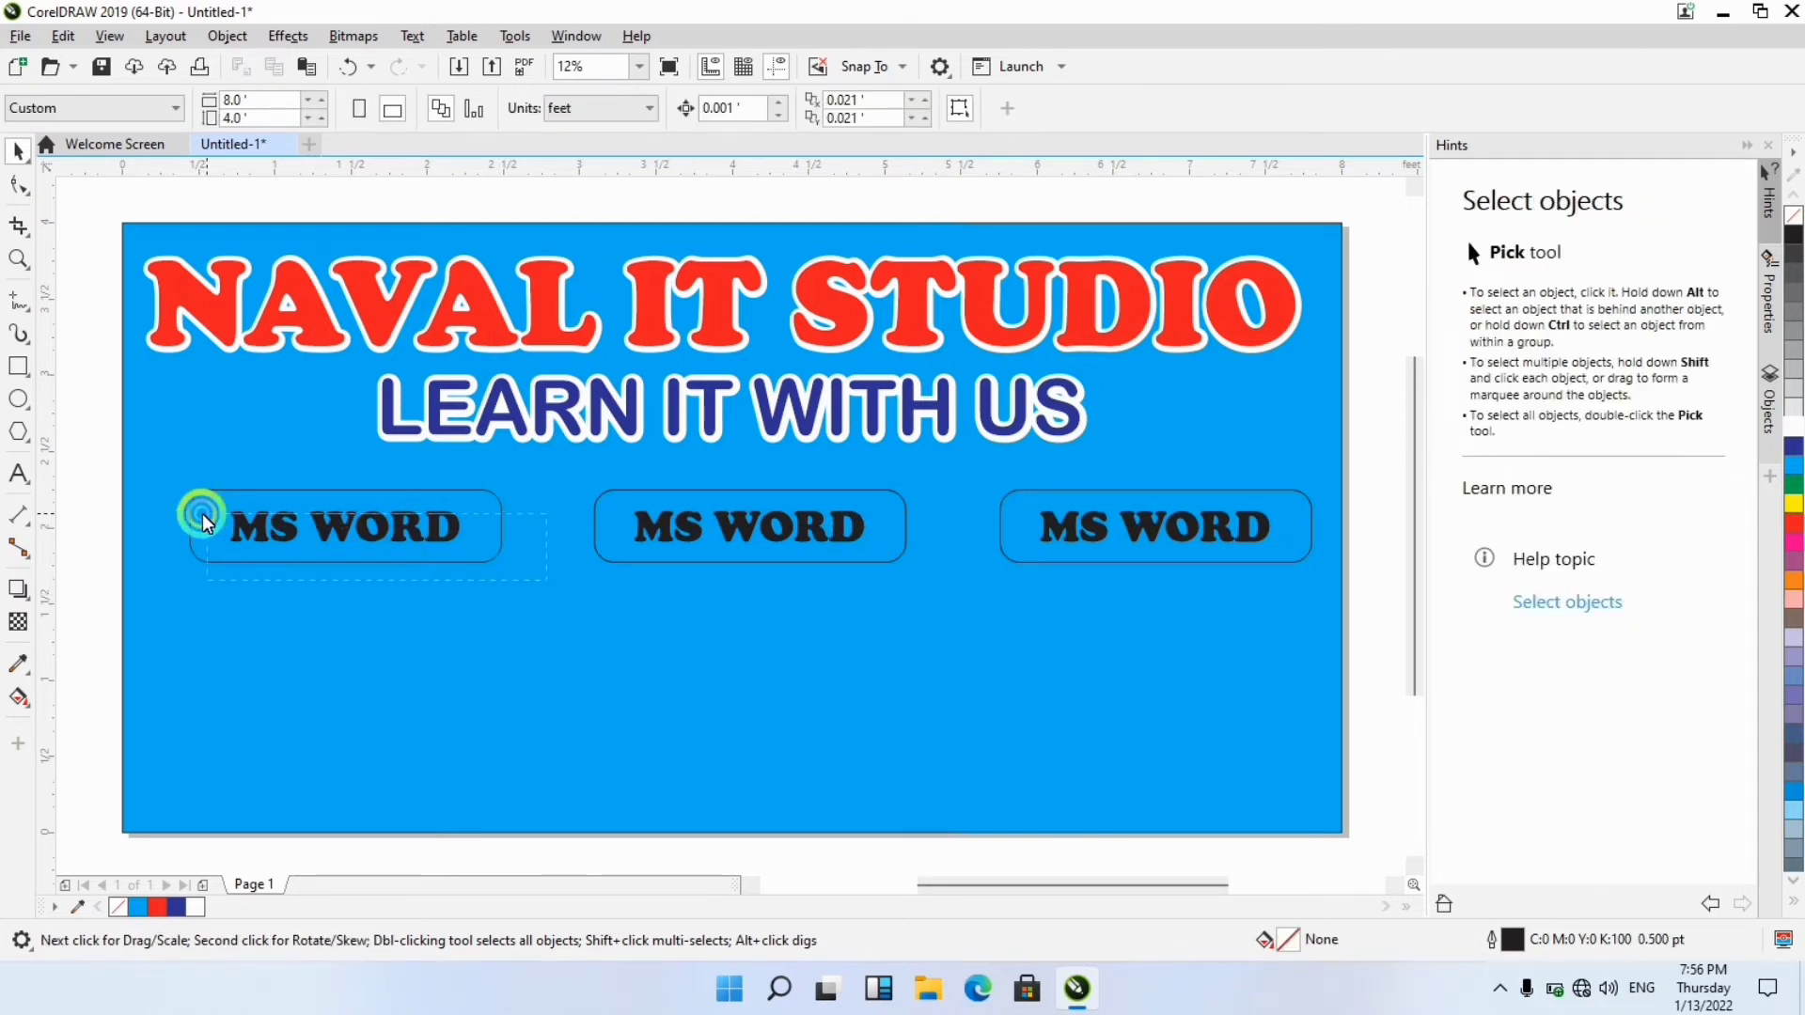
pyautogui.click(290, 533)
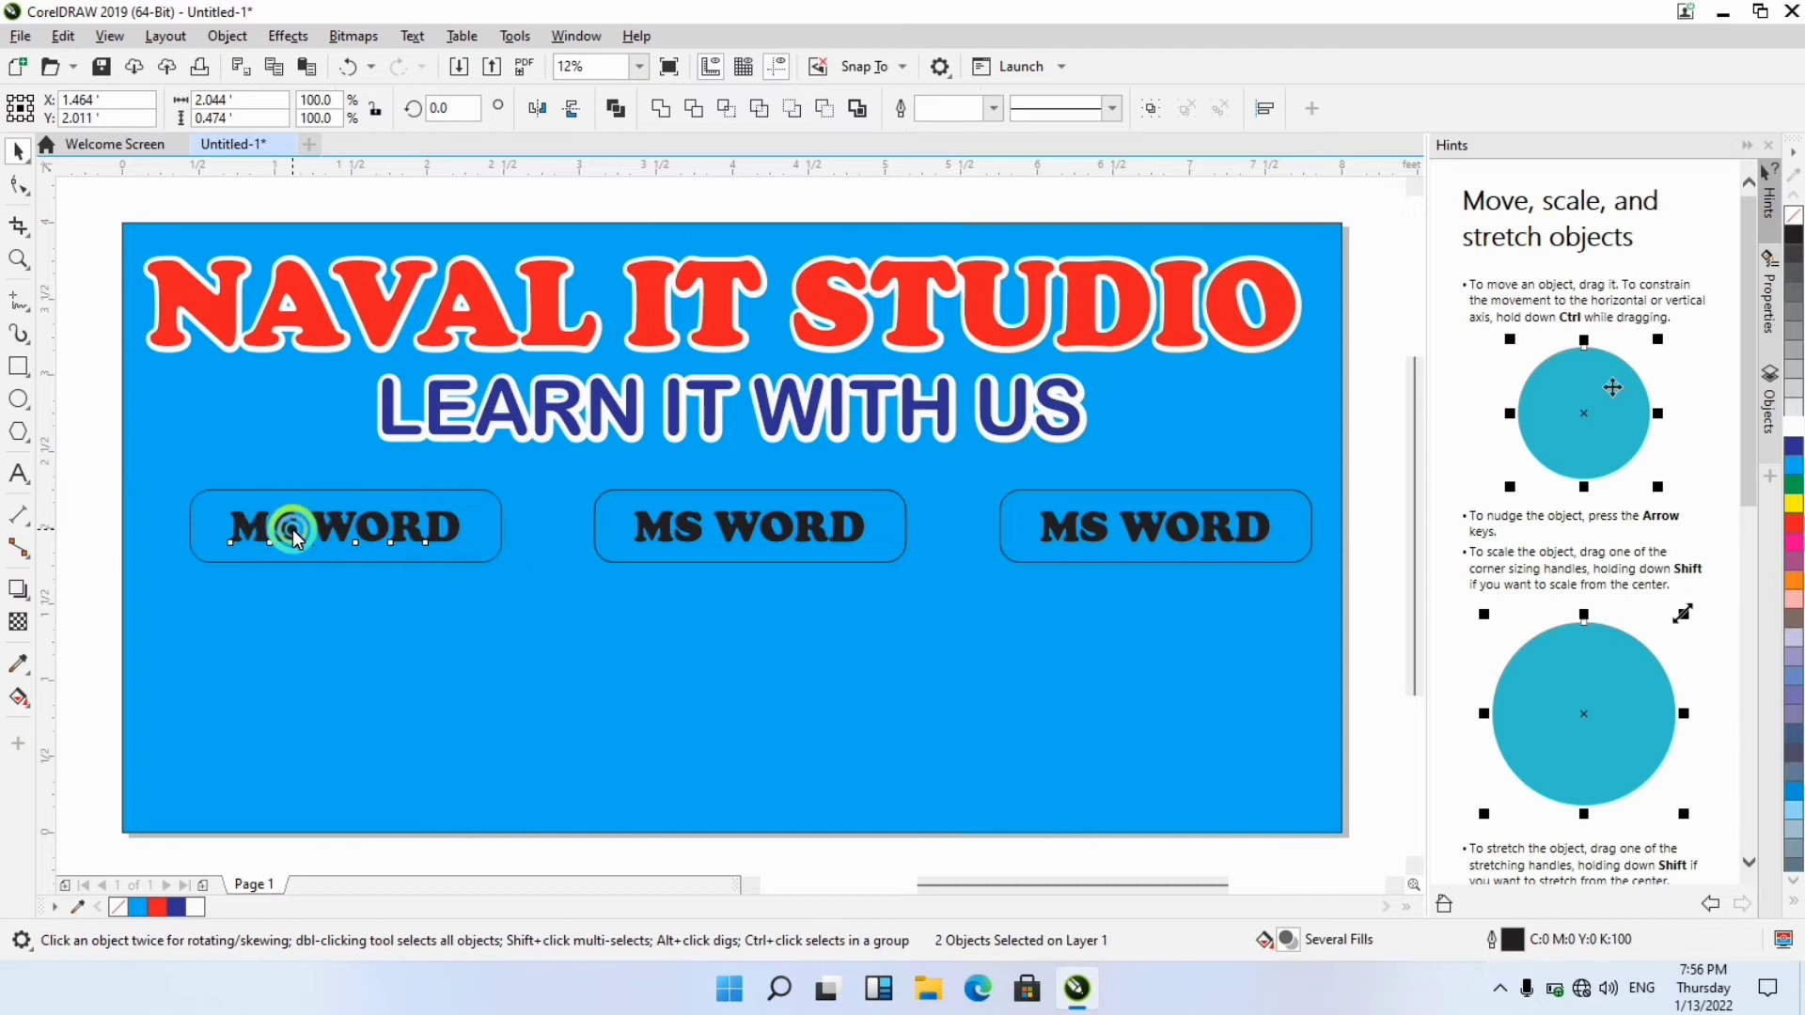
pyautogui.moveTo(294, 536)
pyautogui.mouseDown()
pyautogui.moveTo(218, 534)
pyautogui.moveTo(270, 528)
pyautogui.mouseUp()
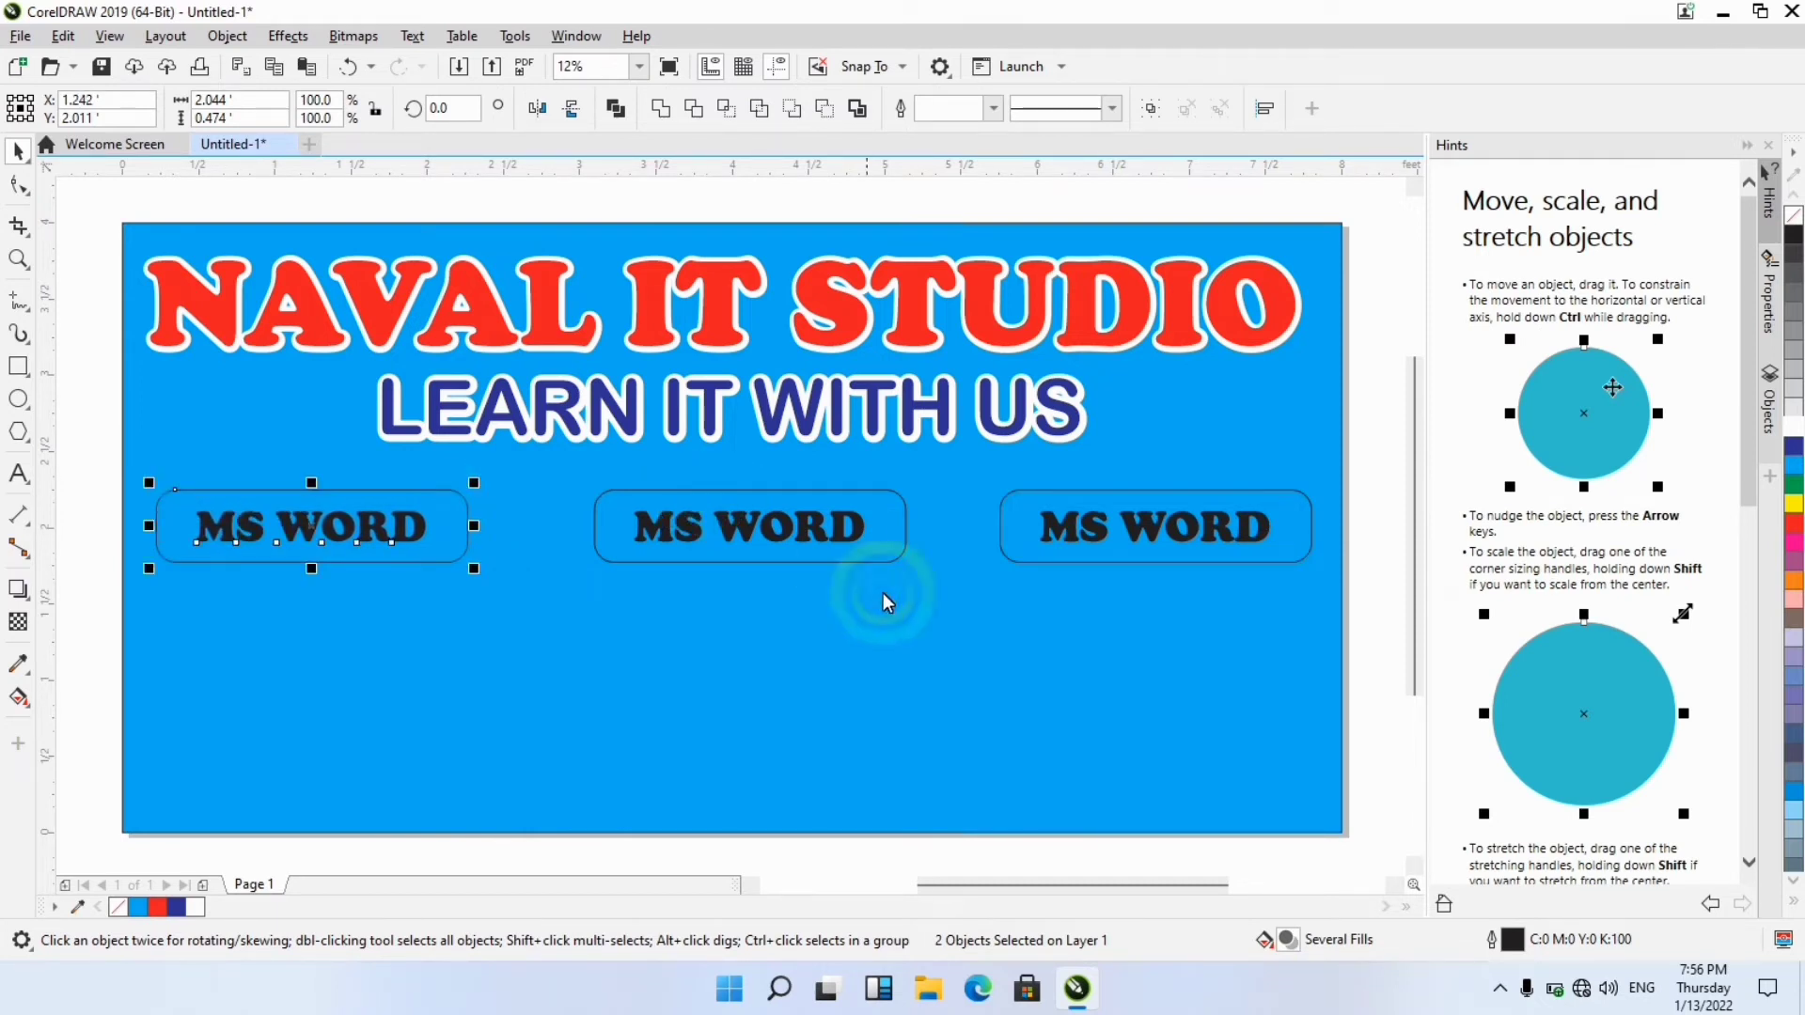
pyautogui.moveTo(813, 588); pyautogui.dragTo(523, 483)
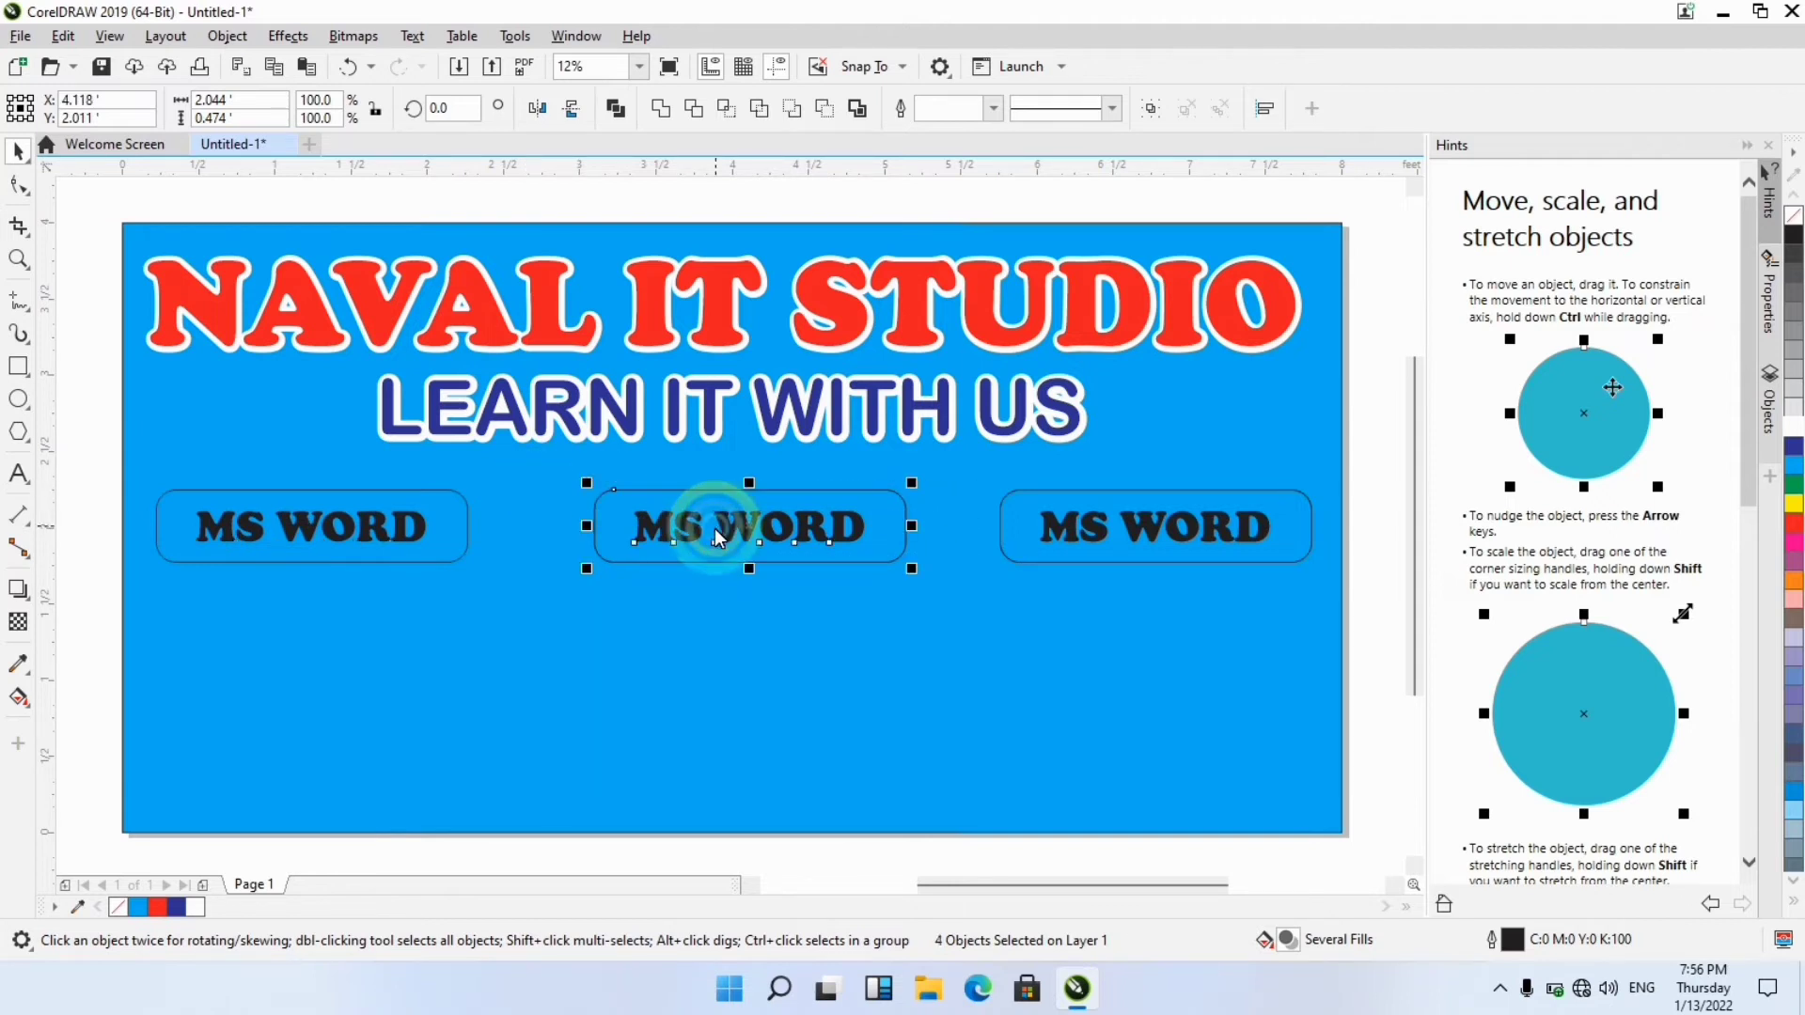
pyautogui.moveTo(716, 534); pyautogui.dragTo(786, 528)
pyautogui.hotkey('ctrl', 'z')
pyautogui.hotkey('ctrl', 'z')
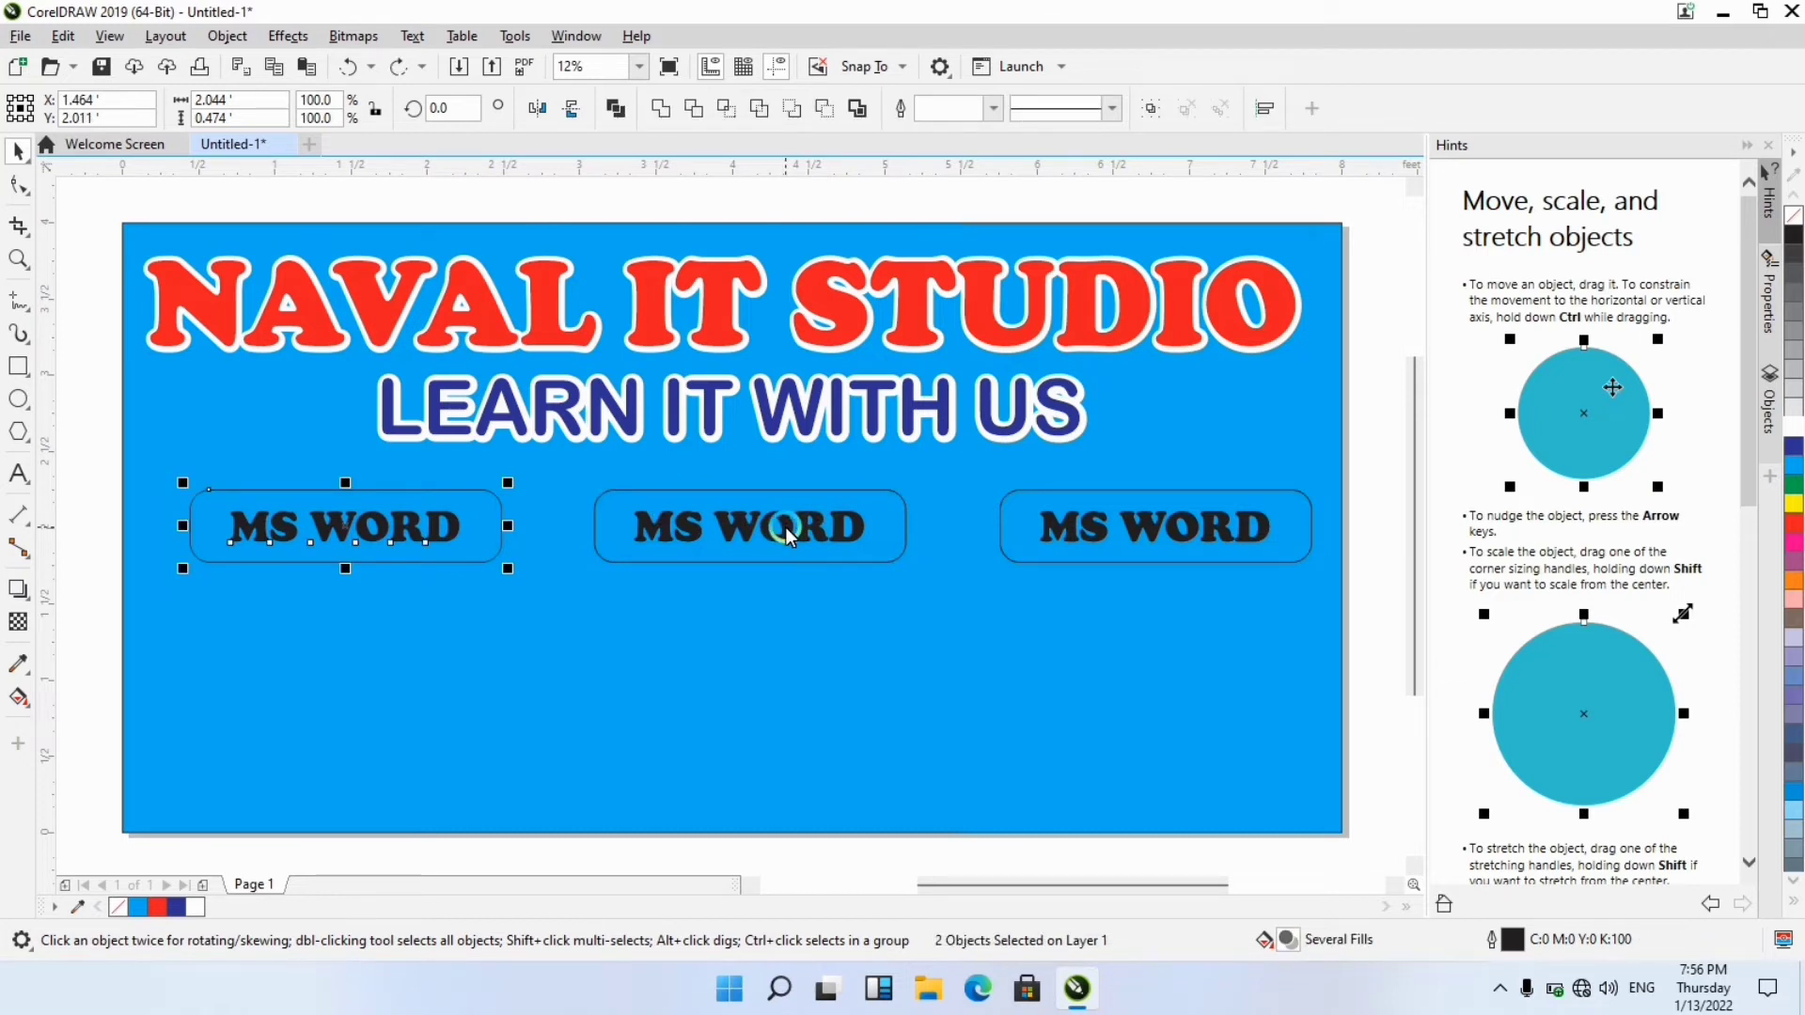
pyautogui.hotkey('ctrl', 'z')
# Move the middle "MS WORD" box and label horizontally to about X 4.01 ft, midway between the outer boxes.
pyautogui.moveTo(938, 607); pyautogui.dragTo(564, 491)
pyautogui.click(775, 520)
pyautogui.moveTo(786, 532)
pyautogui.mouseDown()
pyautogui.moveTo(818, 536)
pyautogui.moveTo(801, 540)
pyautogui.mouseUp()
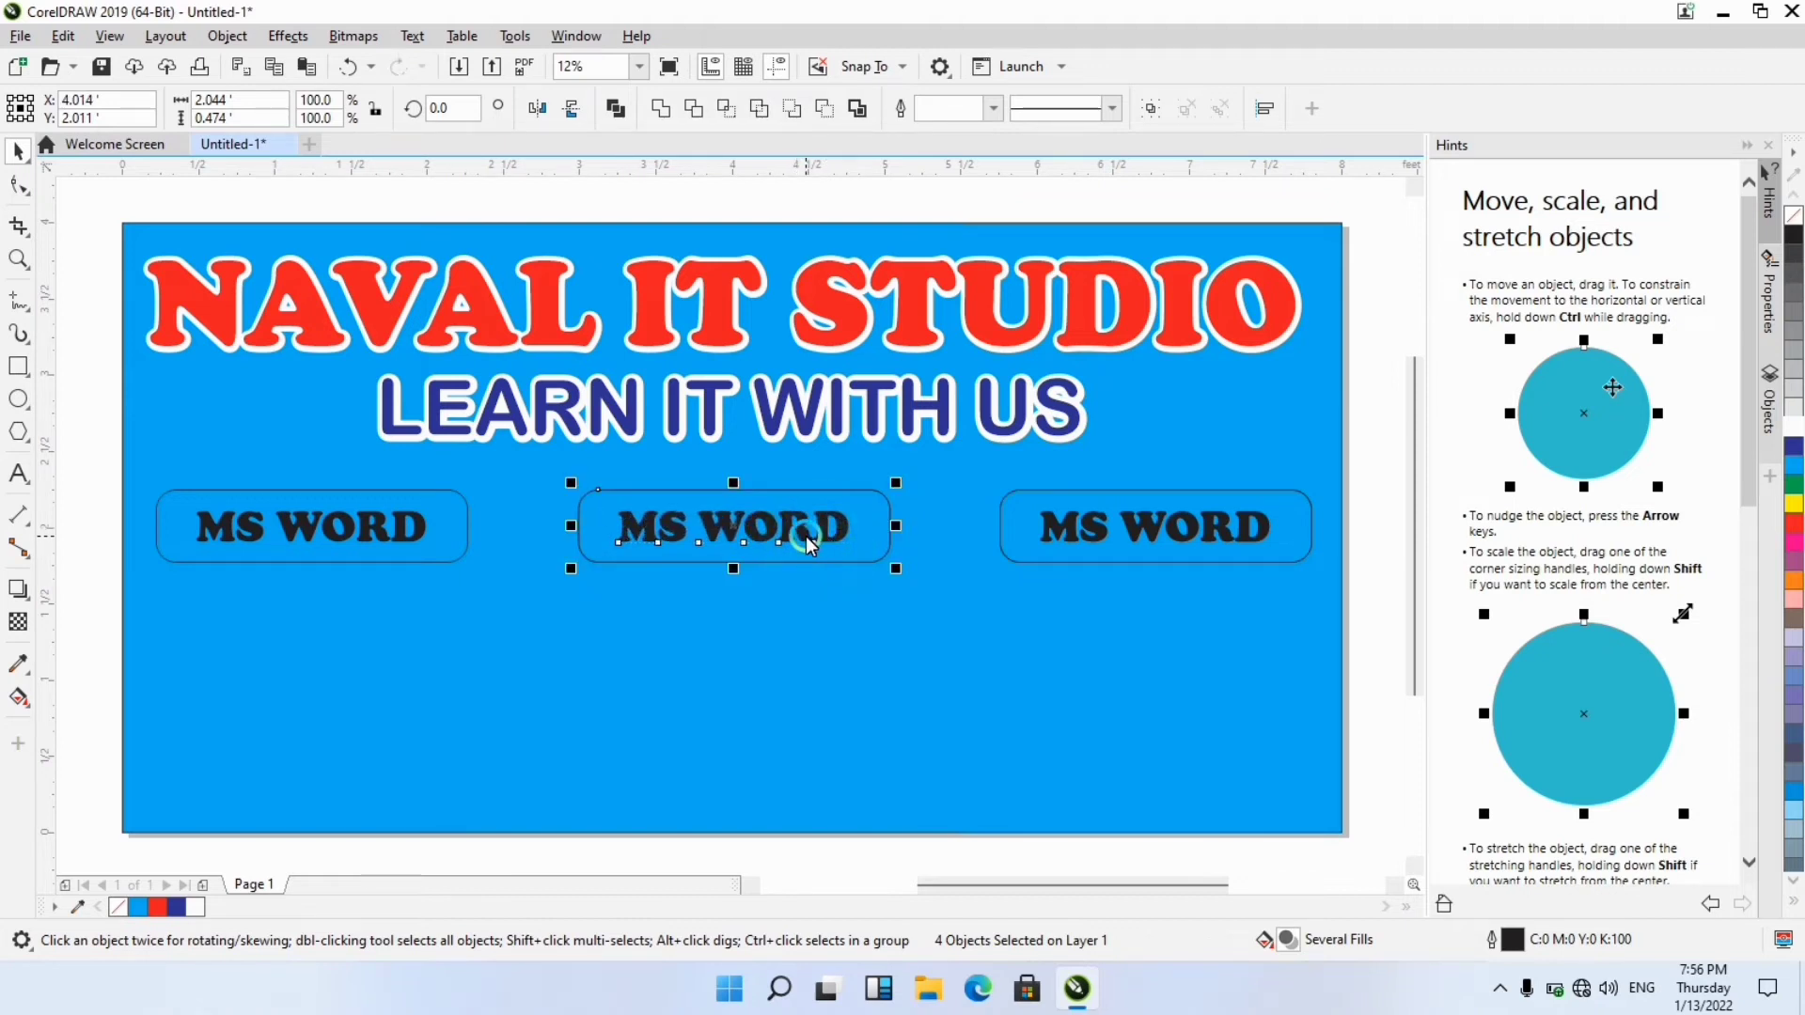
pyautogui.click(946, 645)
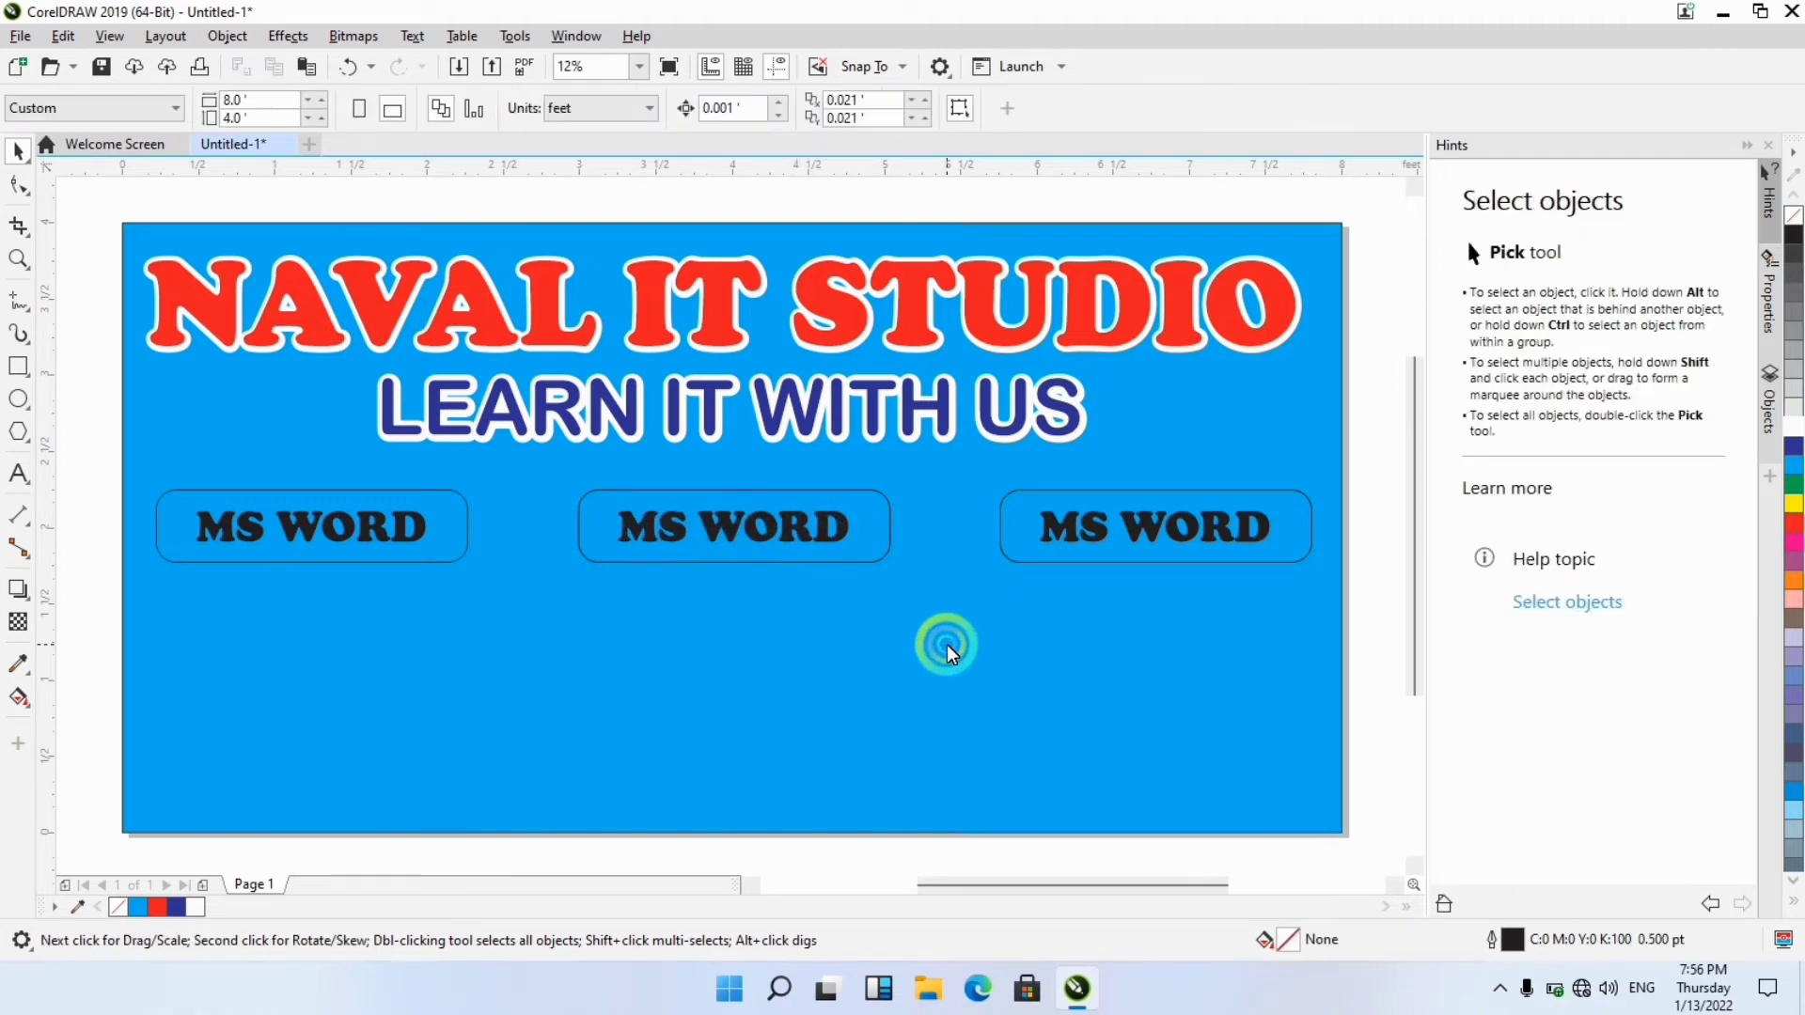
# Fill all three rounded label boxes with red (C0 M100 Y100 K0).
pyautogui.click(470, 523)
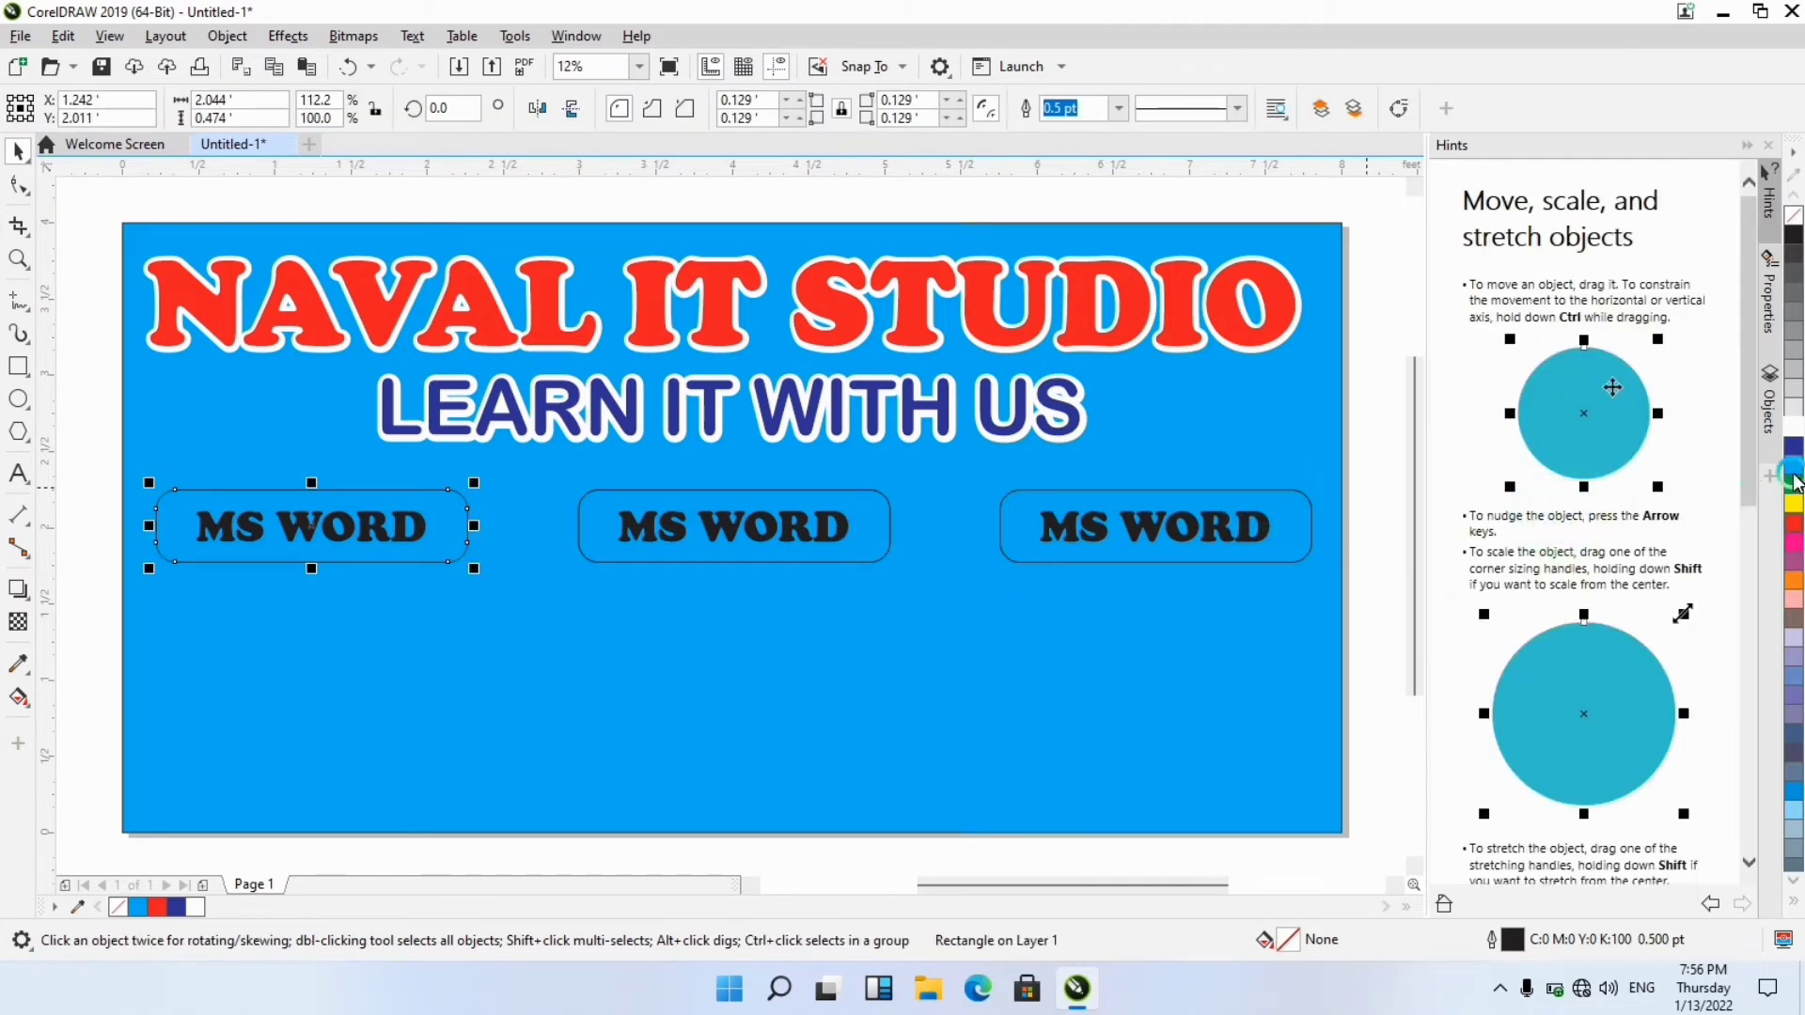
pyautogui.click(1793, 524)
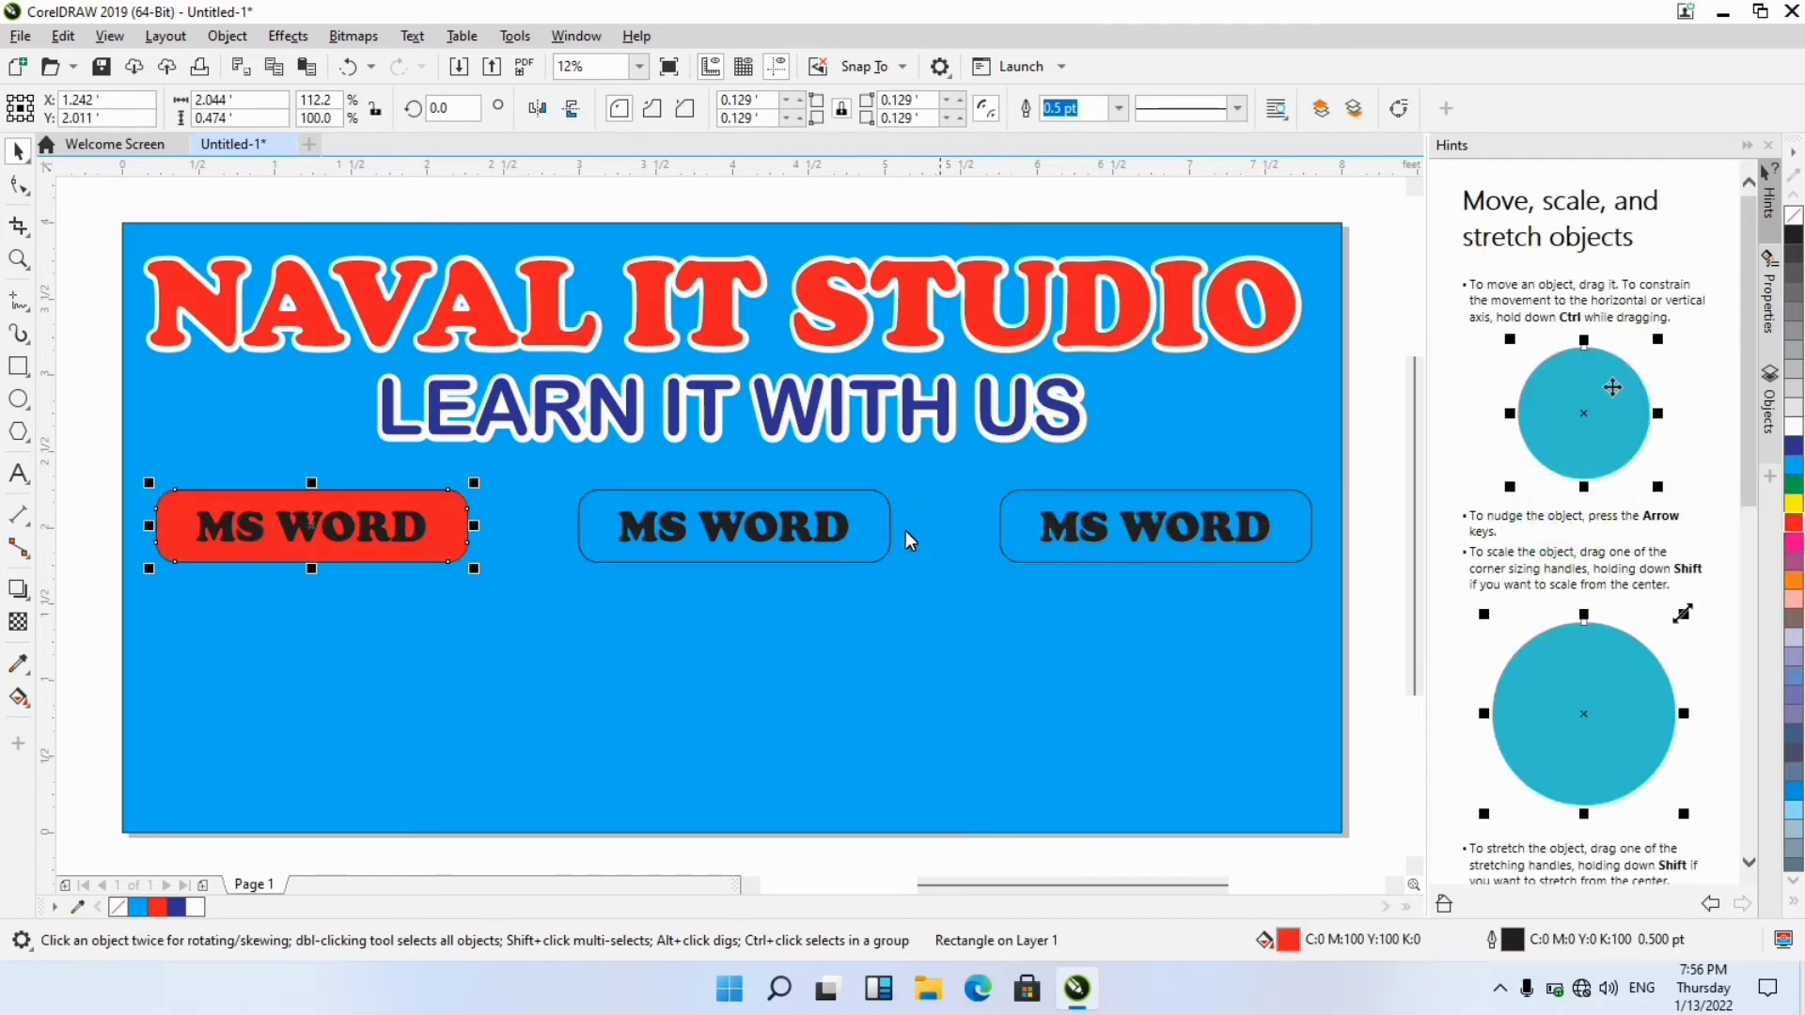
pyautogui.click(879, 520)
pyautogui.click(1794, 525)
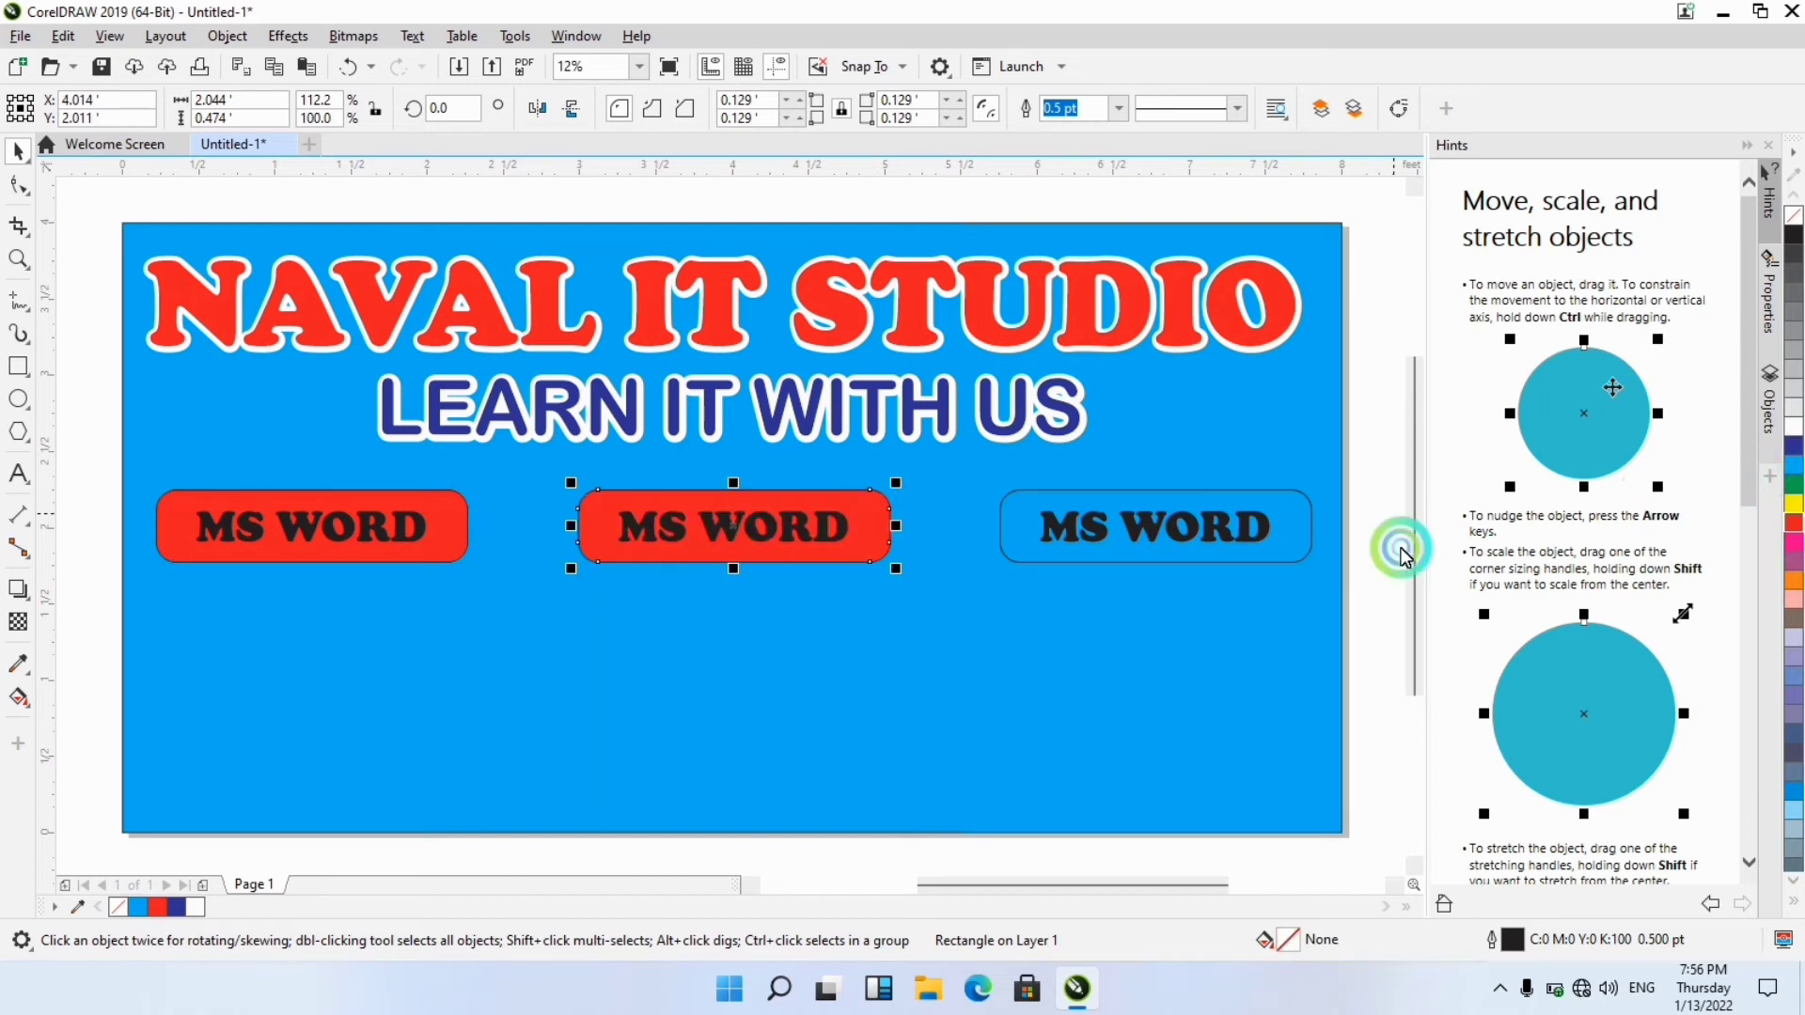
pyautogui.click(1301, 538)
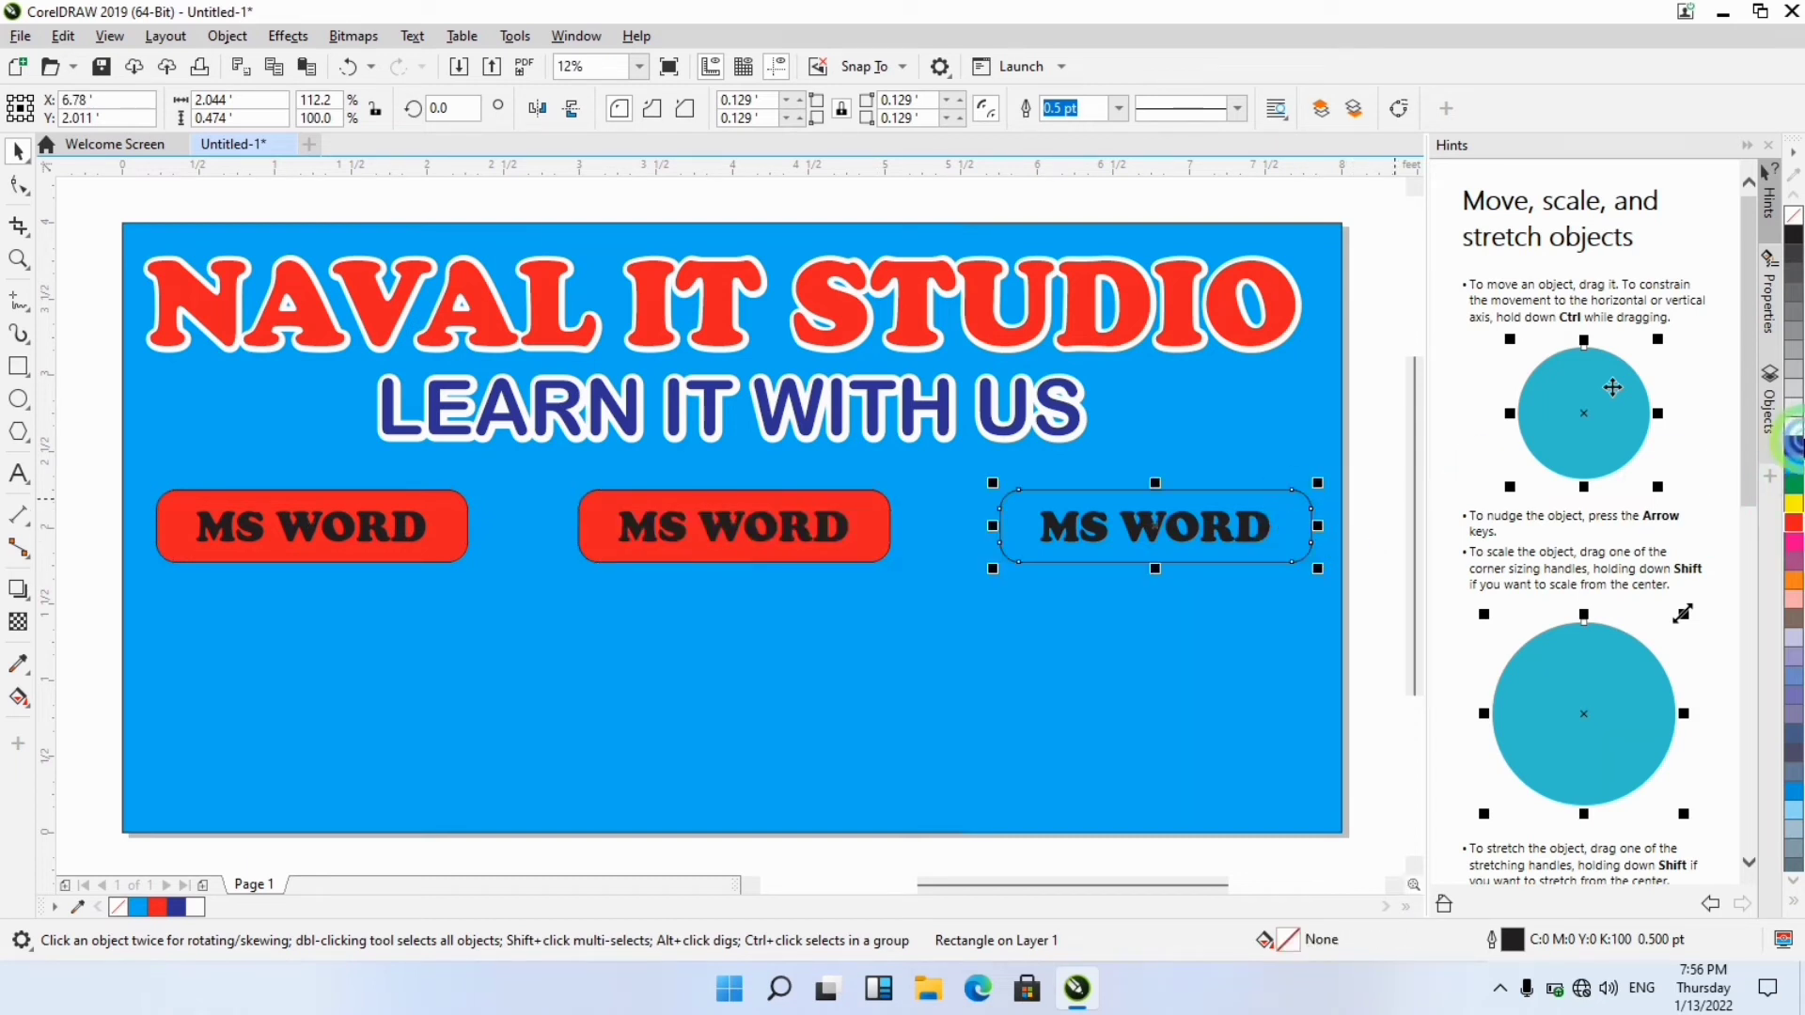
pyautogui.click(1794, 526)
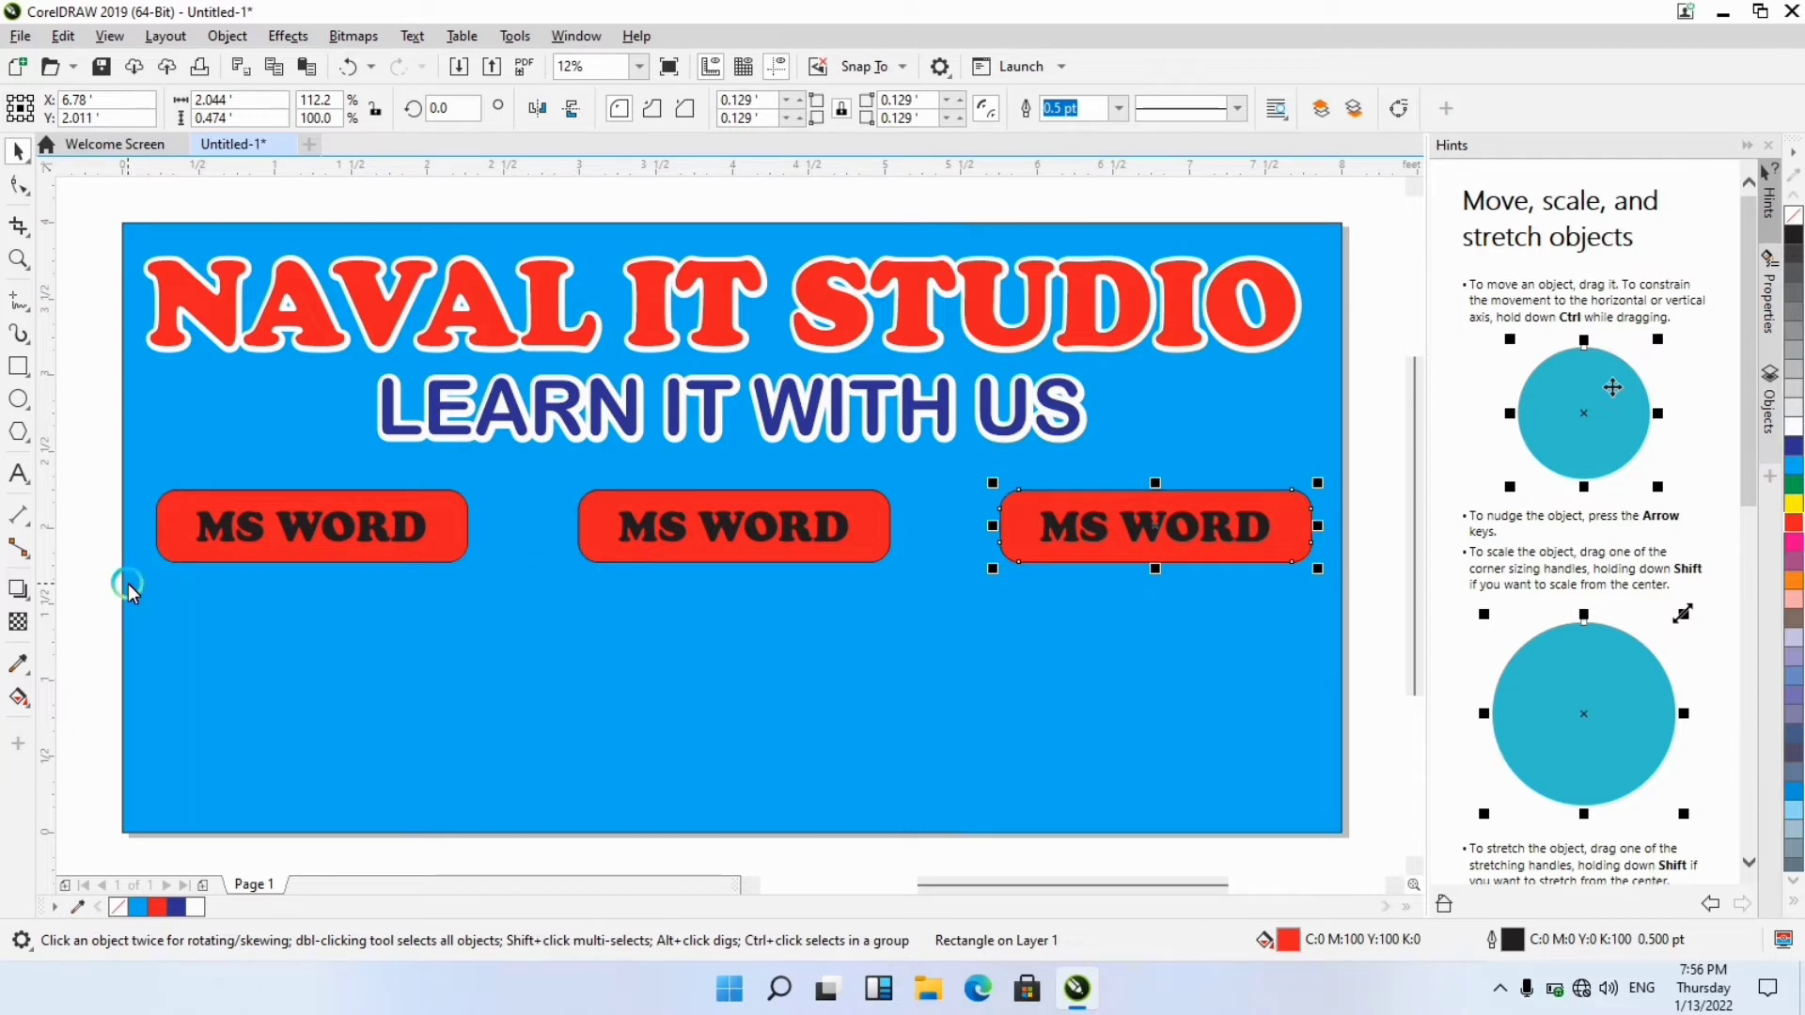
# Copy the row of three red label boxes straight down and nudge the copied row up to about Y 1.35 ft.
pyautogui.moveTo(98, 470); pyautogui.dragTo(1375, 611)
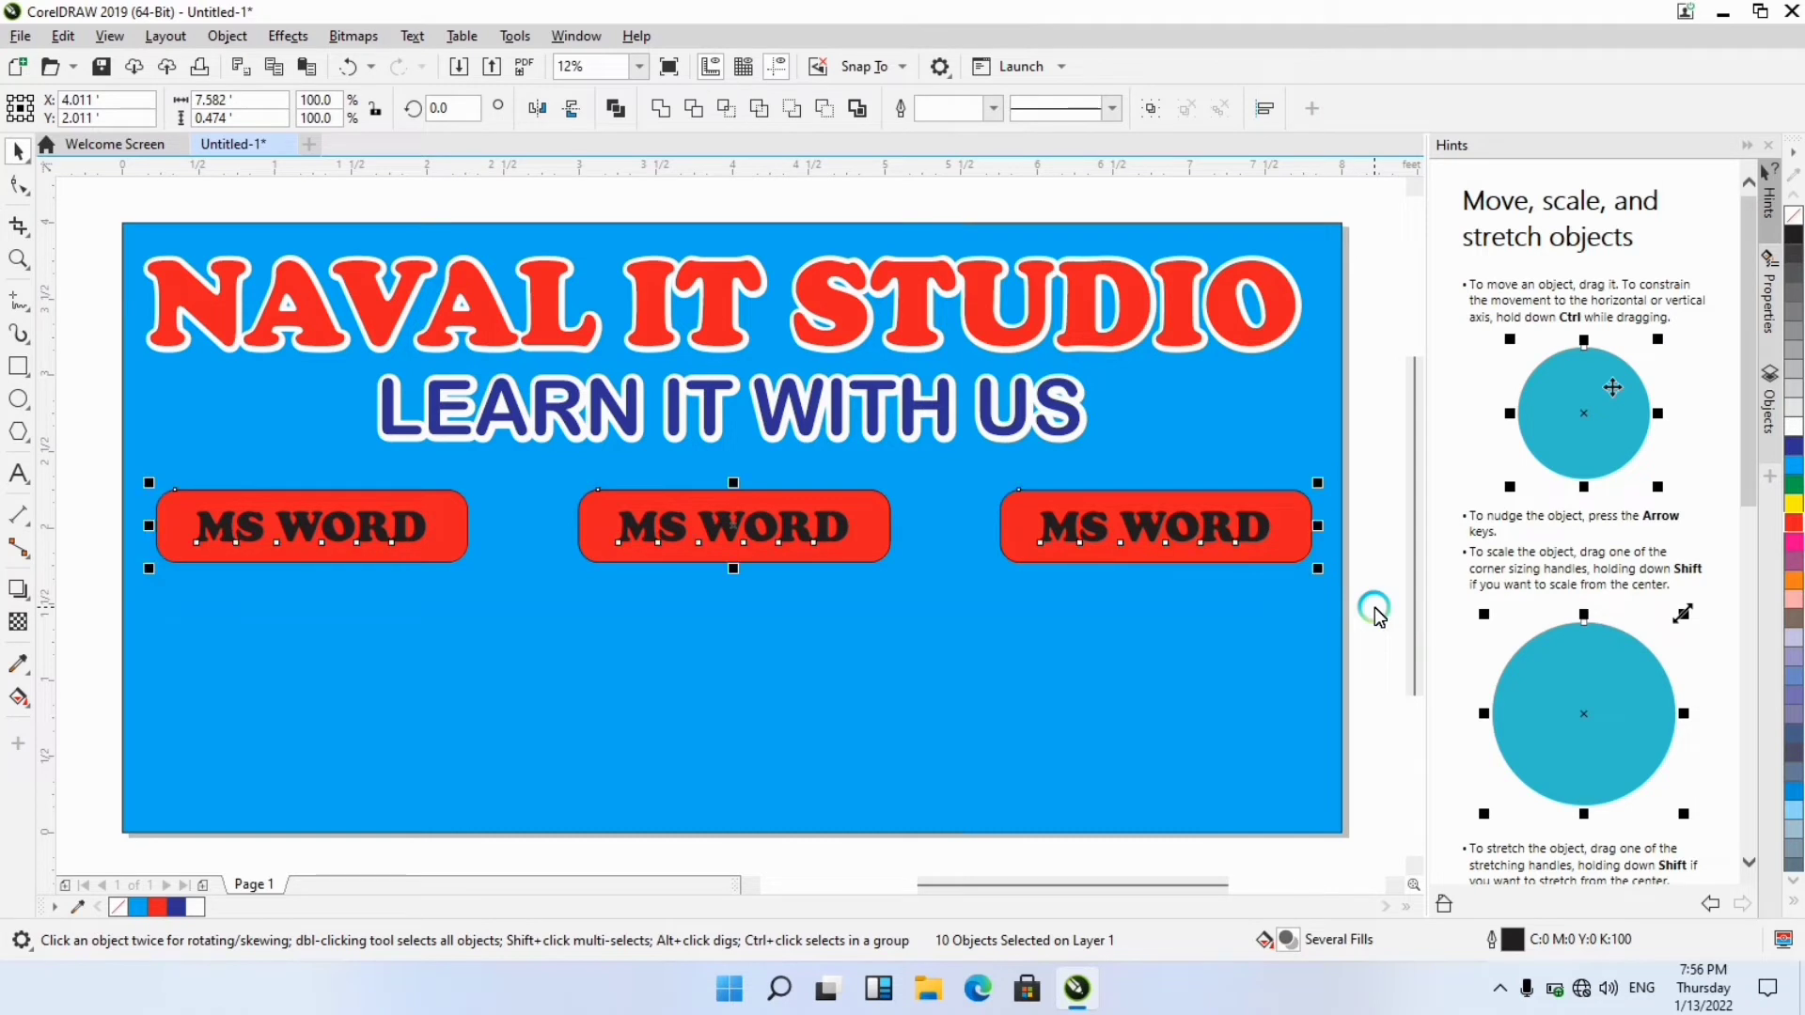
pyautogui.press('Down')
pyautogui.press('Down')
pyautogui.press('Down')
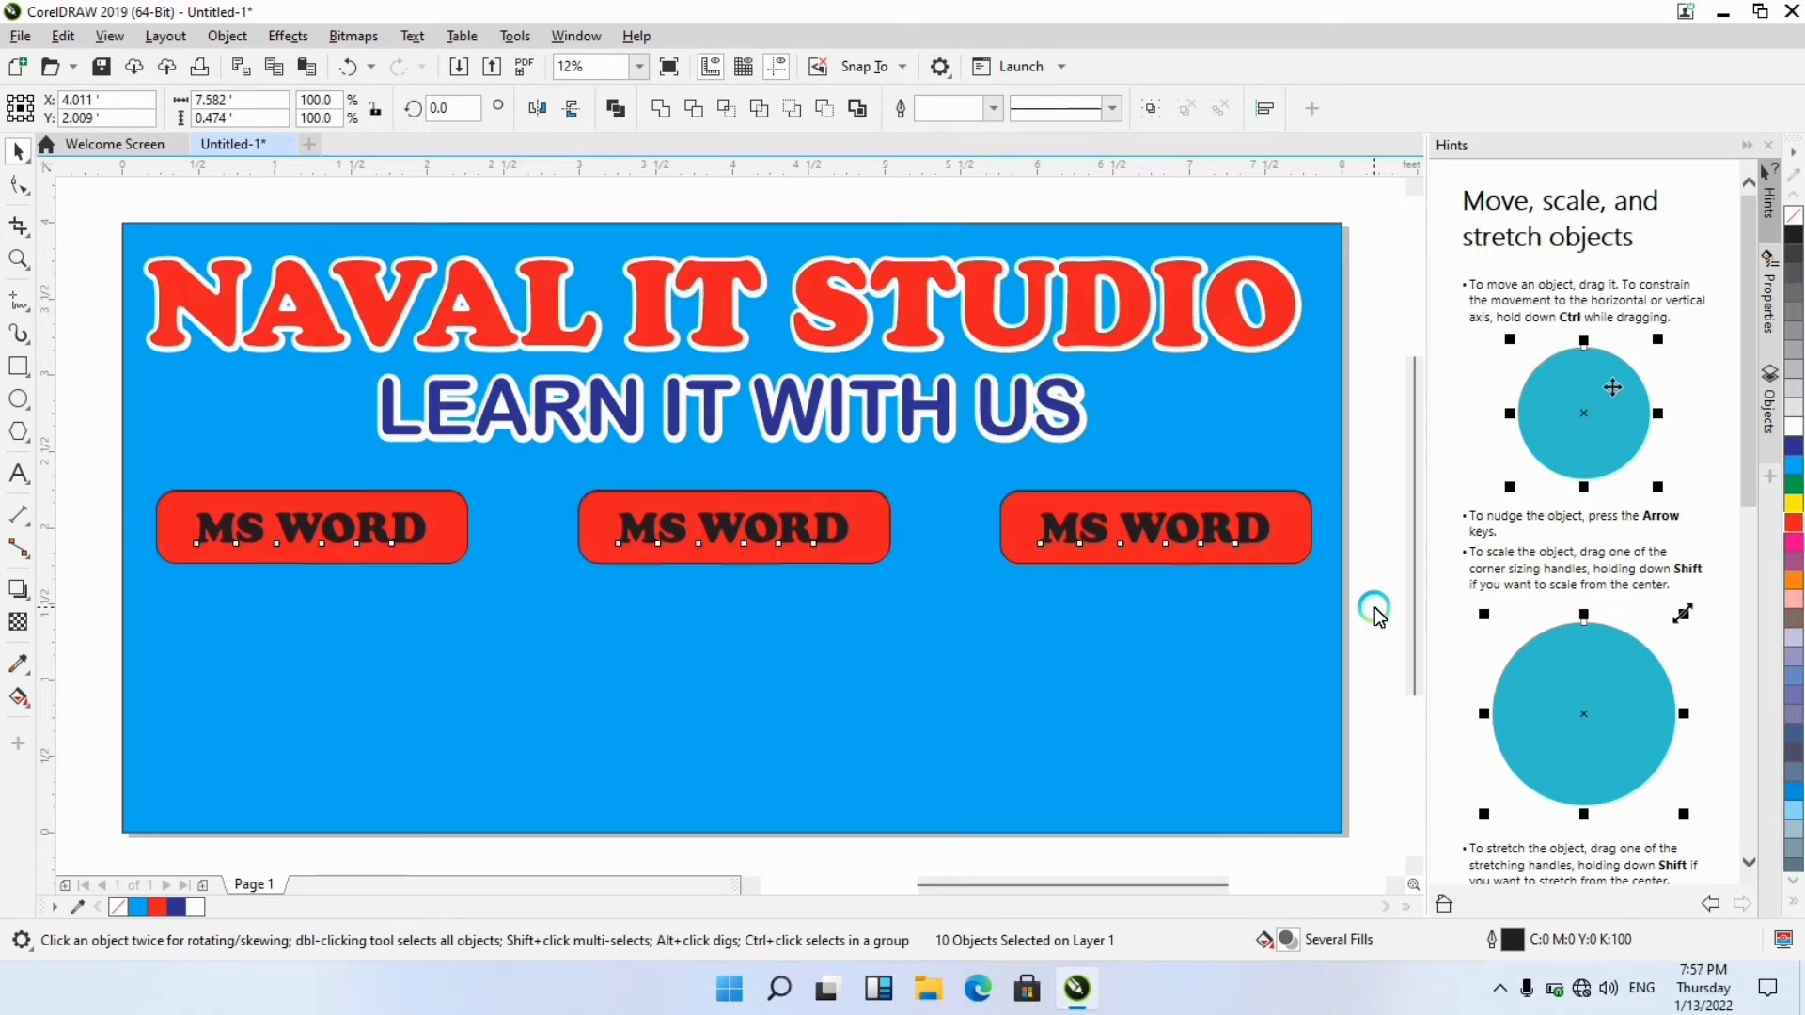
pyautogui.moveTo(809, 540); pyautogui.dragTo(810, 653)
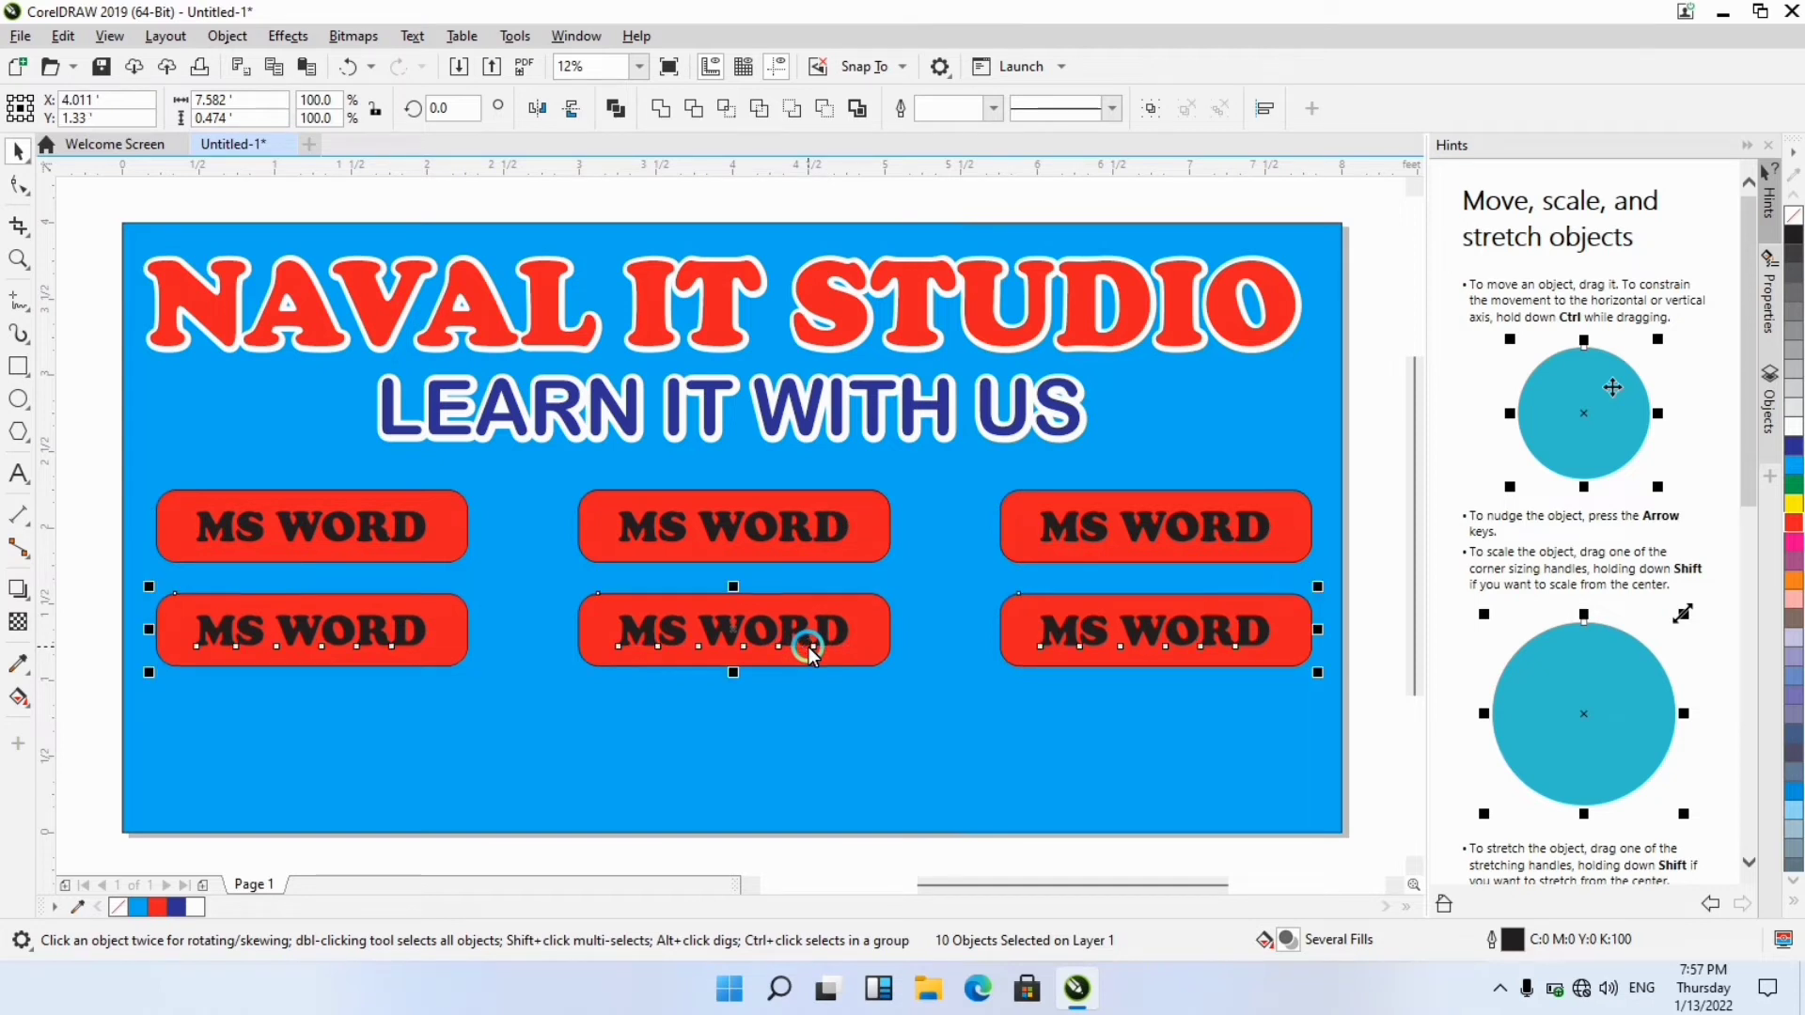
pyautogui.press('Up')
pyautogui.press('Up')
pyautogui.press('Up')
pyautogui.click(803, 632)
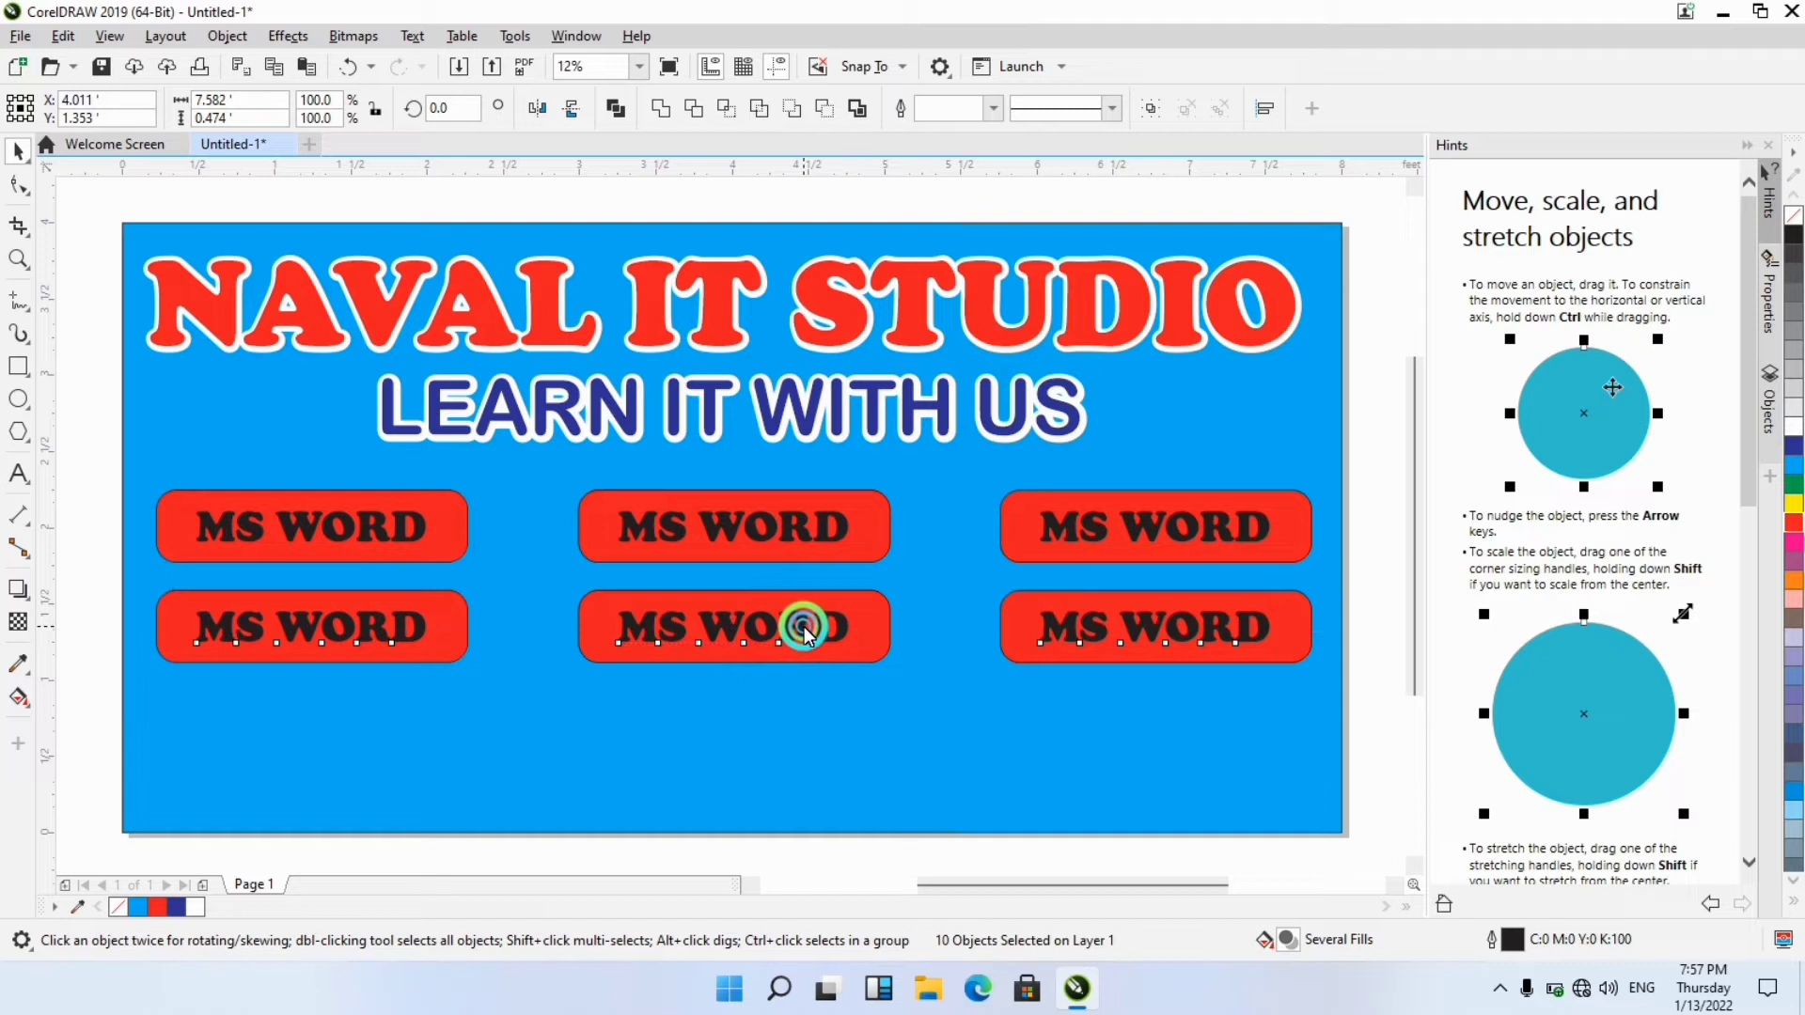